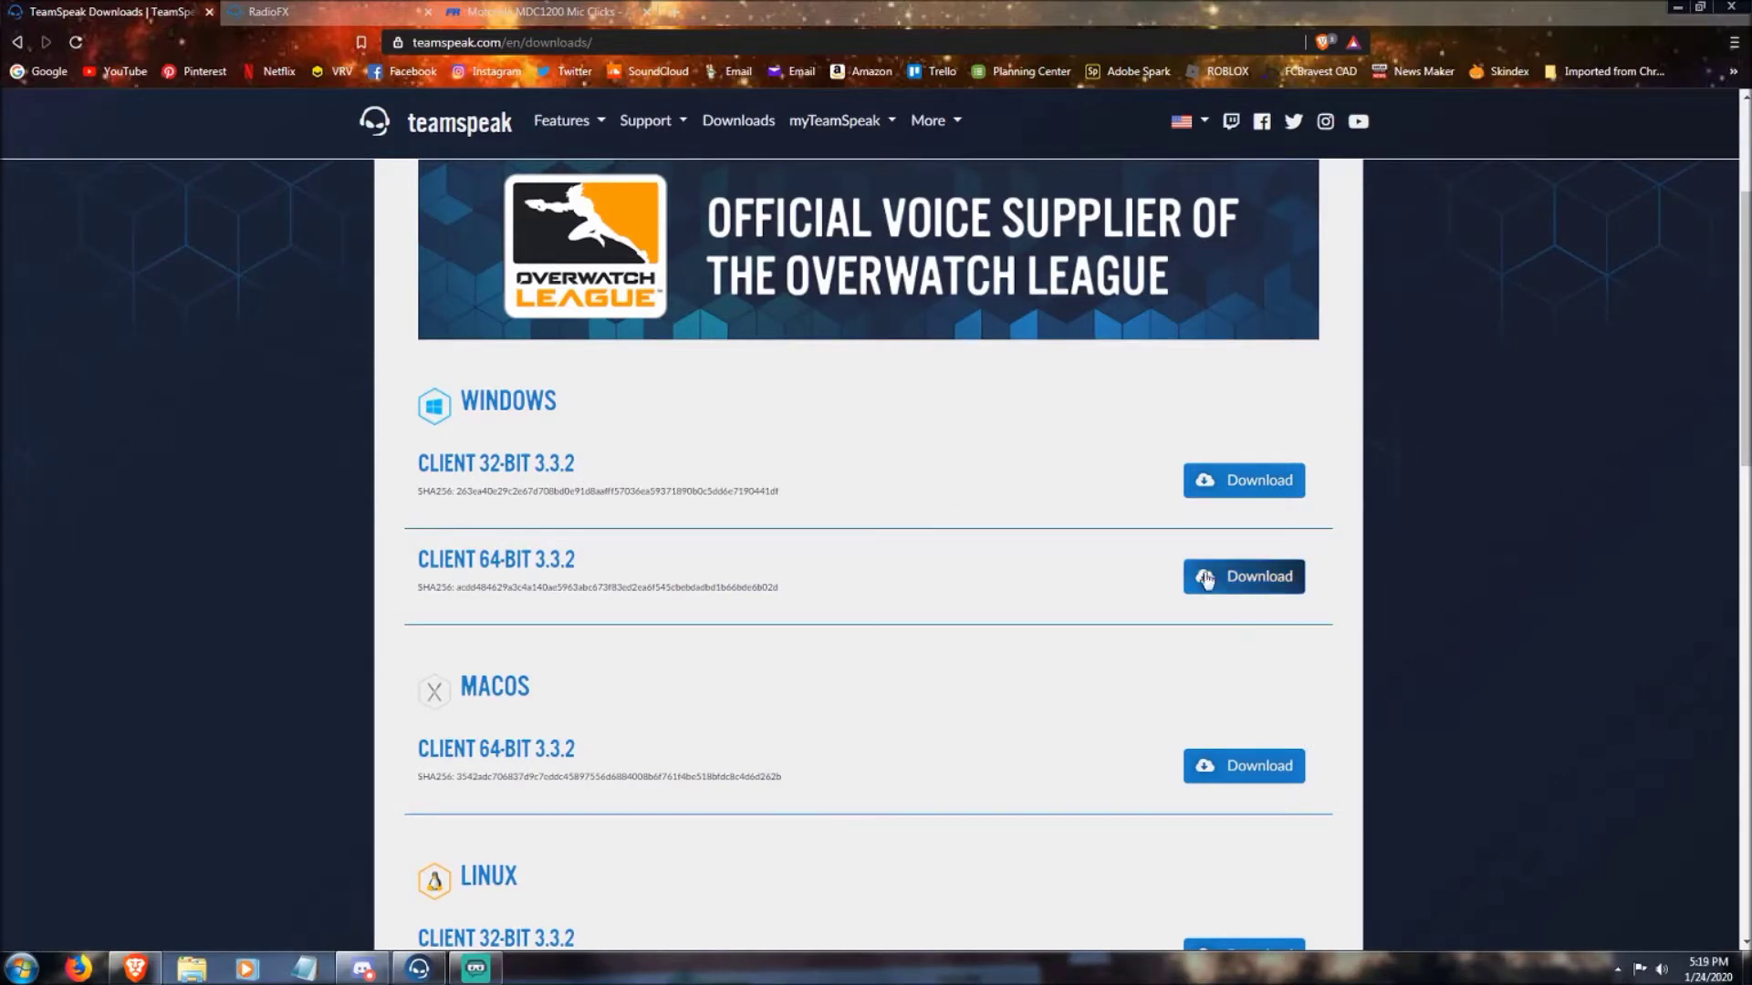
- Open the Downloads folder and search it for "teamspeak"
click(25, 971)
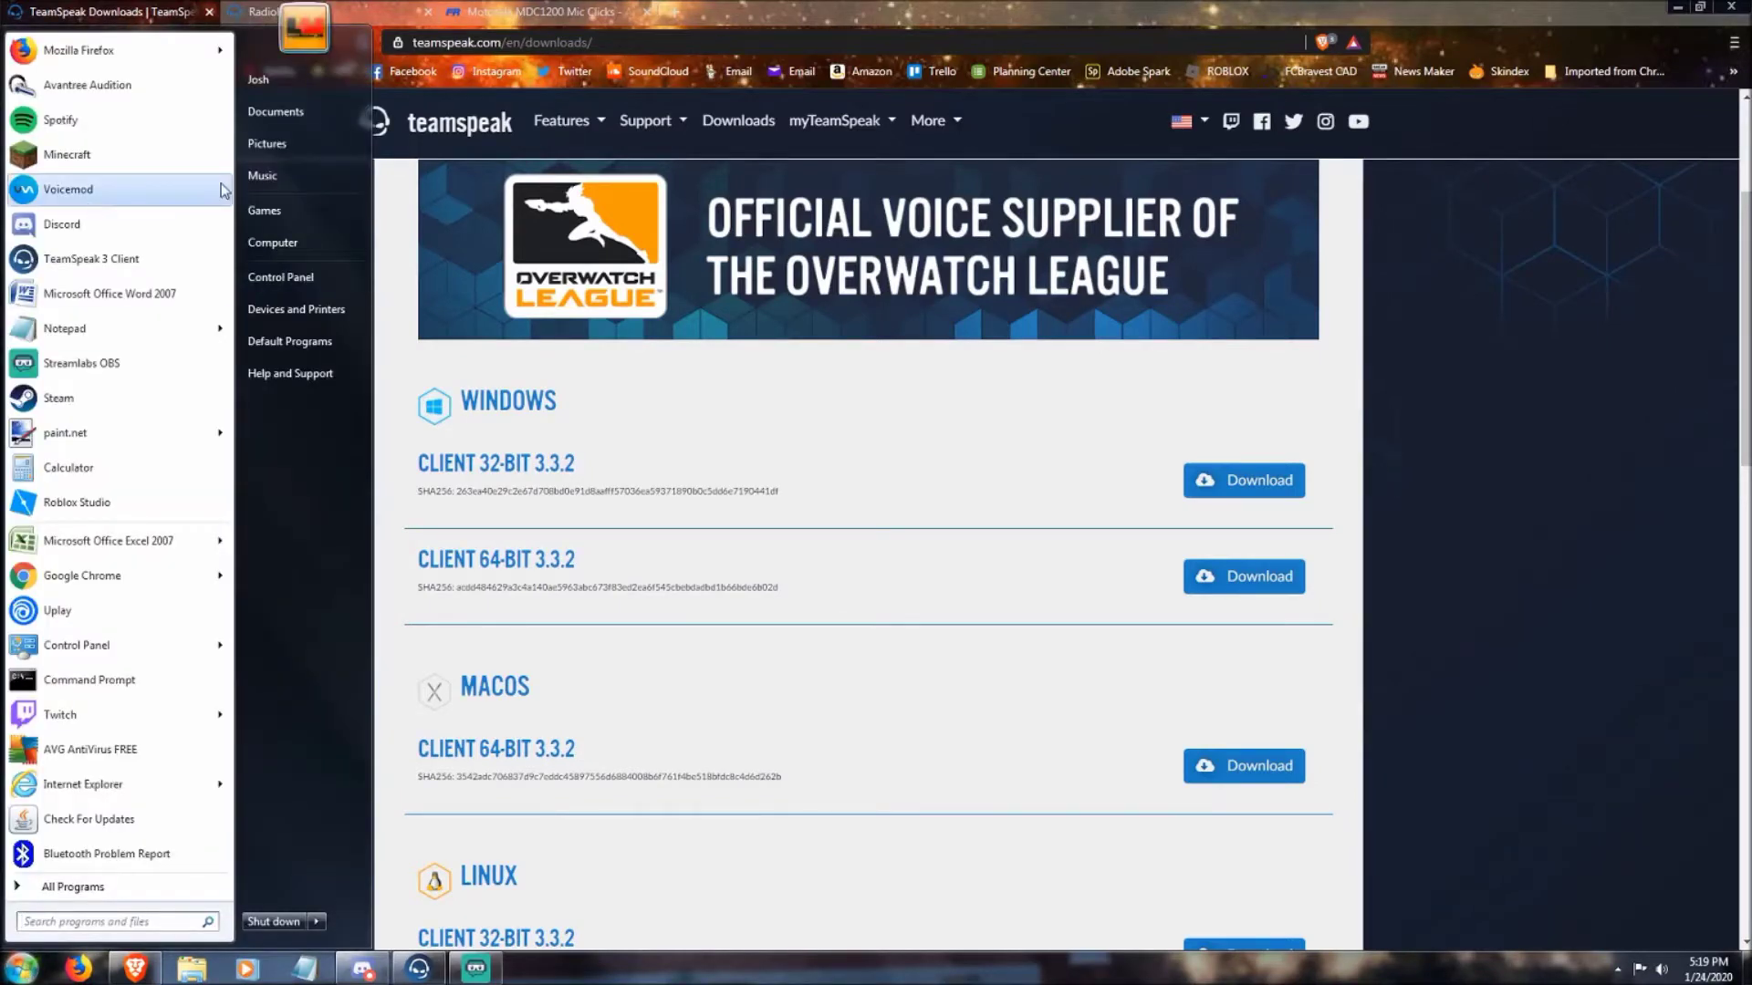
click(286, 113)
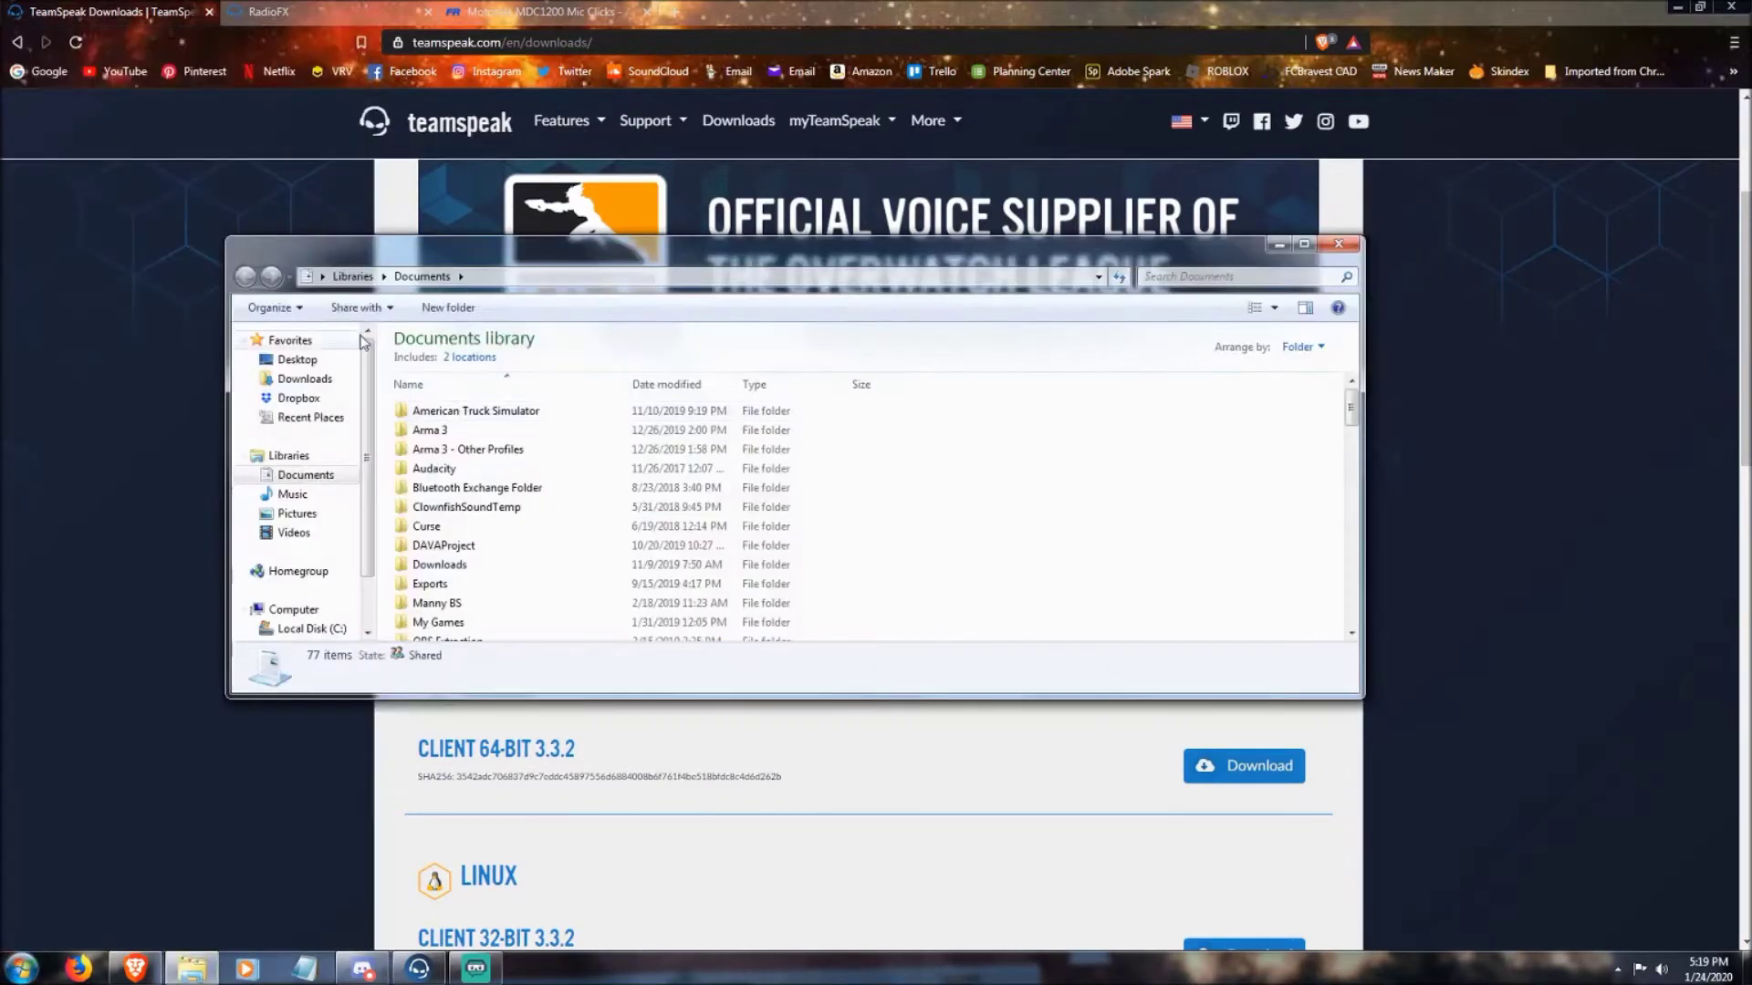
click(299, 398)
click(296, 379)
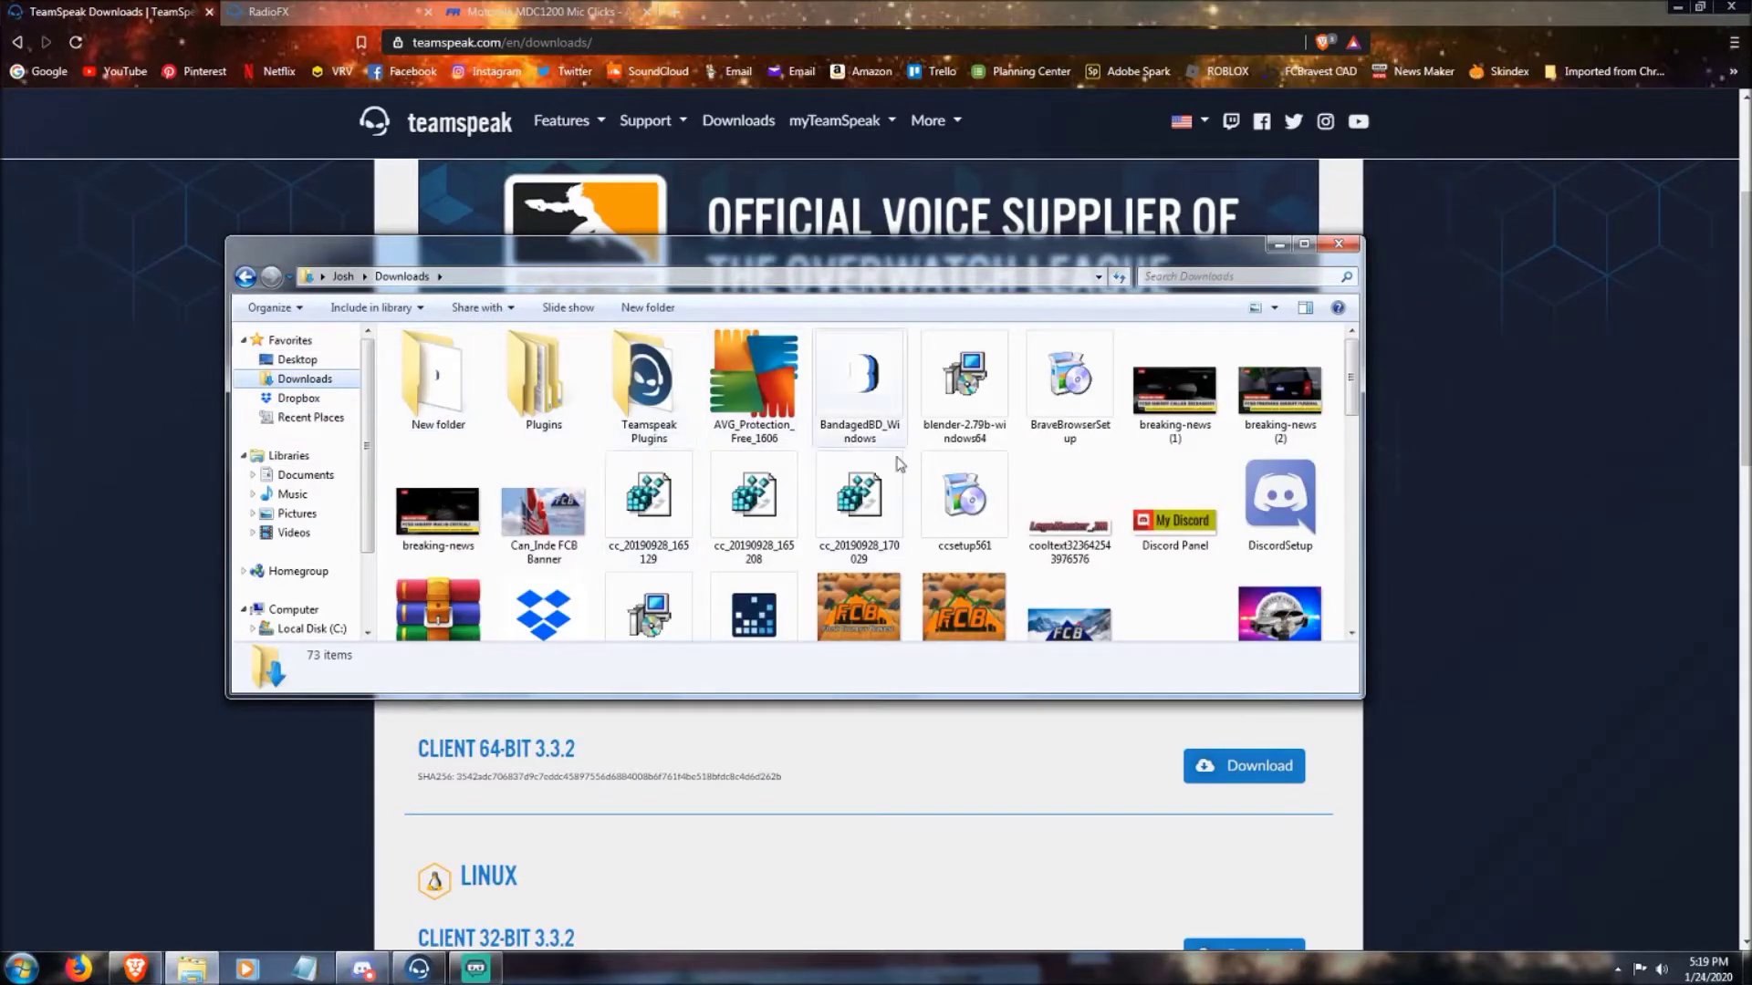
click(1171, 278)
text(teamspeak)
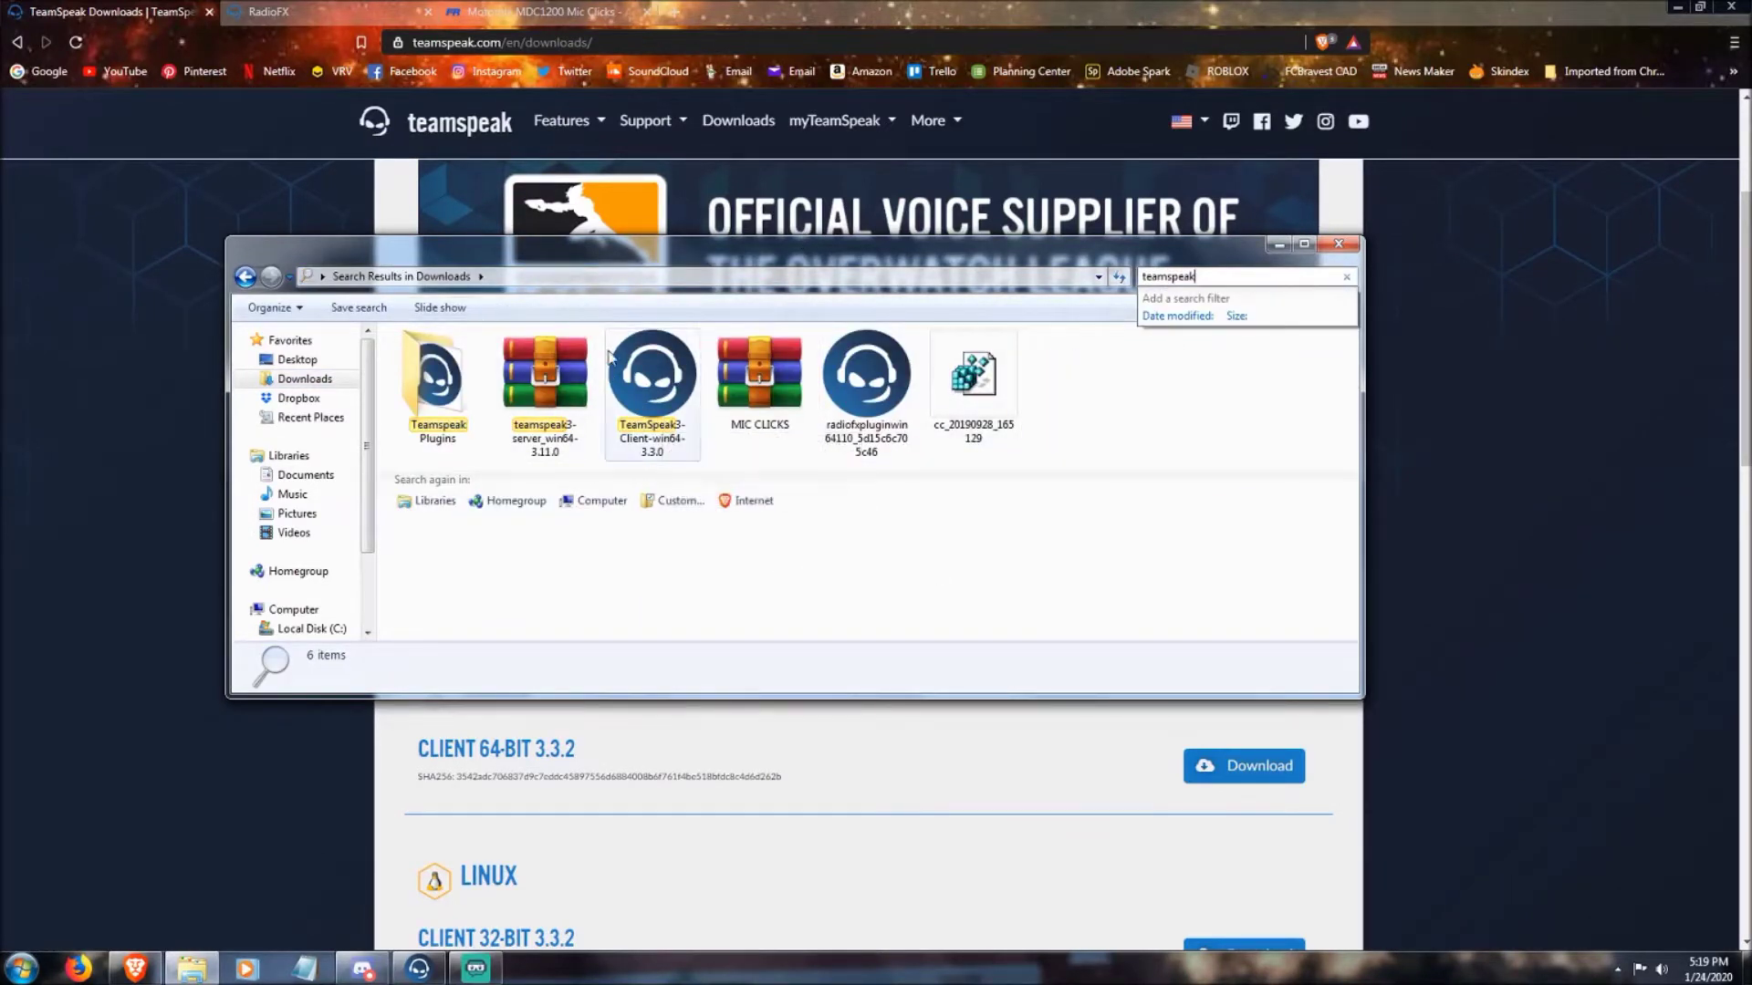
- Run the TeamSpeak3-Client-win64-3.3.0 installer and allow it past the security warning
click(670, 397)
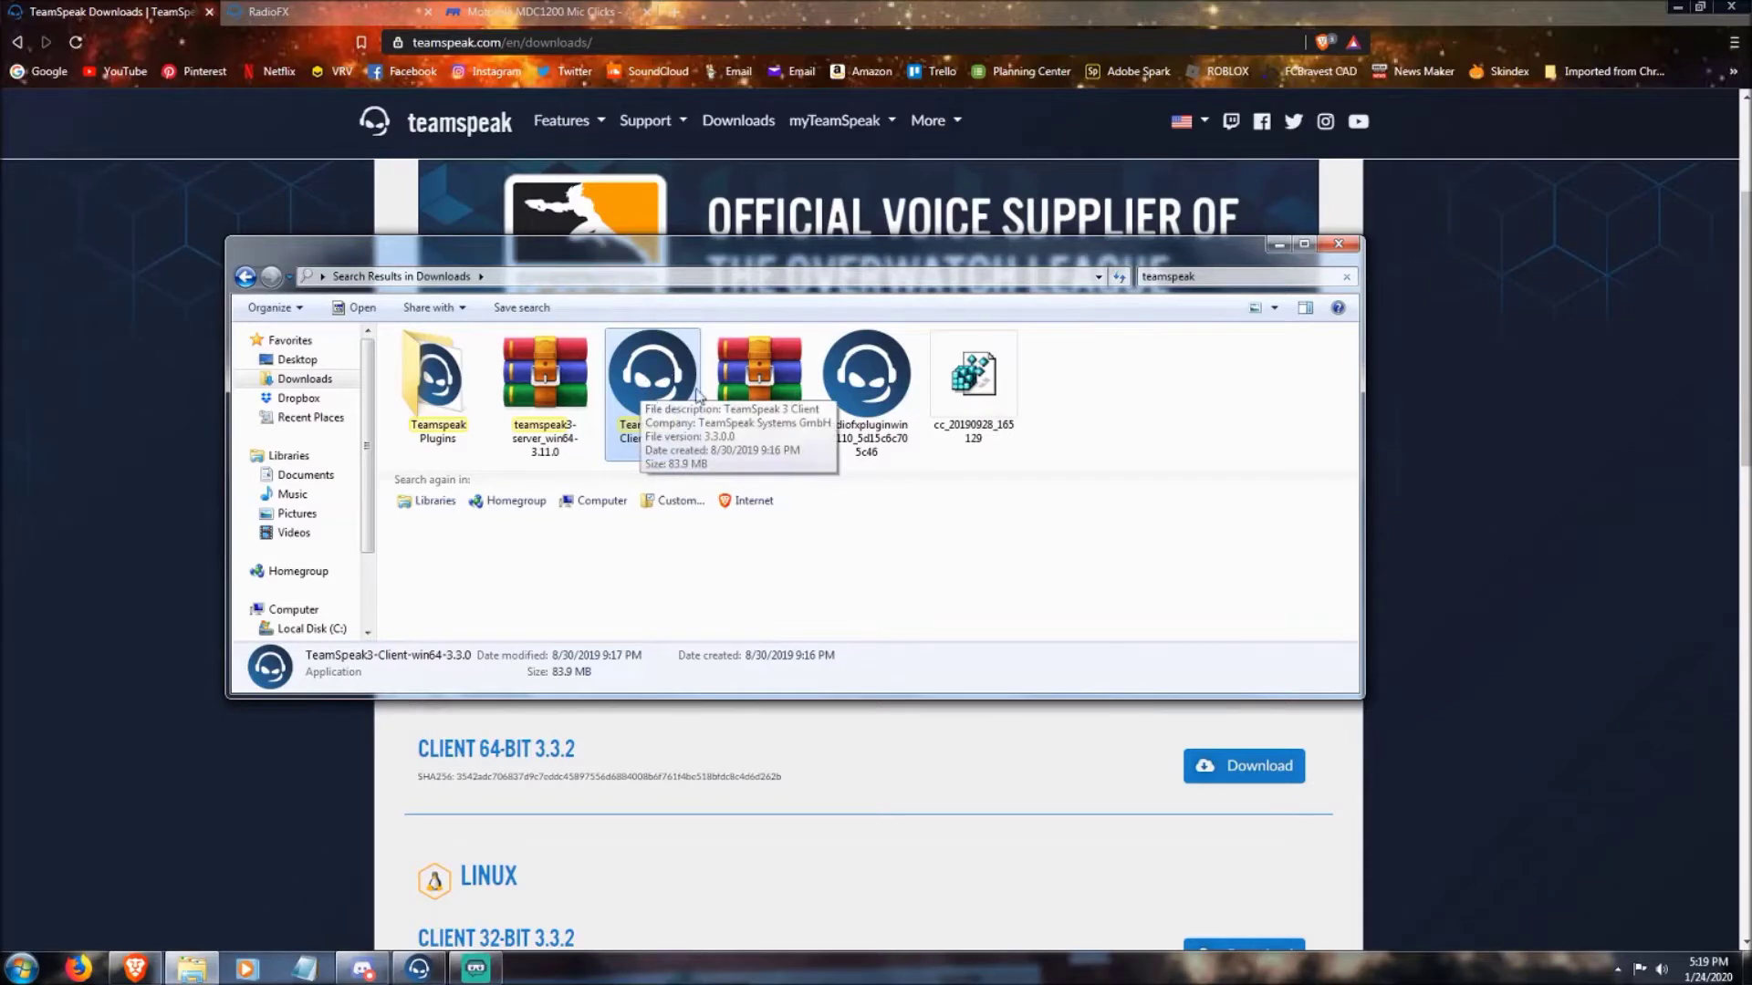
double_click(645, 390)
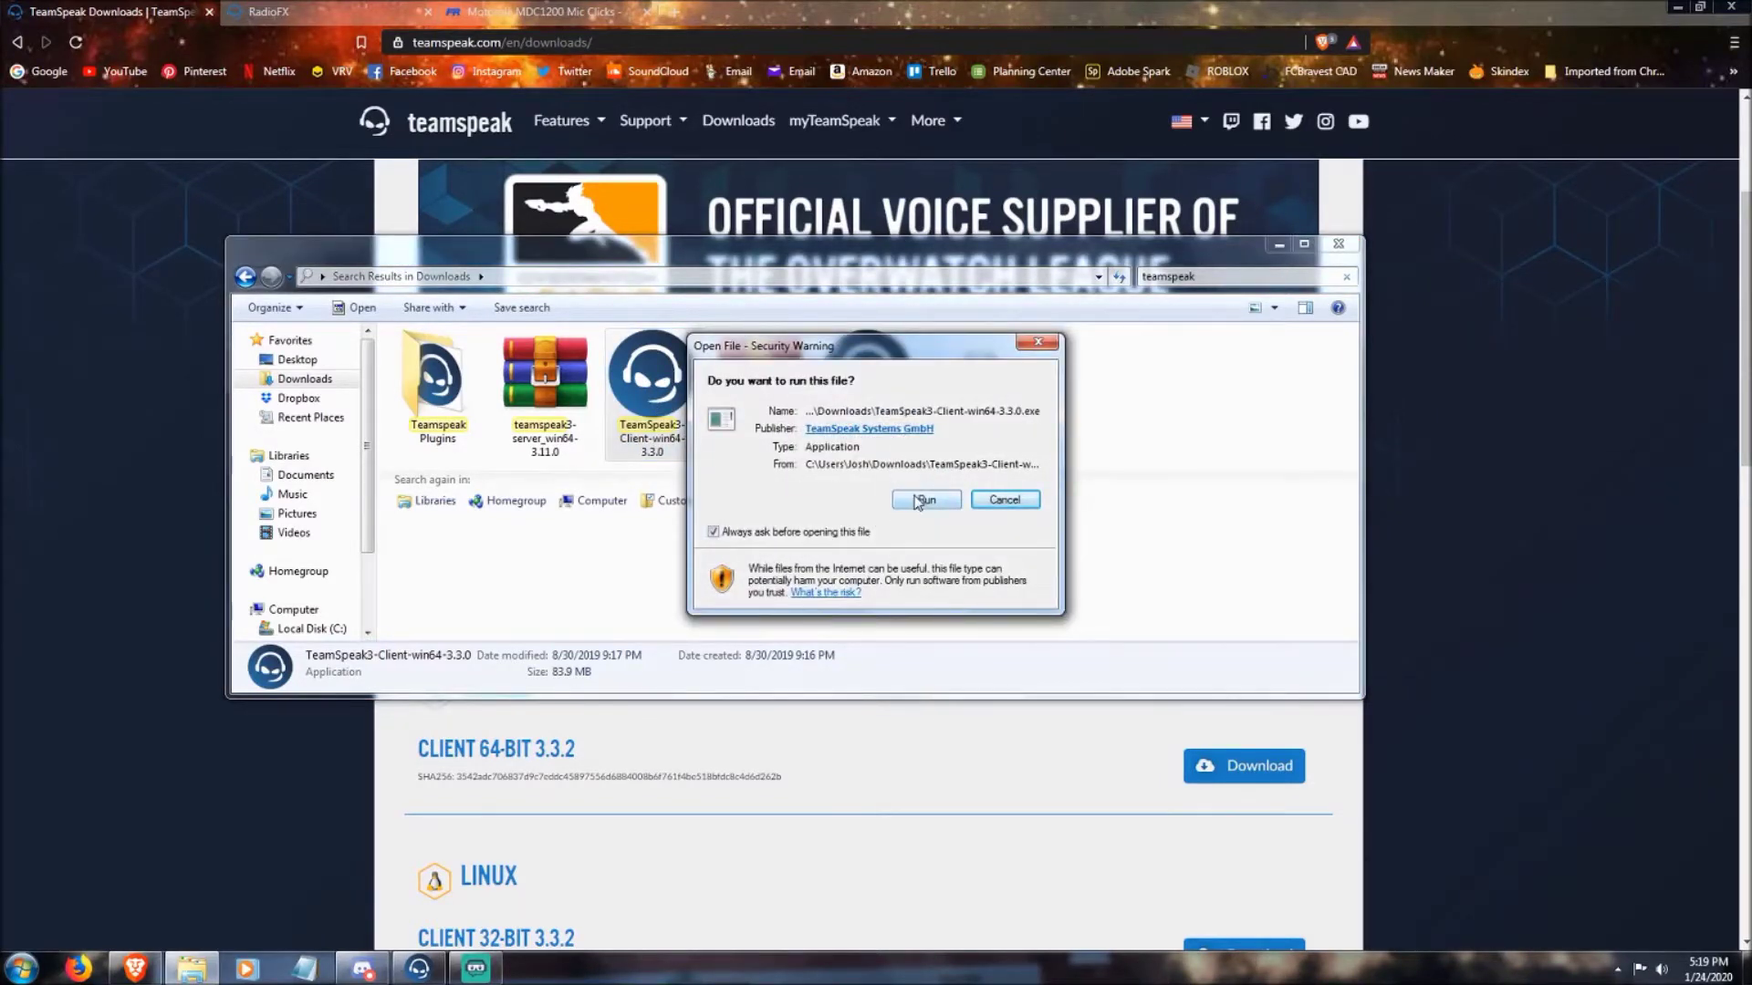
click(920, 500)
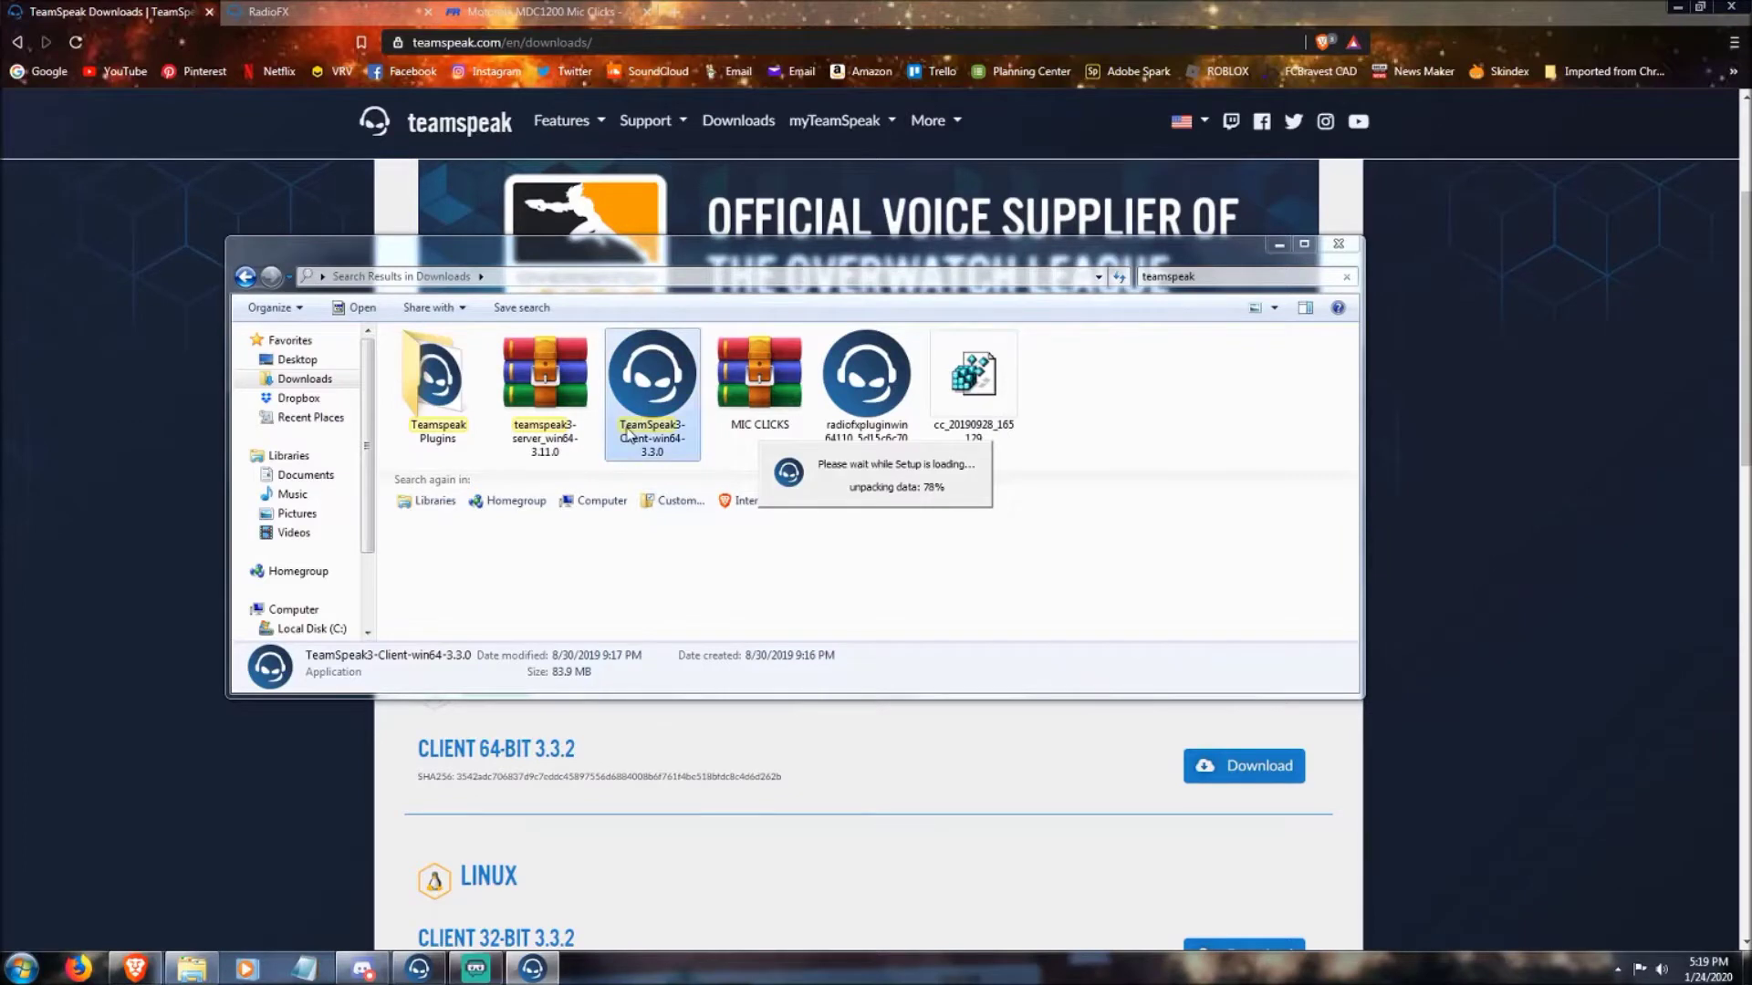
right_click(652, 416)
click(559, 551)
click(560, 551)
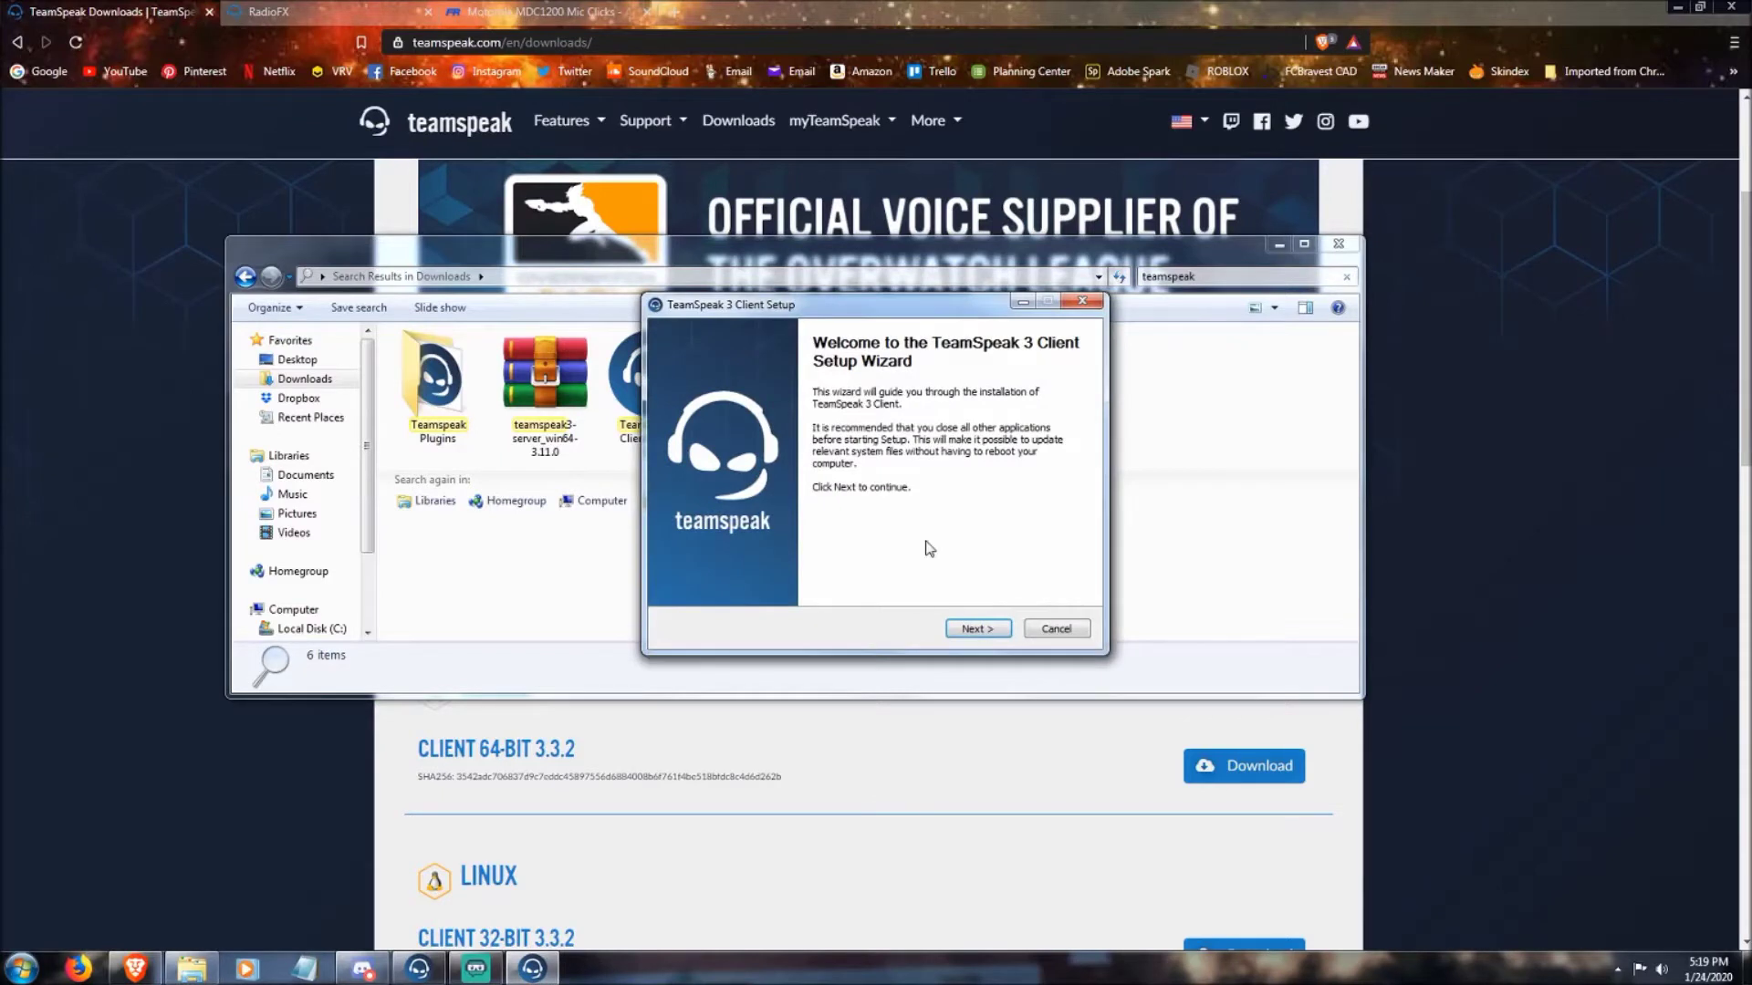
- Accept the license agreement and choose installation for anyone using this computer, continuing to the install location page
click(982, 632)
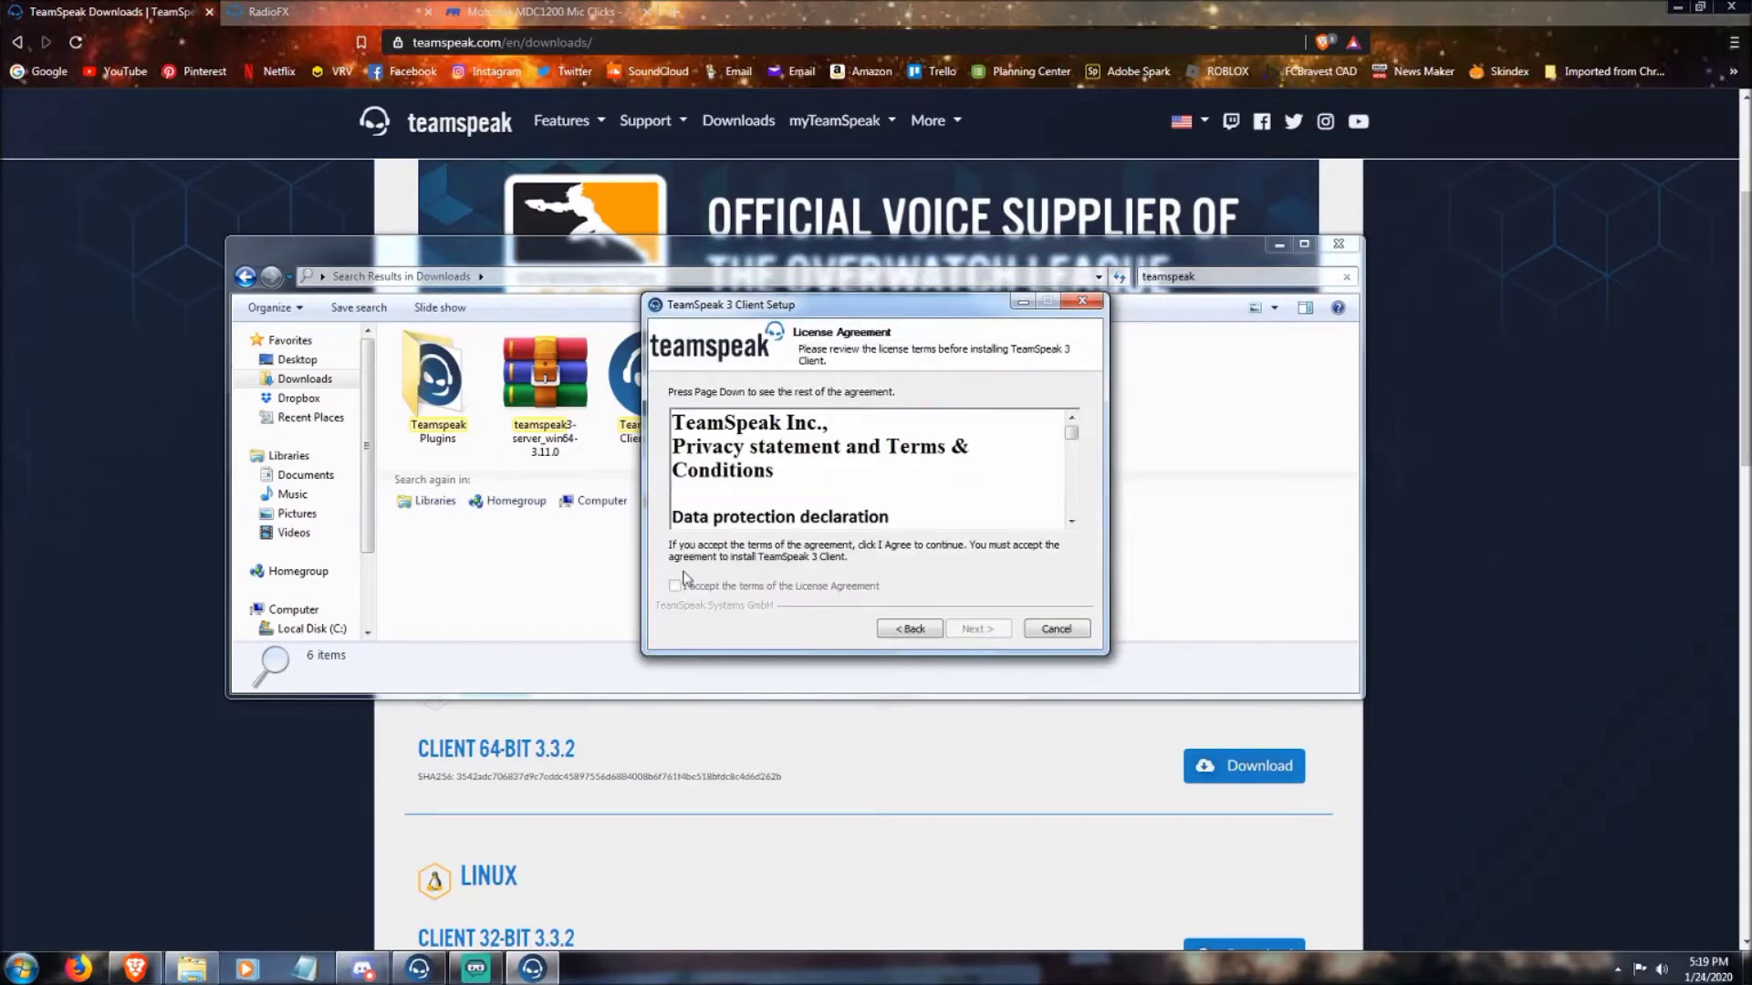
drag(1071, 432, 1076, 507)
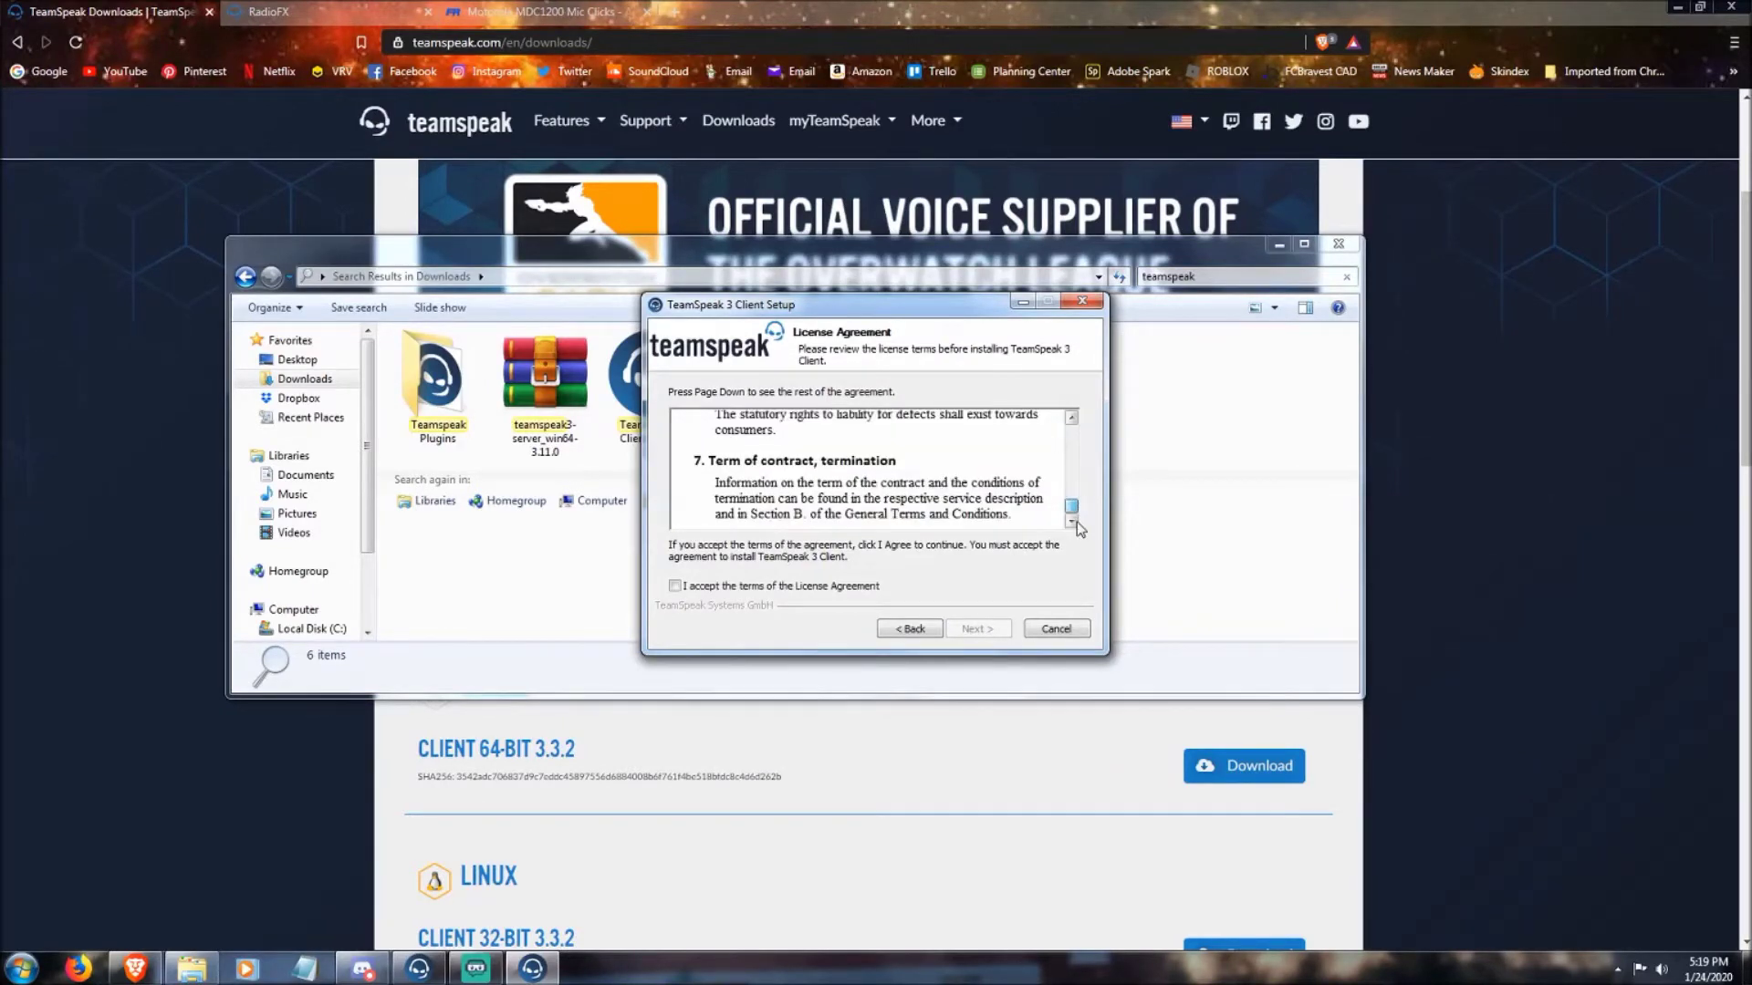
click(674, 587)
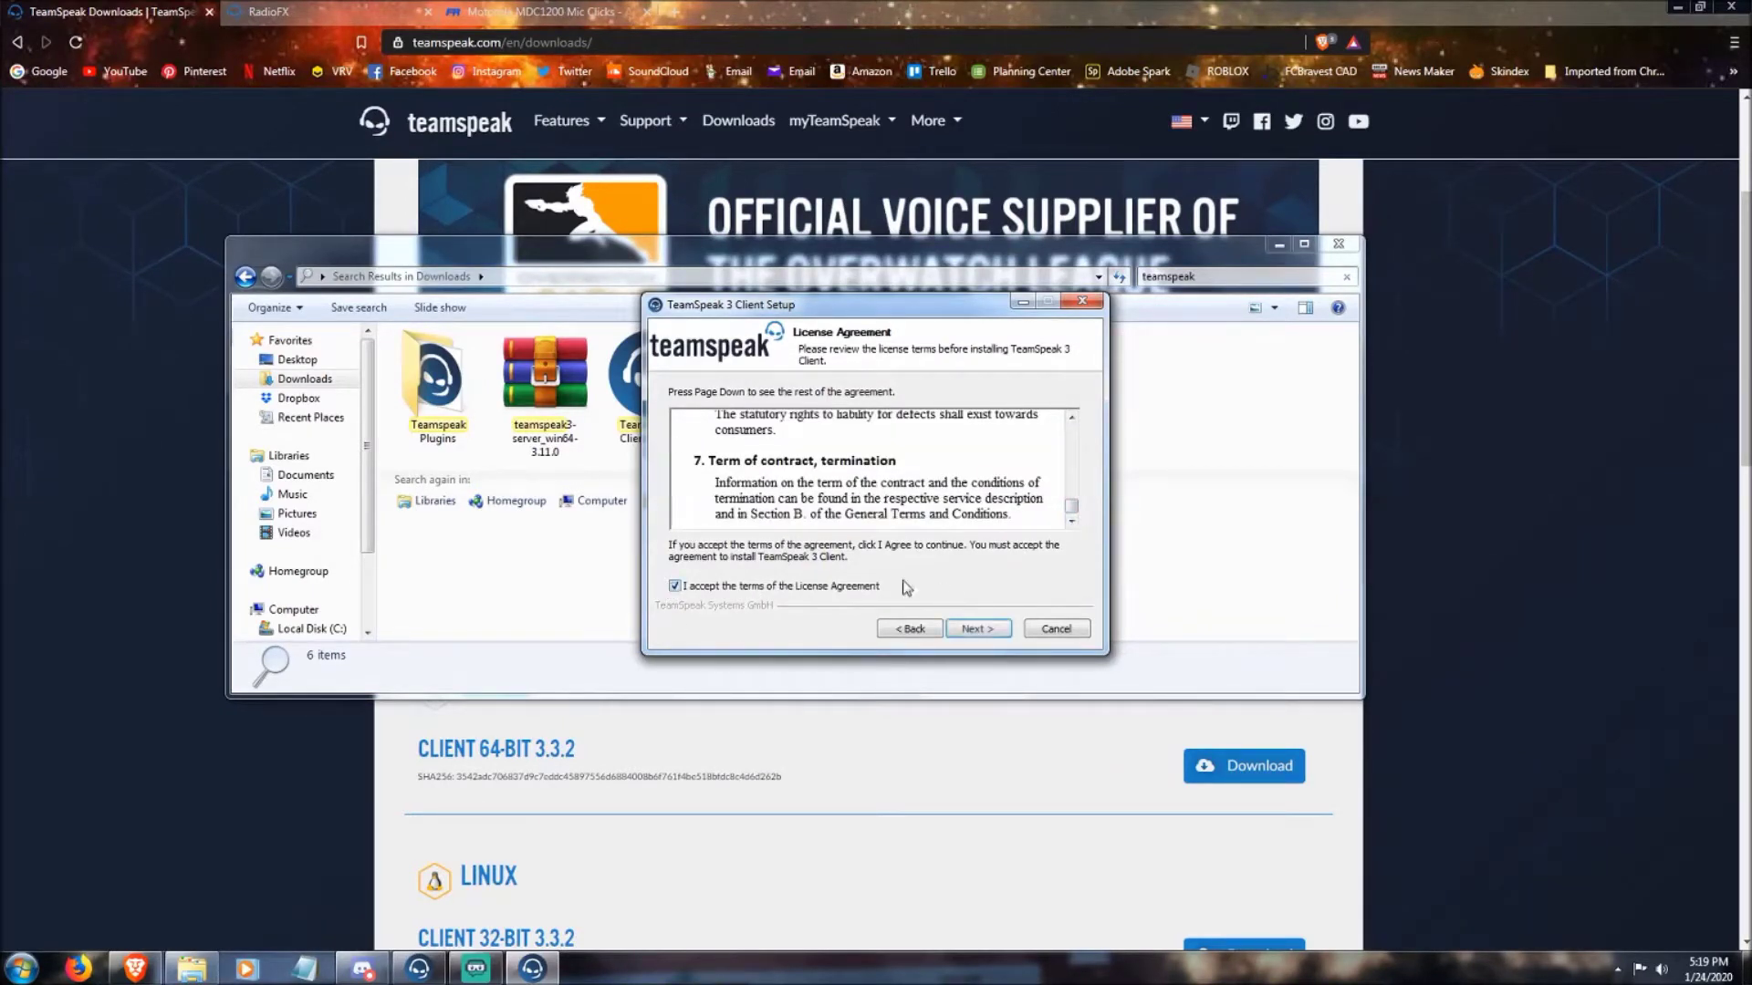
click(992, 638)
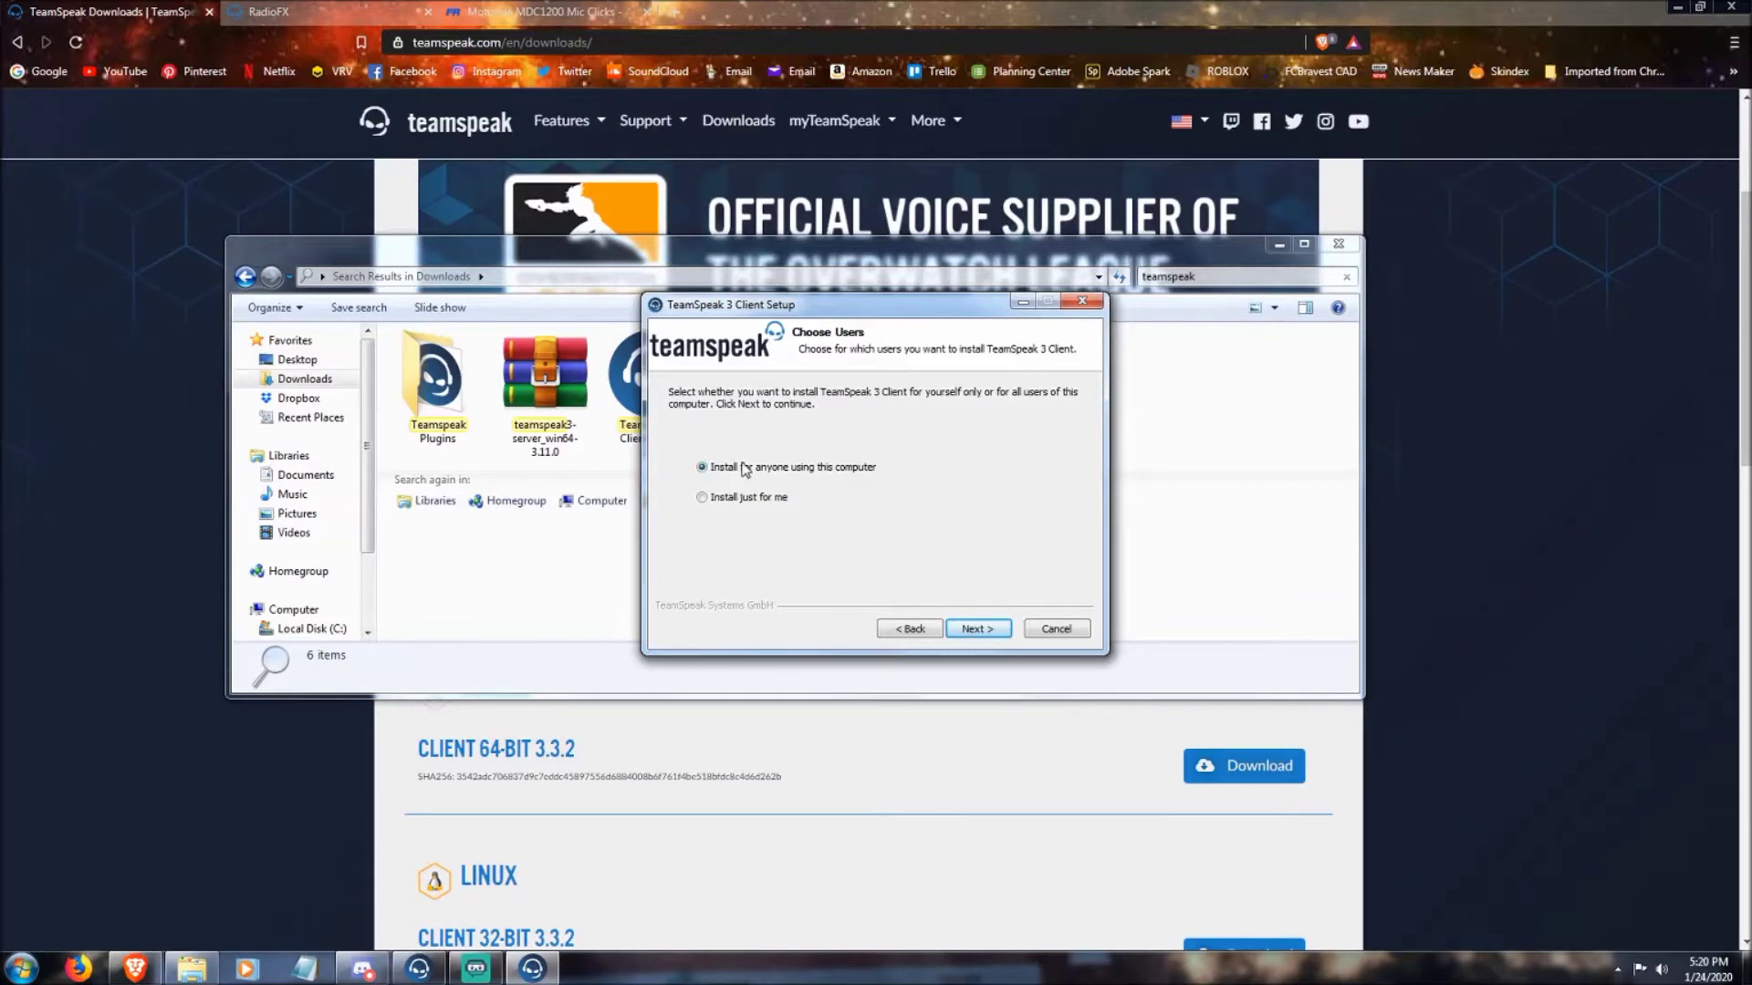
click(976, 628)
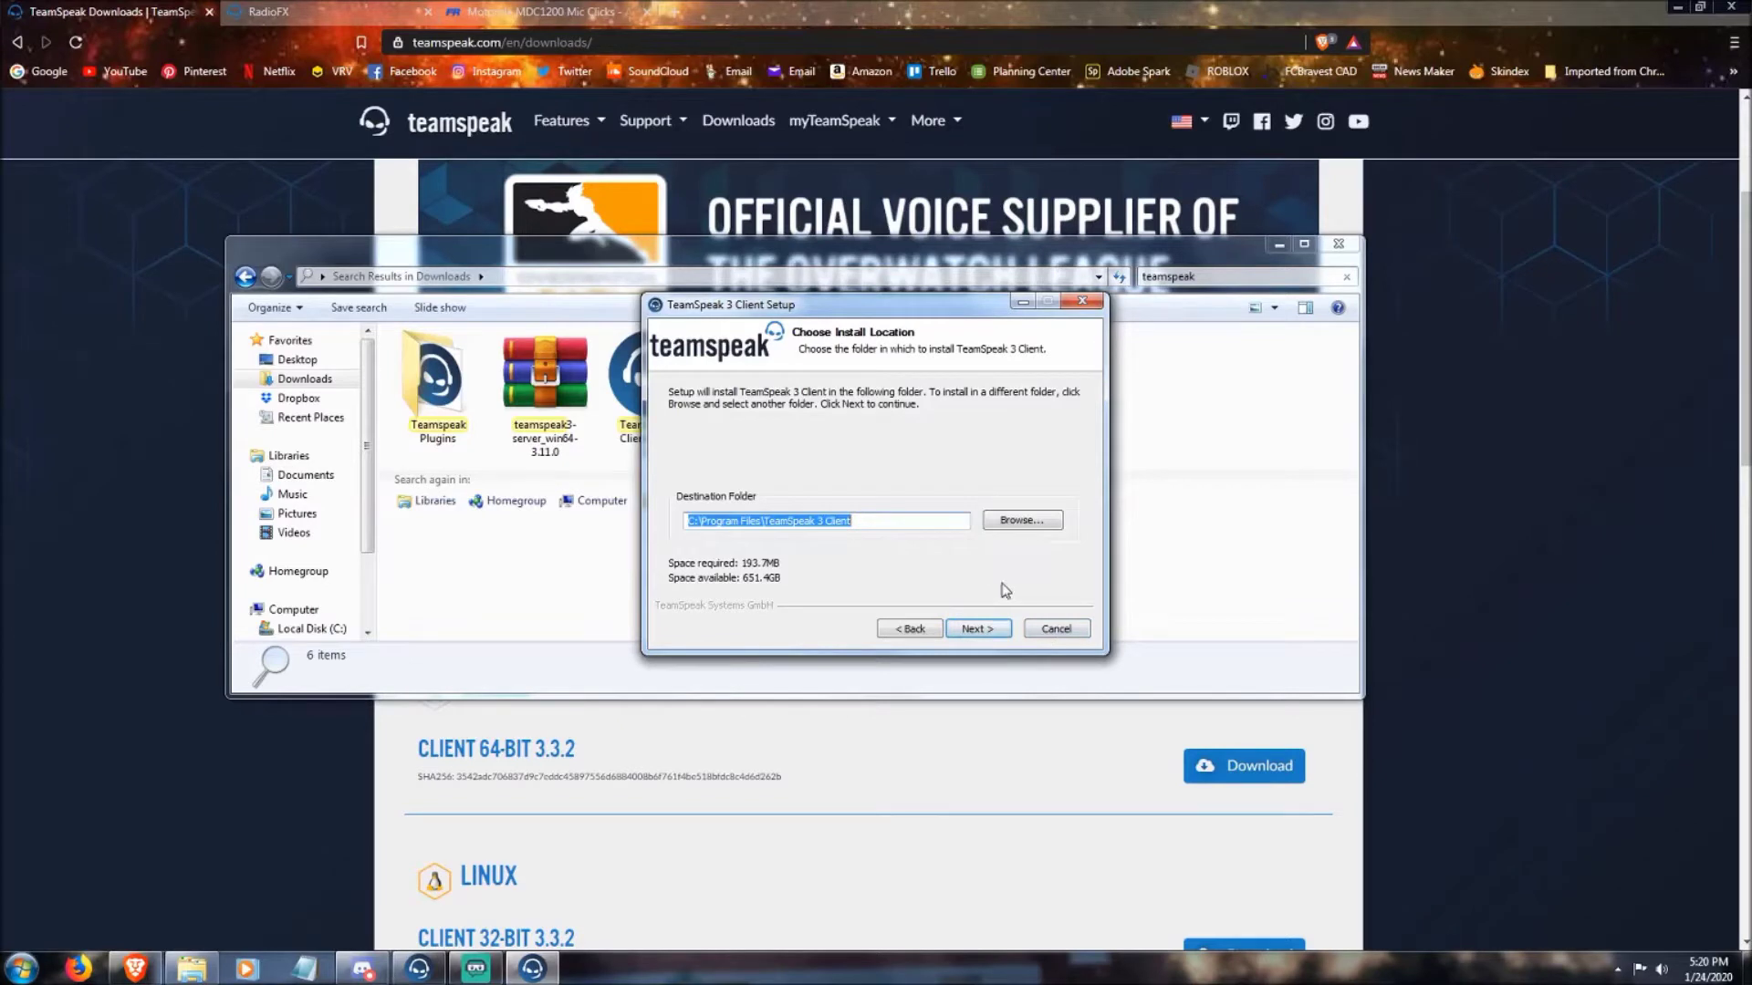
- Quit the TeamSpeak 3 Client setup and close the Downloads search window
click(1055, 634)
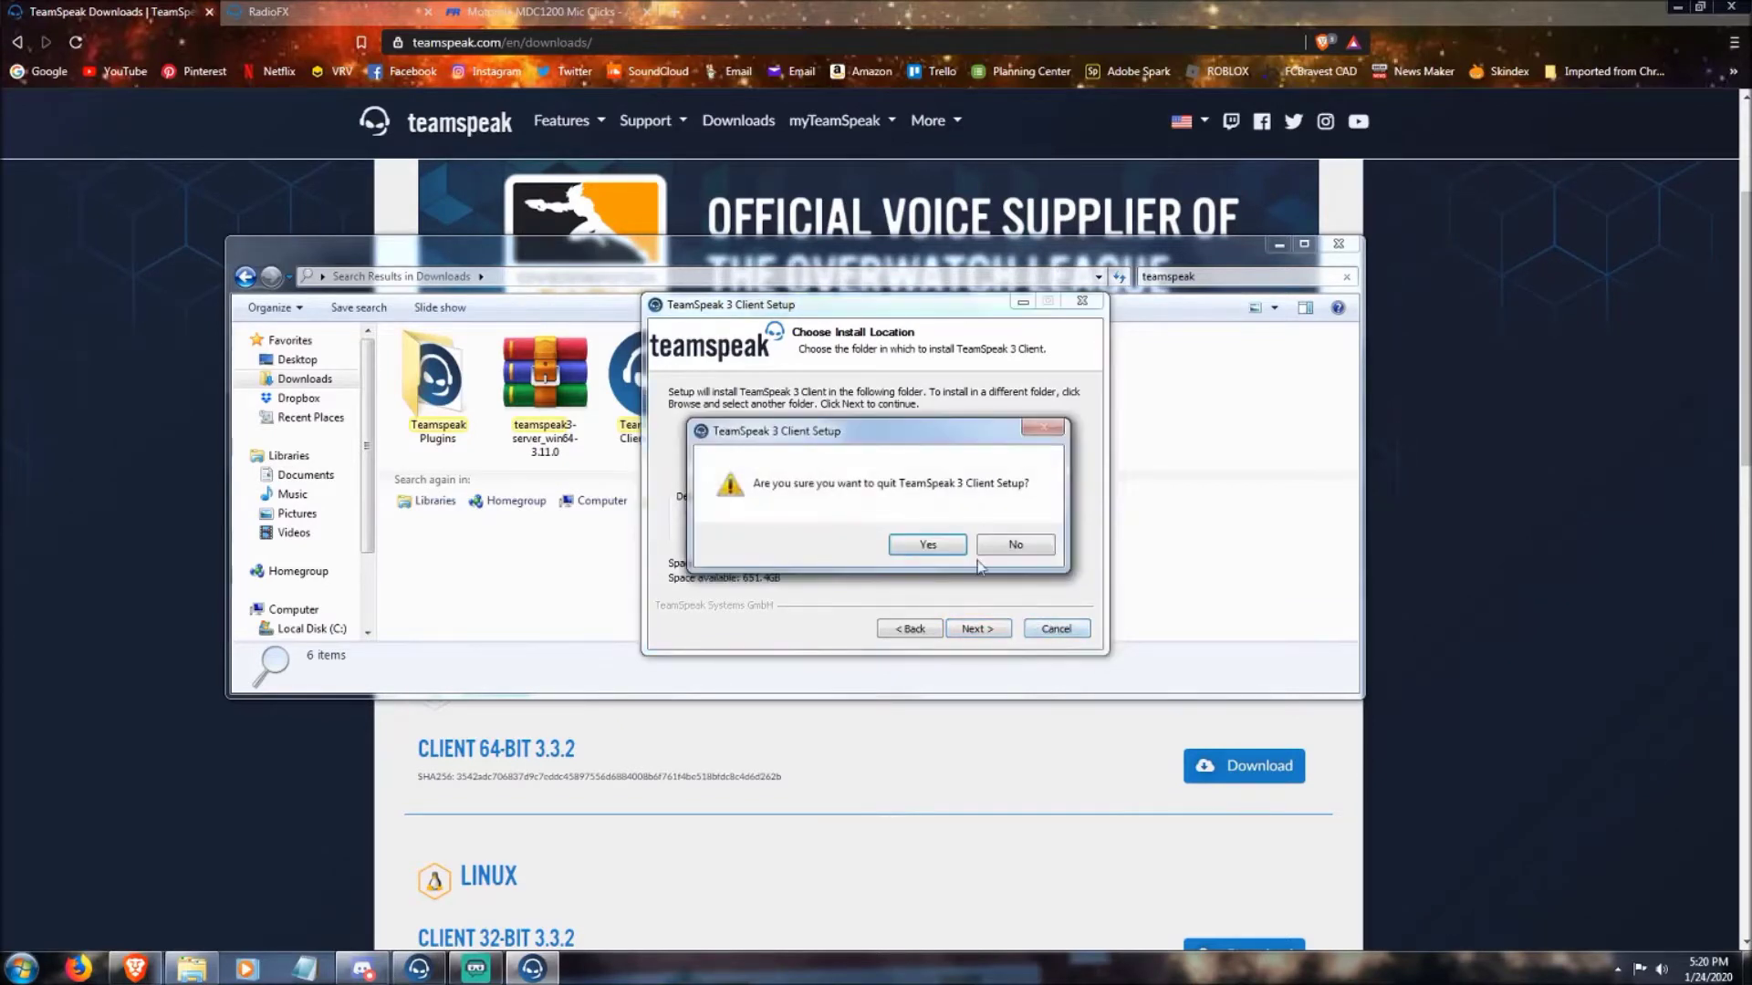
click(927, 545)
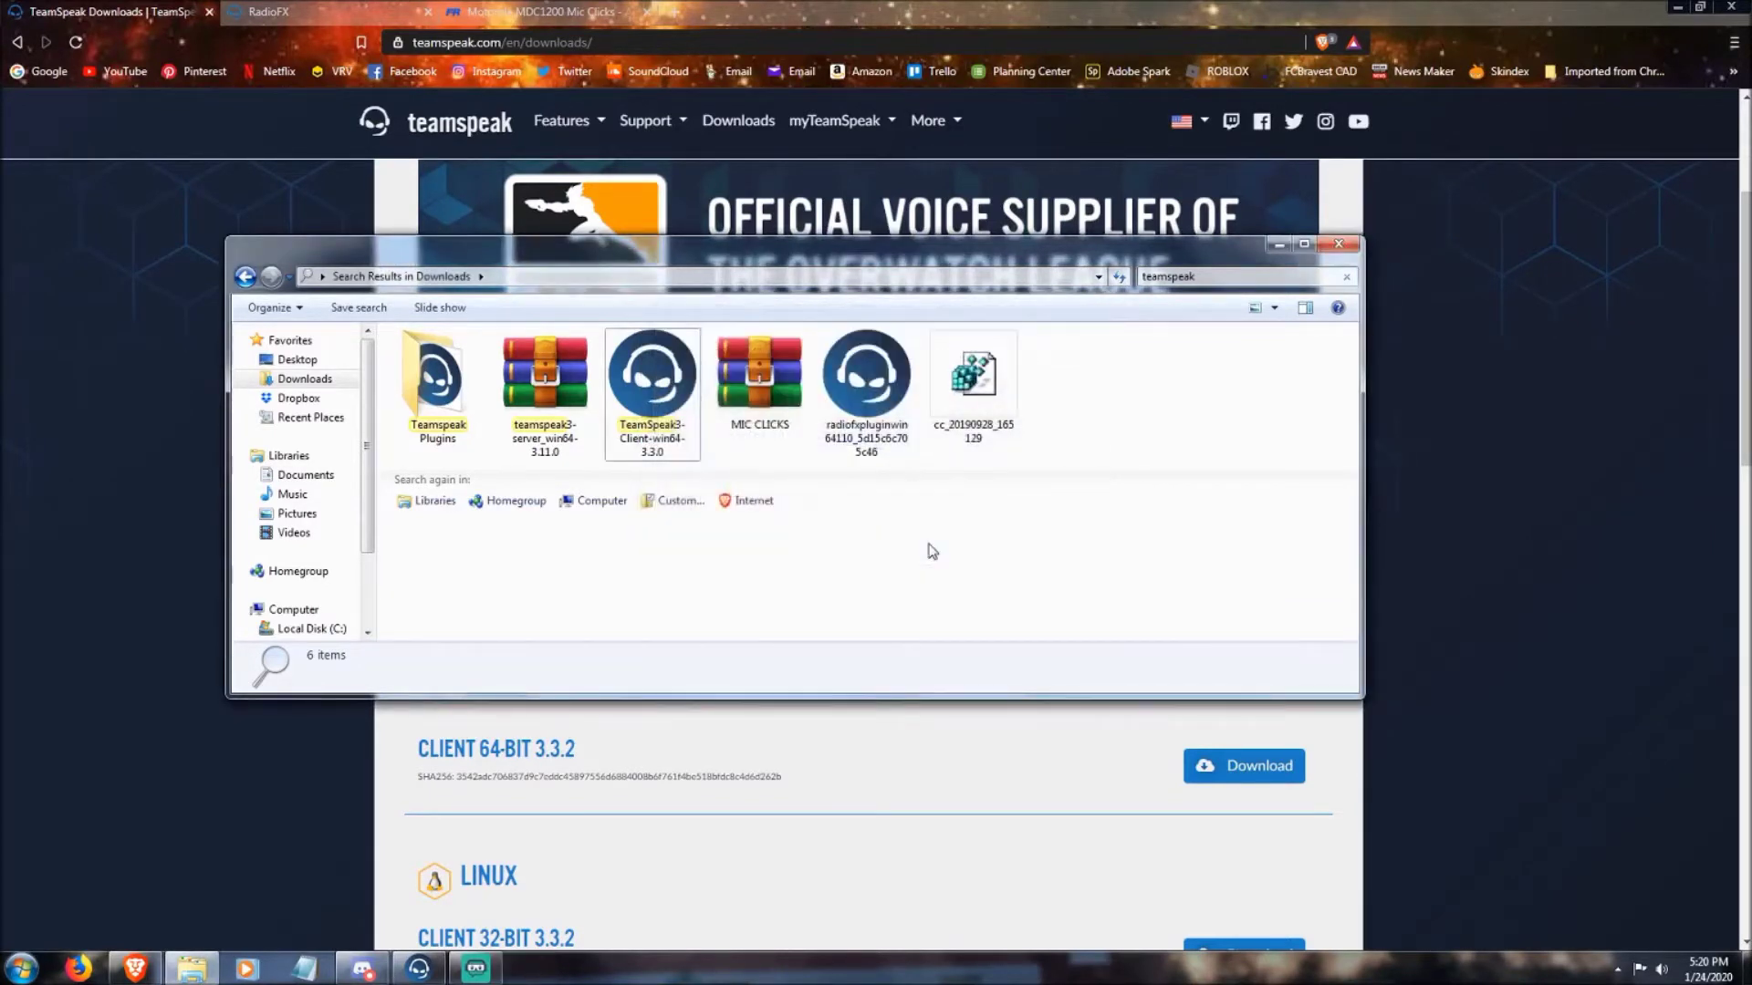
click(1340, 244)
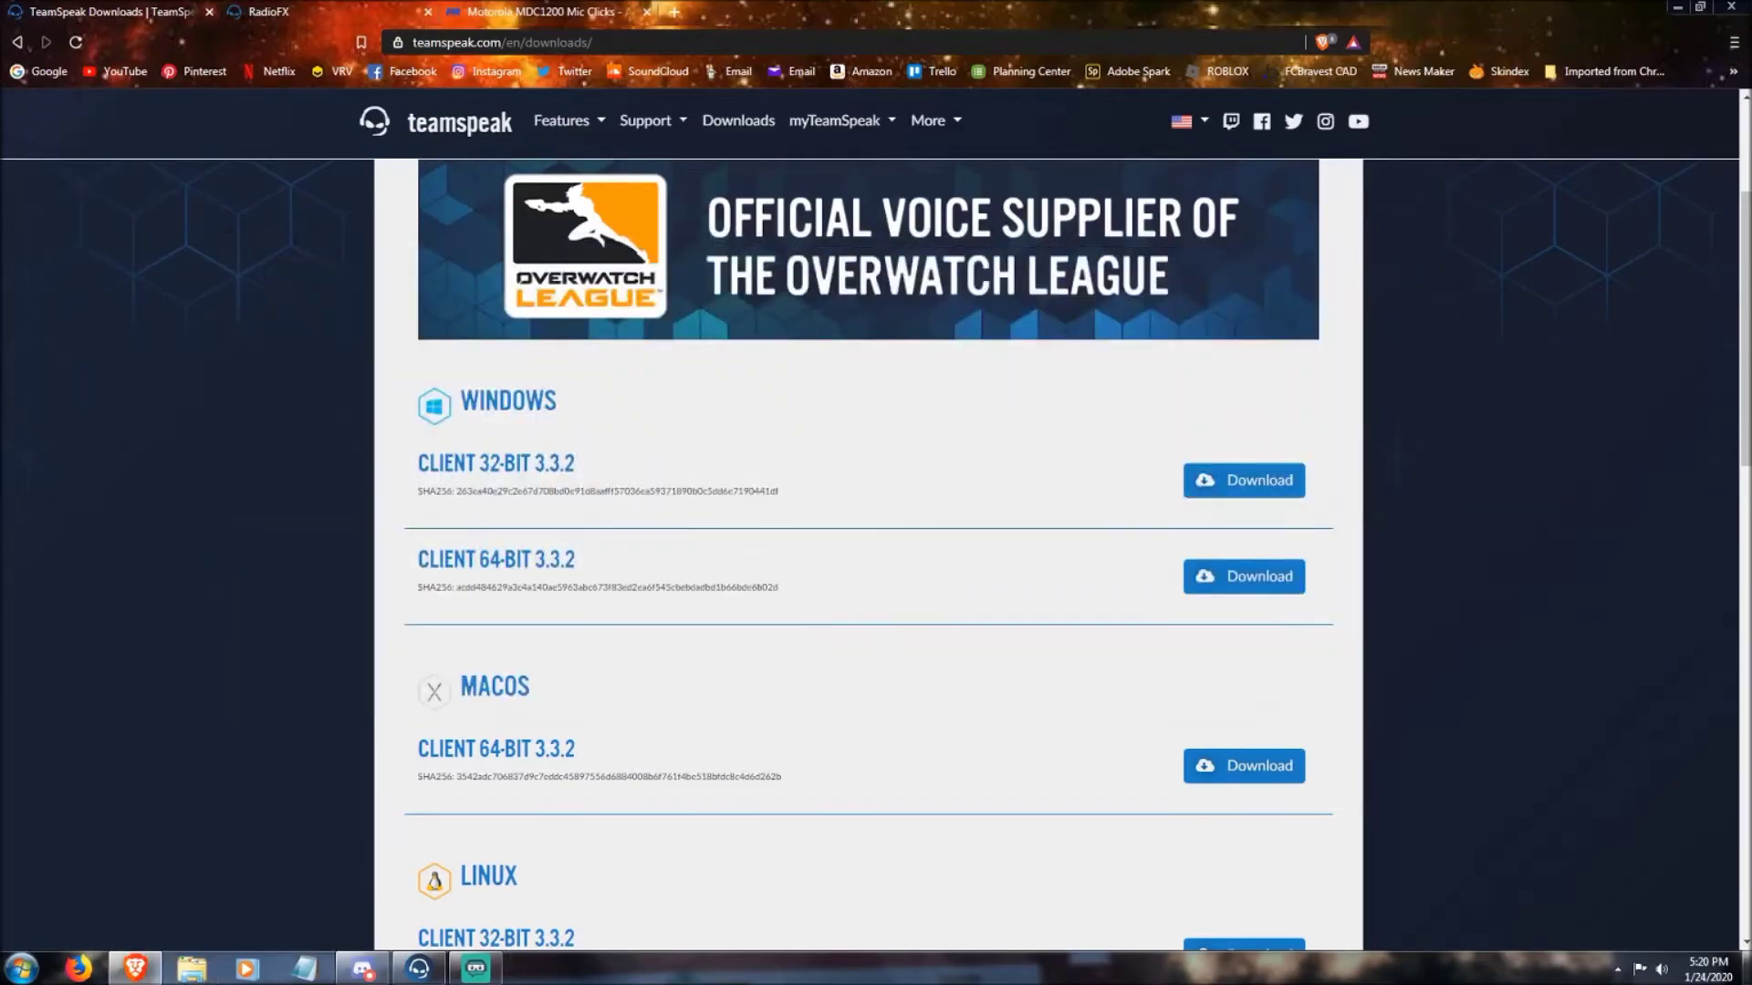
- Show the desktop and switch to the already installed TeamSpeak 3 client
click(1745, 967)
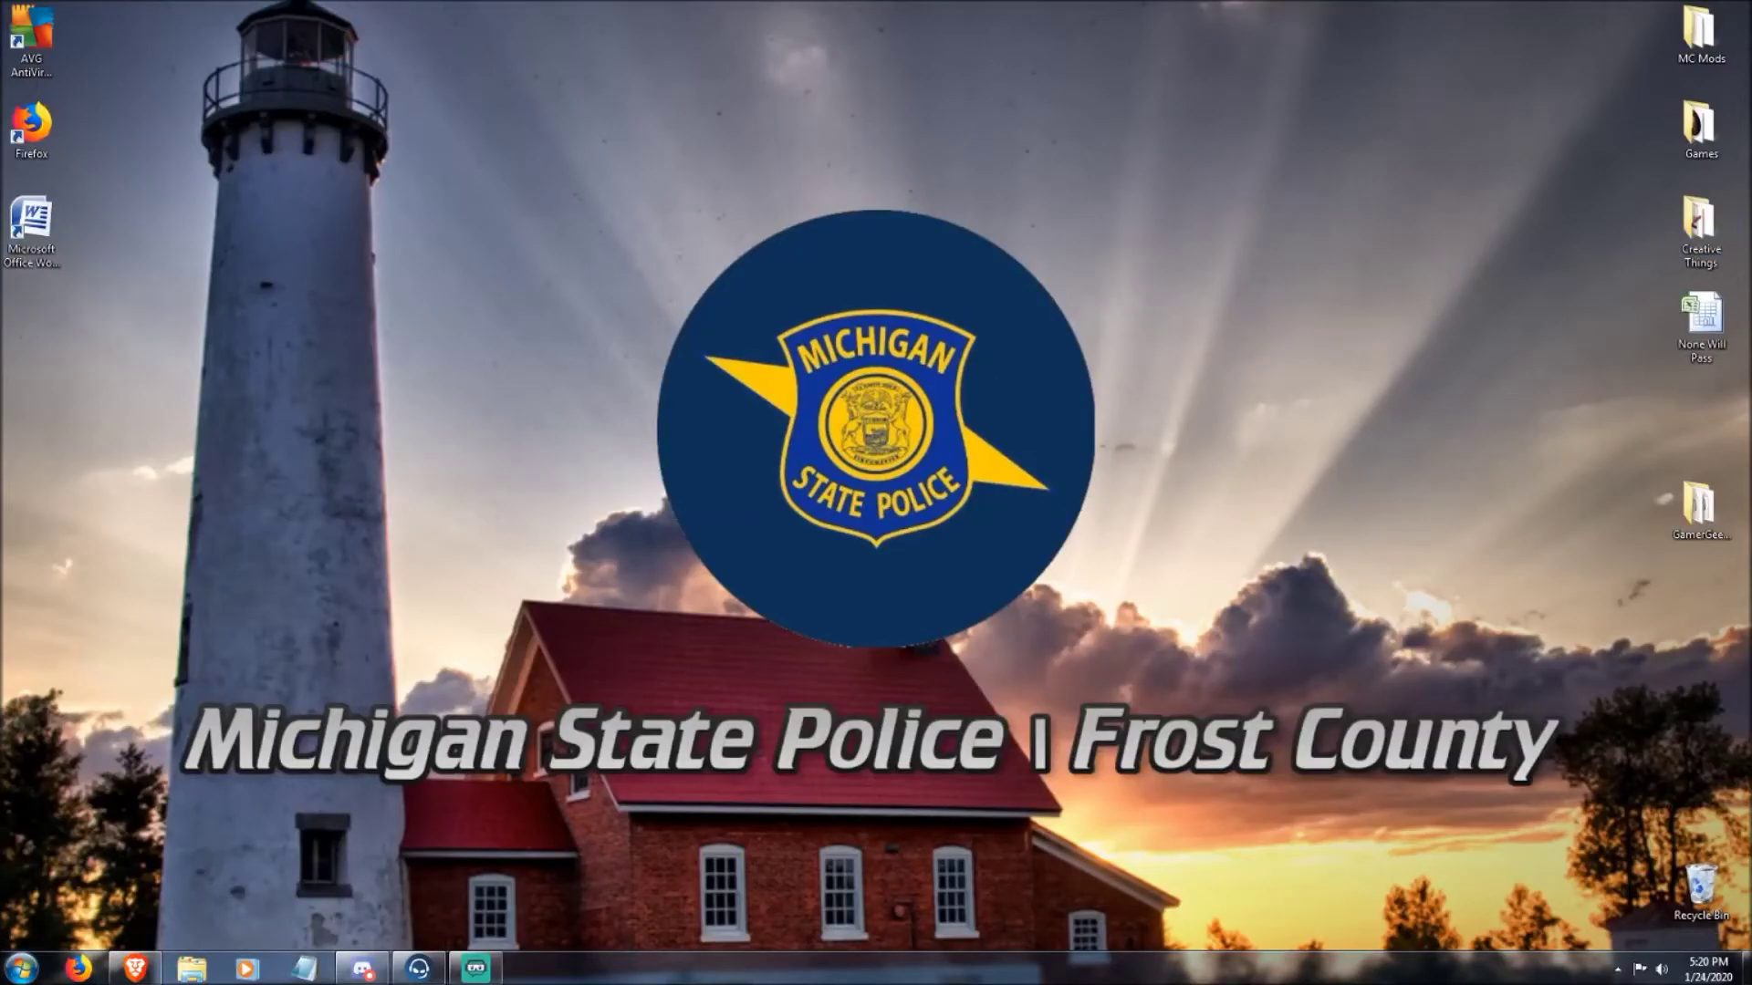
click(418, 969)
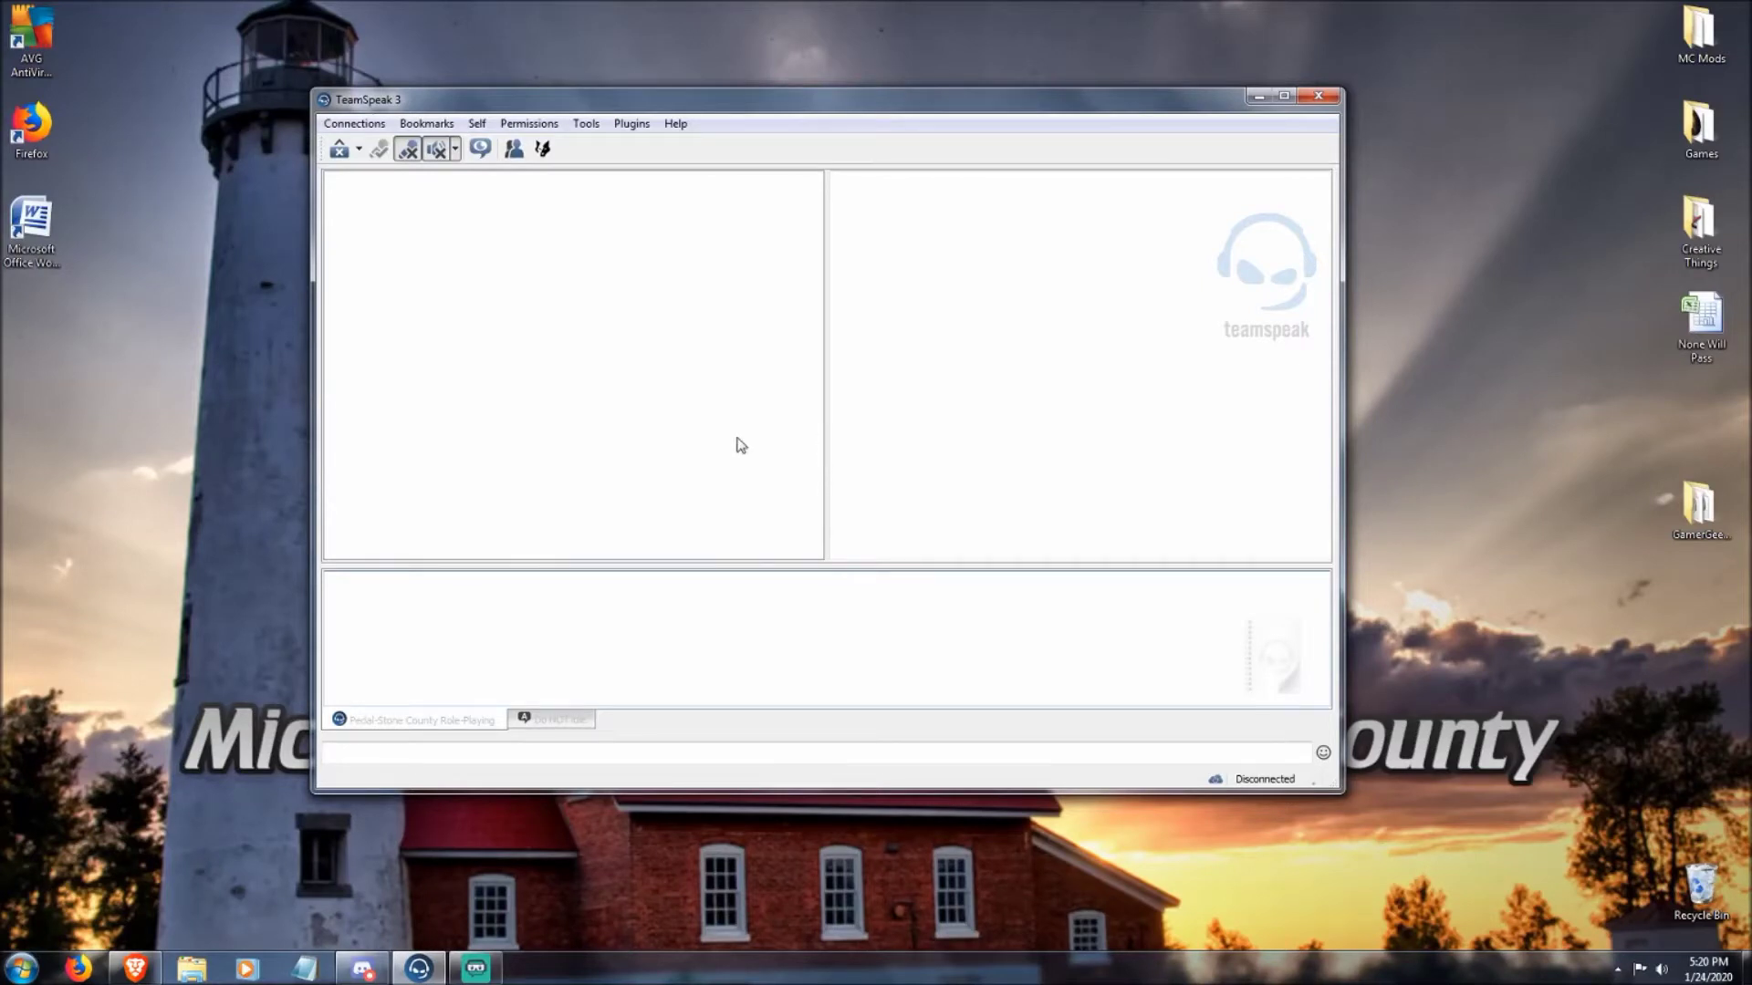
click(462, 719)
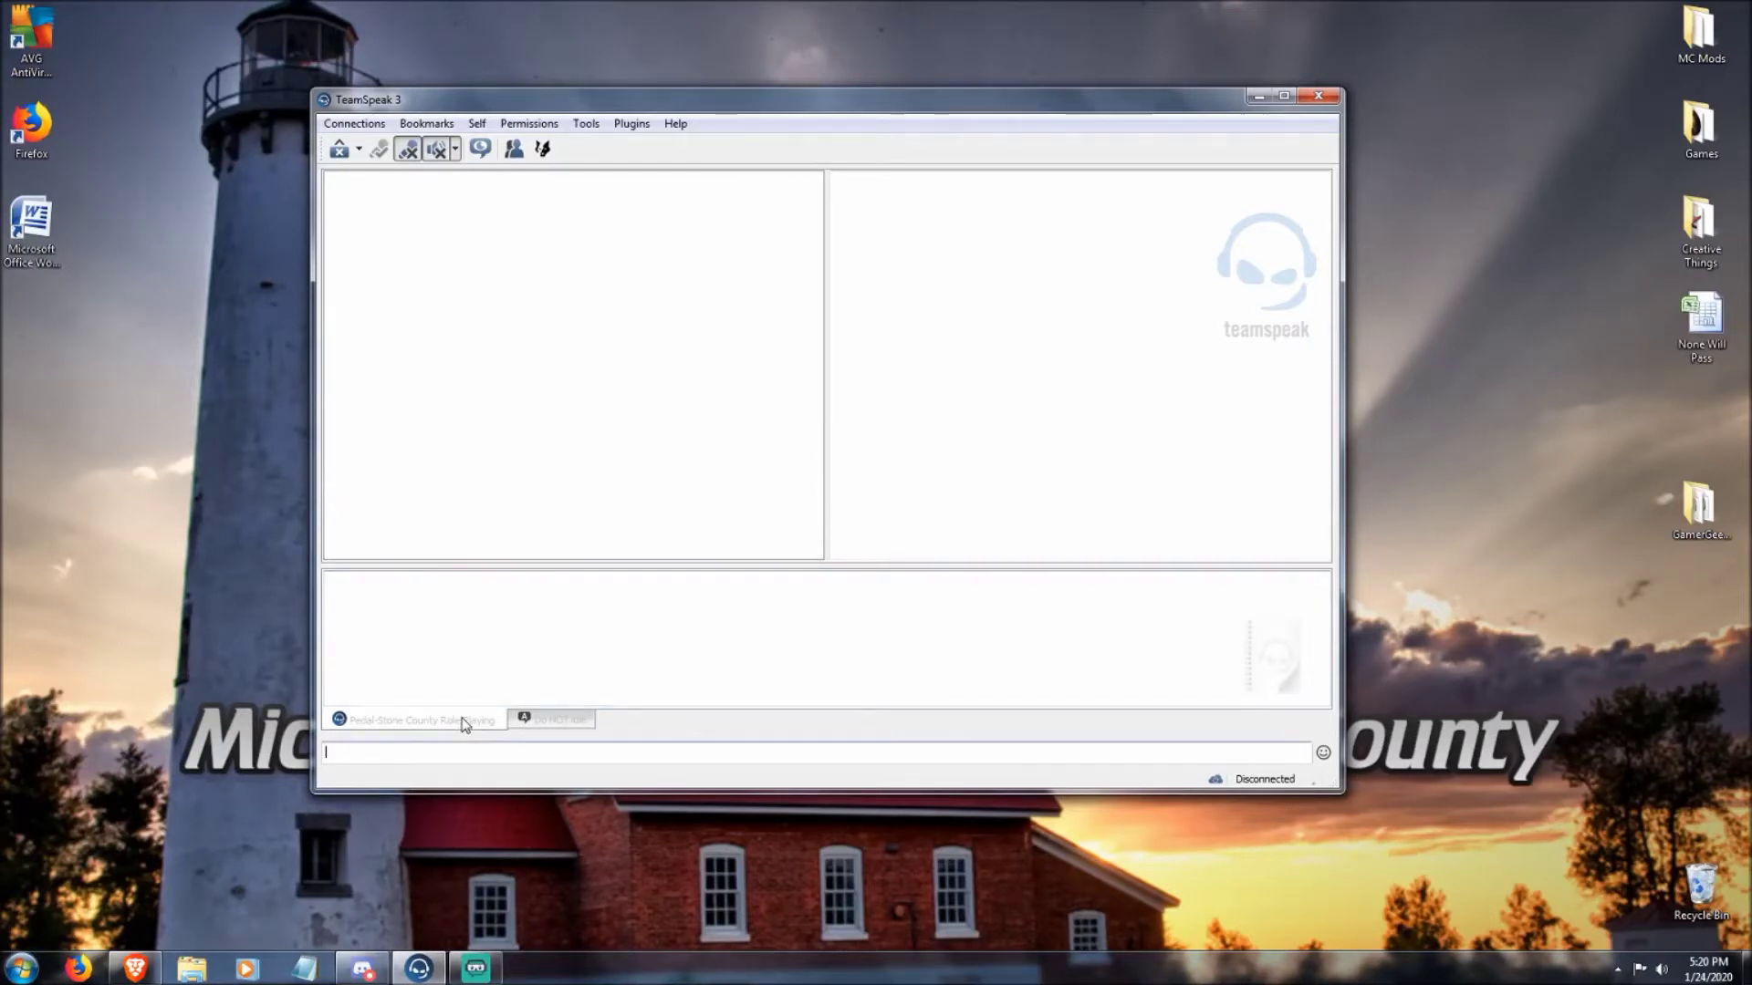
click(716, 326)
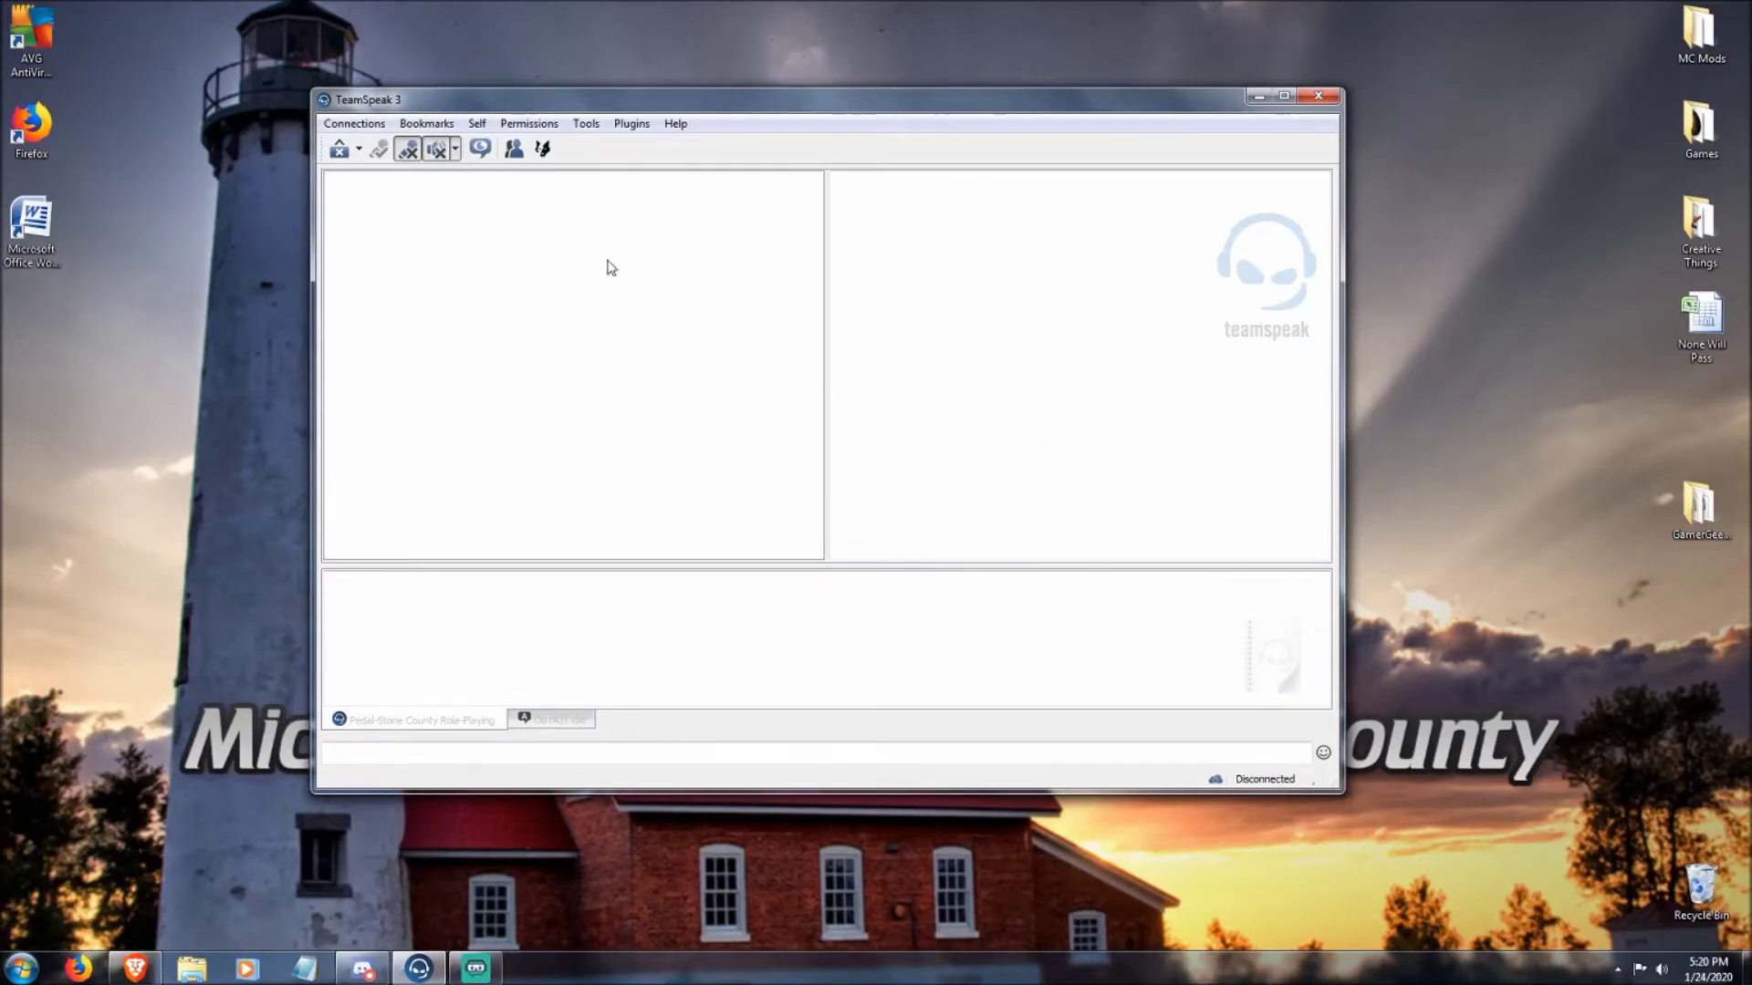
- Review the push-to-talk and microphone settings in the Capture options, then close the options
click(585, 128)
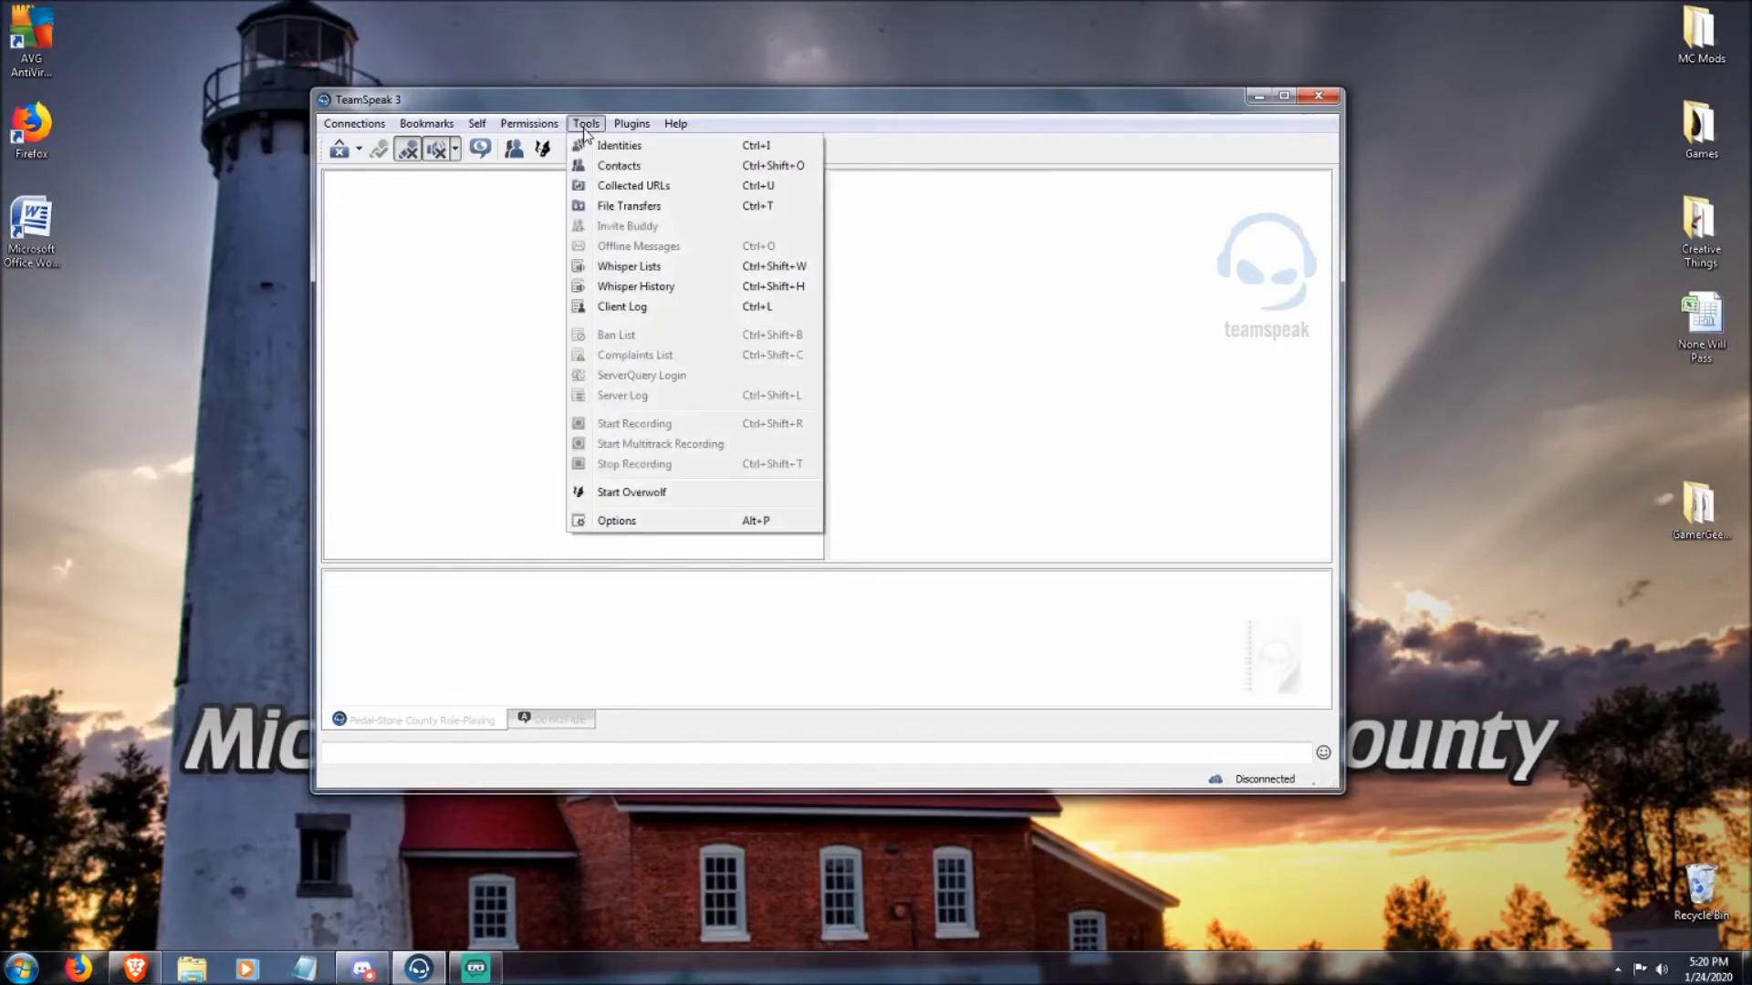
click(617, 521)
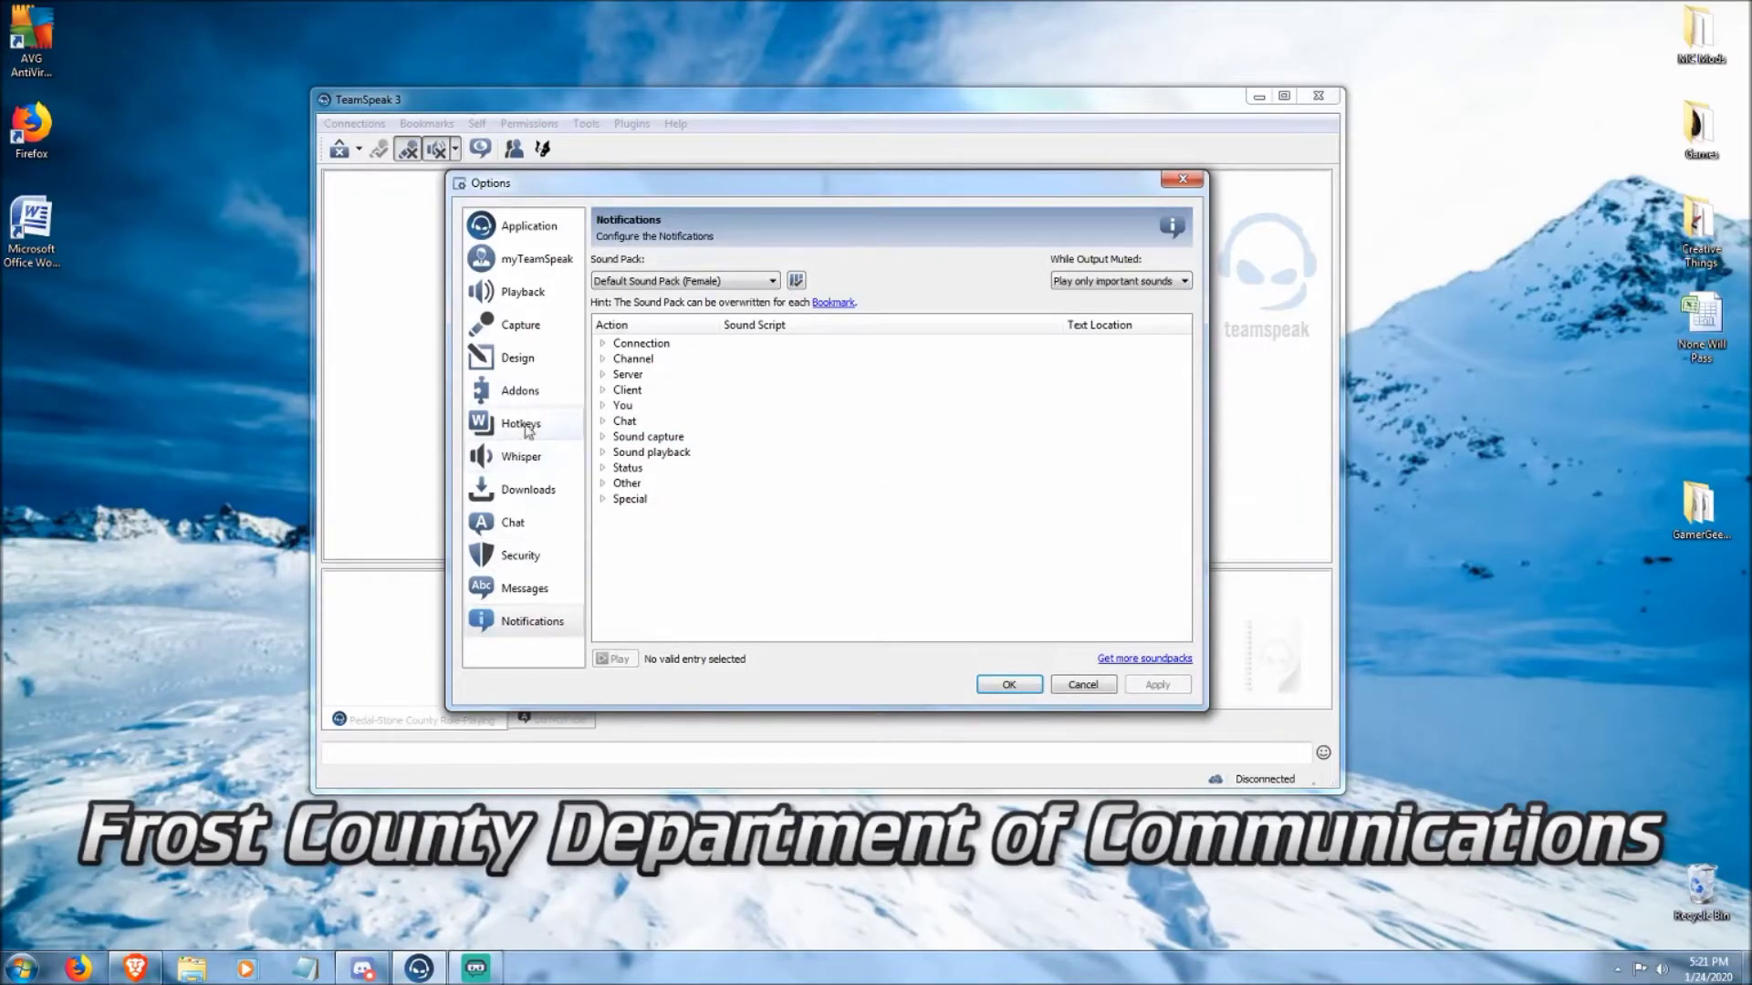
click(512, 329)
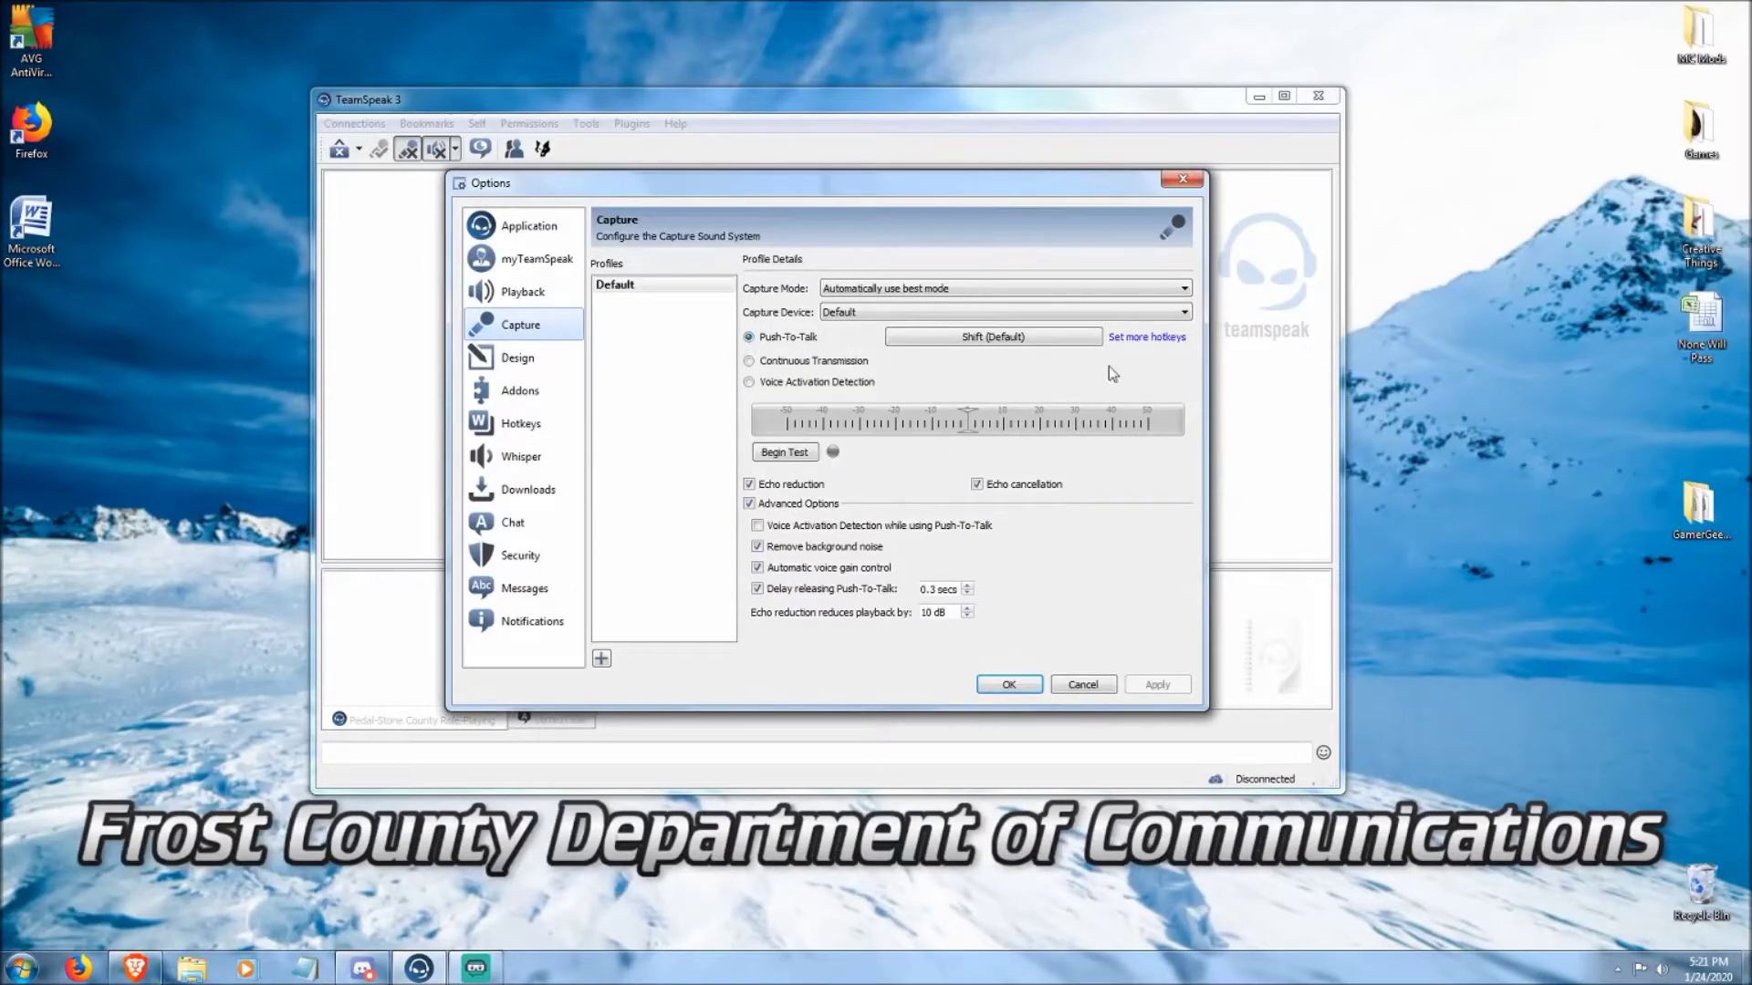
click(1009, 686)
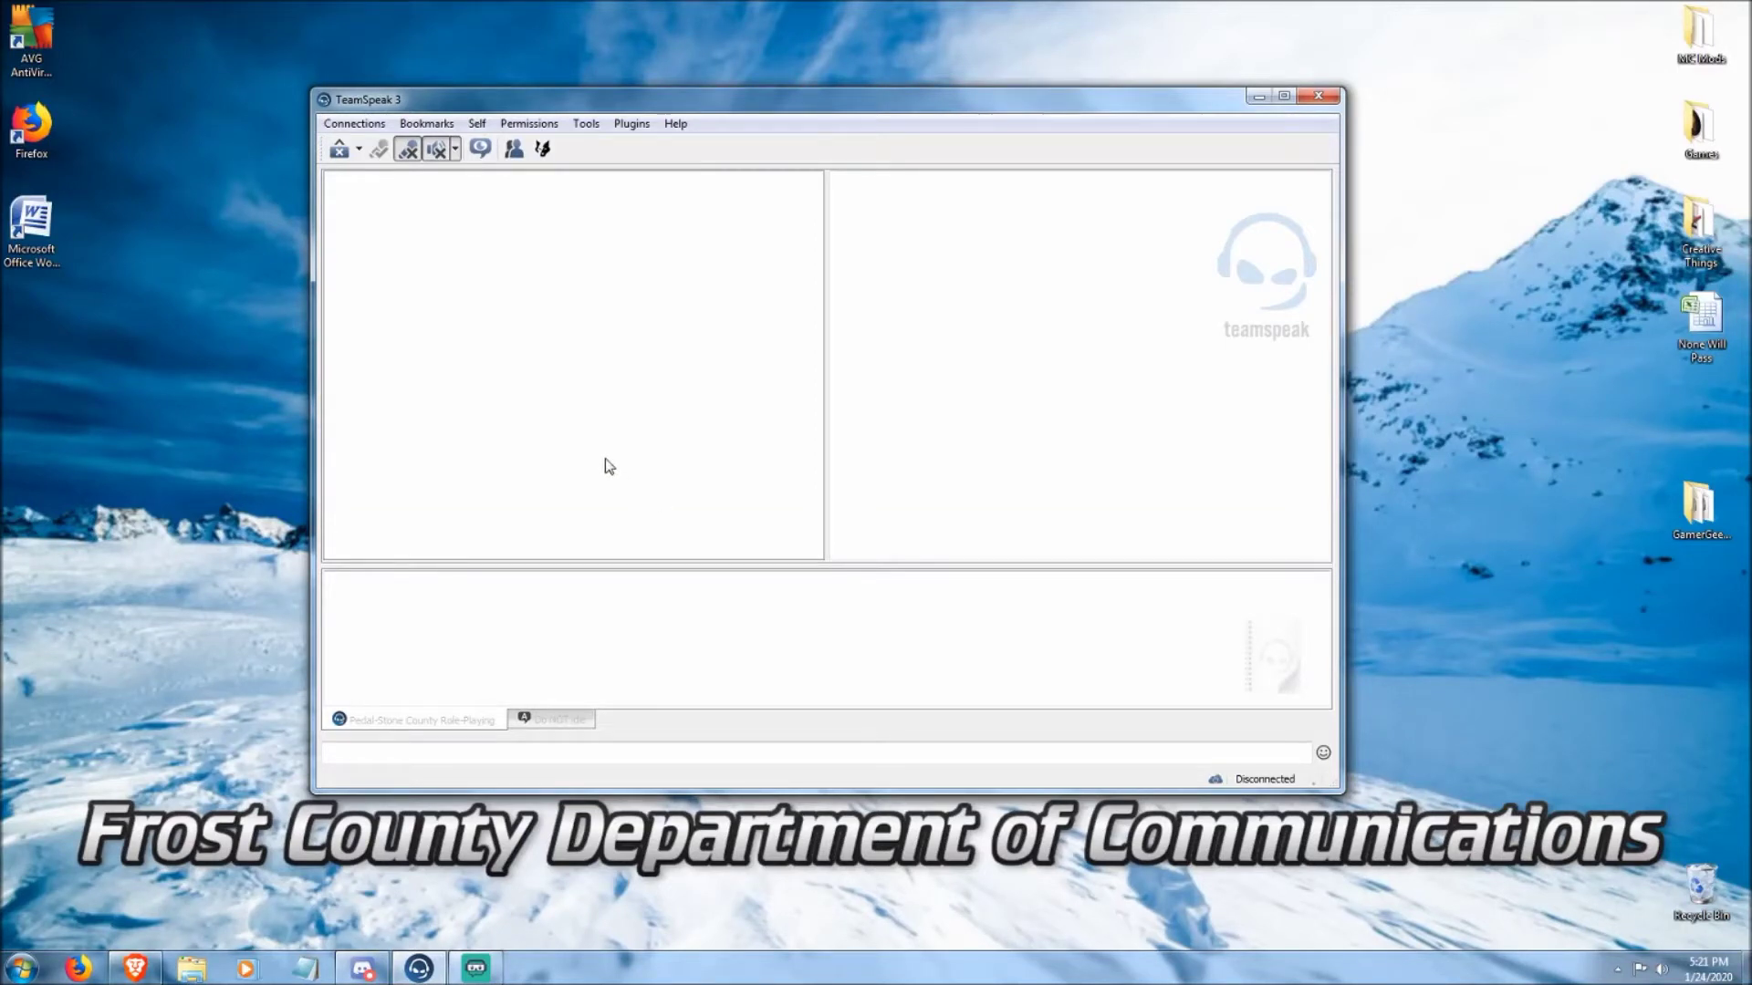
- Open the bookmark manager and examine the server address of the PSCRP | FCB Radio Coms bookmark
click(432, 148)
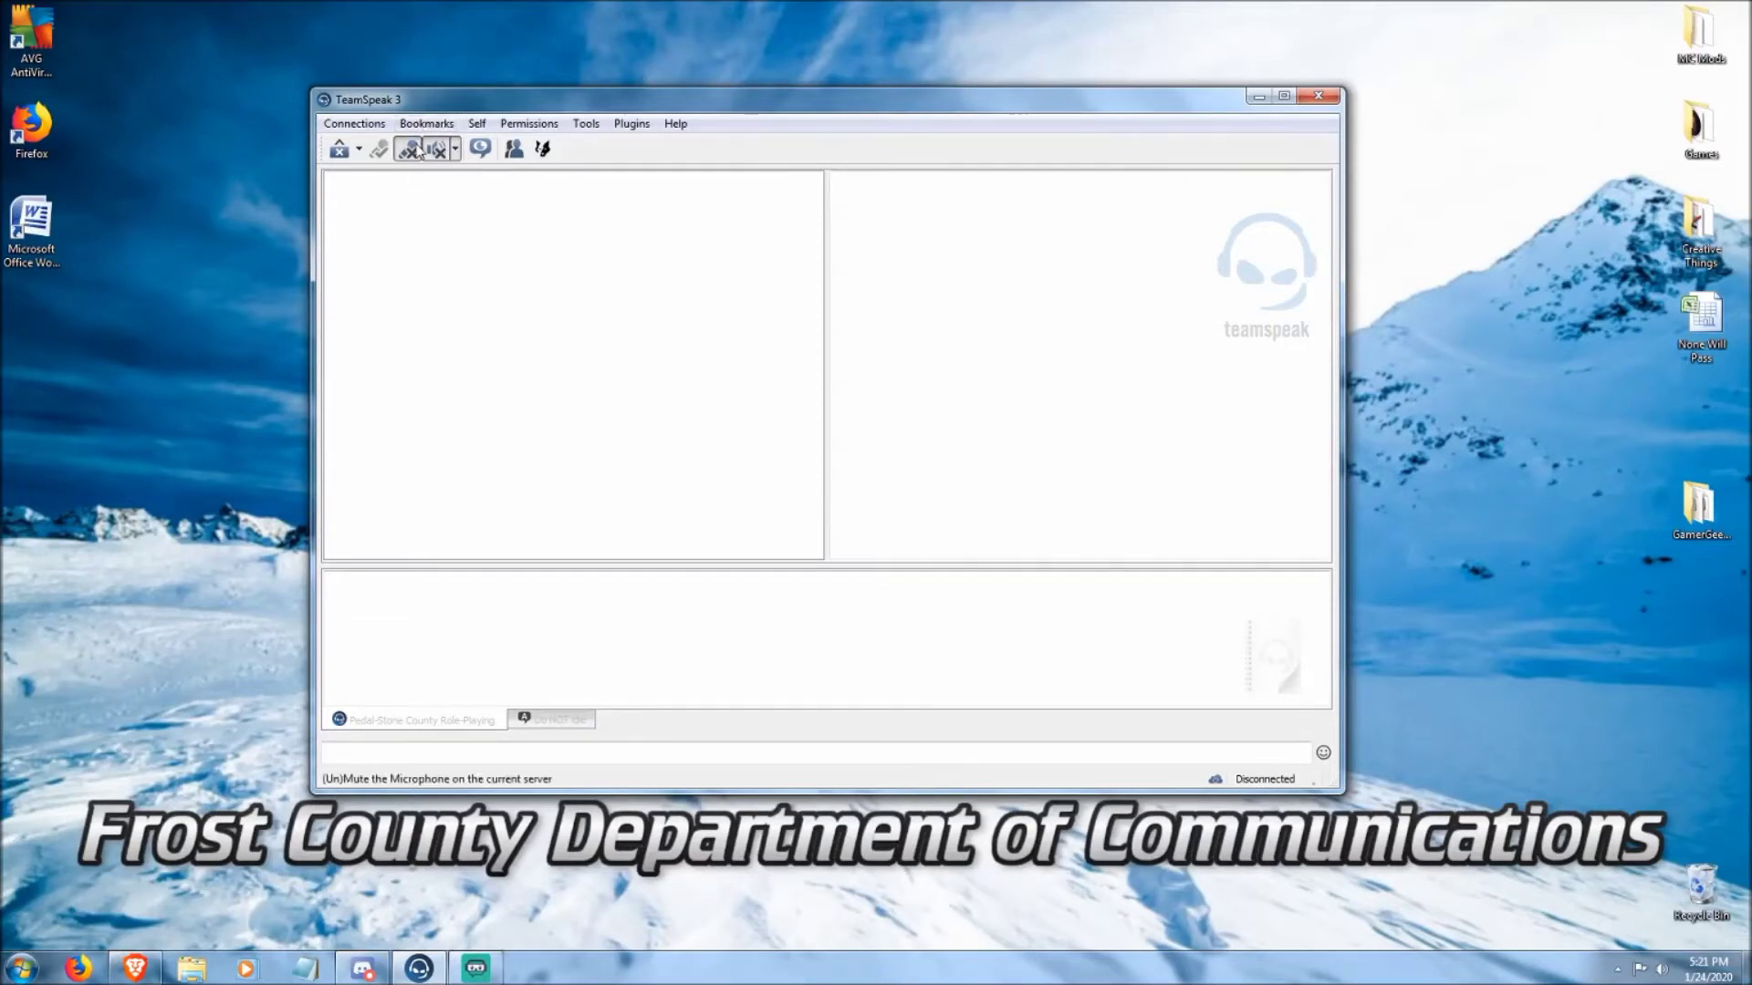
click(429, 127)
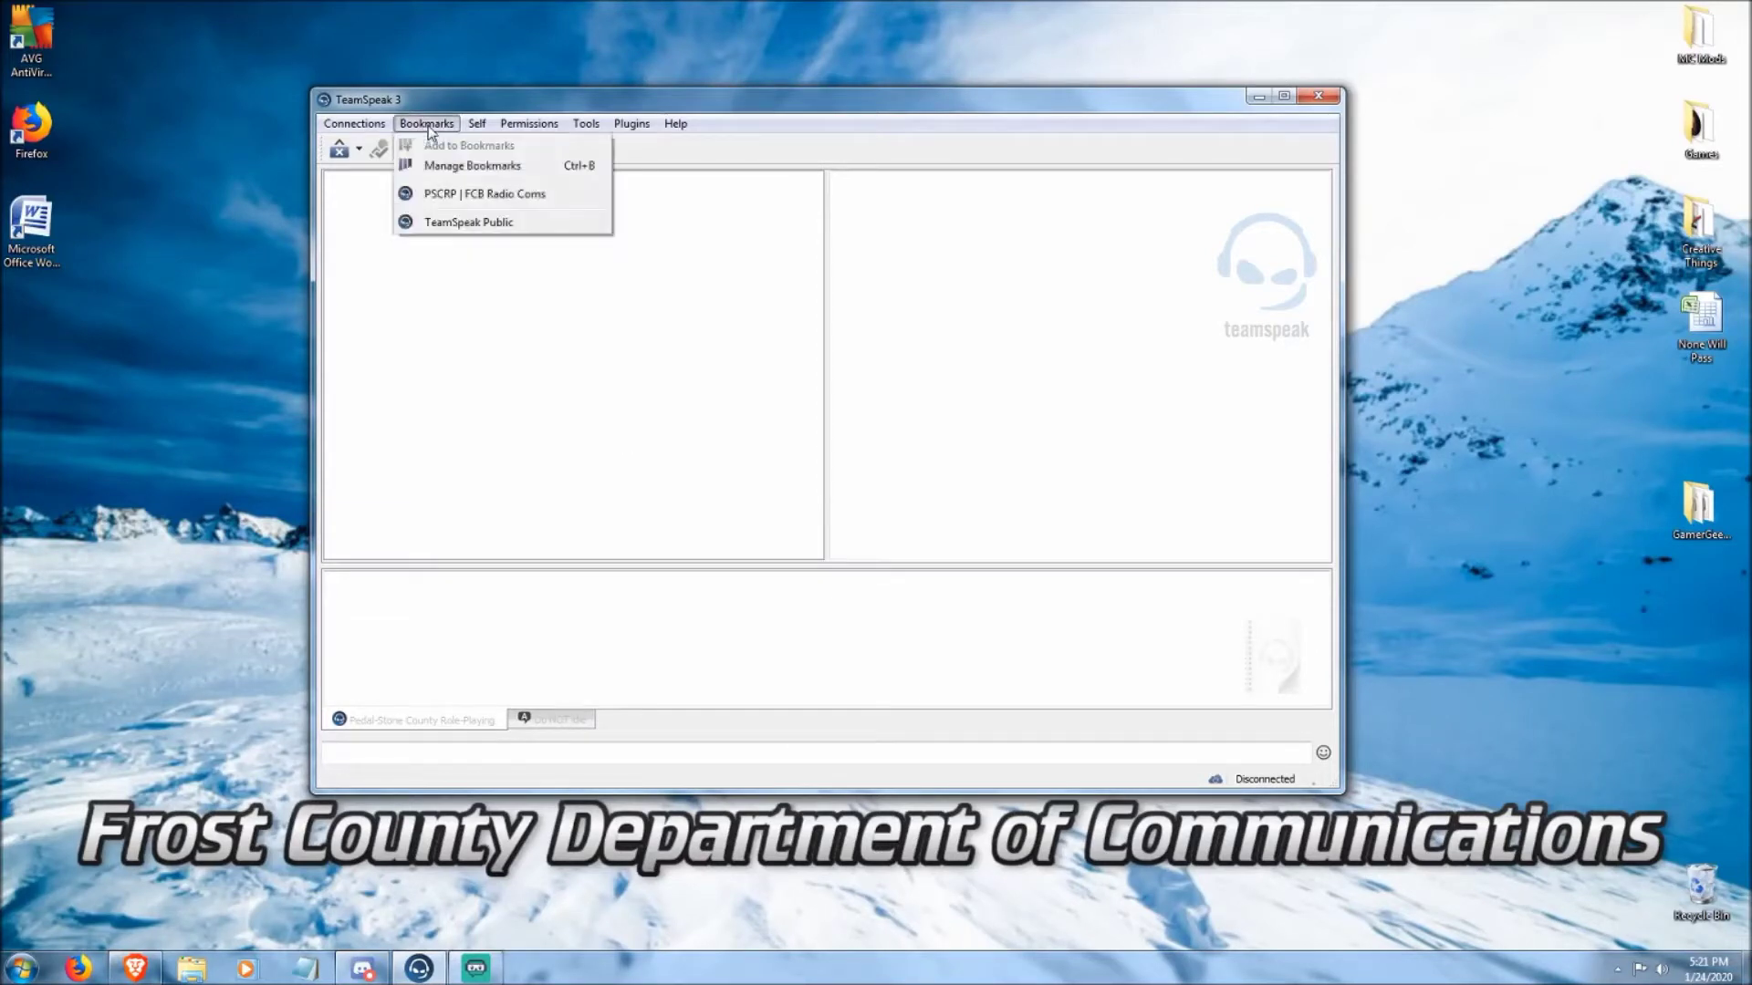
click(454, 170)
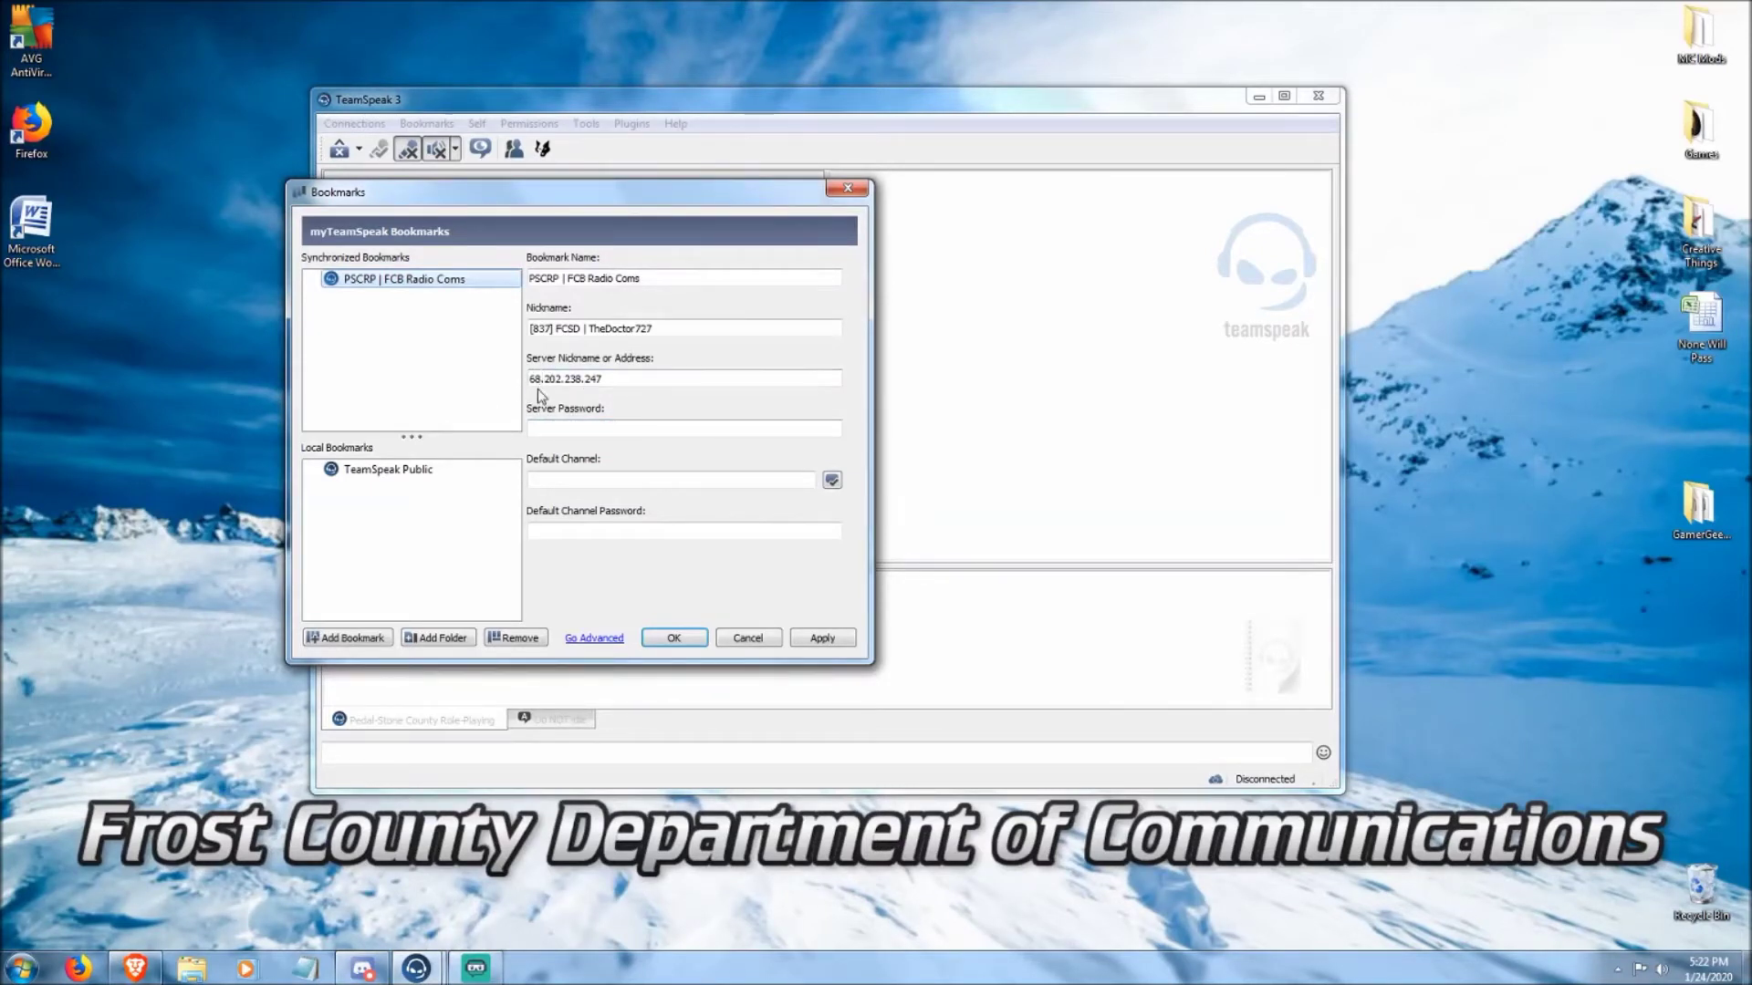
click(582, 377)
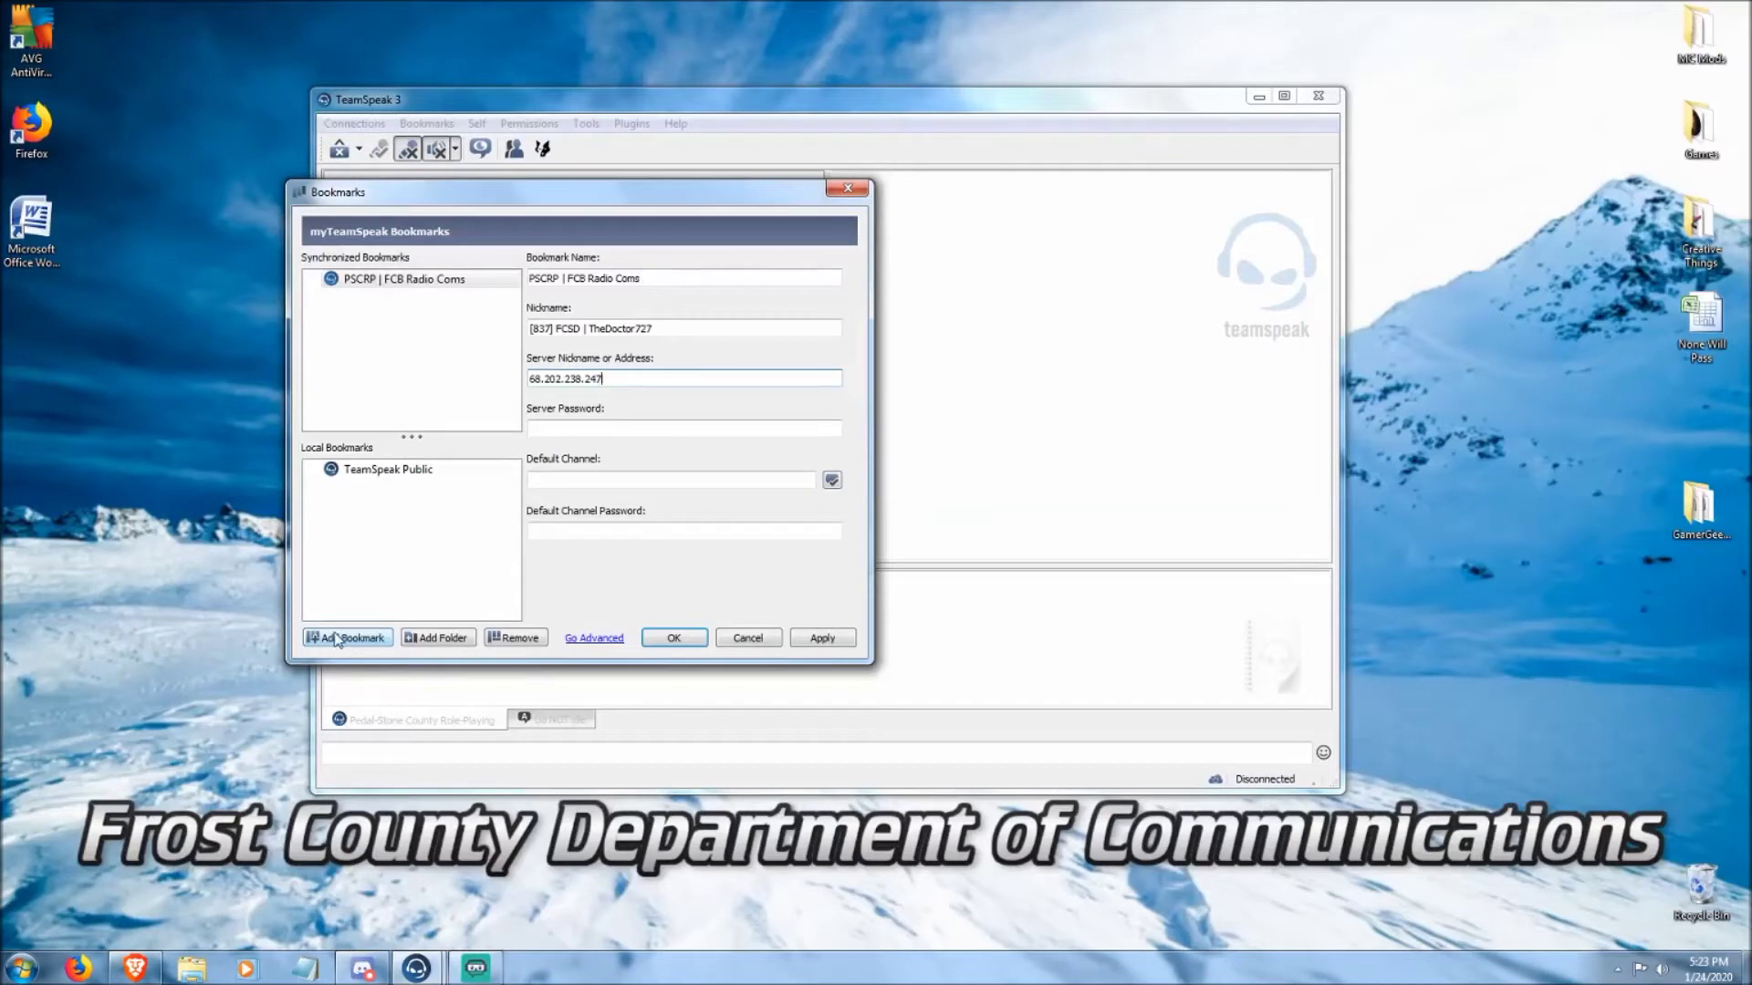
- Add a new synchronized server bookmark, delete it again and close the bookmark manager
click(336, 638)
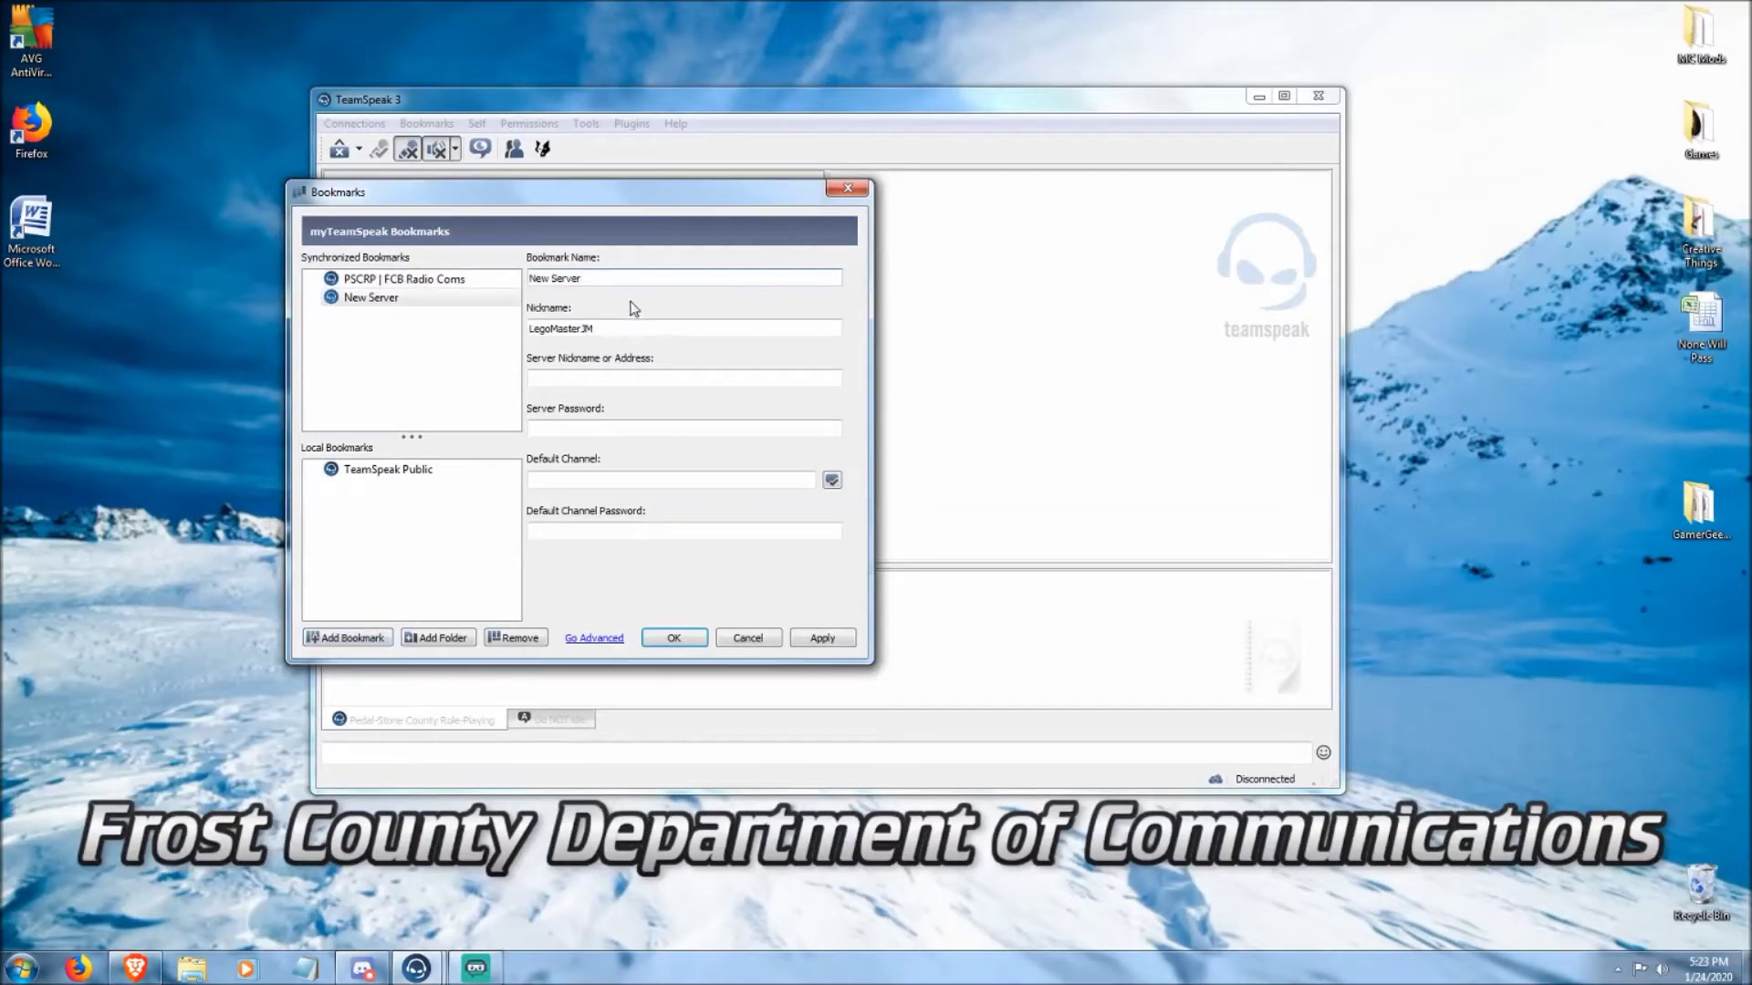
click(371, 302)
right_click(371, 302)
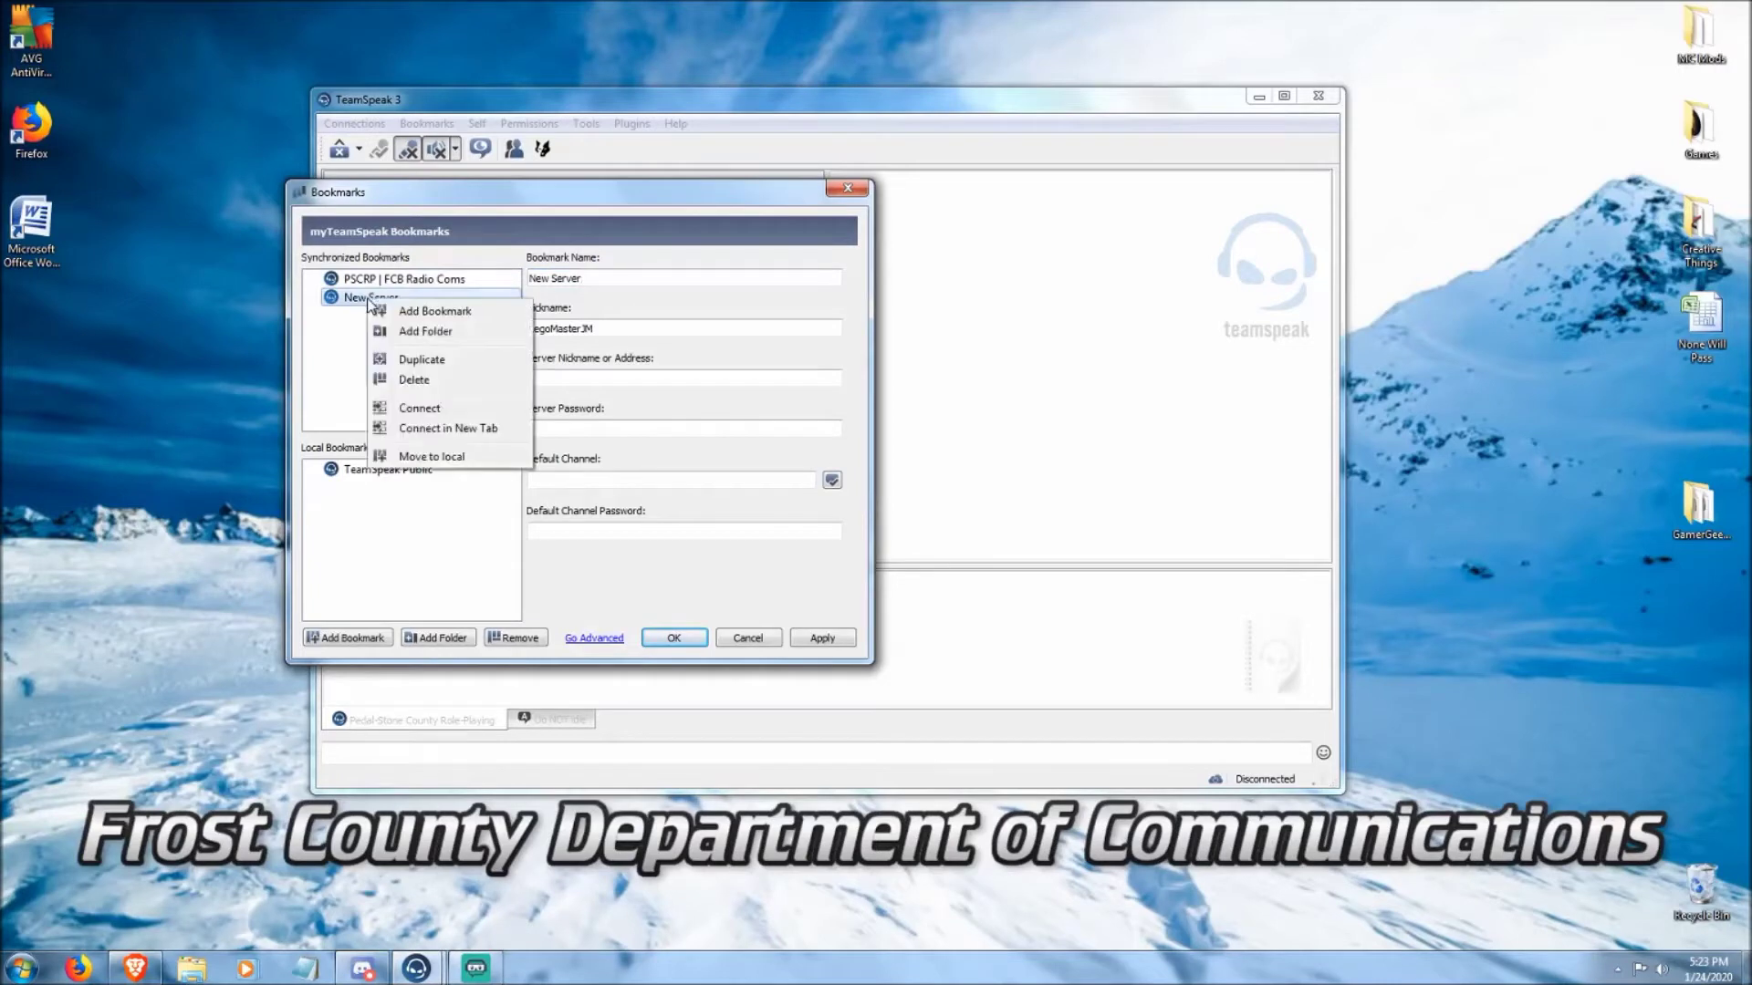
click(408, 380)
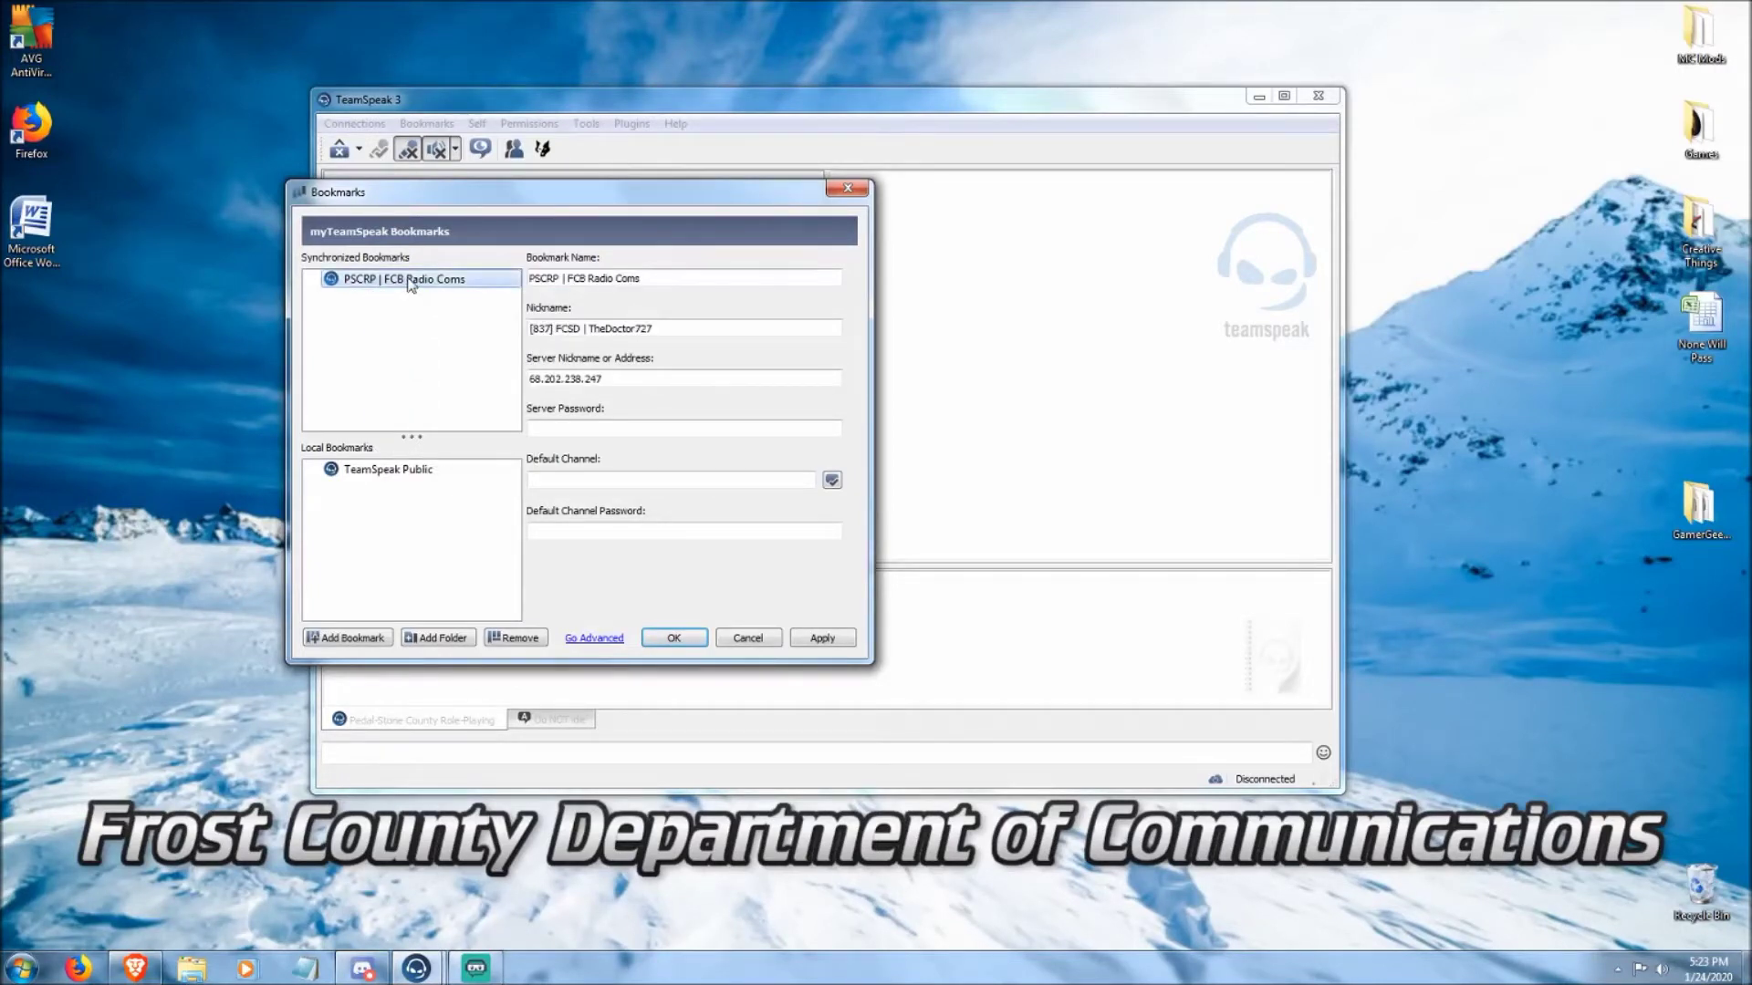
click(673, 638)
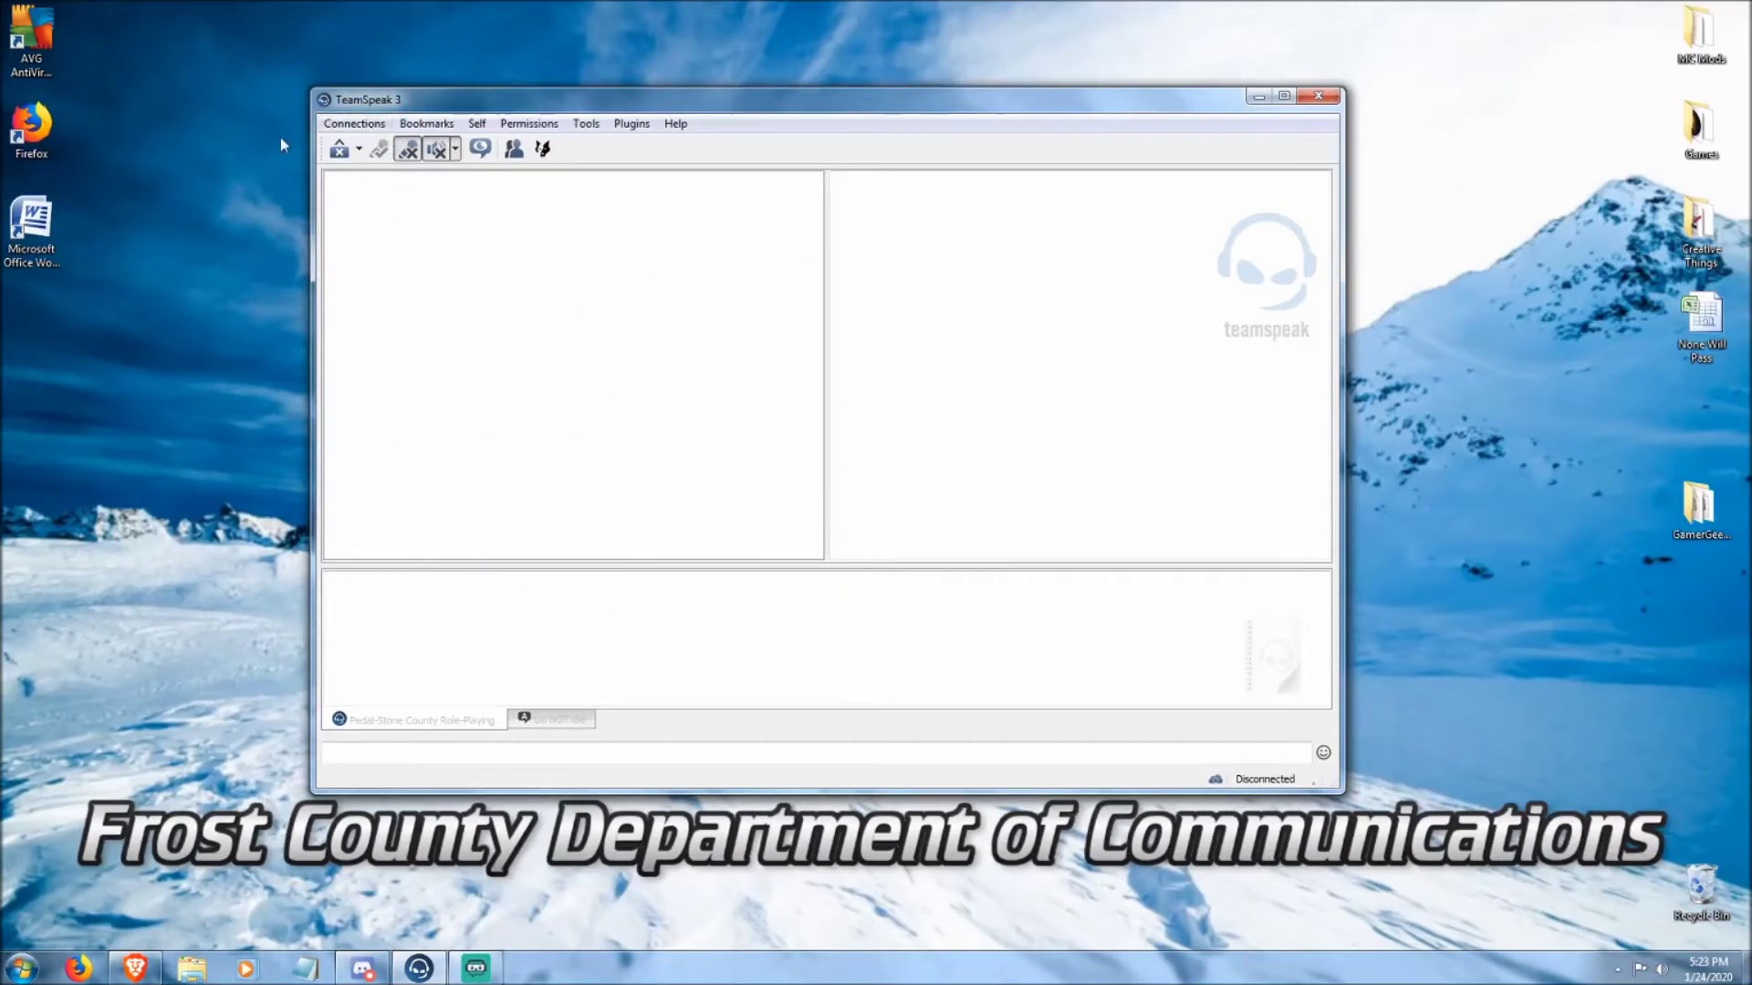
- Look at the server address and nickname fields for a direct server connection, then dismiss the dialog without connecting
click(343, 127)
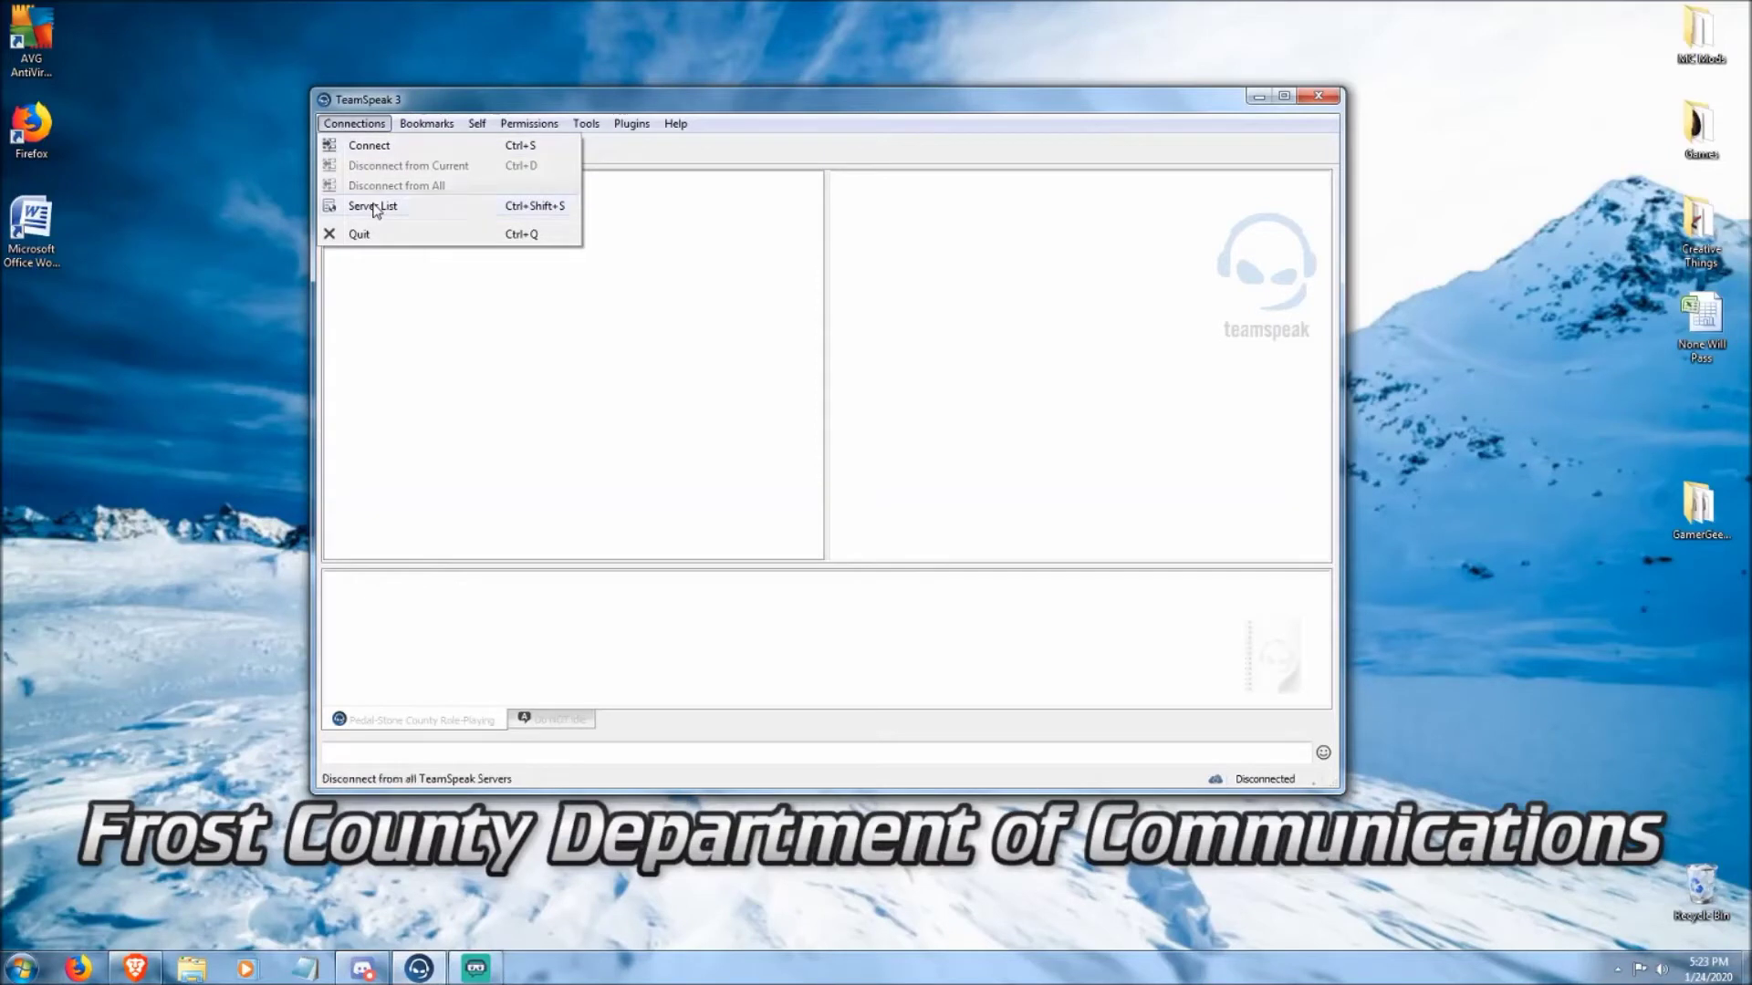
click(382, 146)
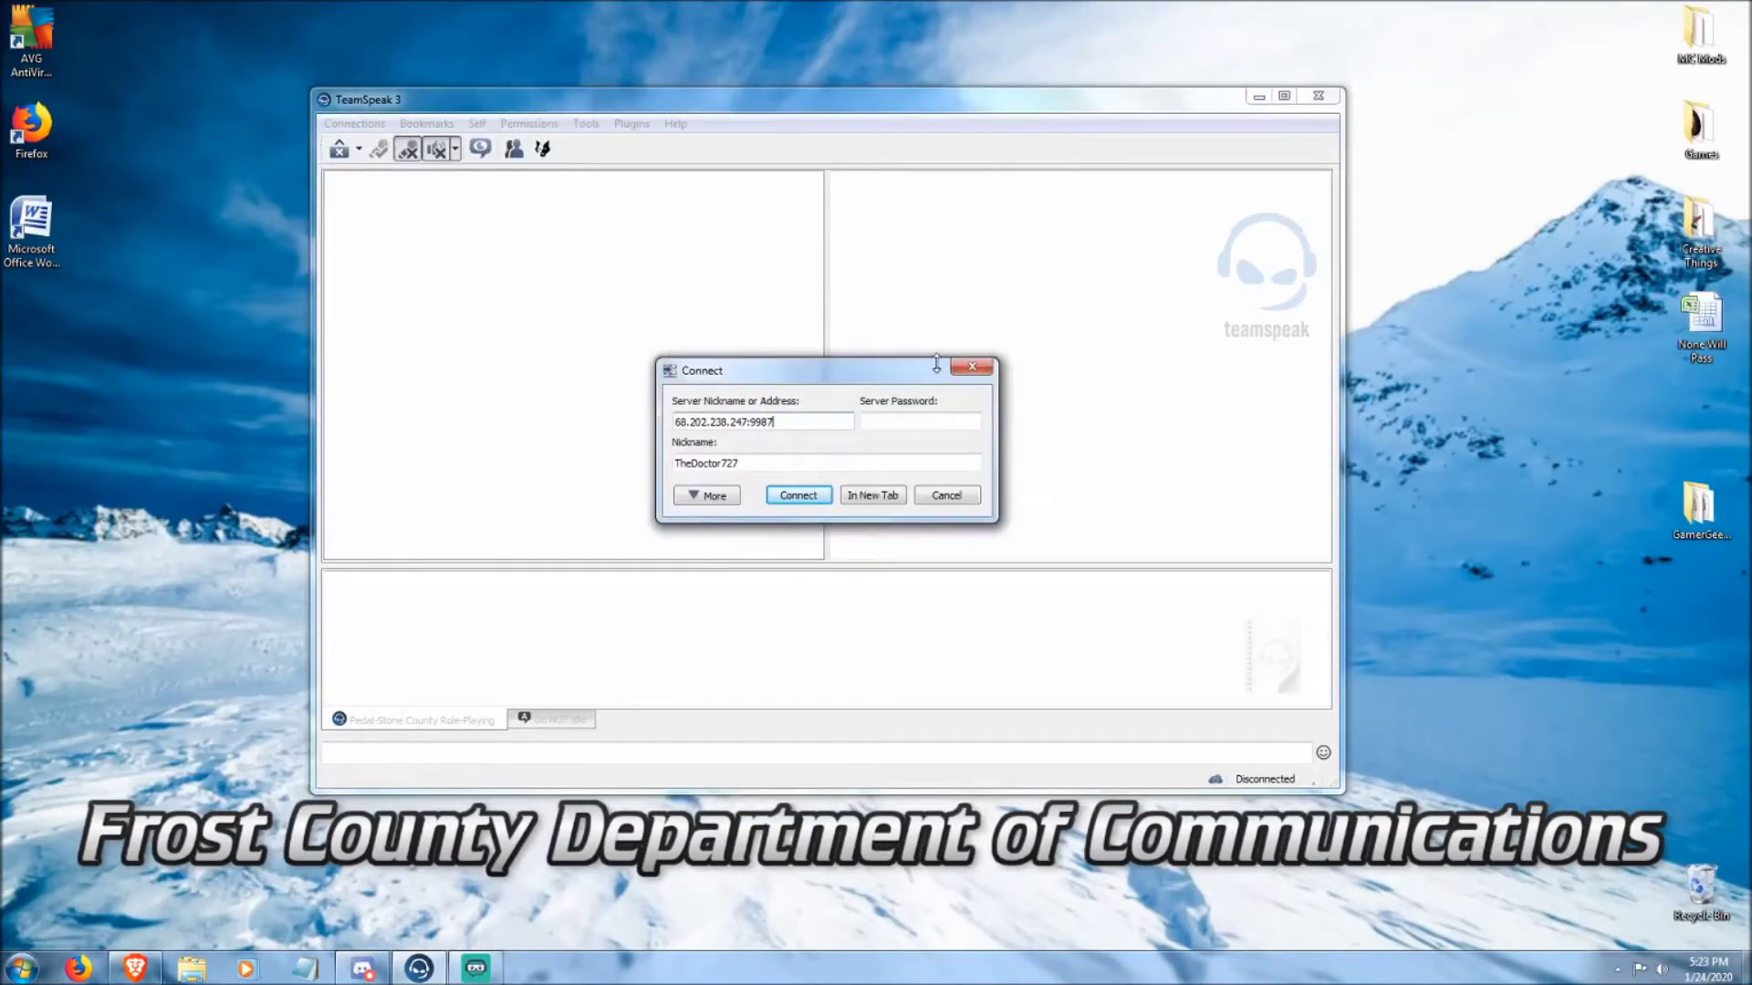
click(973, 367)
- Connect to the bookmarked PSCRP | FCB Radio Coms server and browse its channel list down to the Frost County's Bravest channels
click(440, 133)
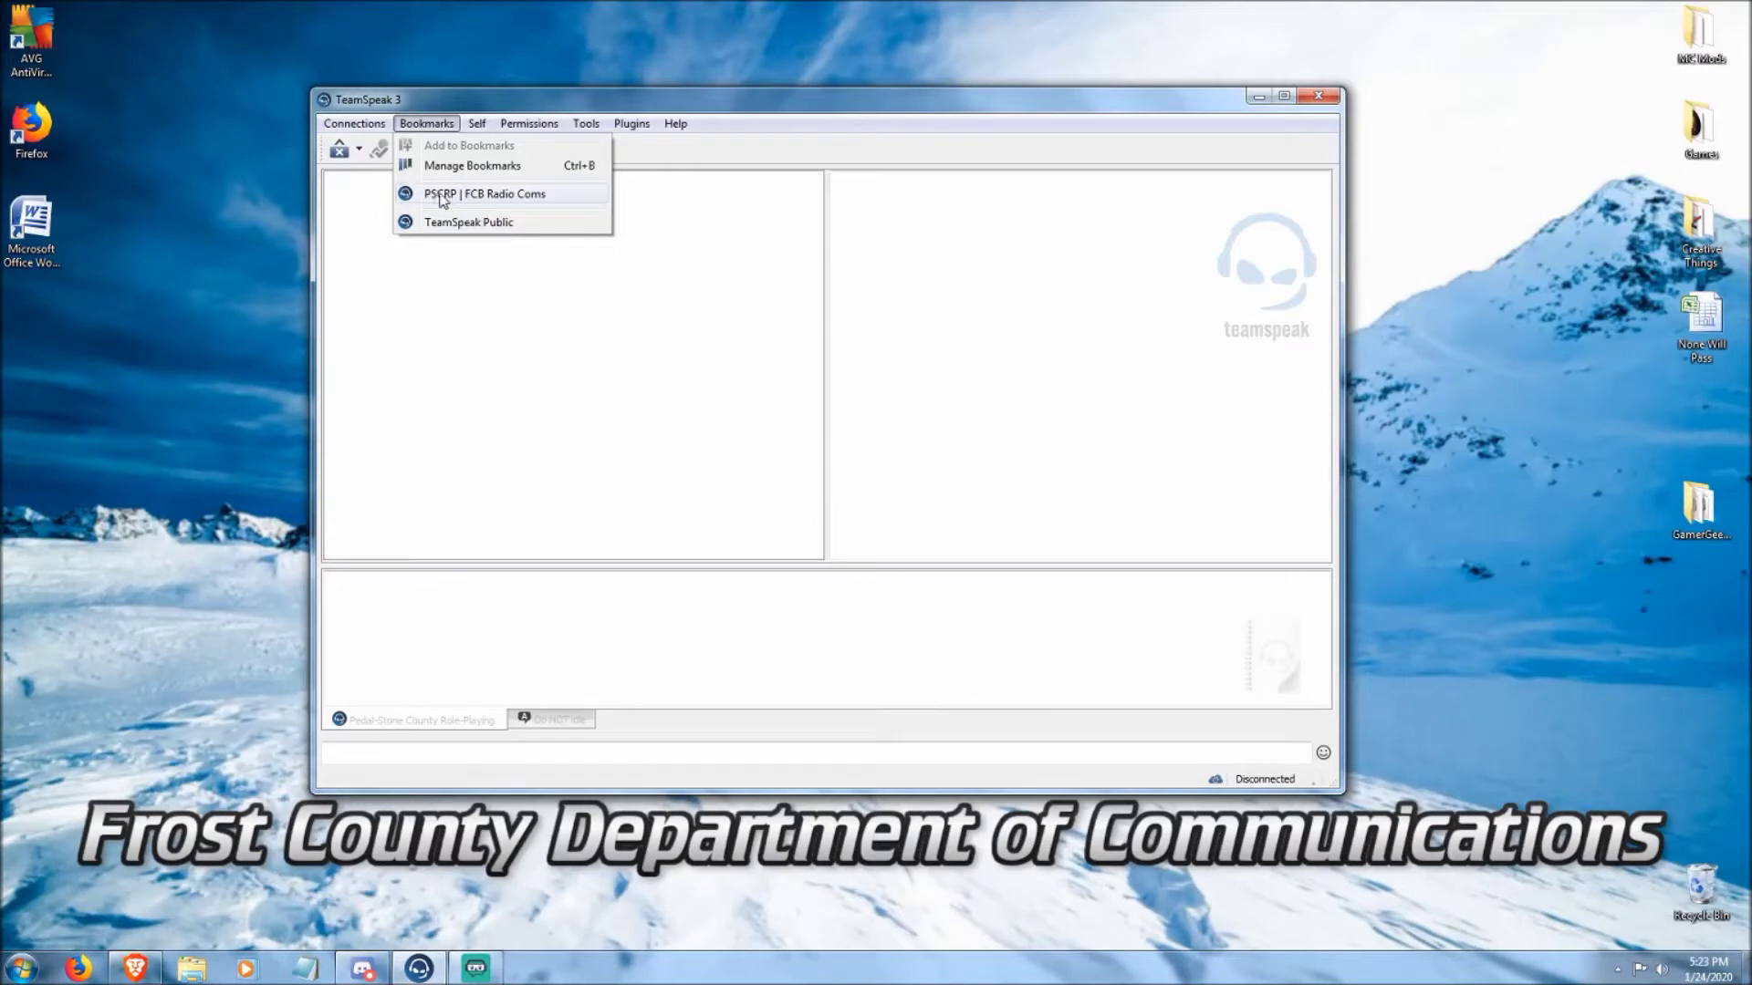
click(440, 195)
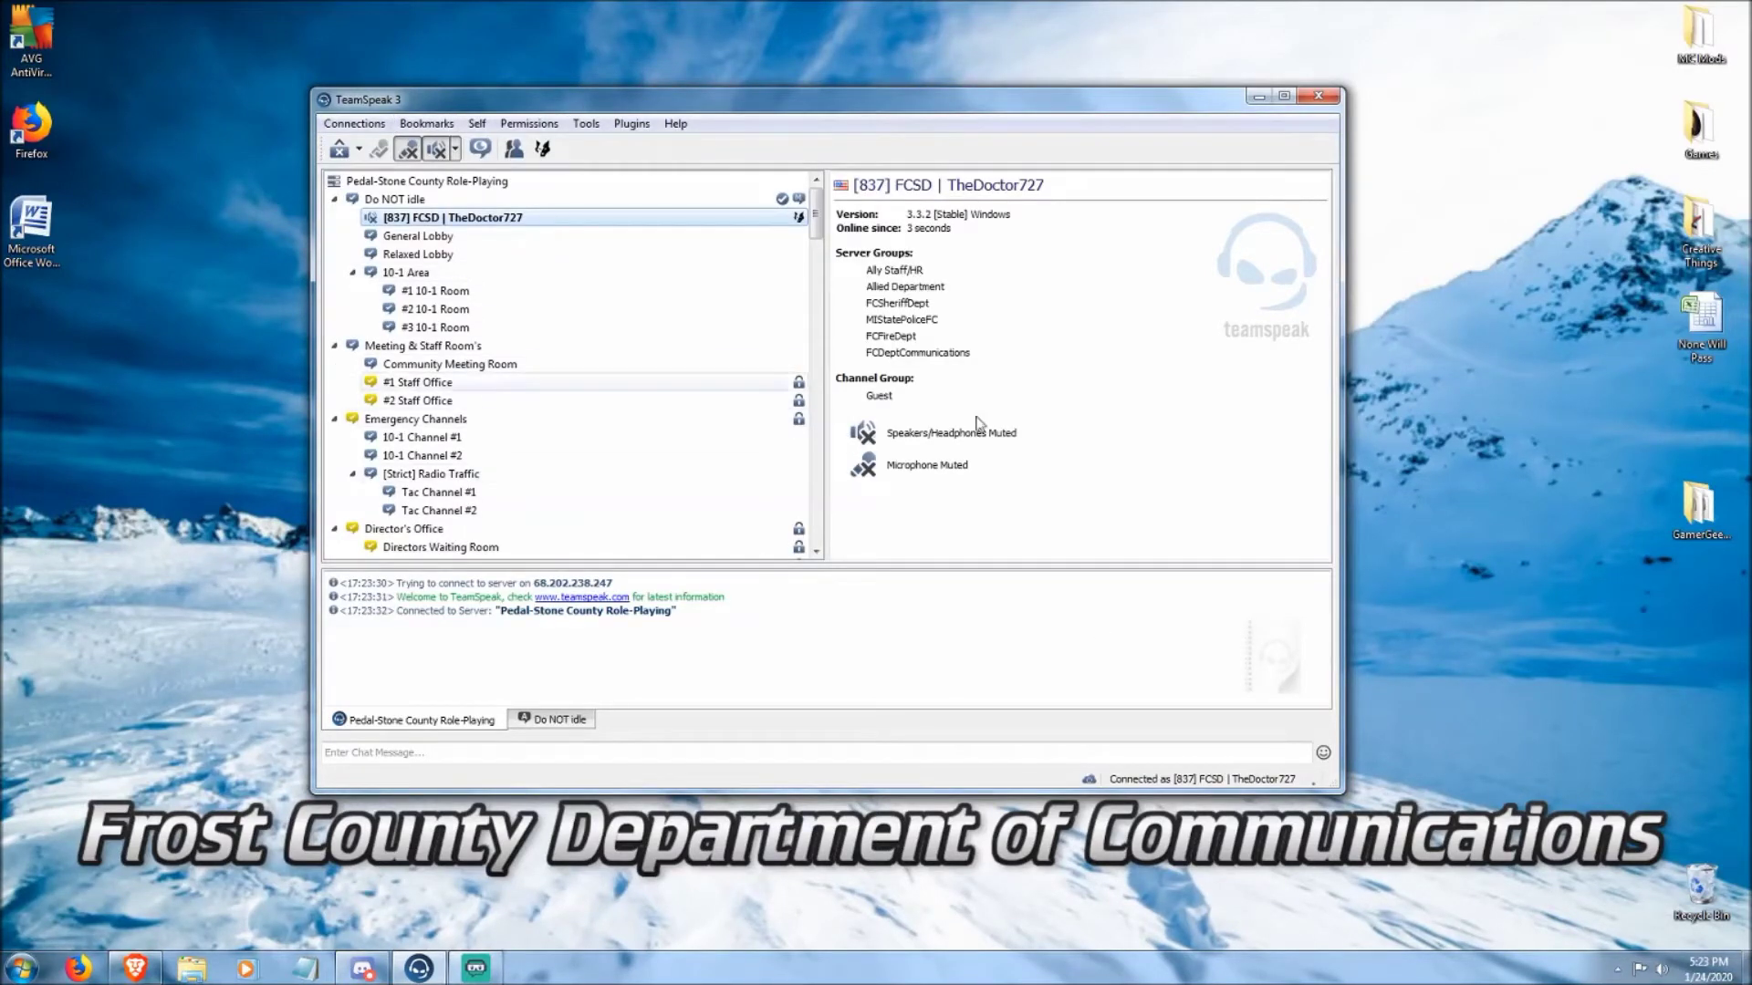
scroll(556, 381, down, 20)
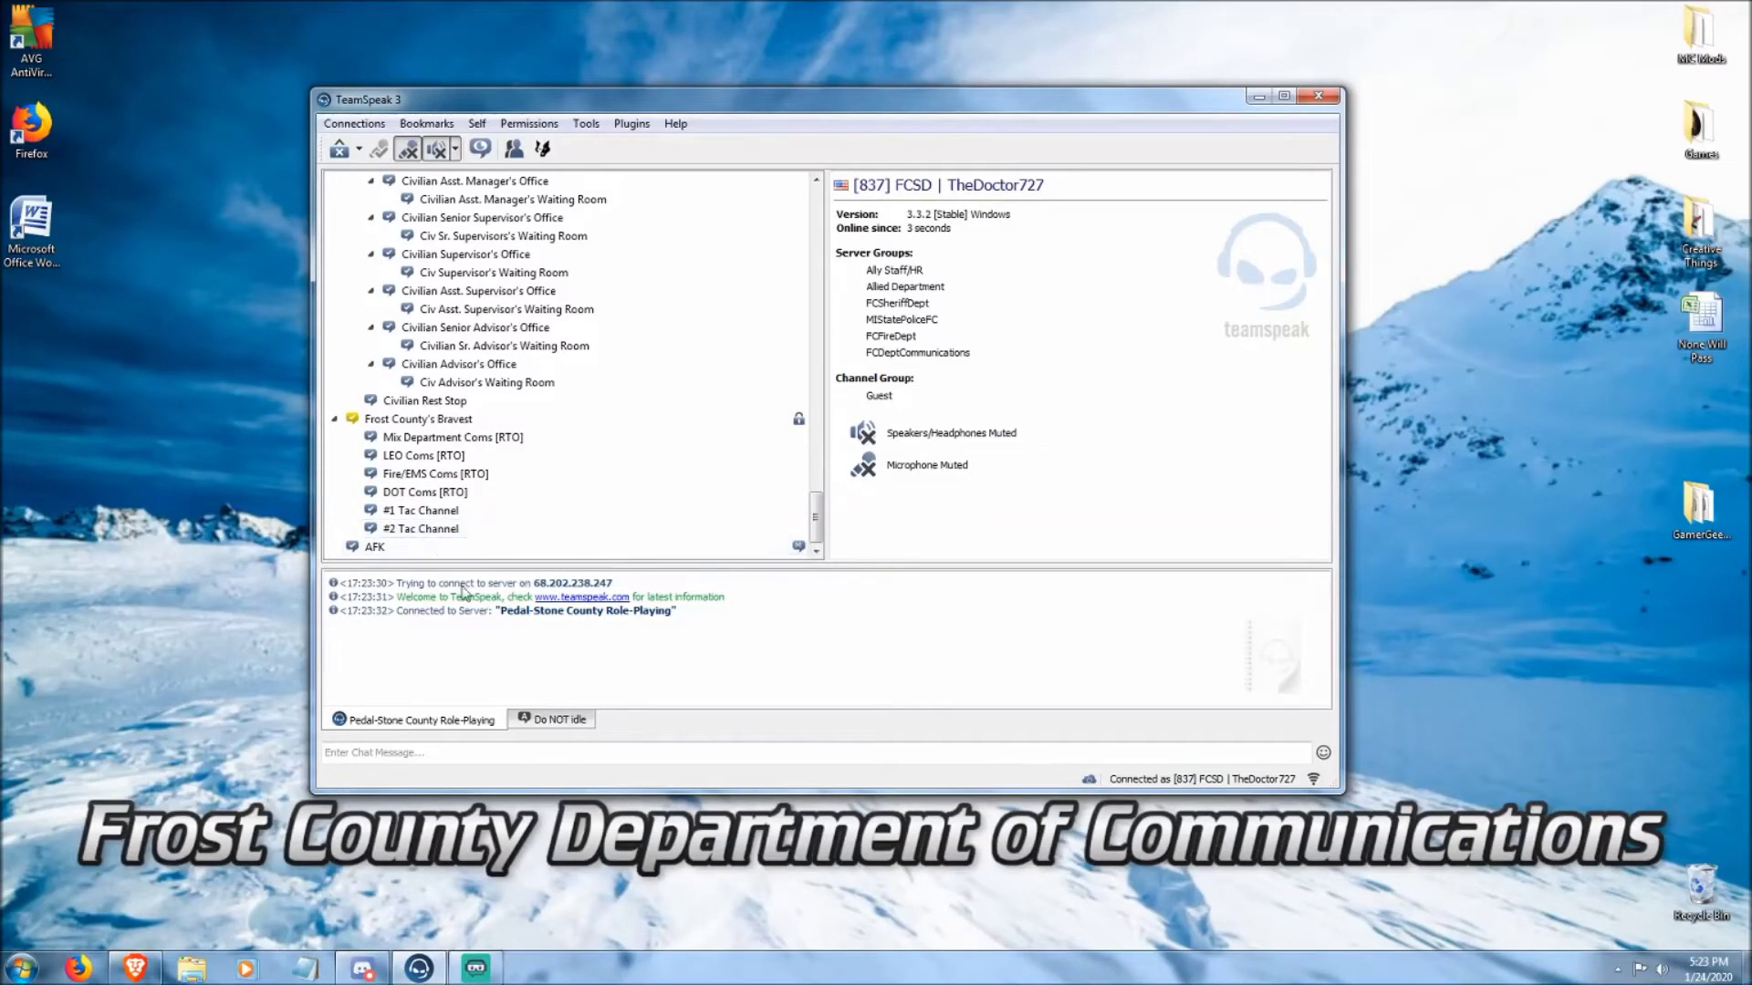
scroll(475, 438, up, 15)
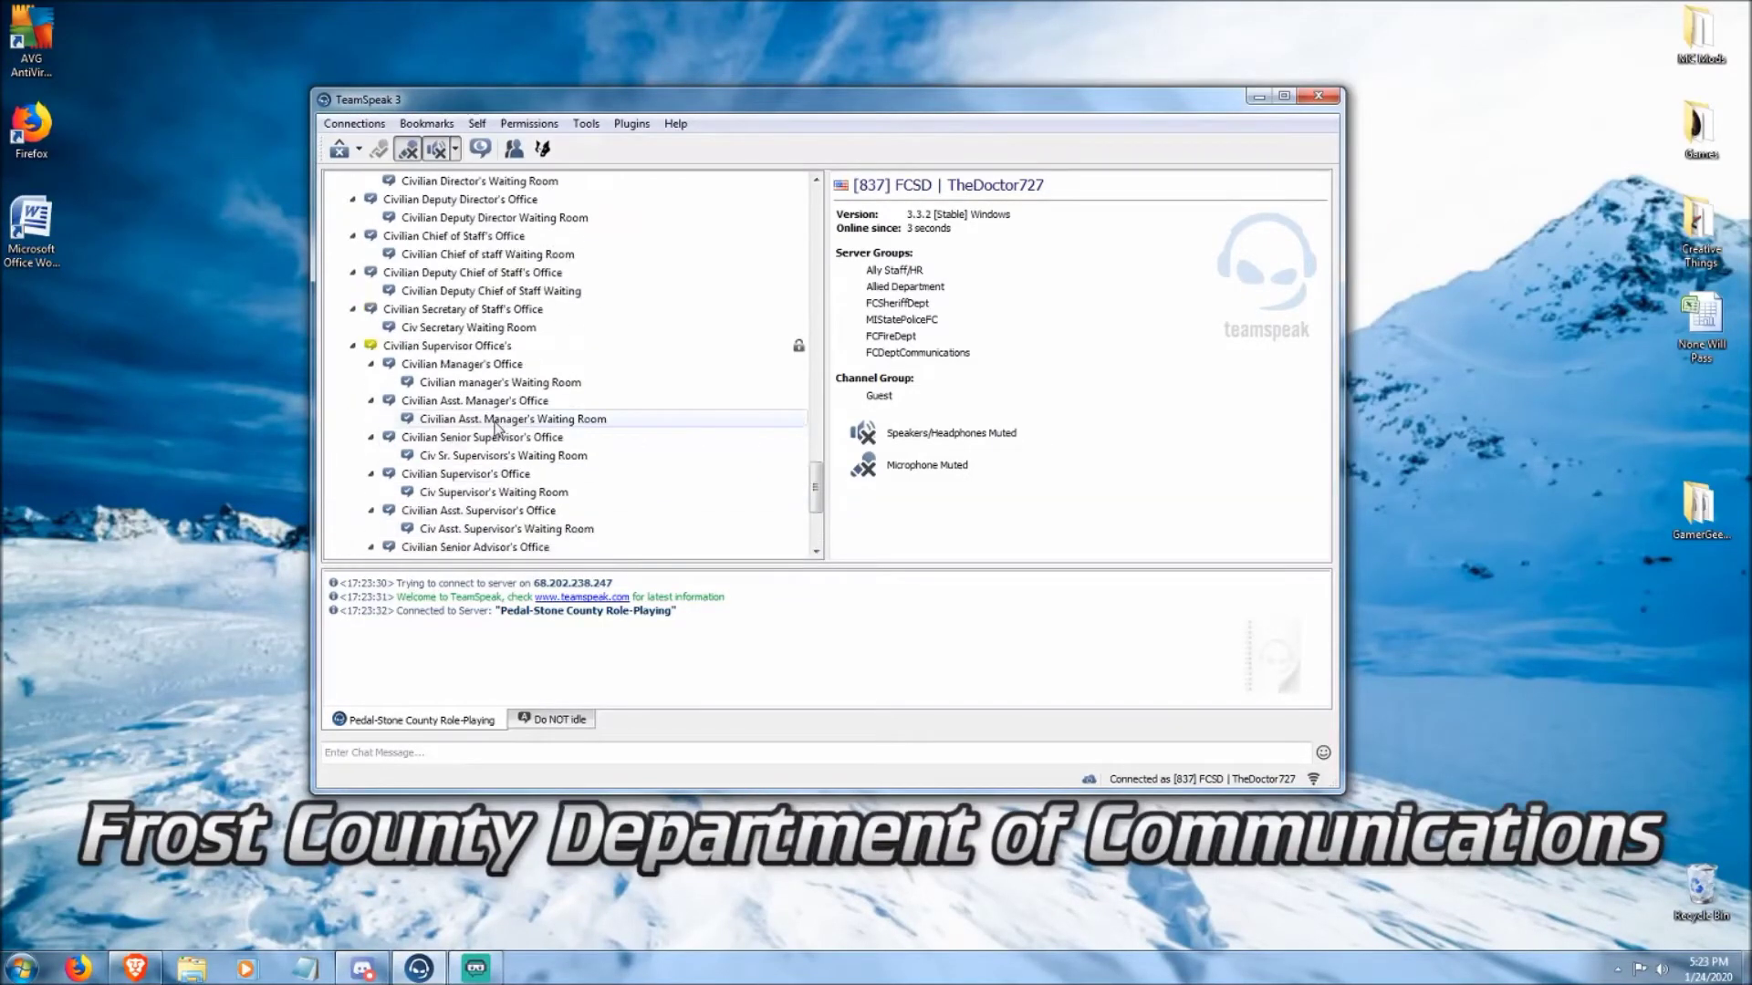
scroll(493, 427, up, 10)
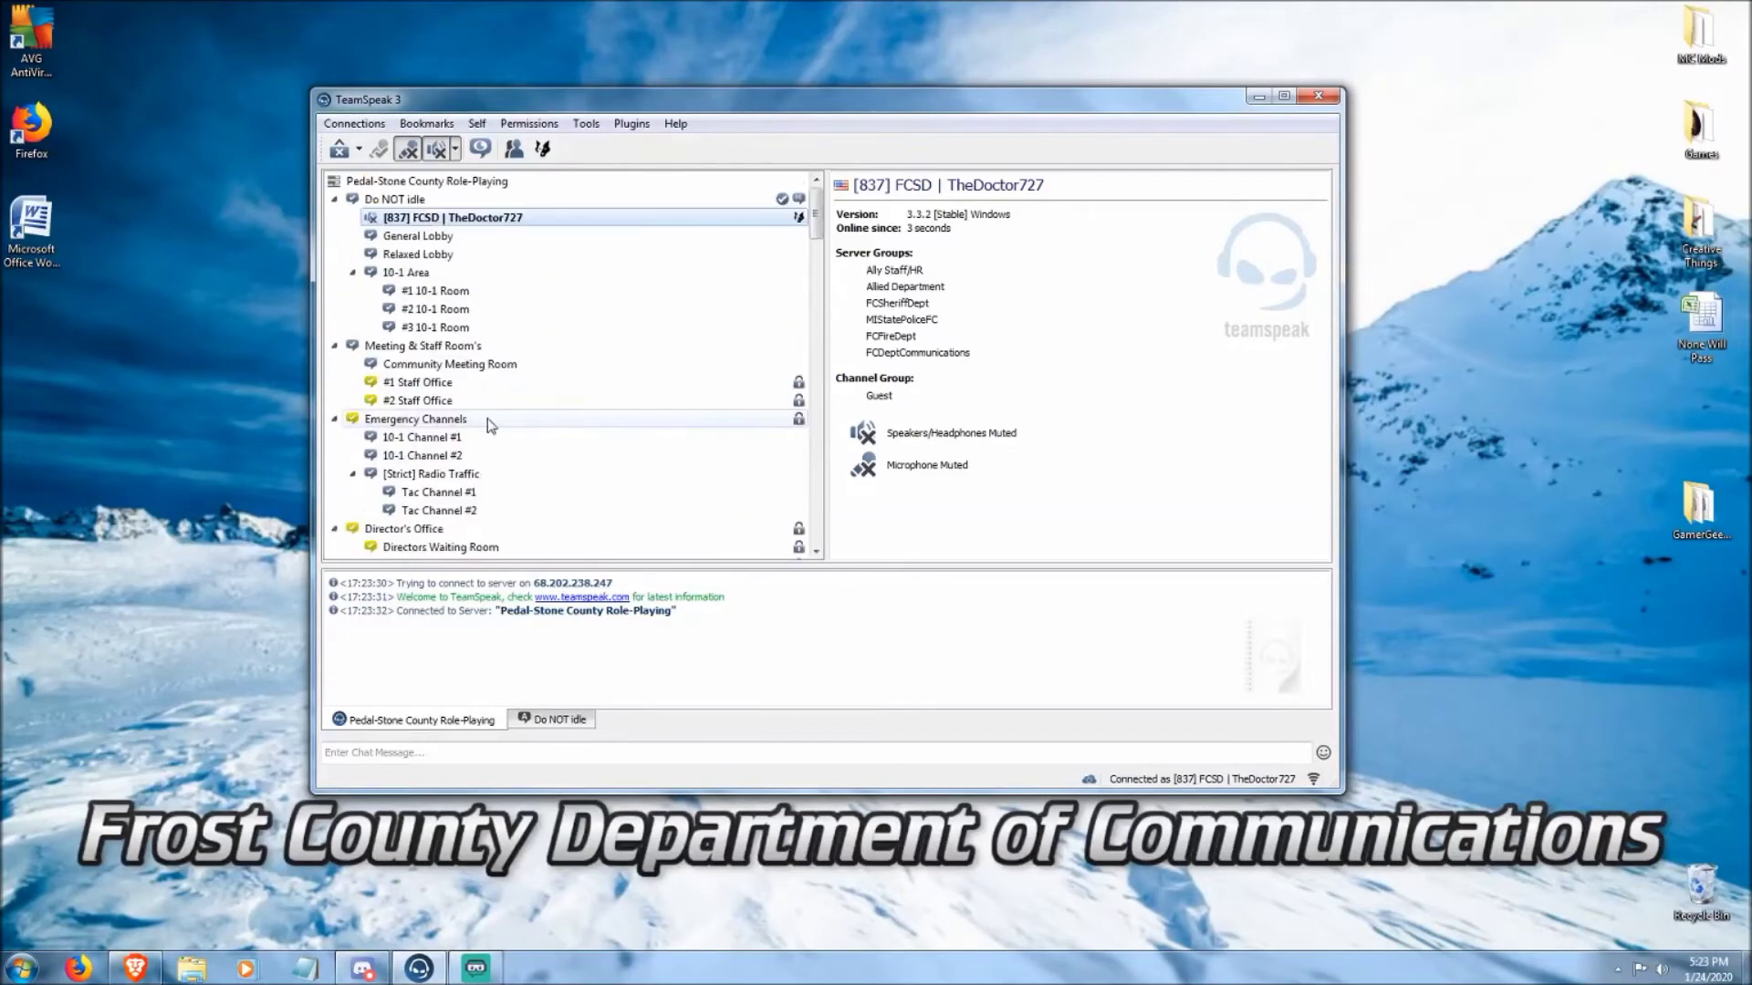
scroll(490, 424, down, 20)
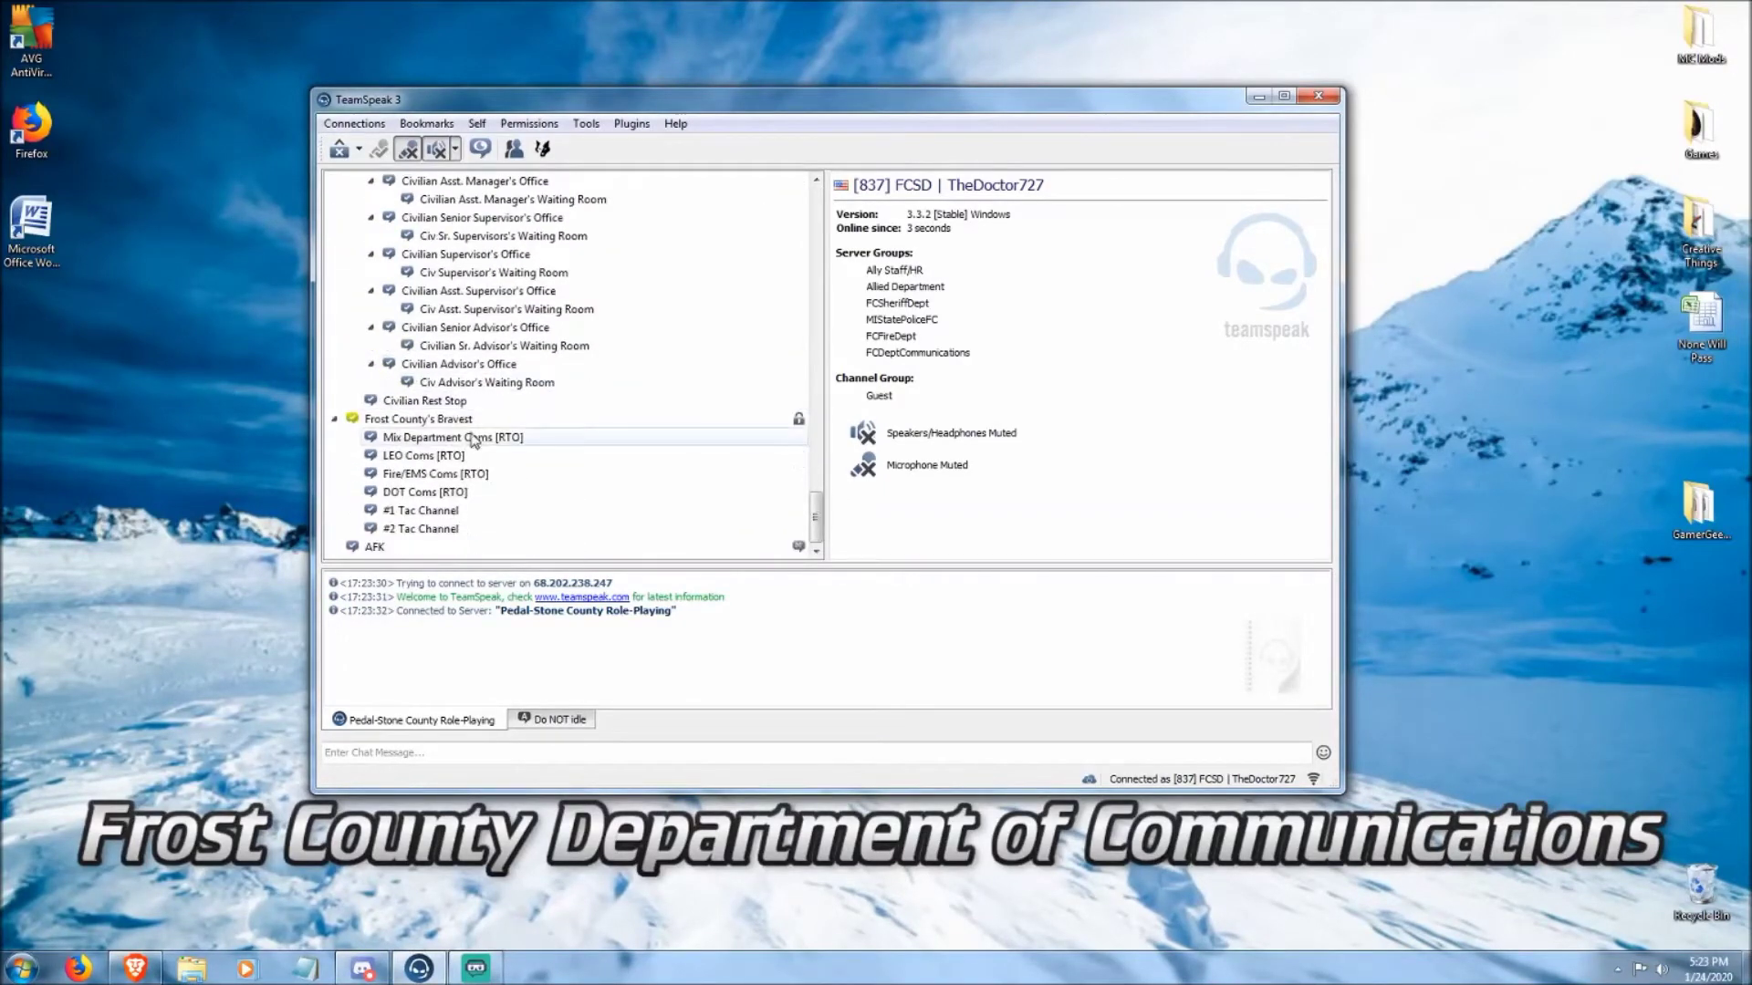
mouse_move(457, 441)
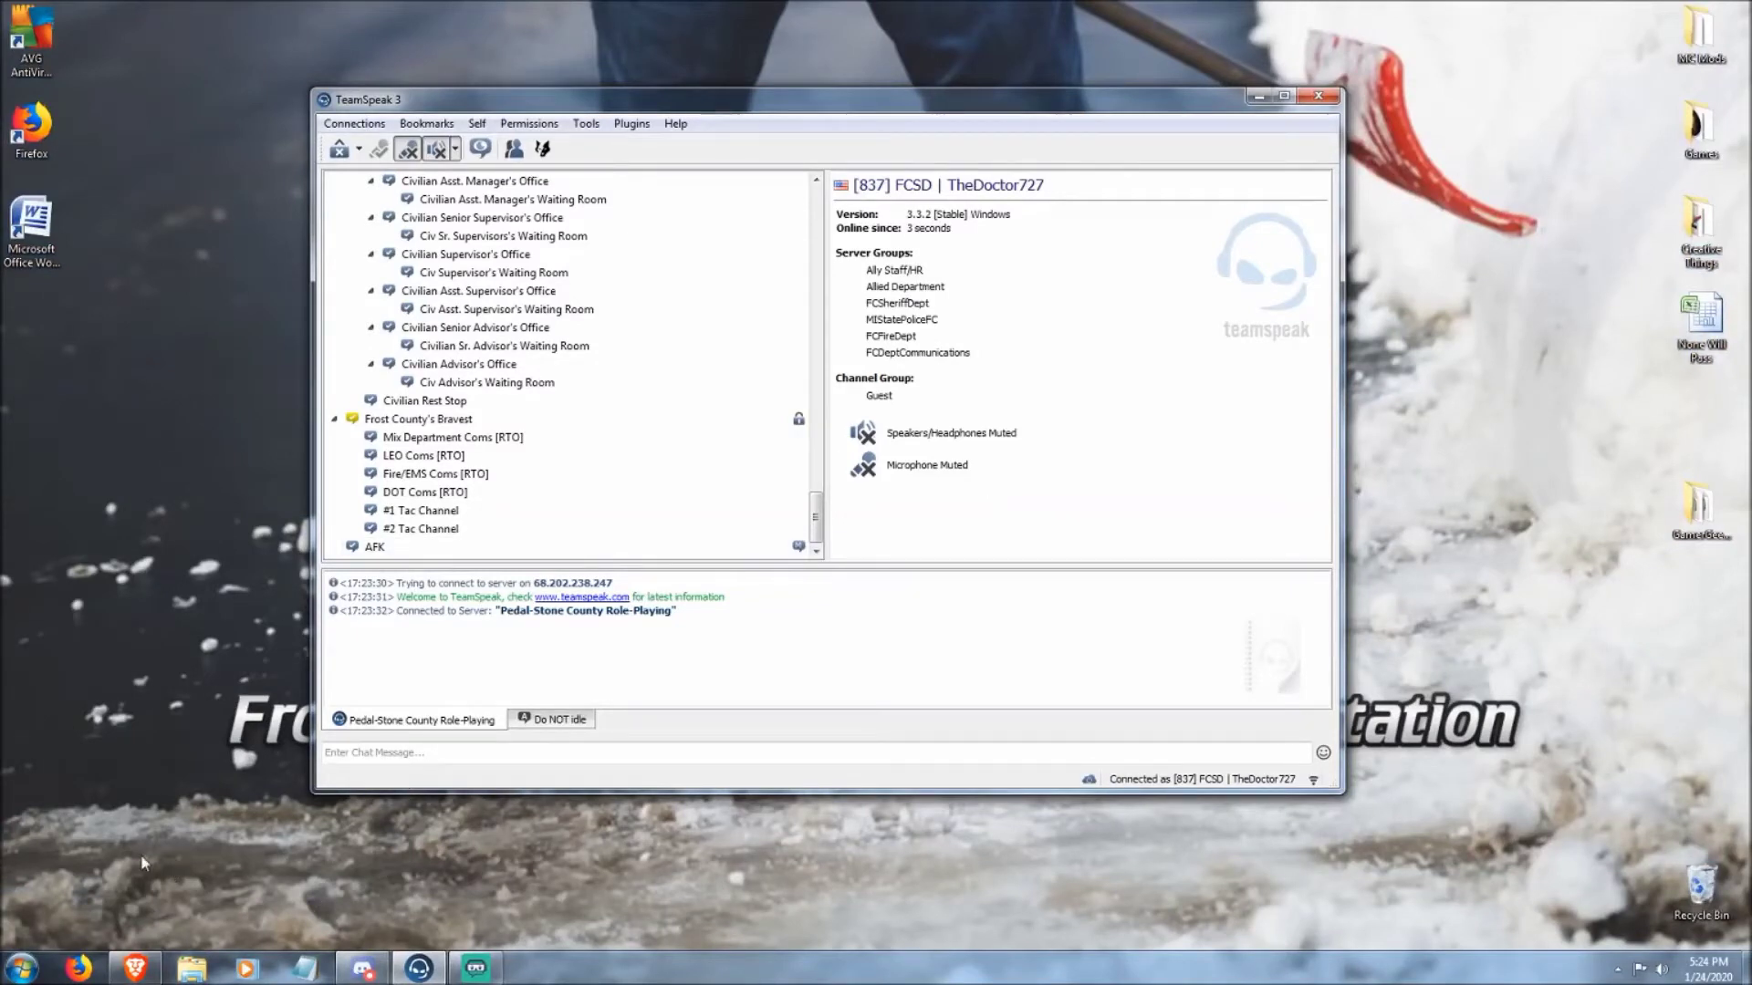
- Switch to the Brave browser and look over the RadioFX add-on page and the Motorola MDC1200 Mic Clicks download page
click(135, 971)
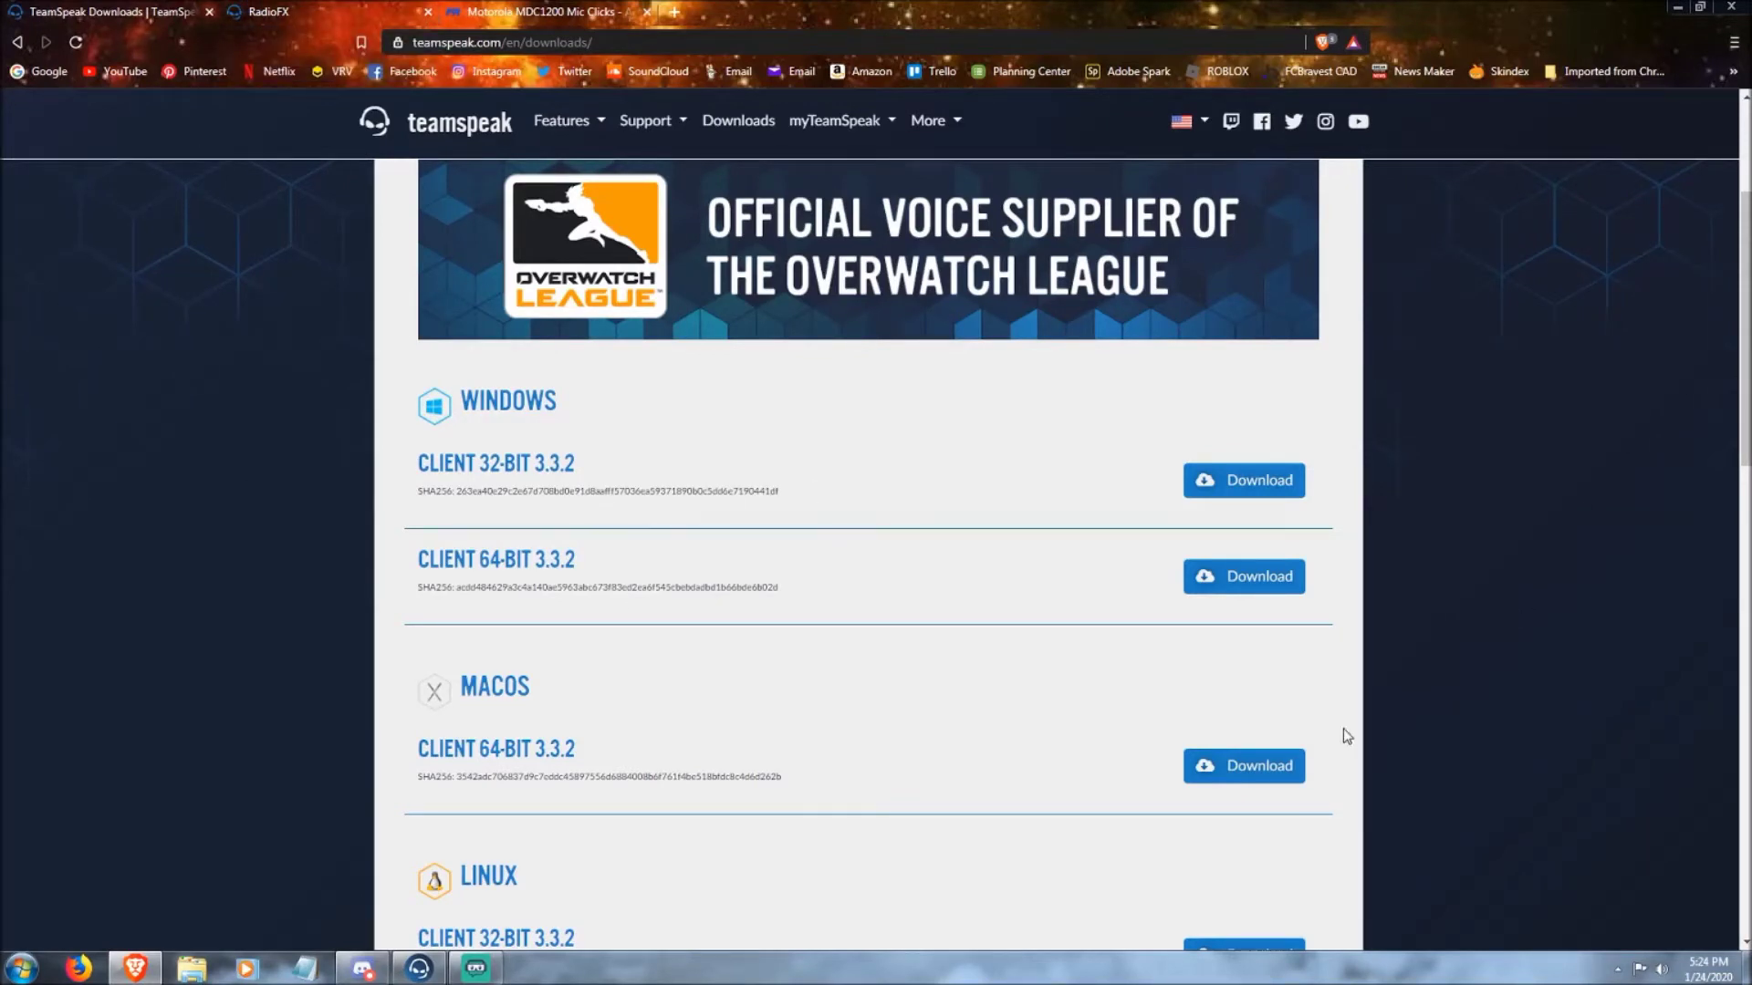
click(301, 9)
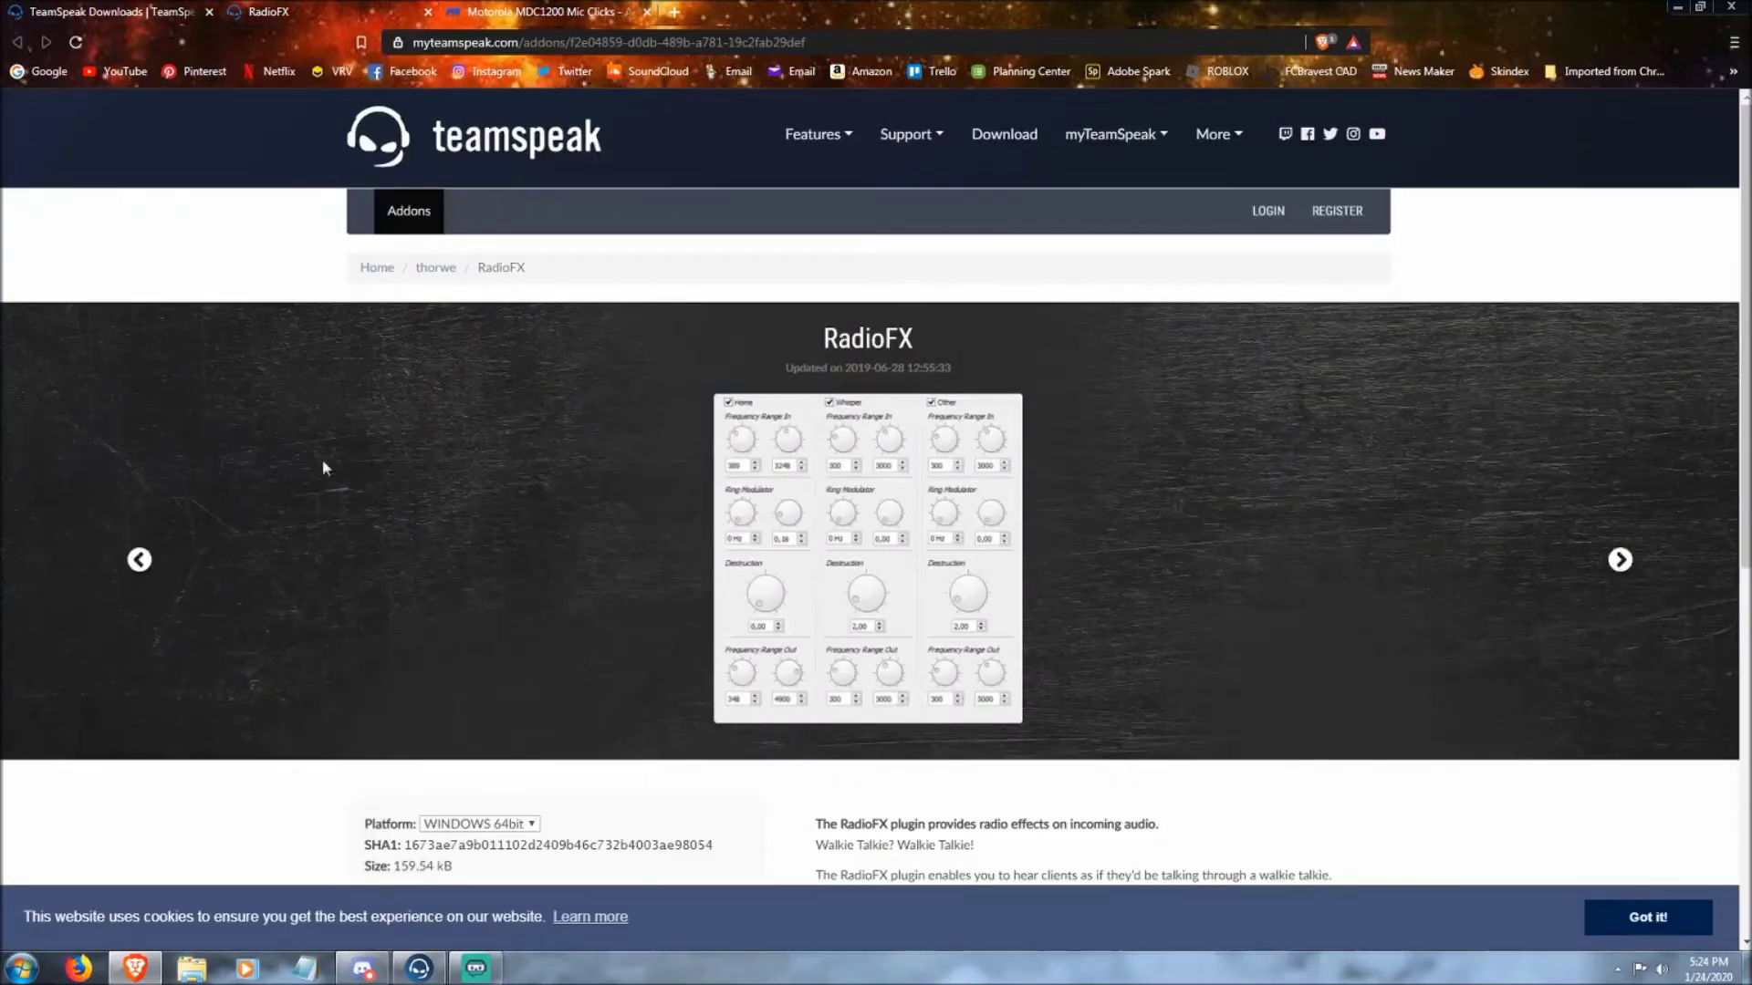
scroll(522, 528, down, 2)
scroll(639, 484, up, 2)
click(543, 12)
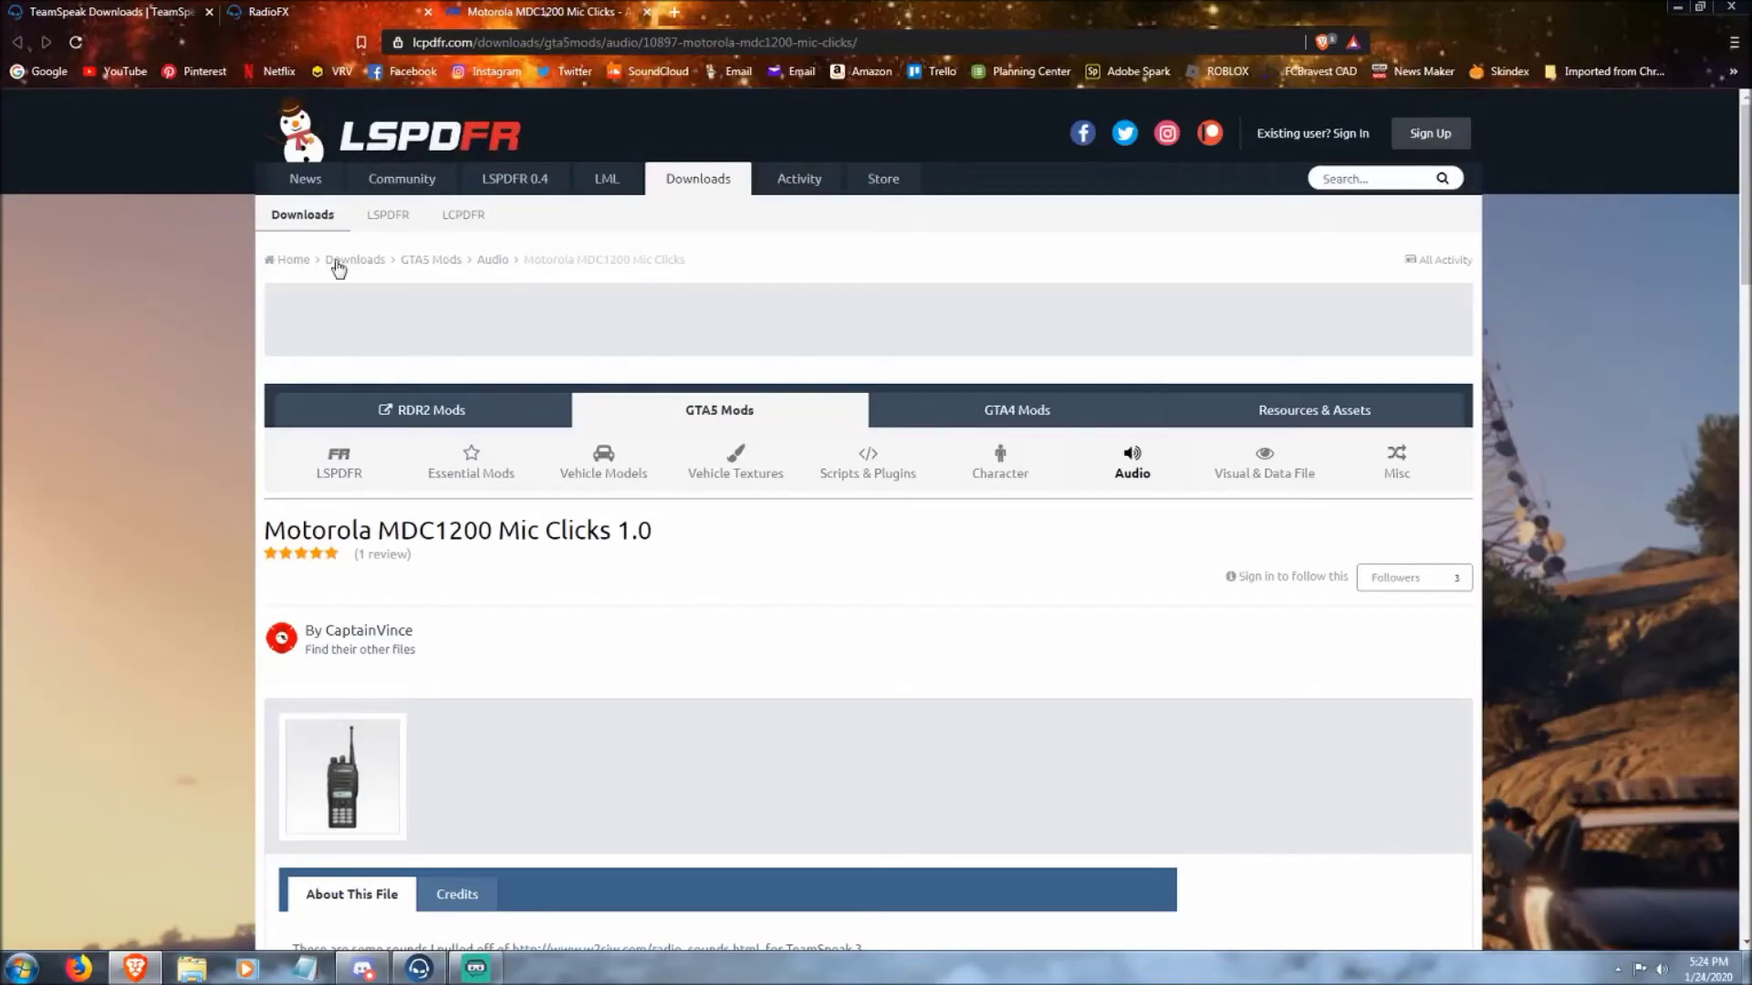
scroll(666, 552, down, 3)
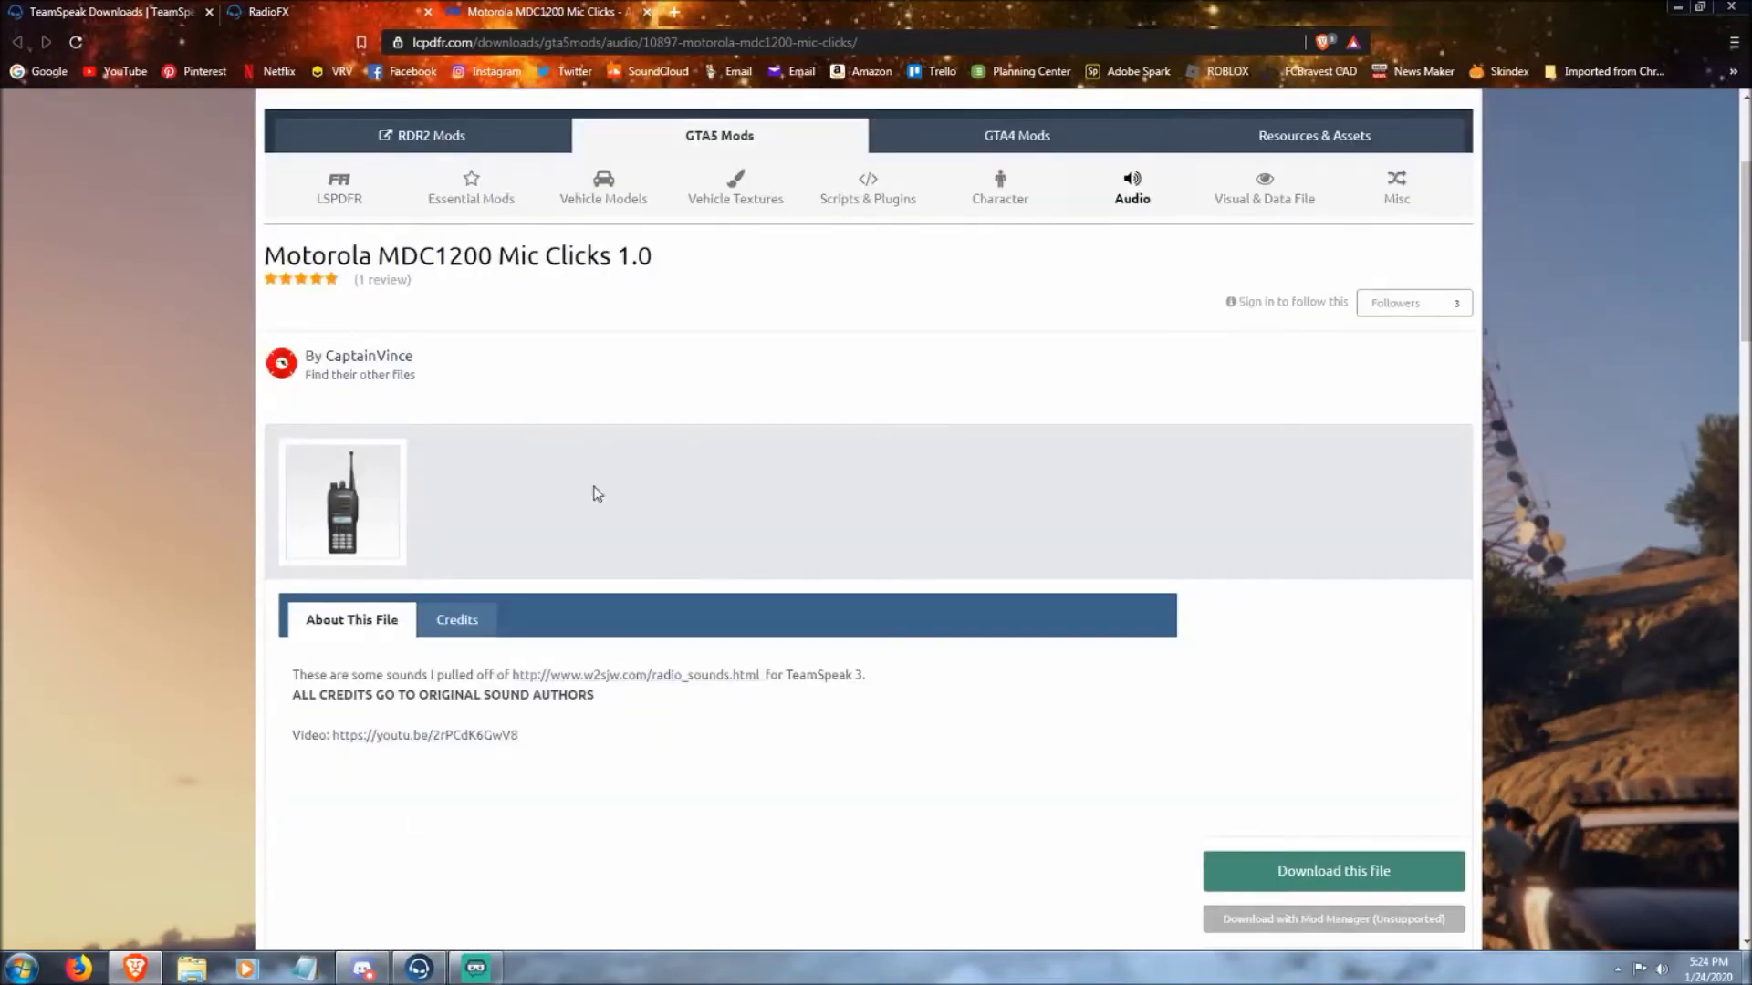
scroll(597, 502, down, 2)
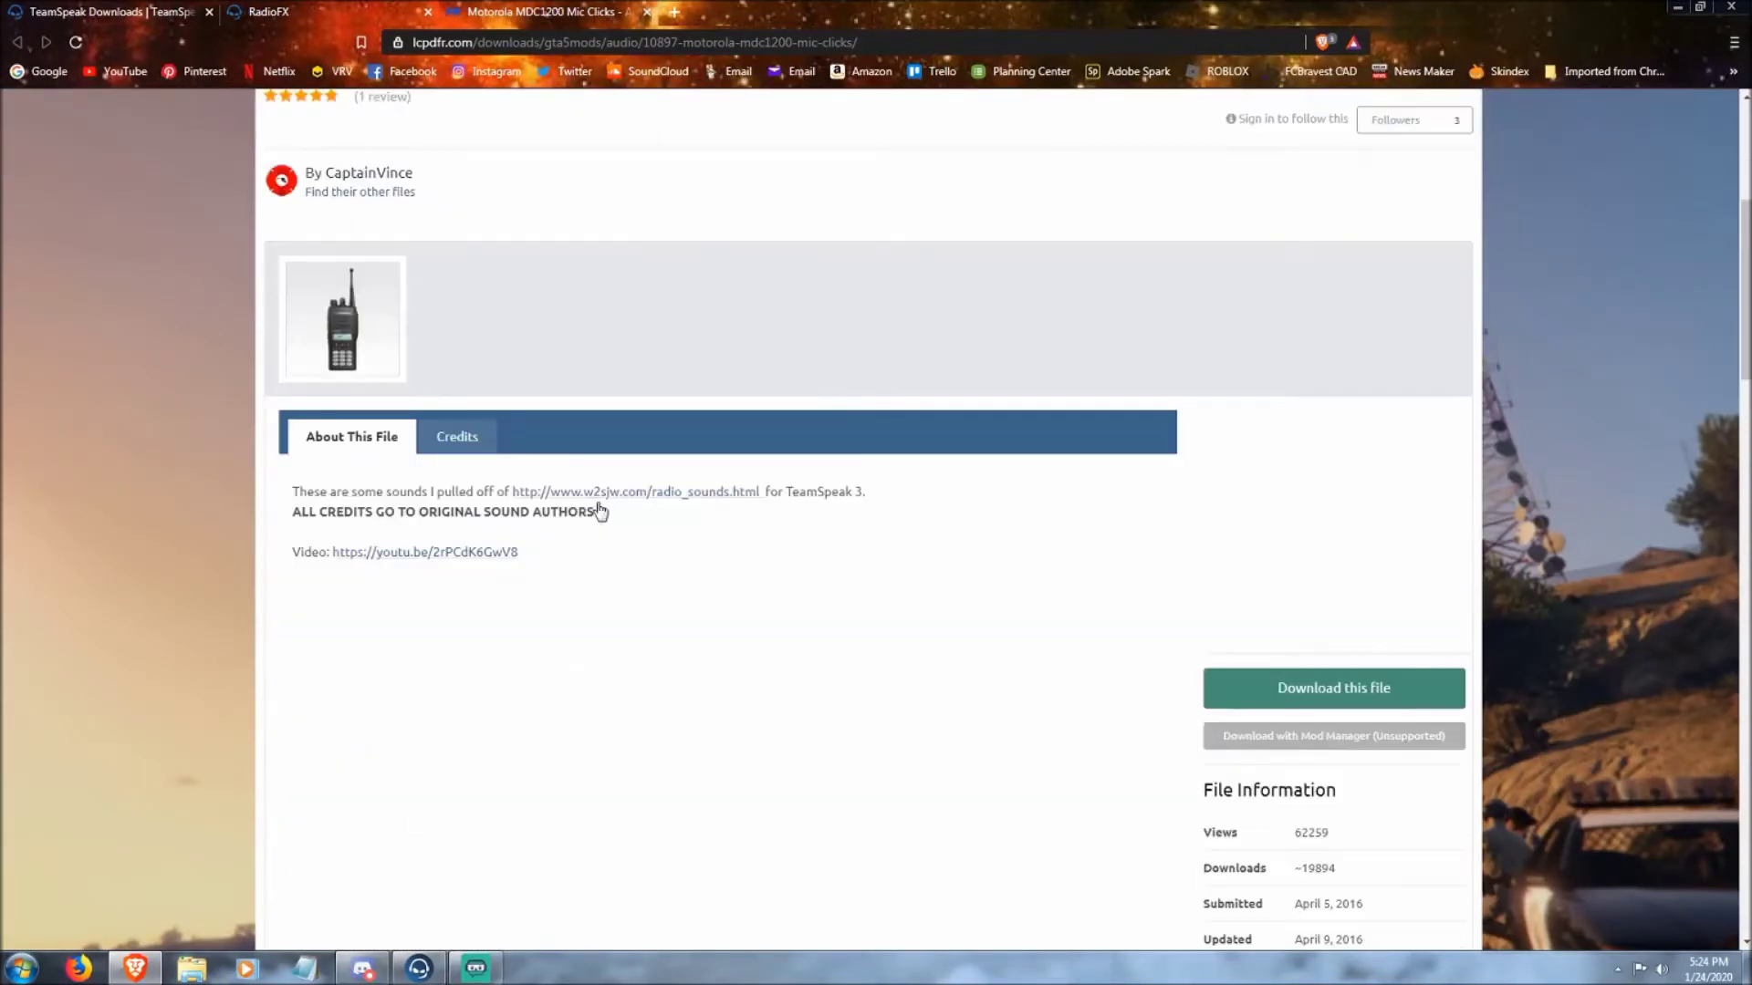
click(1306, 694)
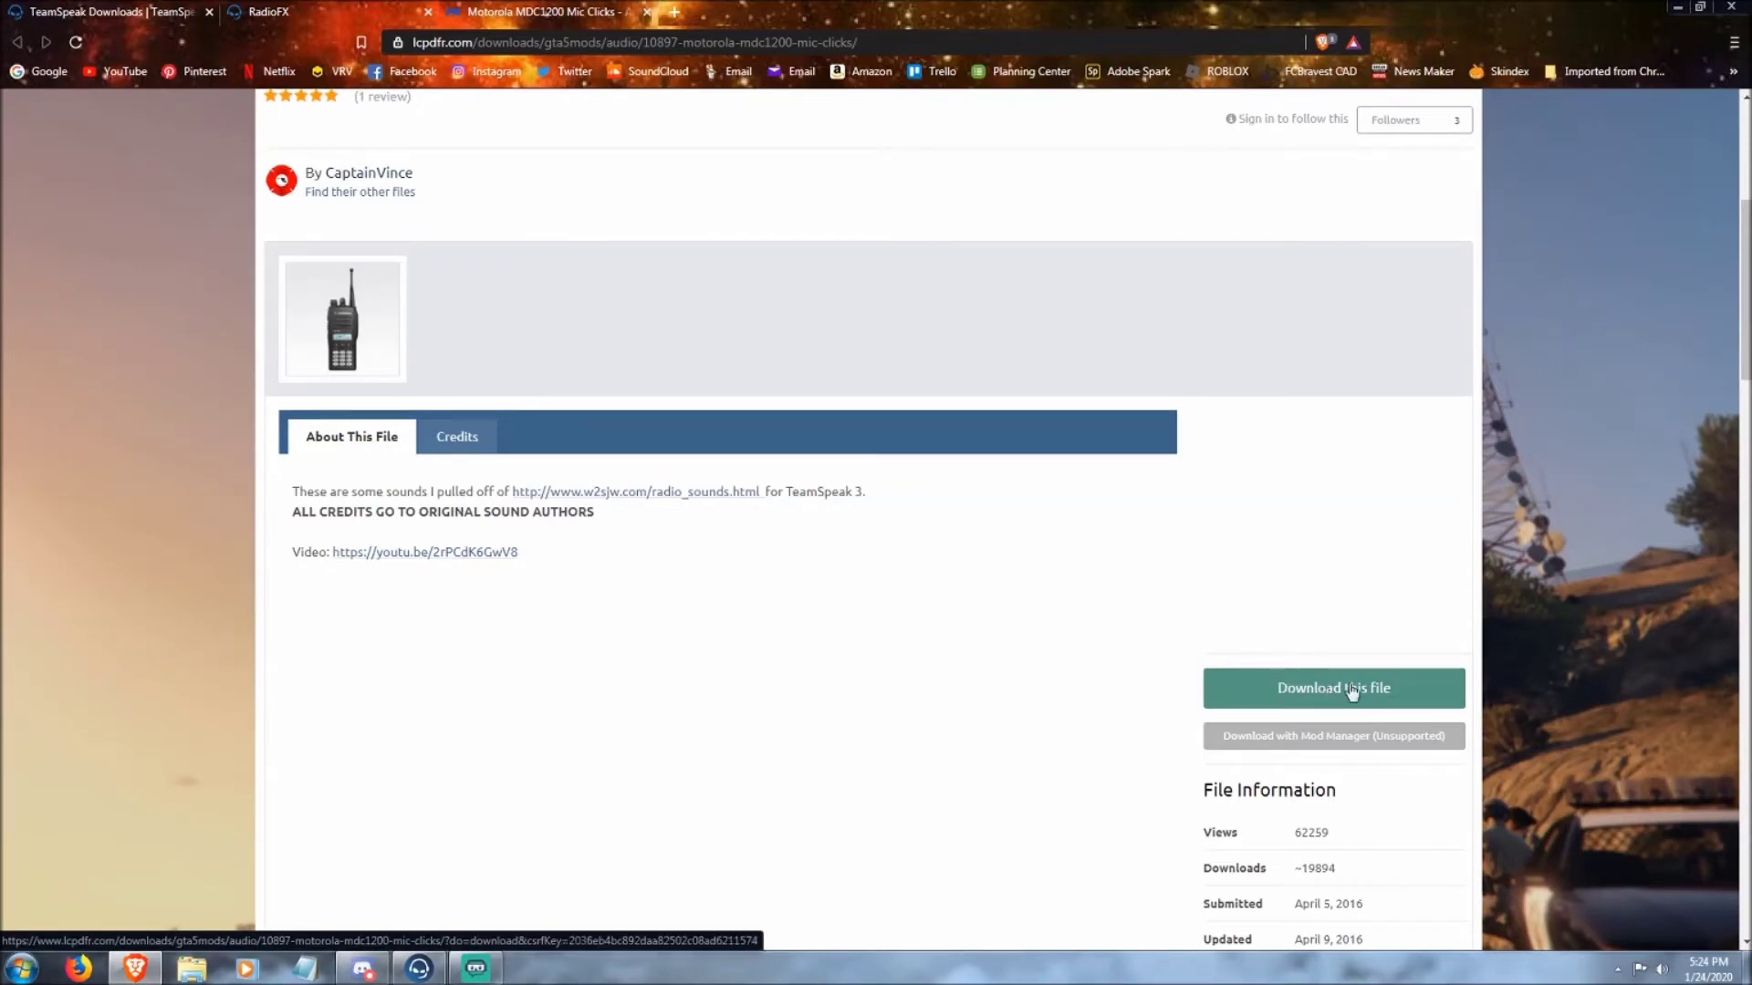
click(311, 11)
click(73, 9)
click(246, 11)
click(491, 11)
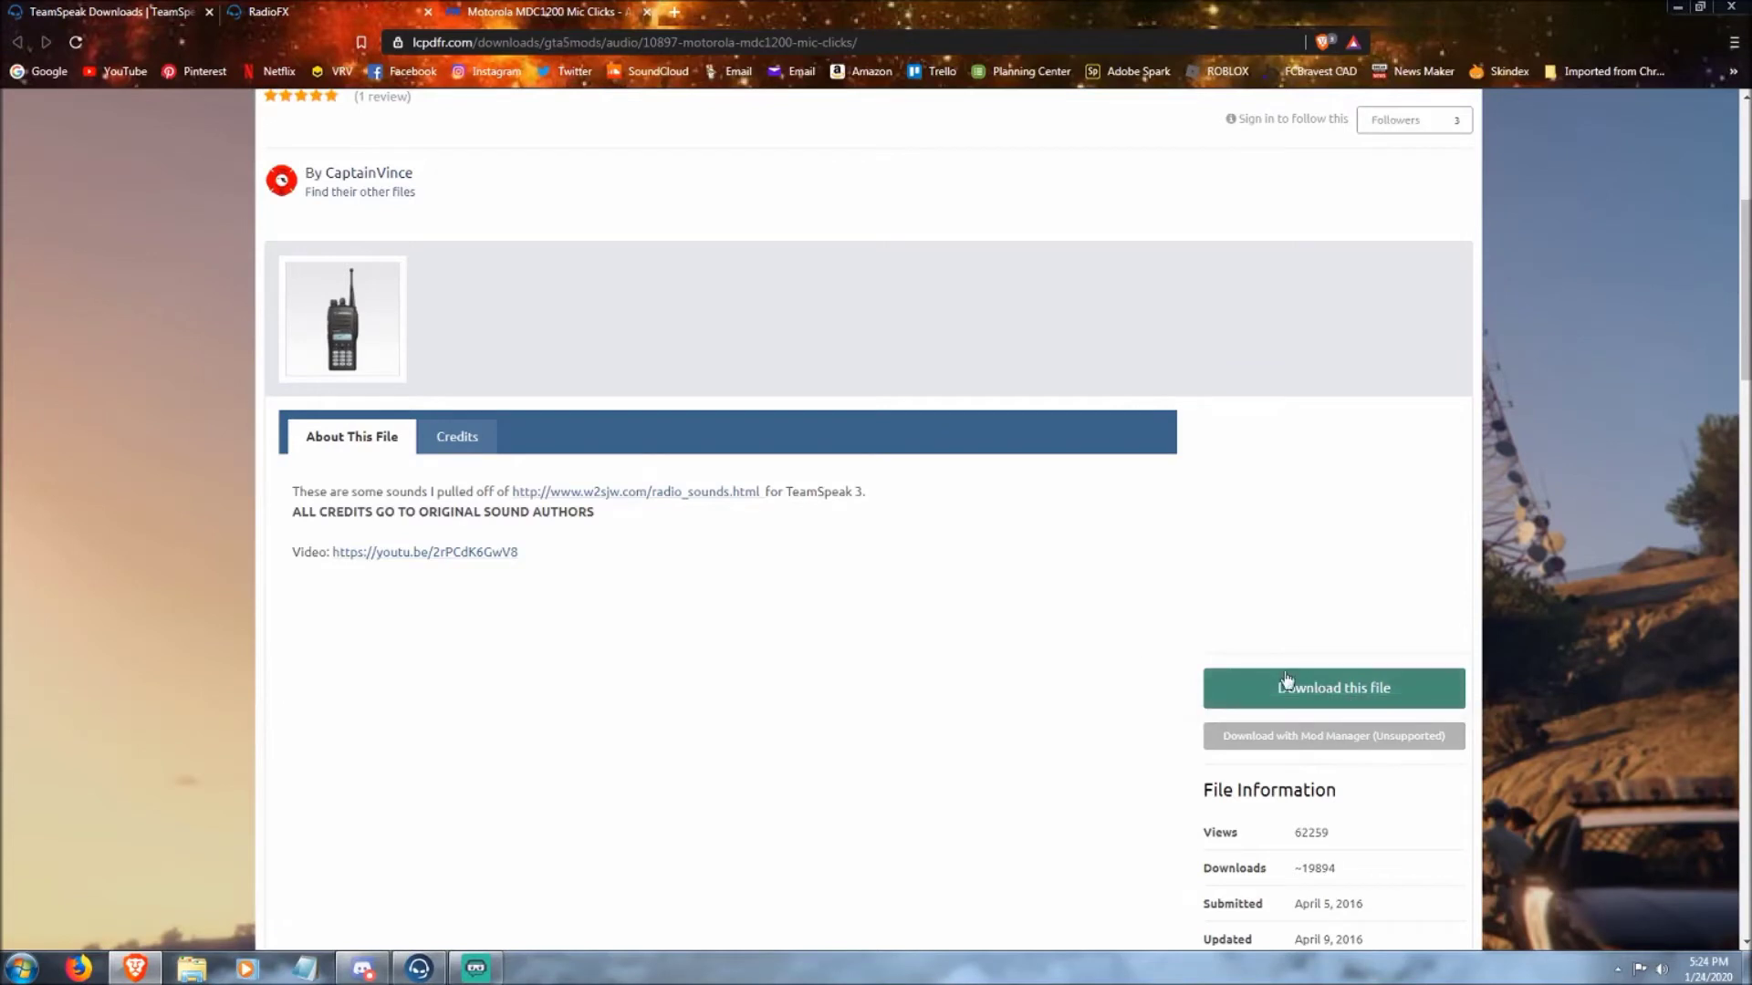
- Start downloading the RadioFX plugin for WINDOWS 64bit from its add-on page, then cancel saving the file
click(324, 9)
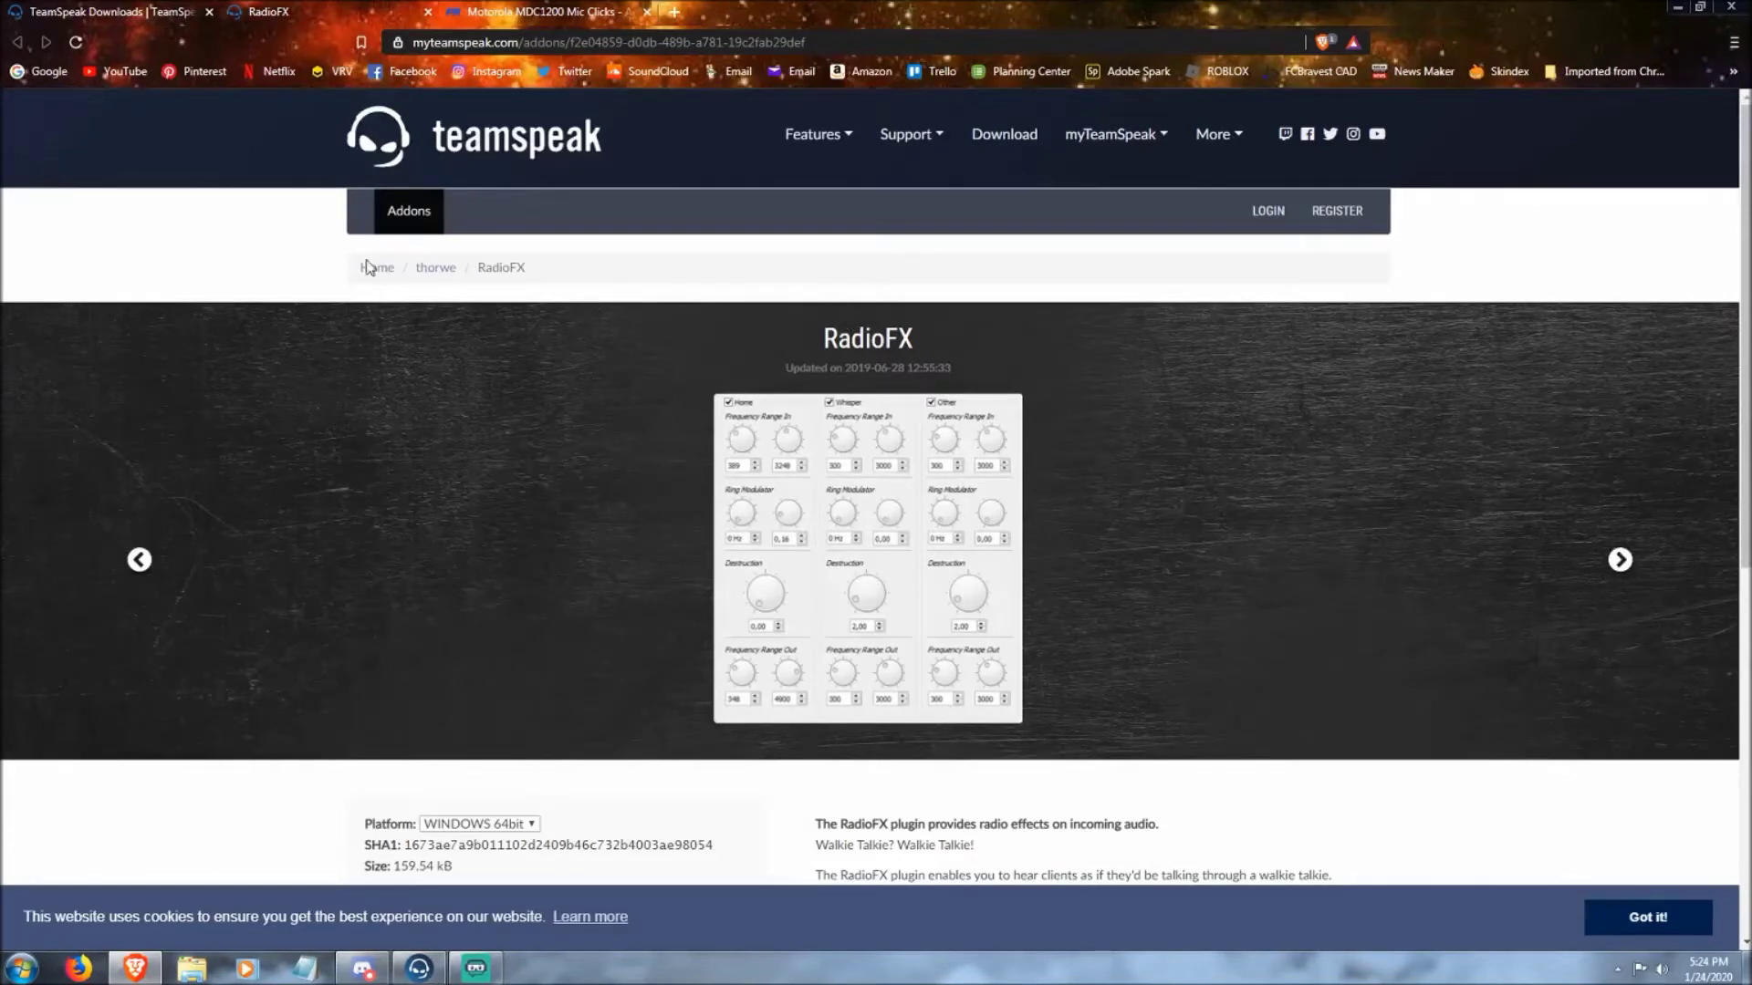
scroll(673, 463, down, 4)
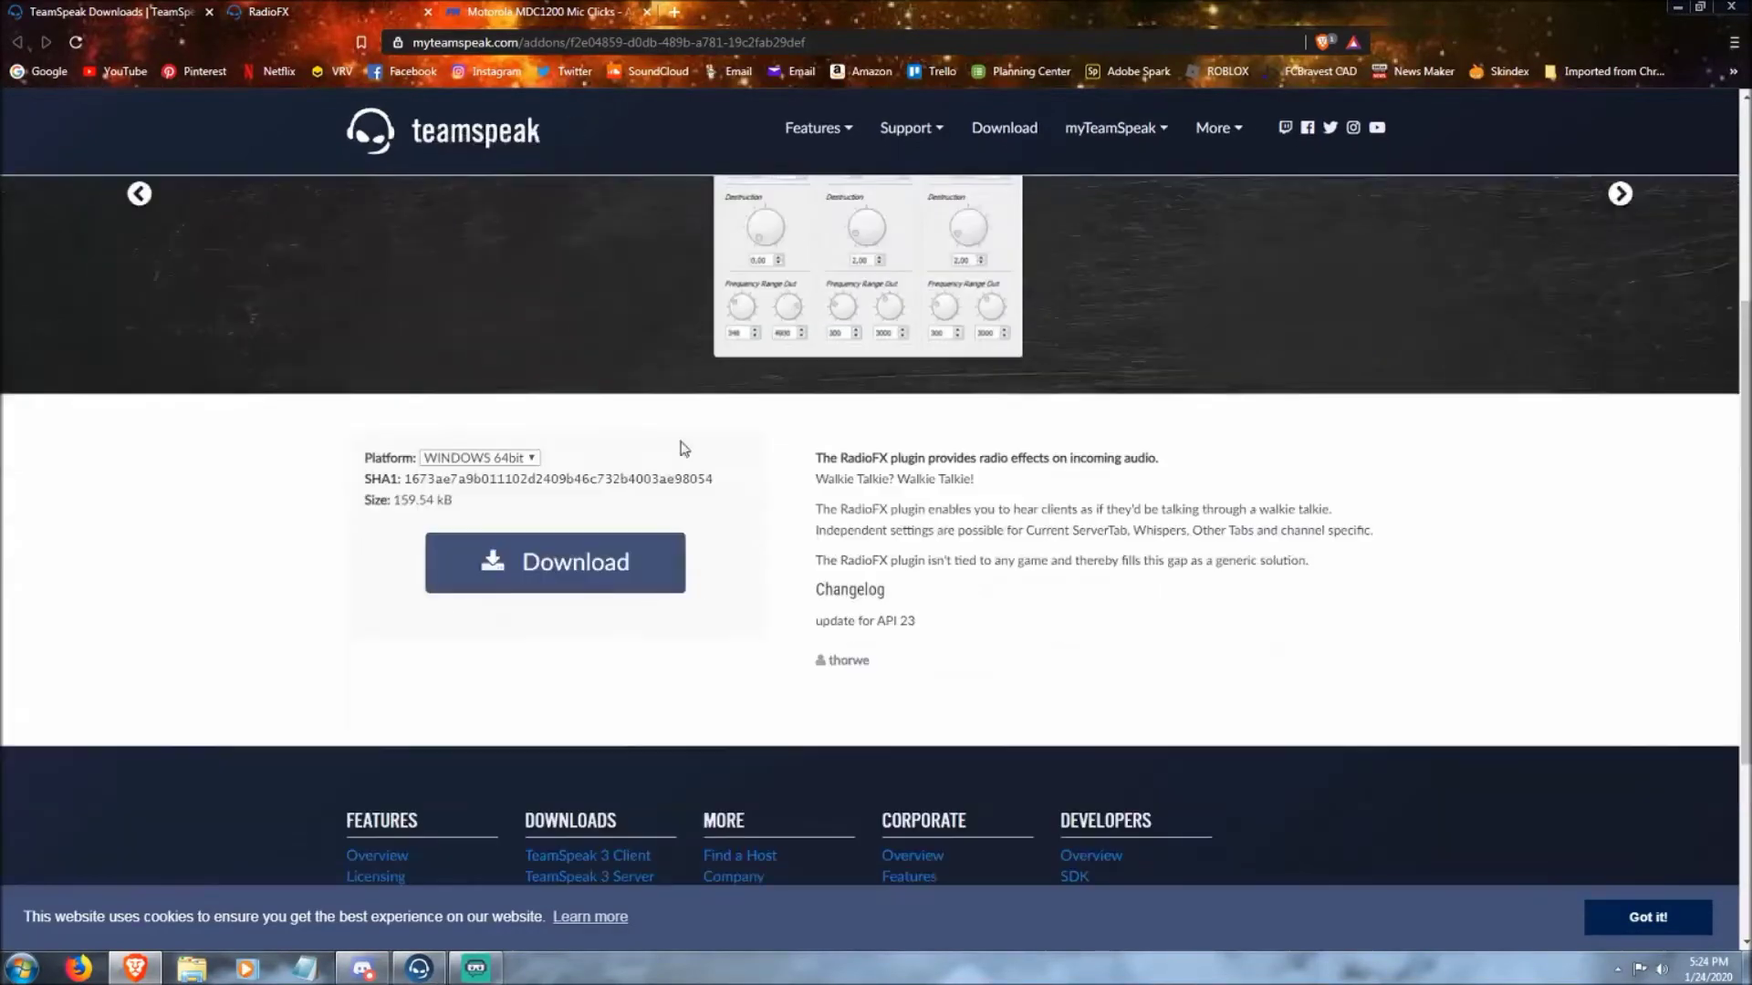
click(541, 553)
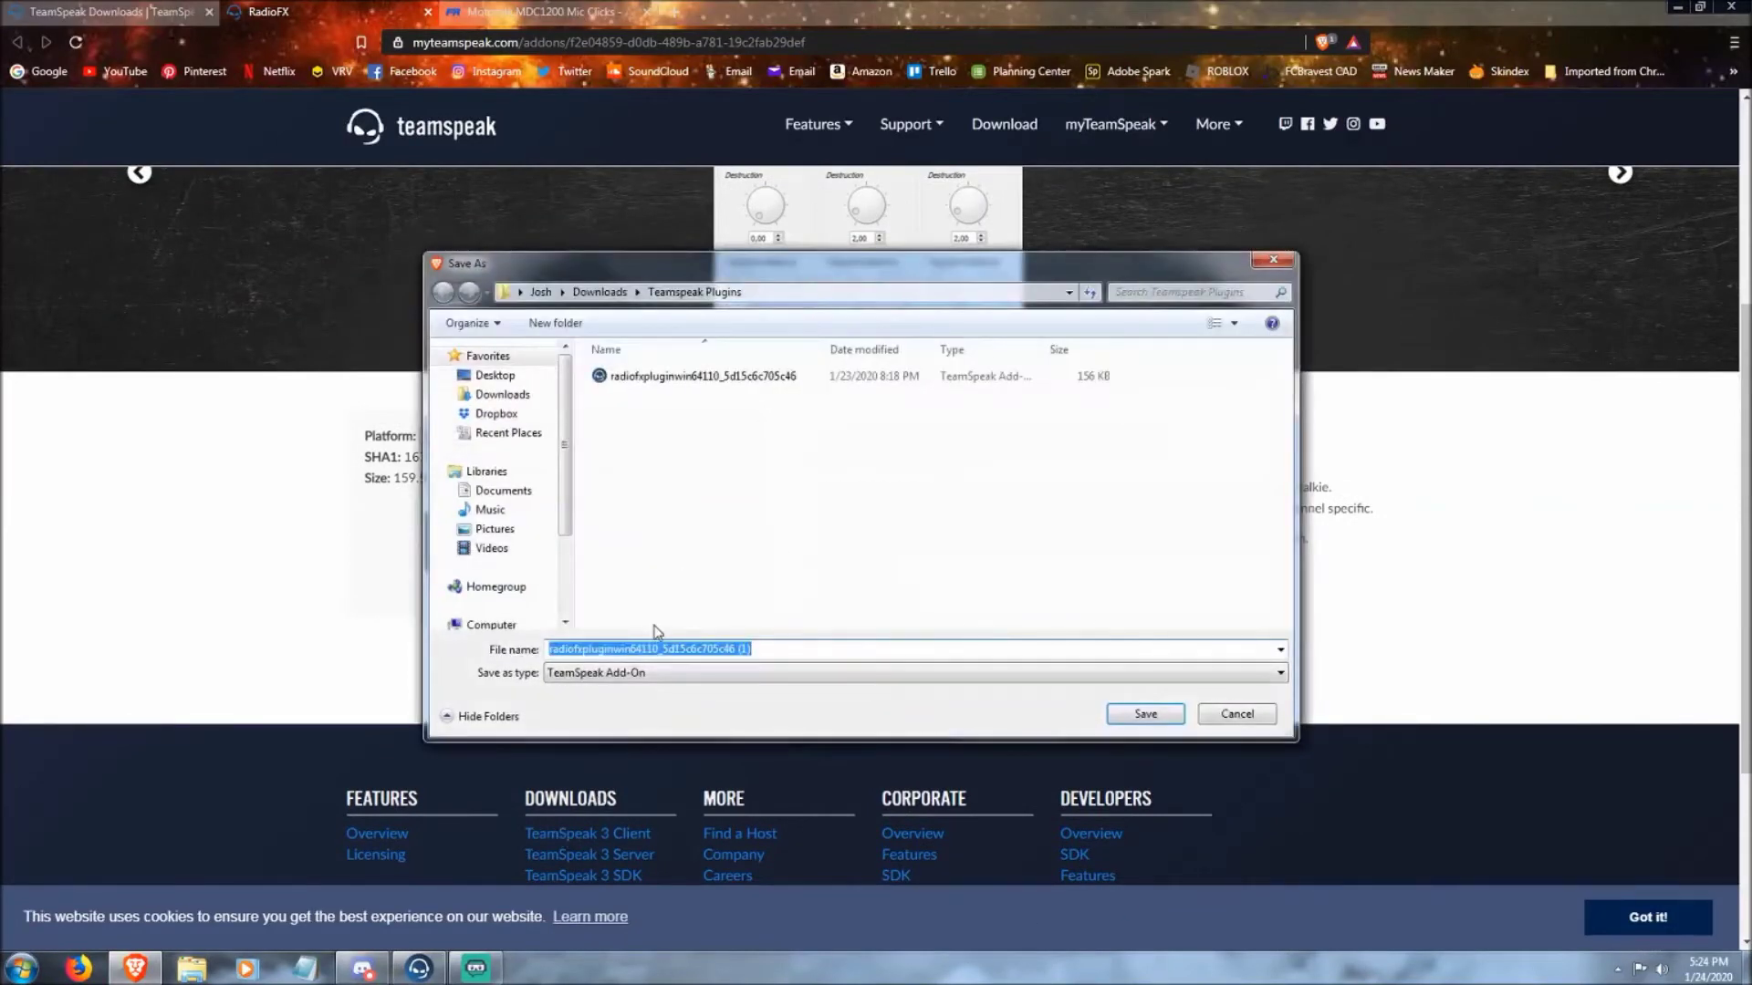
click(1250, 719)
- Start downloading the Motorola MDC1200 Mic Clicks archive from the LSPDFR site, then cancel saving the file
click(545, 9)
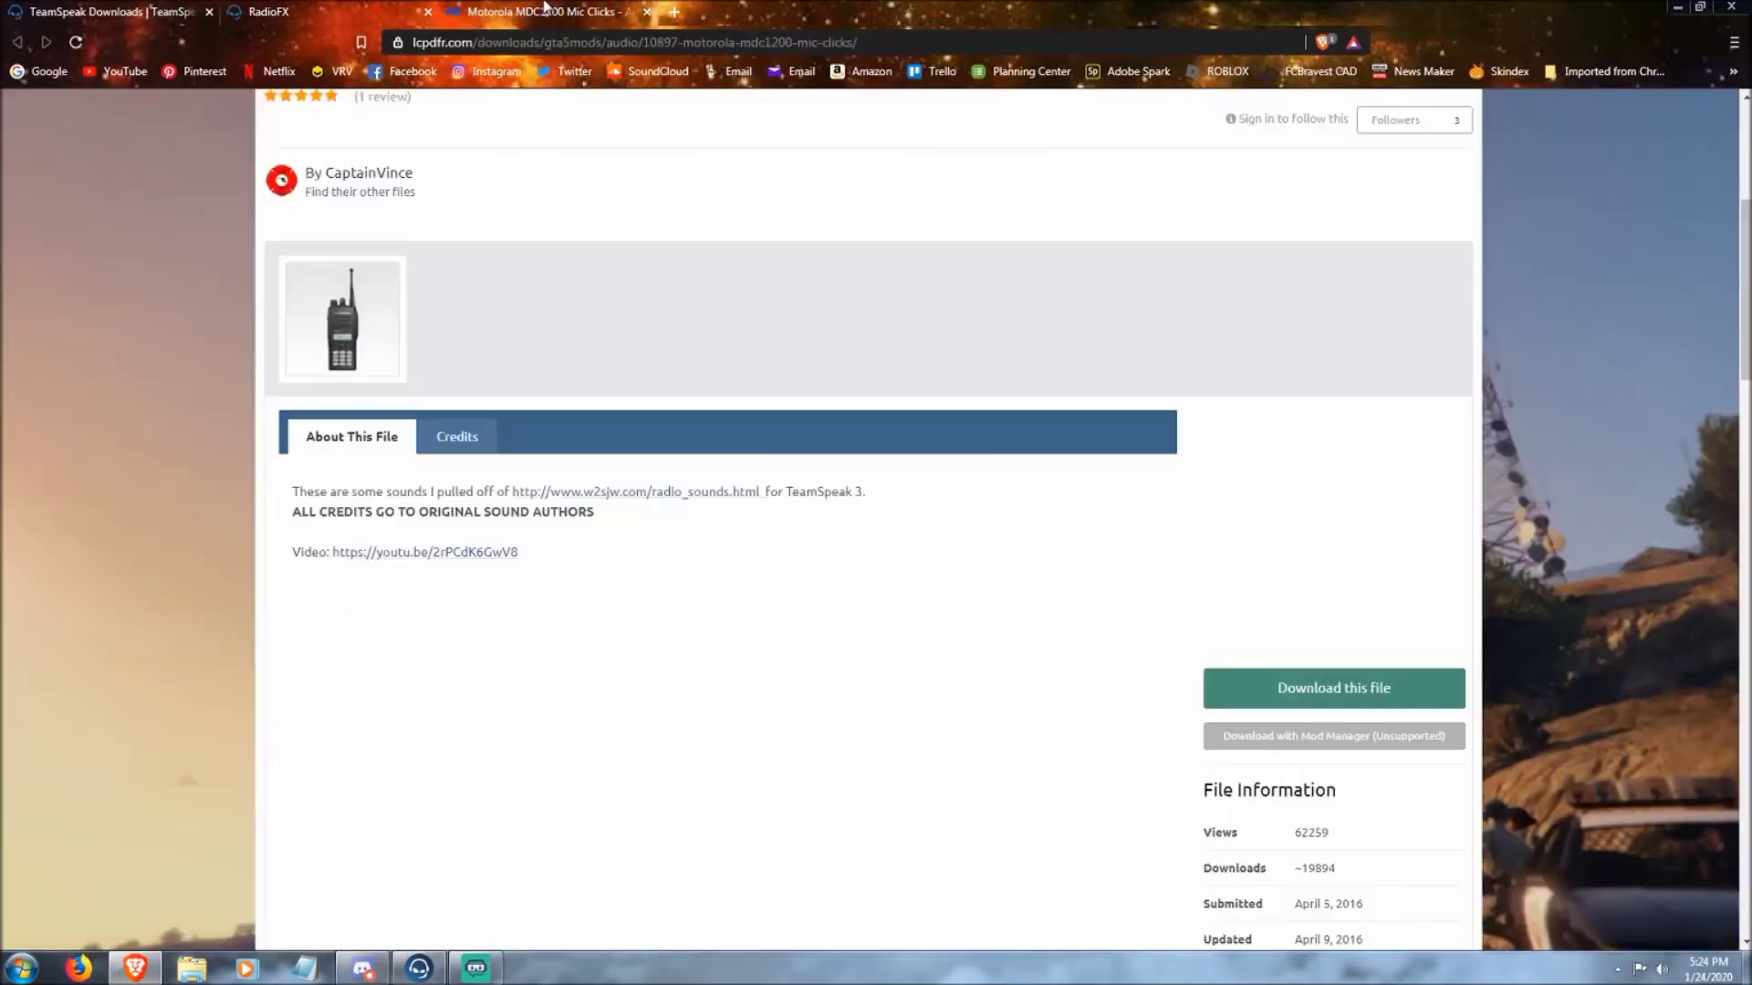
scroll(561, 188, up, 4)
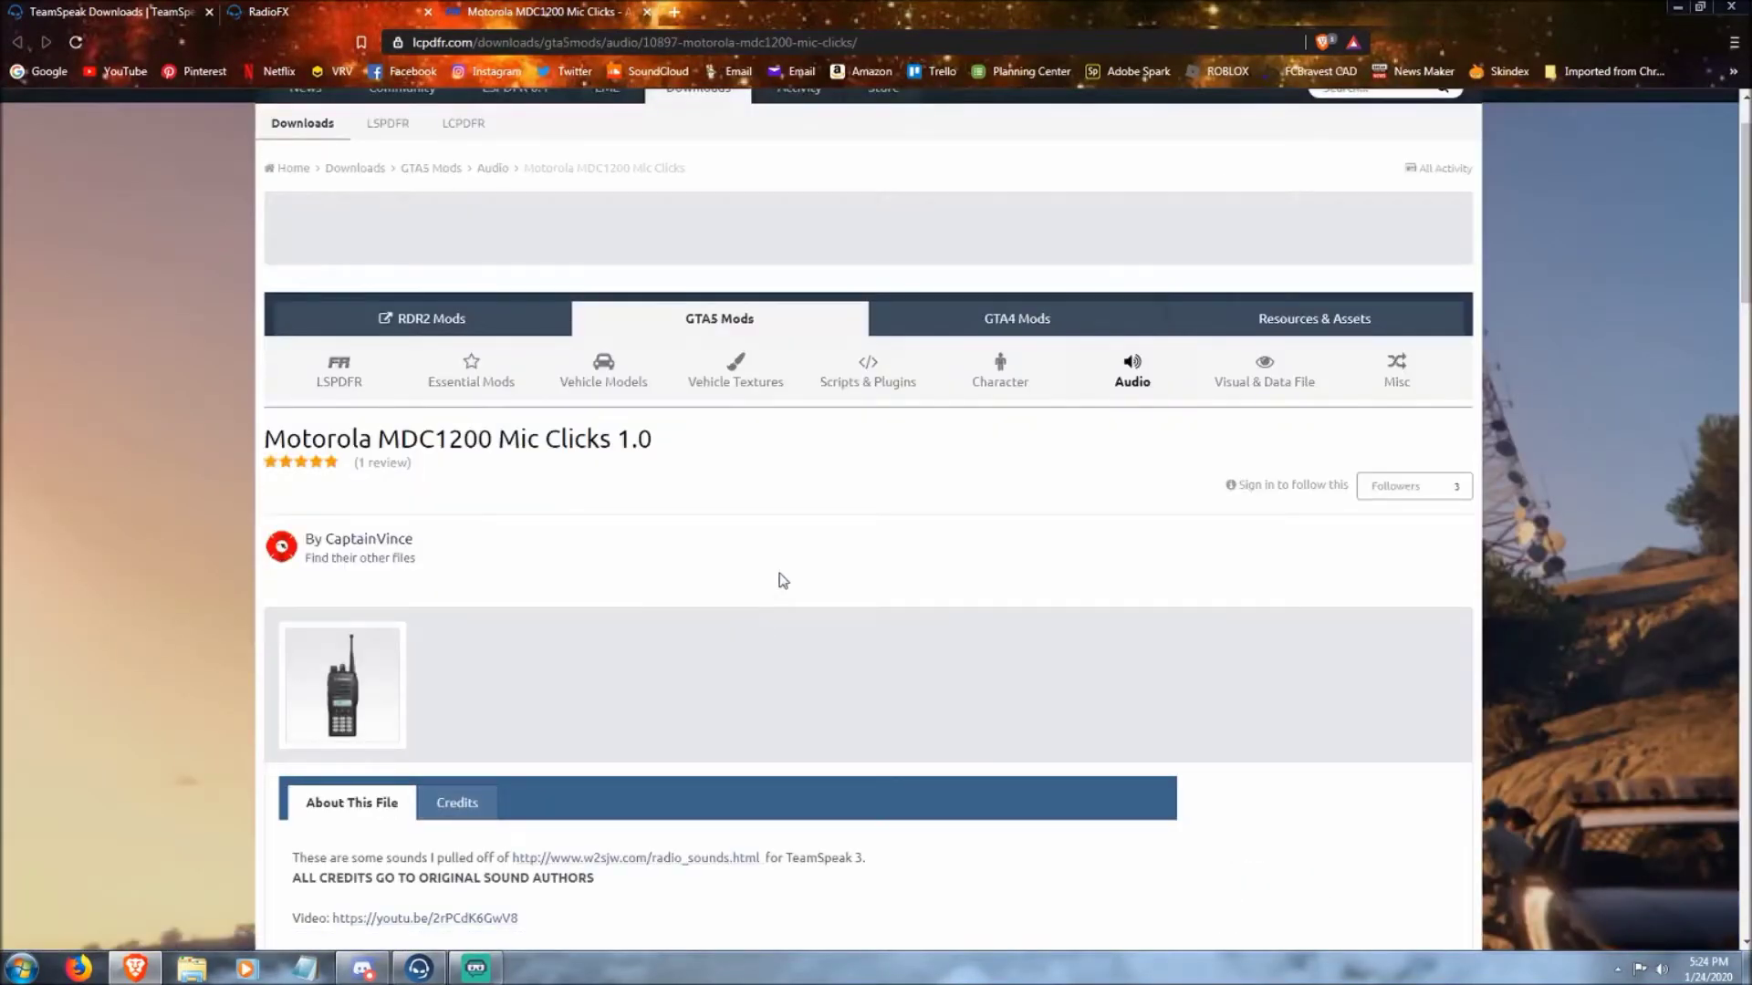
scroll(406, 547, down, 3)
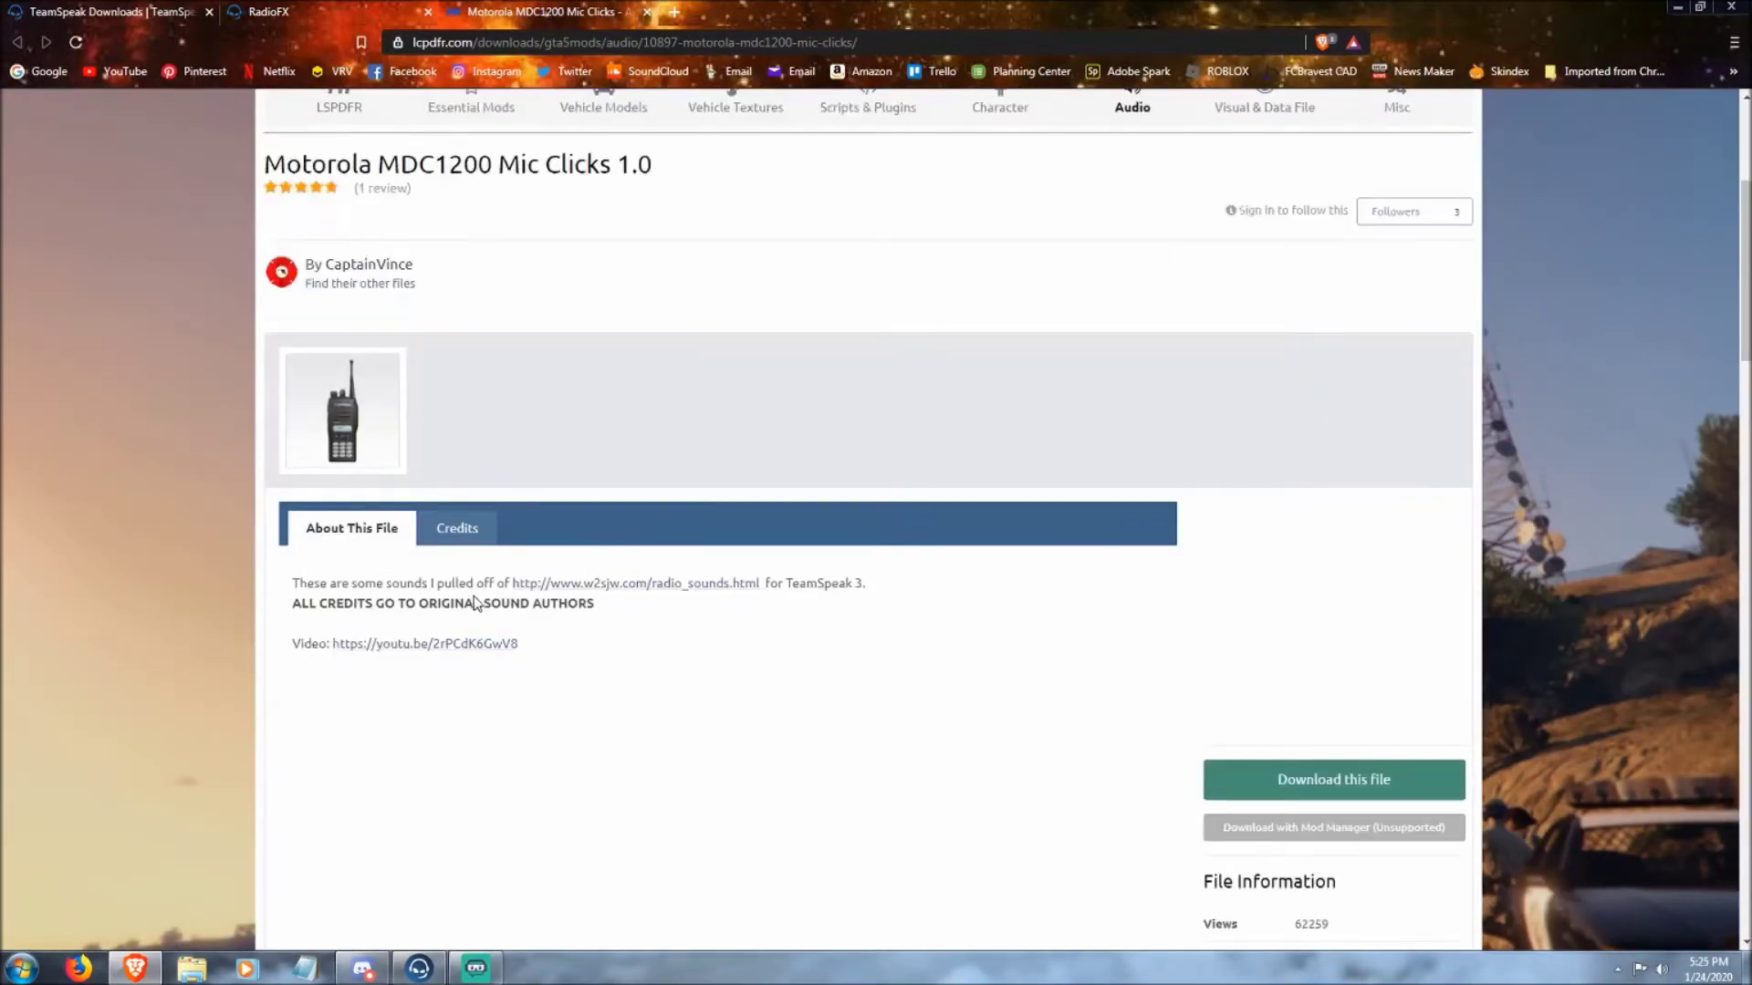
click(1310, 790)
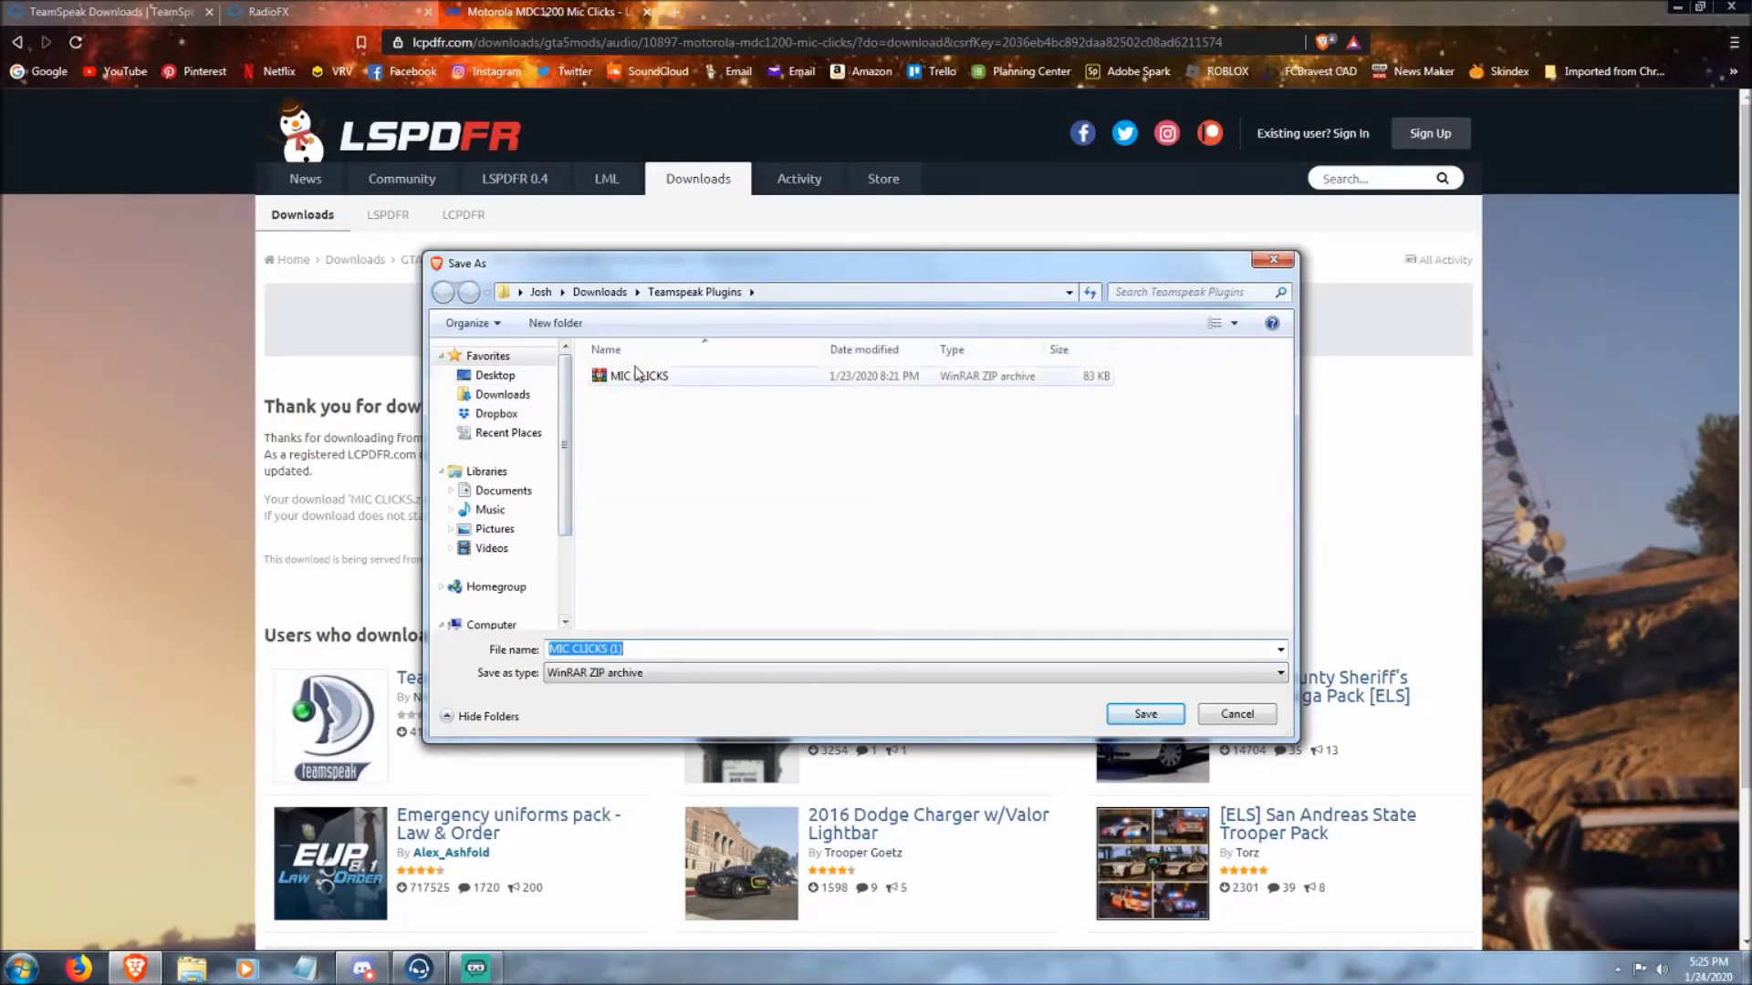
click(1236, 714)
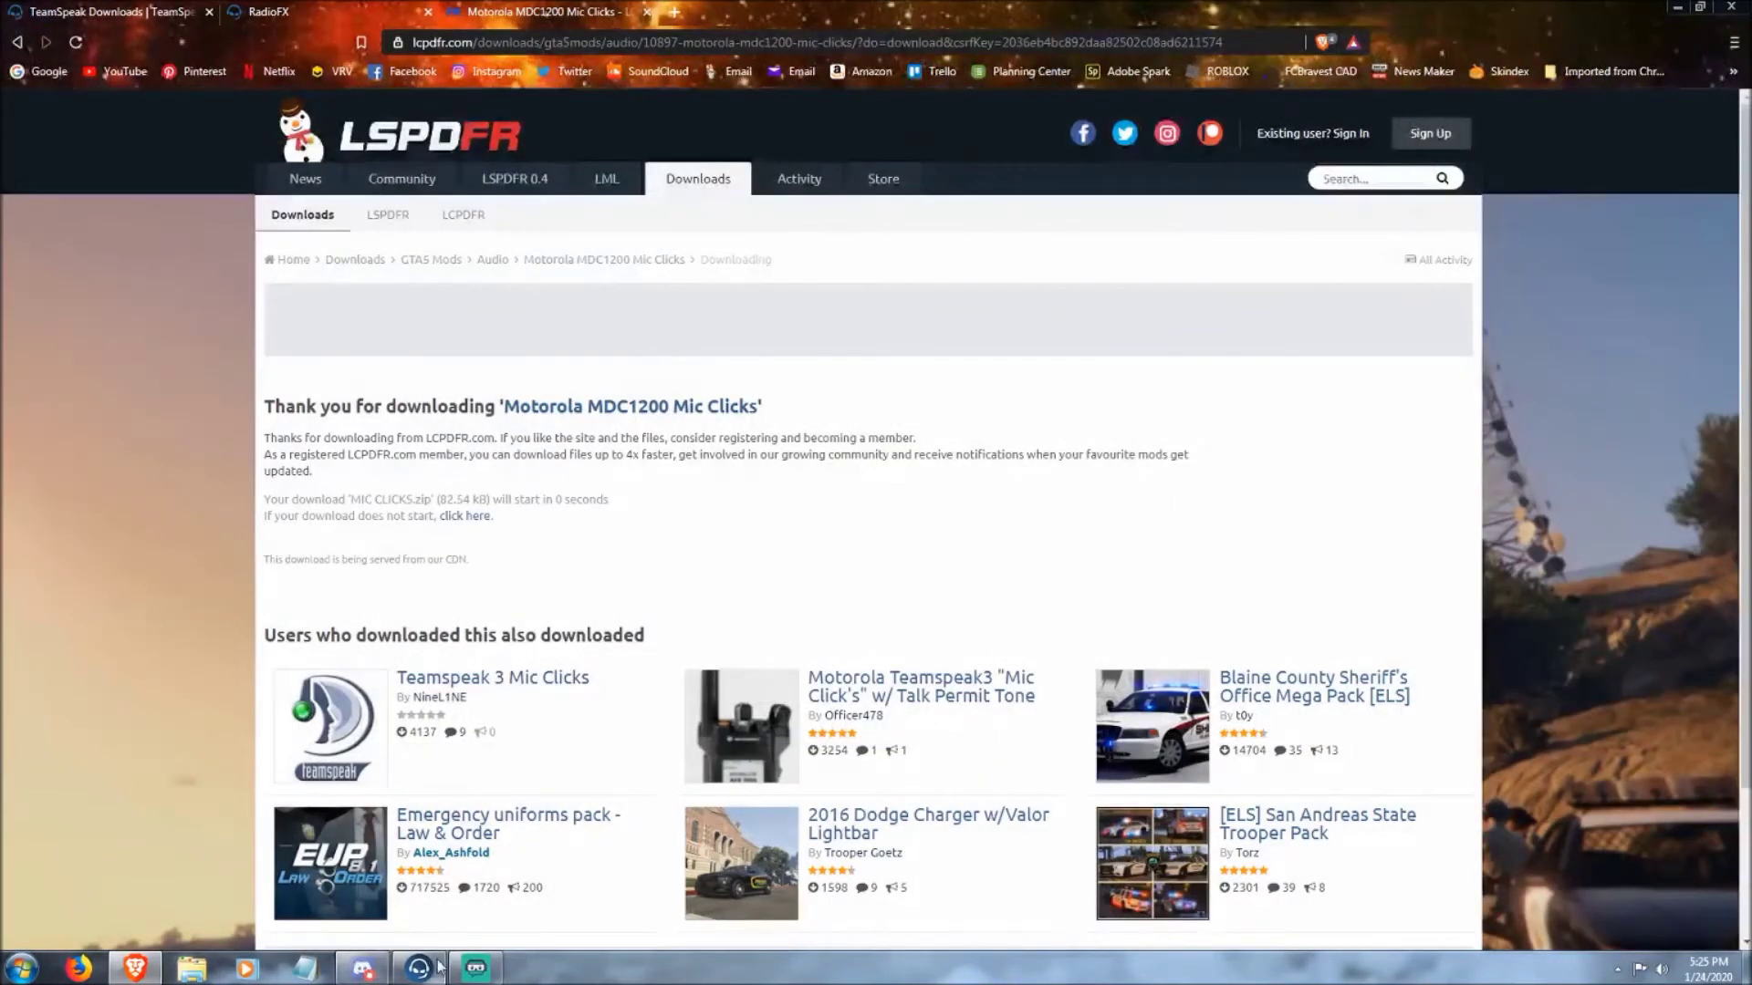
- Open the Teamspeak Plugins folder inside Downloads, launch the RadioFX plugin installer from it and abort the installation
click(370, 971)
click(381, 978)
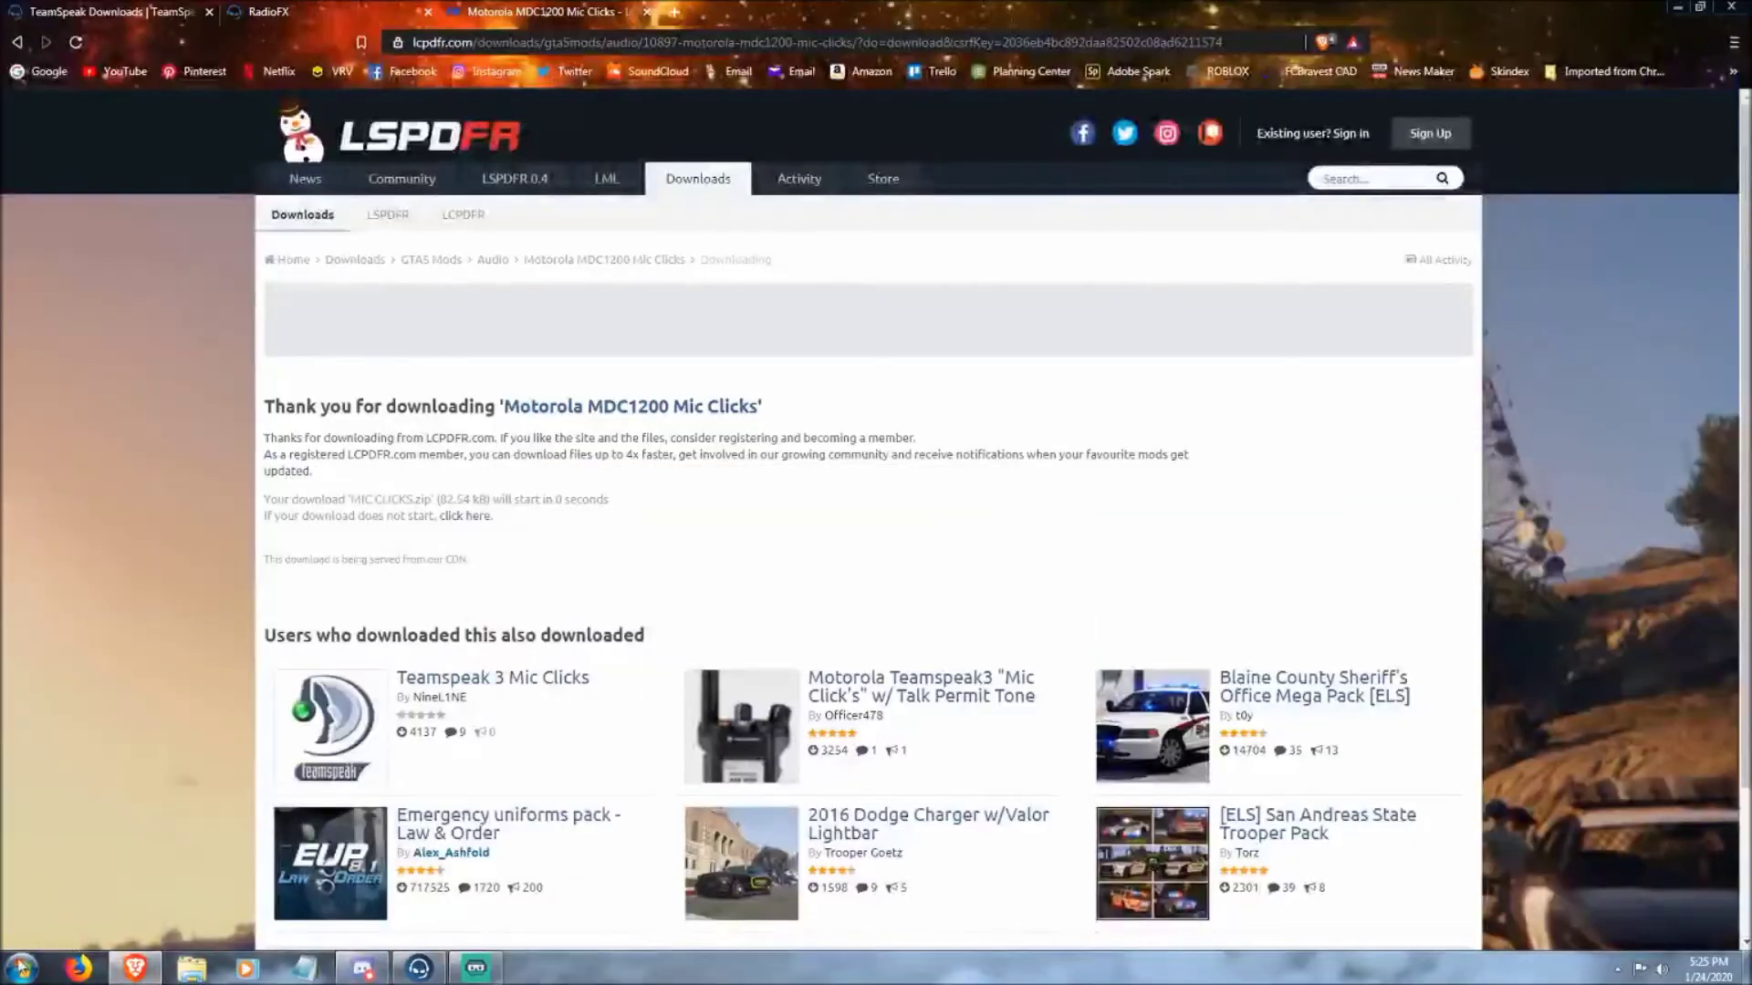
click(19, 970)
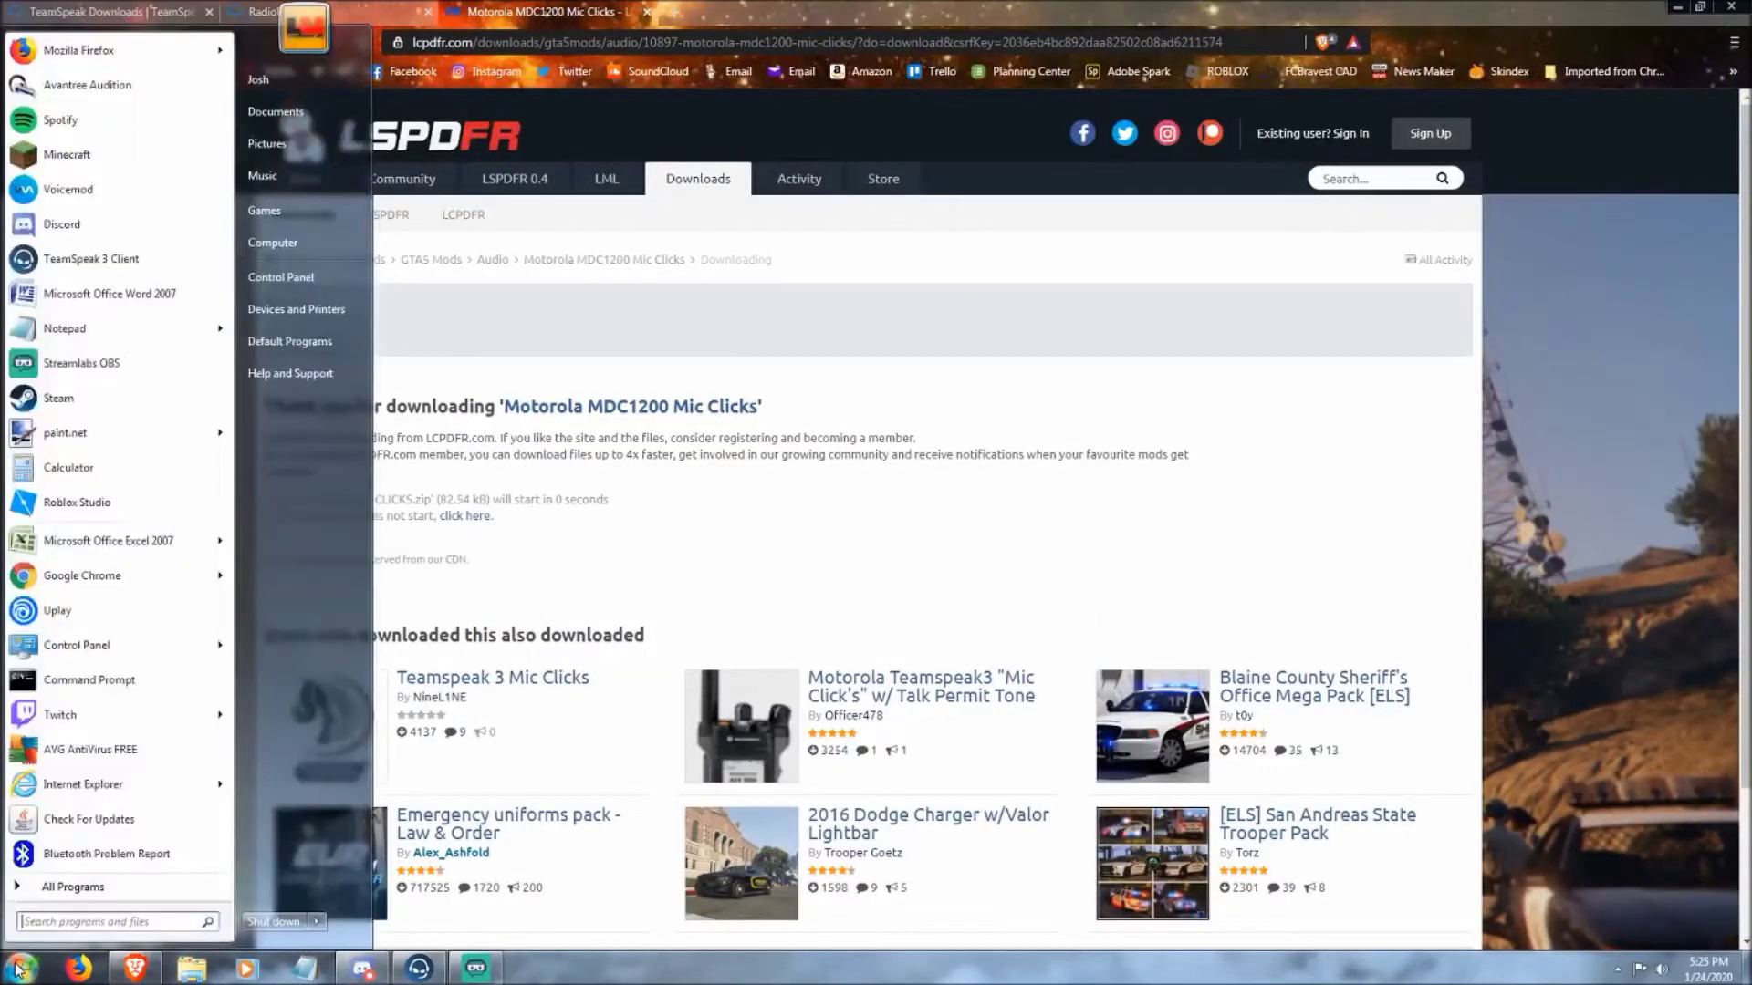
click(271, 118)
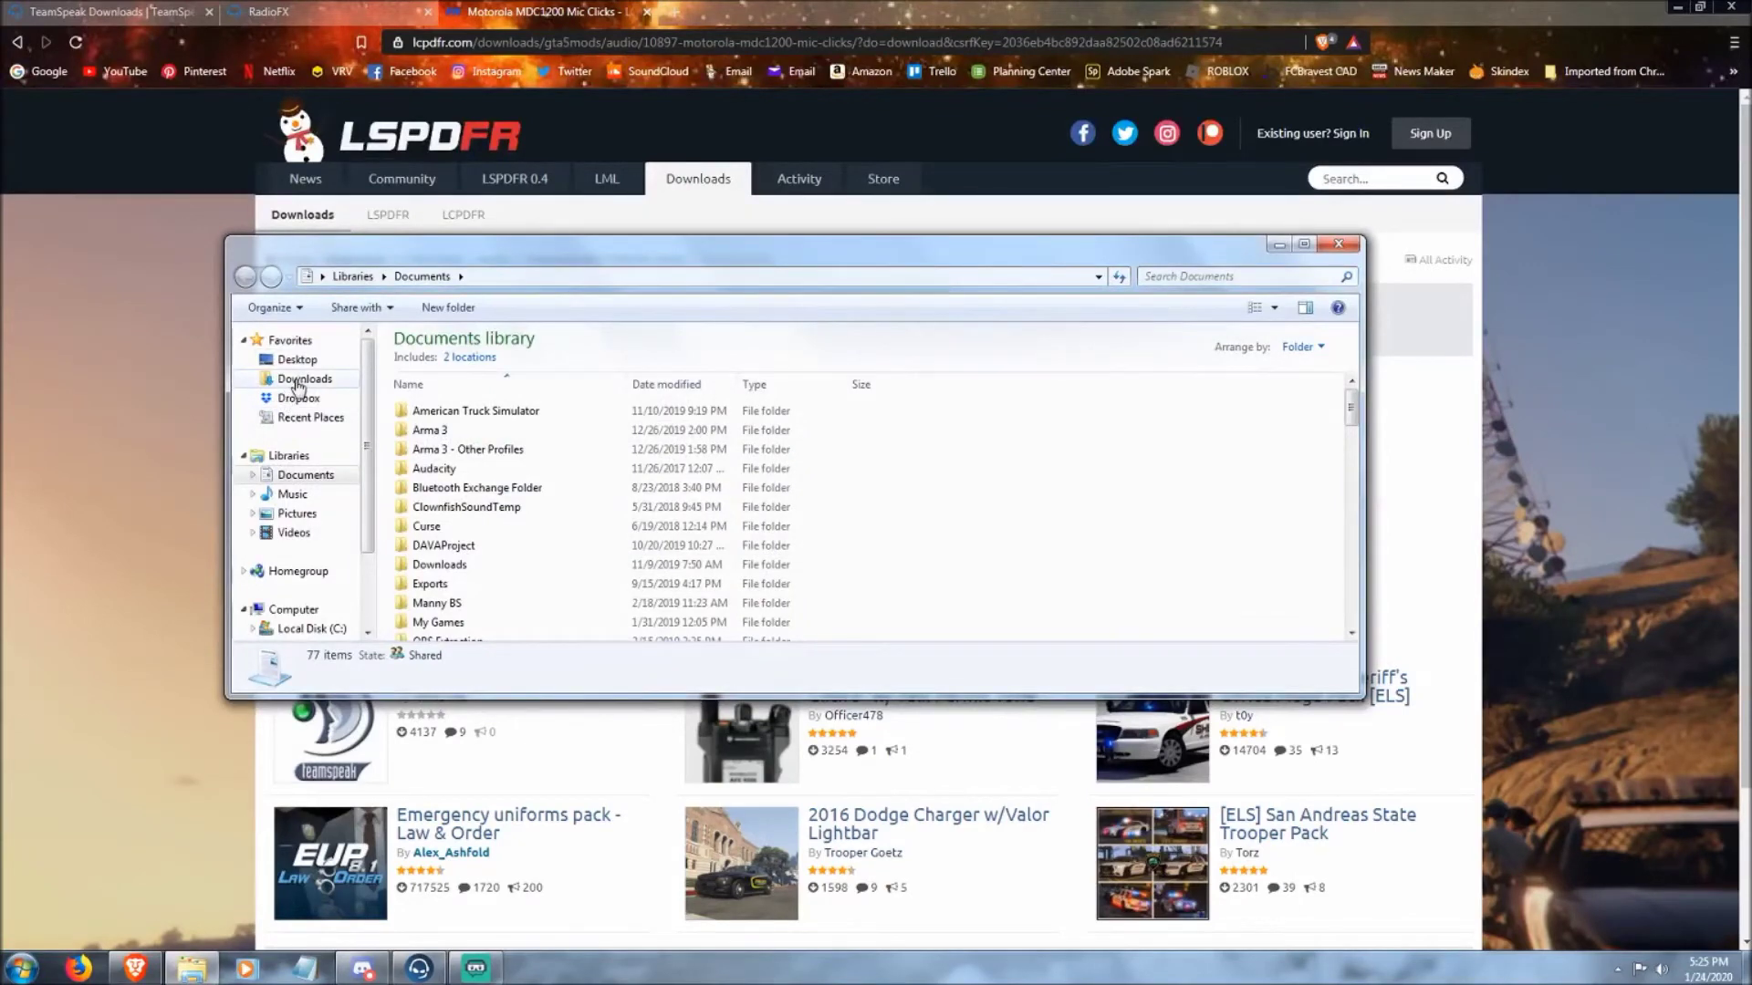
click(300, 382)
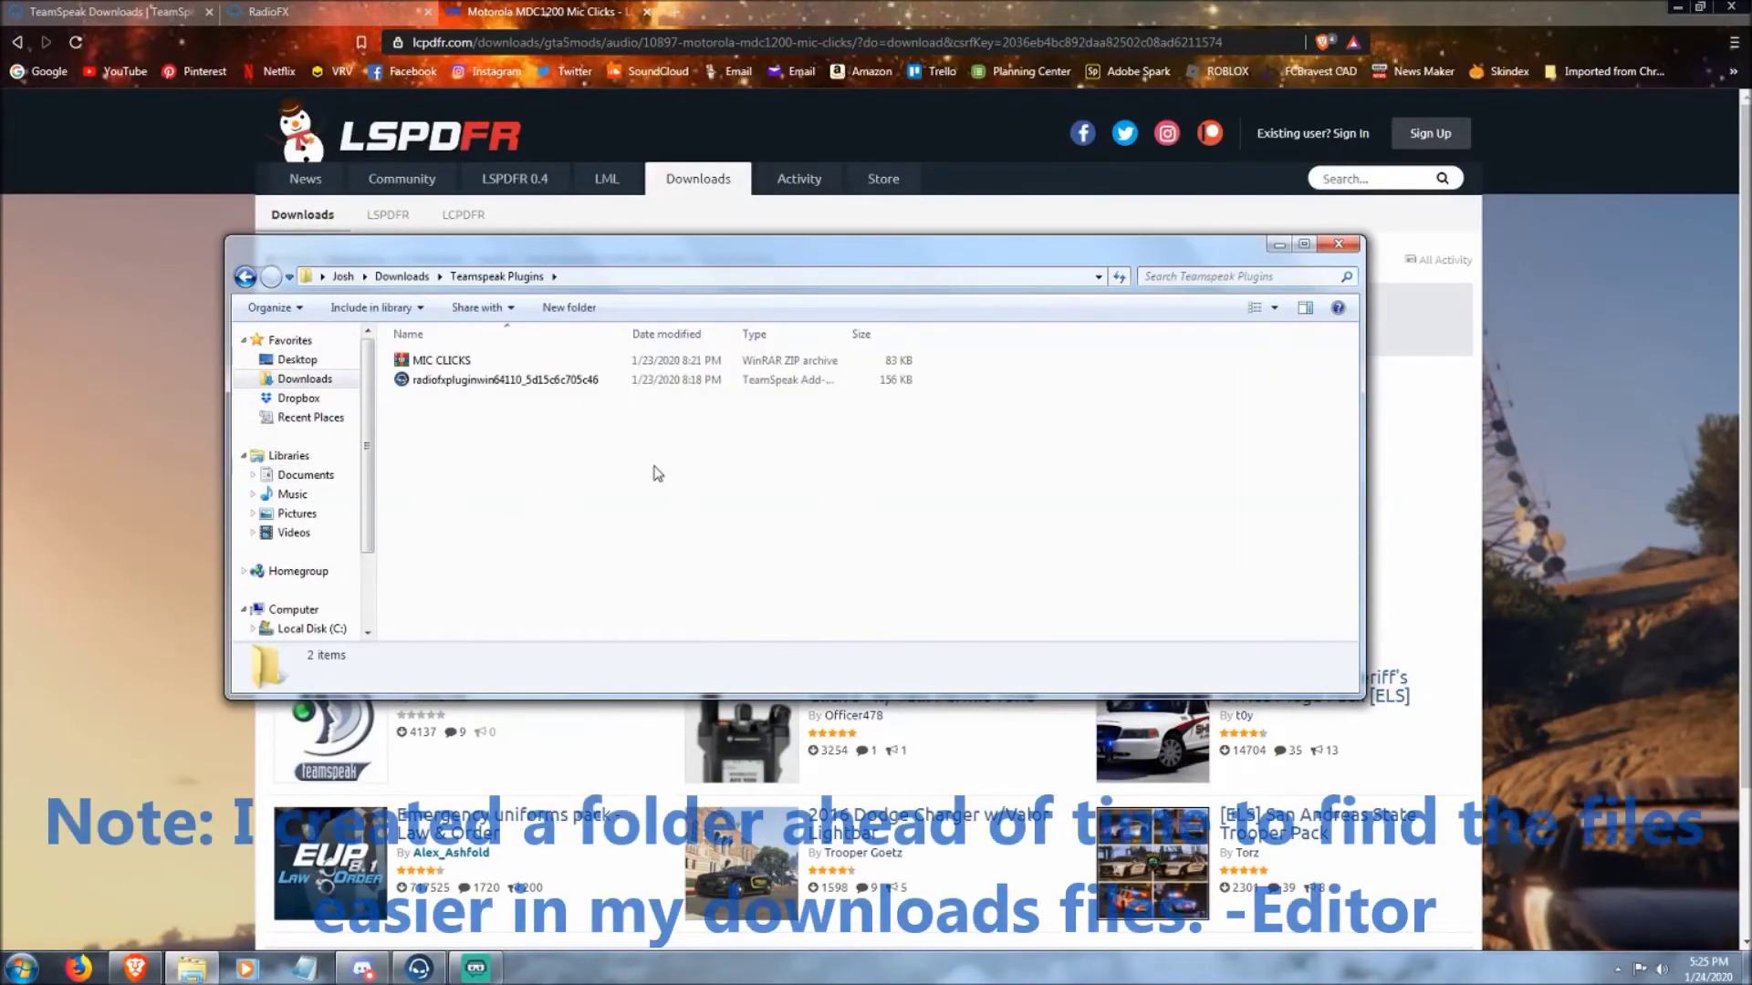
double_click(468, 384)
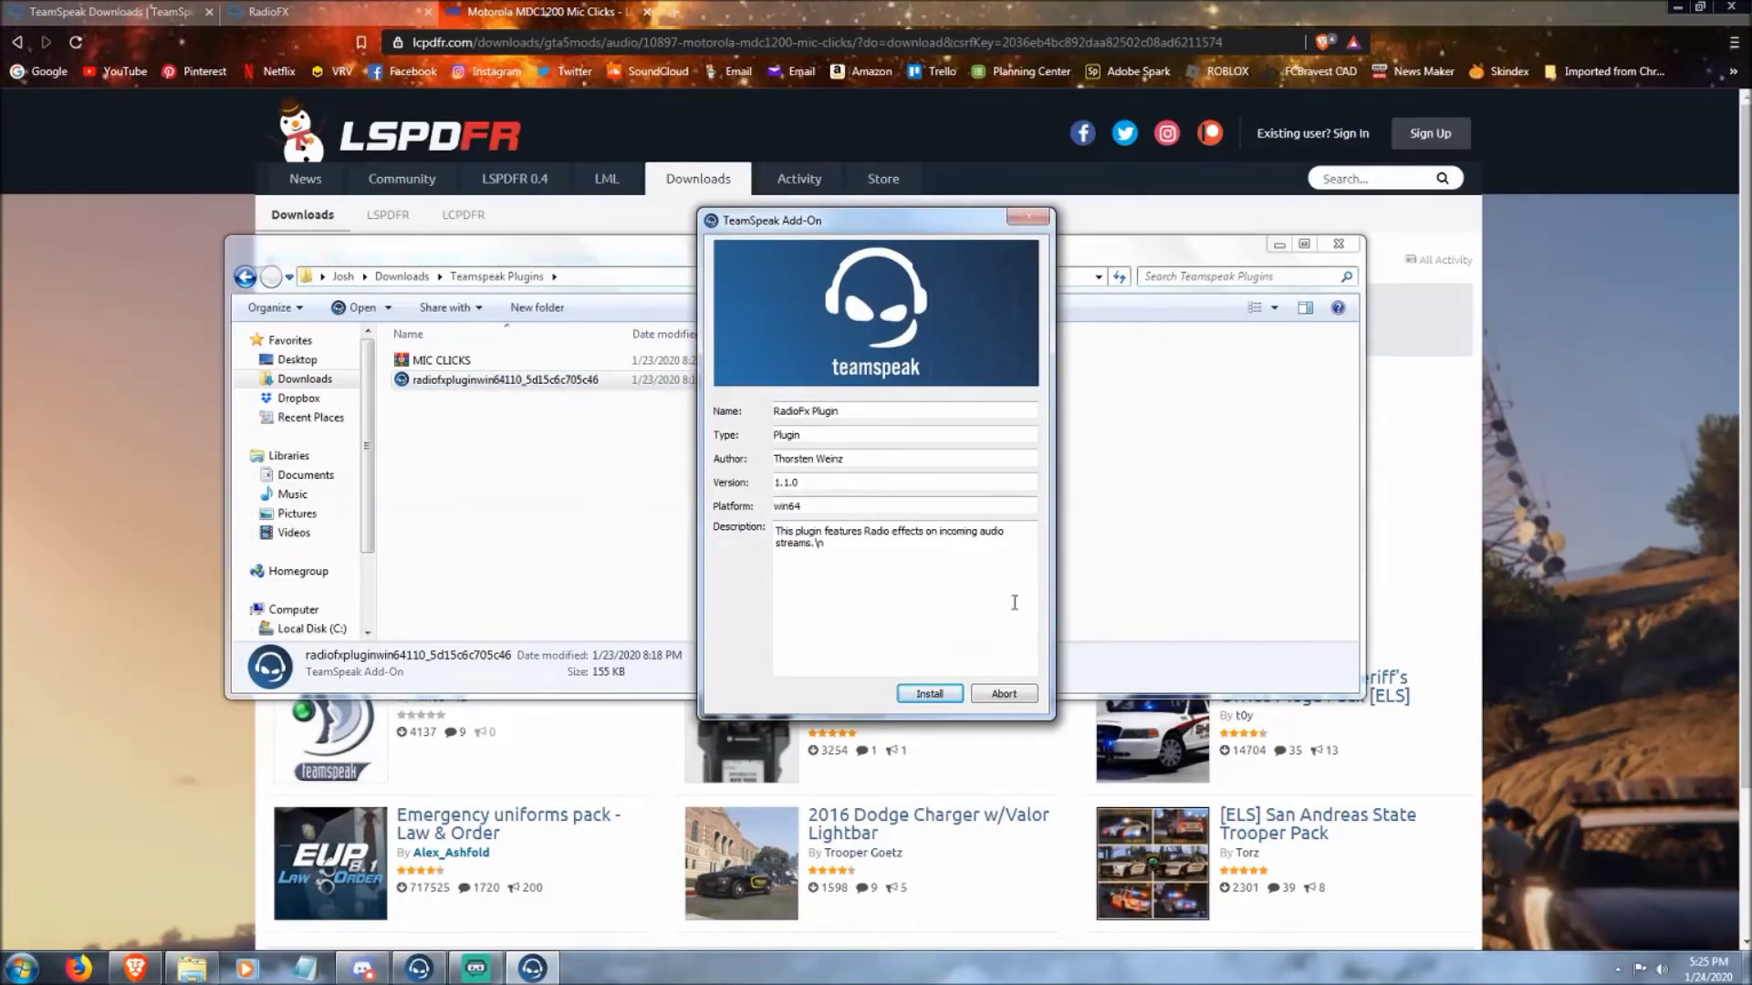
click(1003, 695)
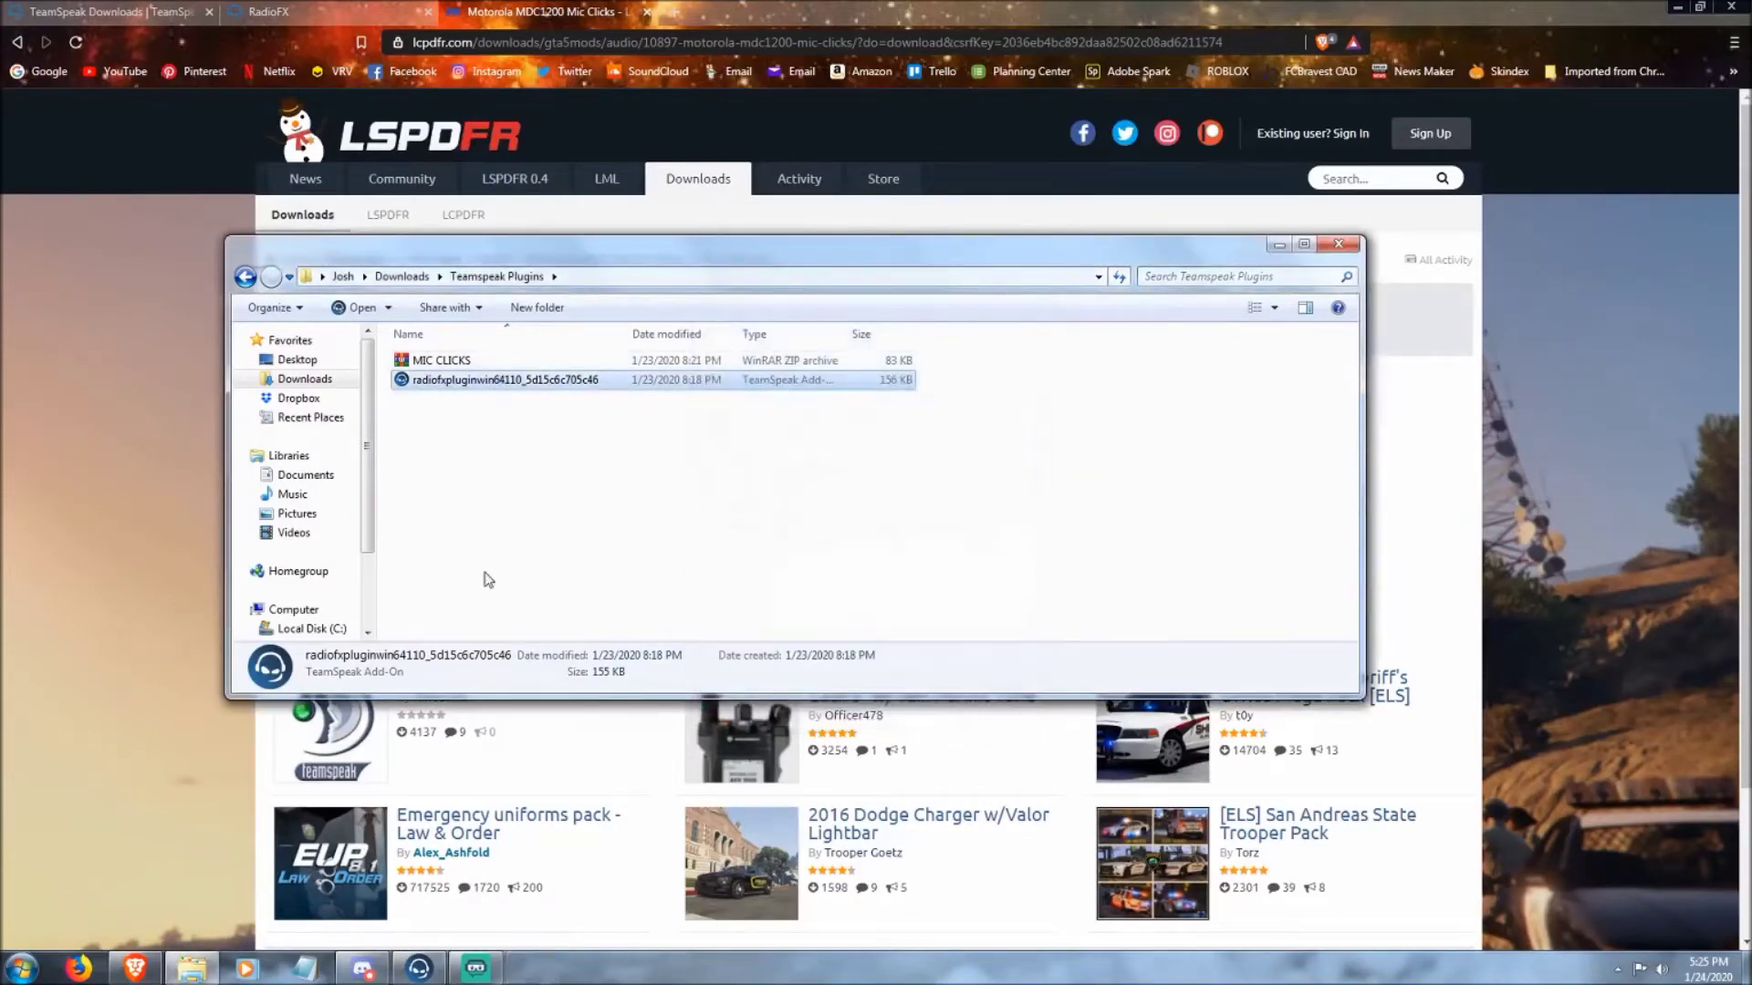
- Switch to TeamSpeak and check for the Radio FX entry among the Mix Department Coms [RTO] channel's options
click(418, 971)
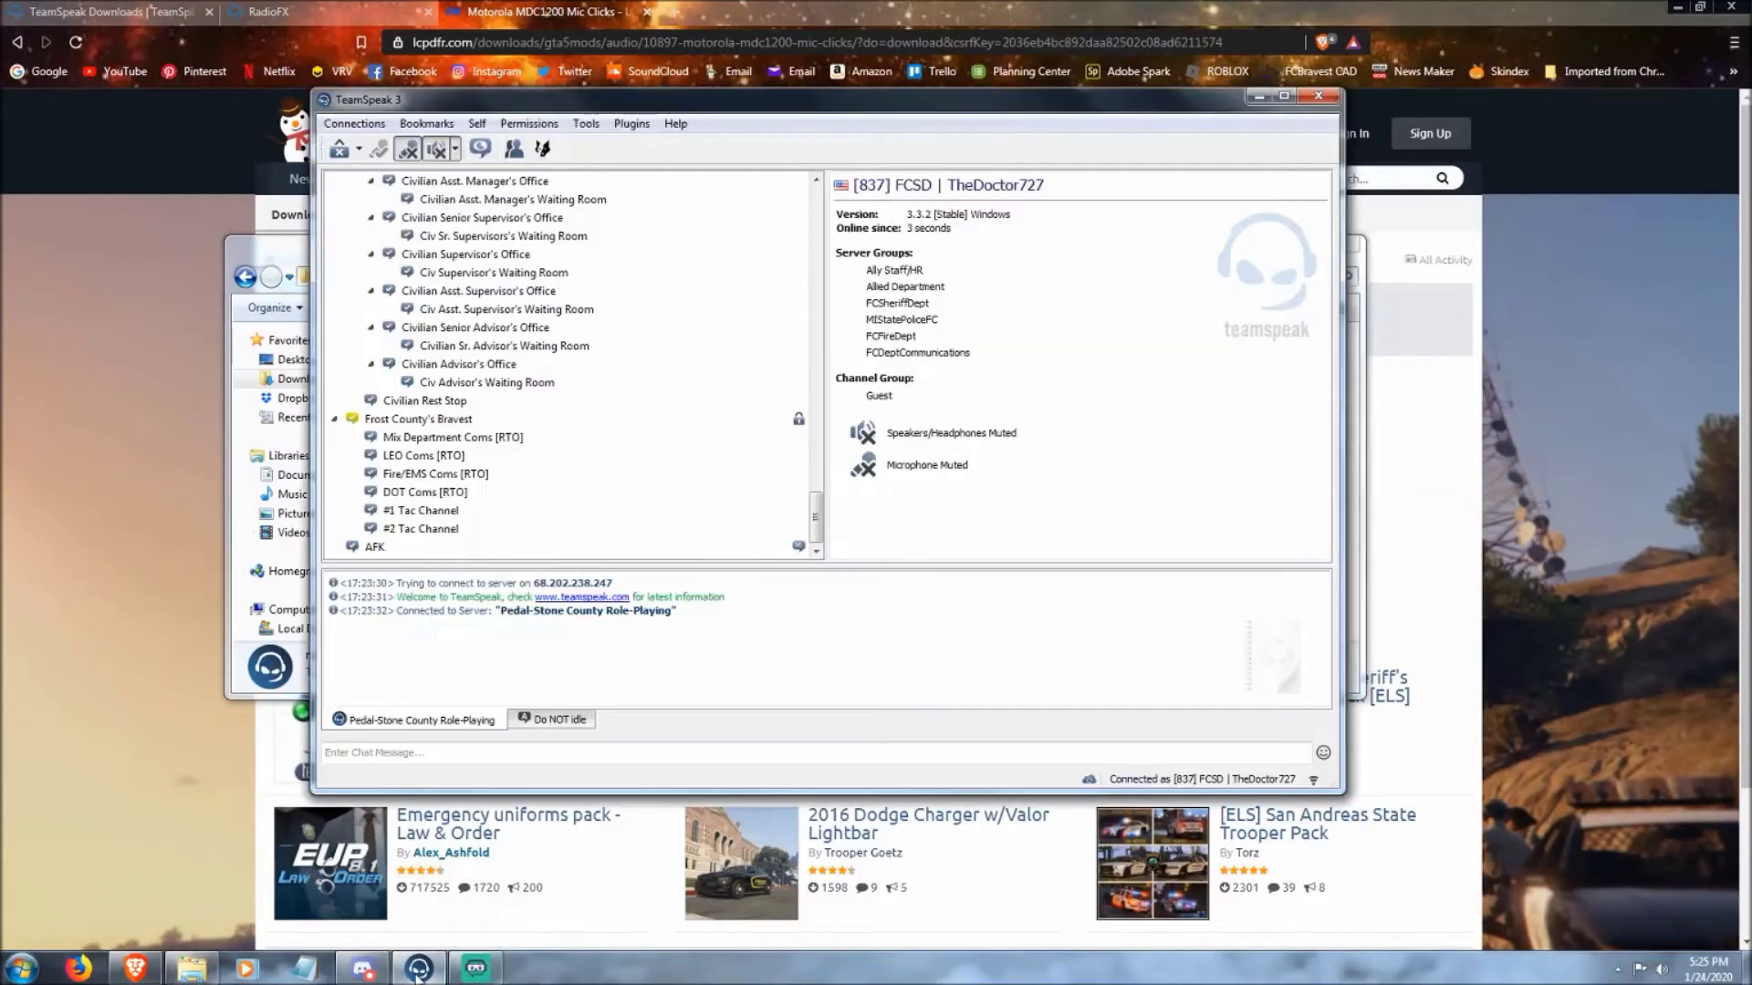
click(407, 439)
right_click(407, 440)
mouse_move(453, 625)
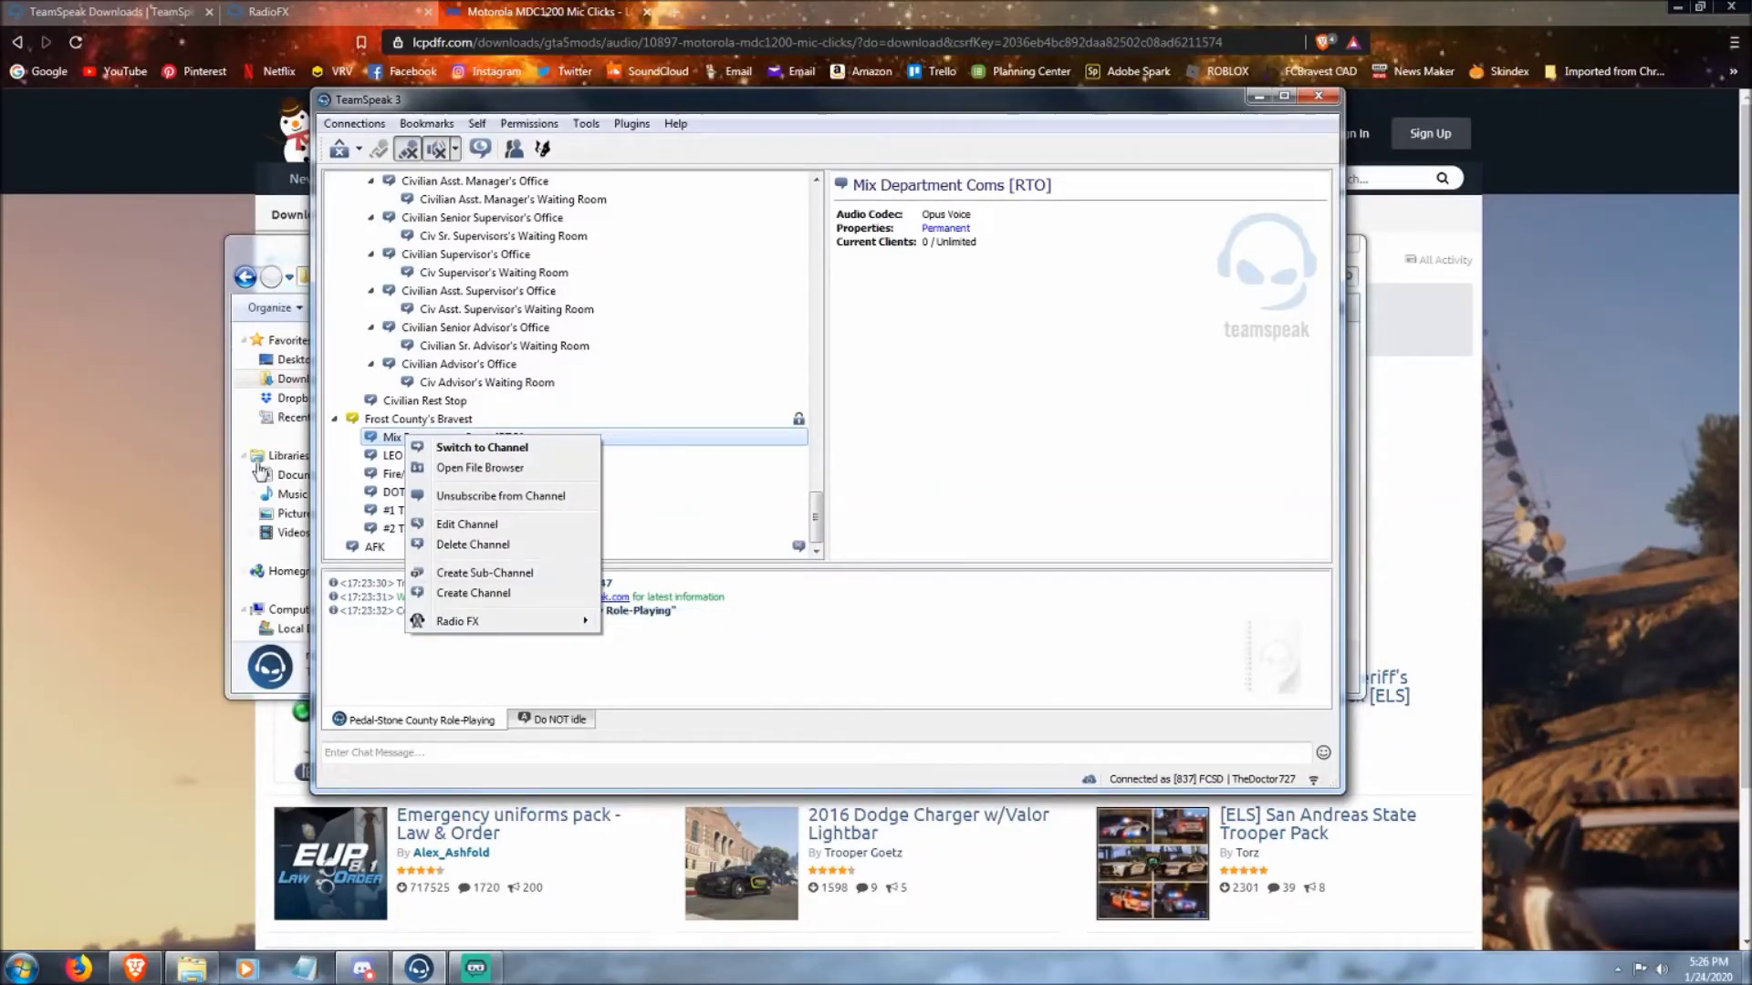
click(242, 429)
- Open the MIC CLICKS archive from the Teamspeak Plugins folder, select mic_click_off.wav and mic_click_on.wav, and check the options for them
click(239, 418)
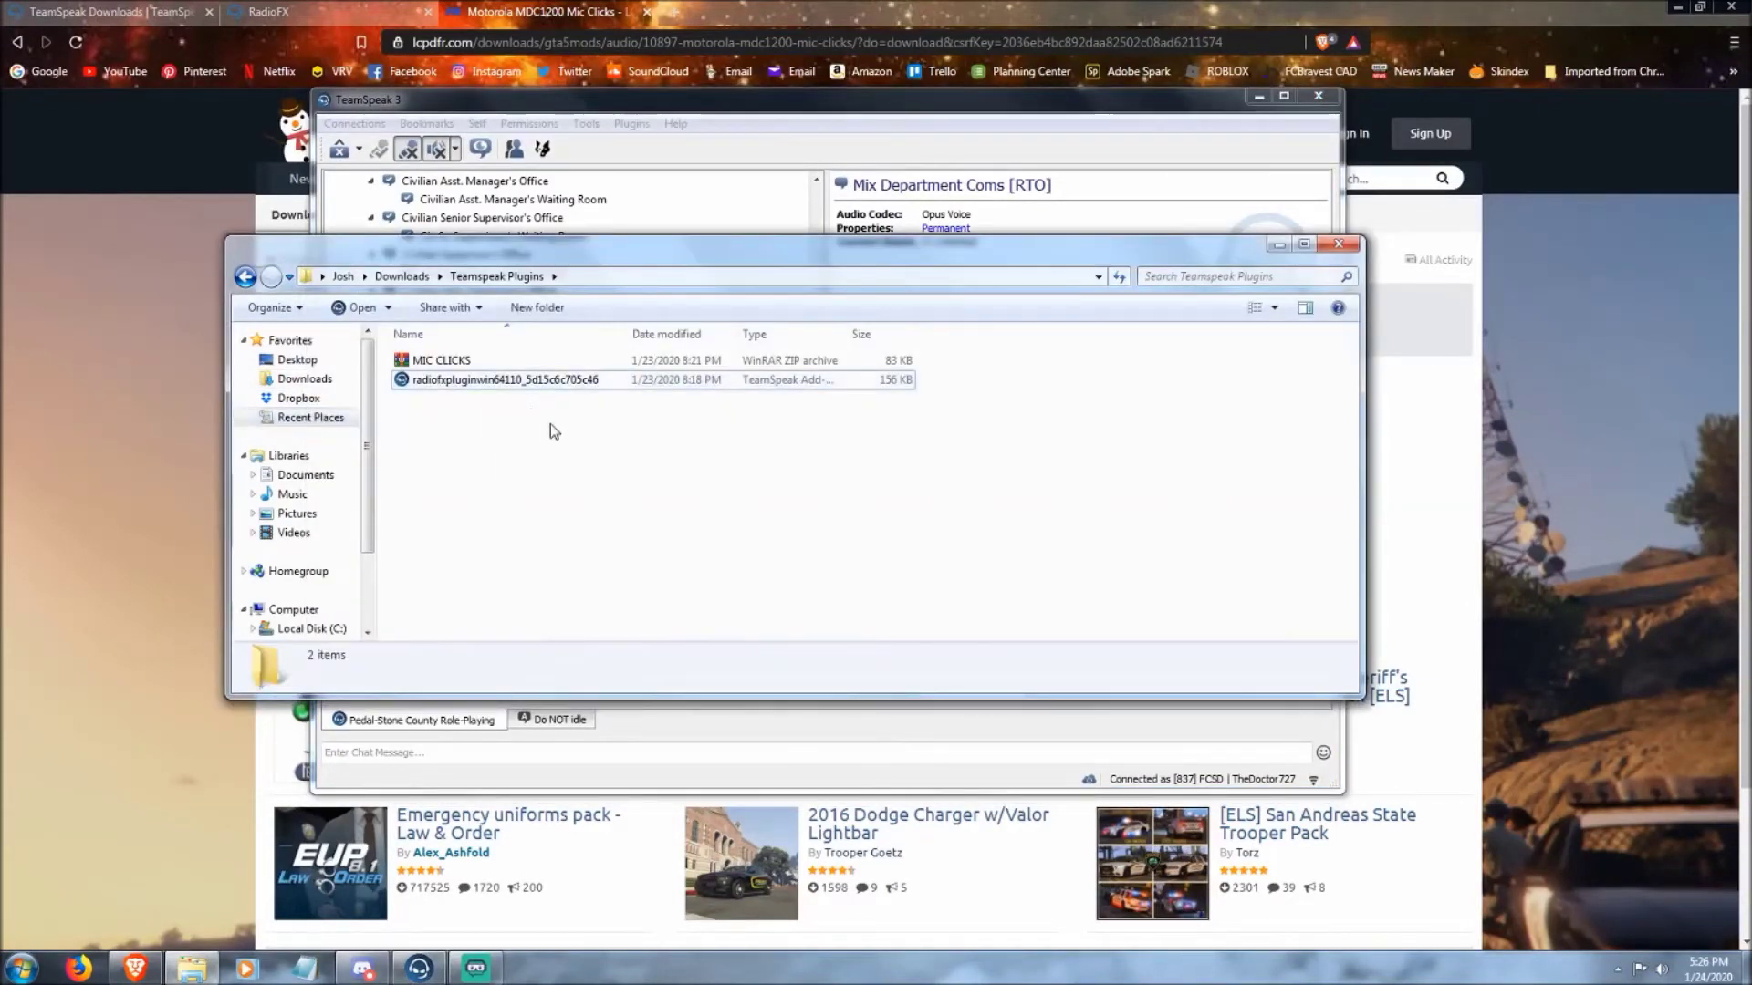
double_click(444, 363)
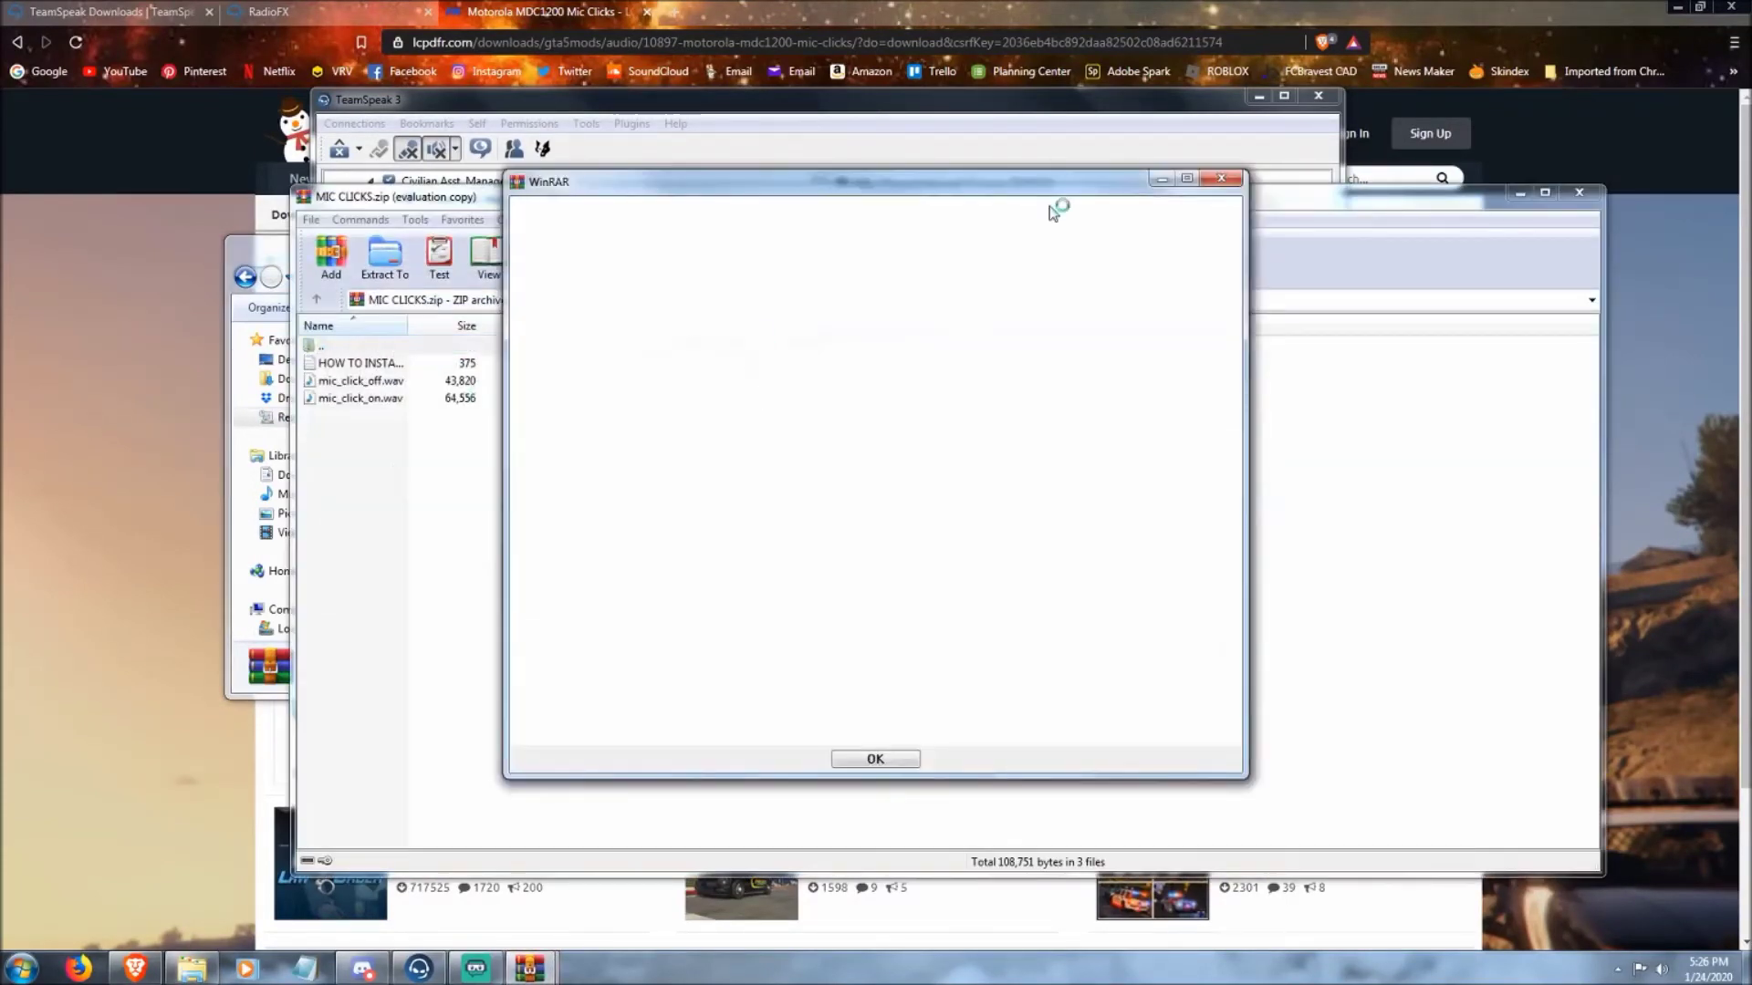
click(1221, 180)
drag(357, 417, 389, 391)
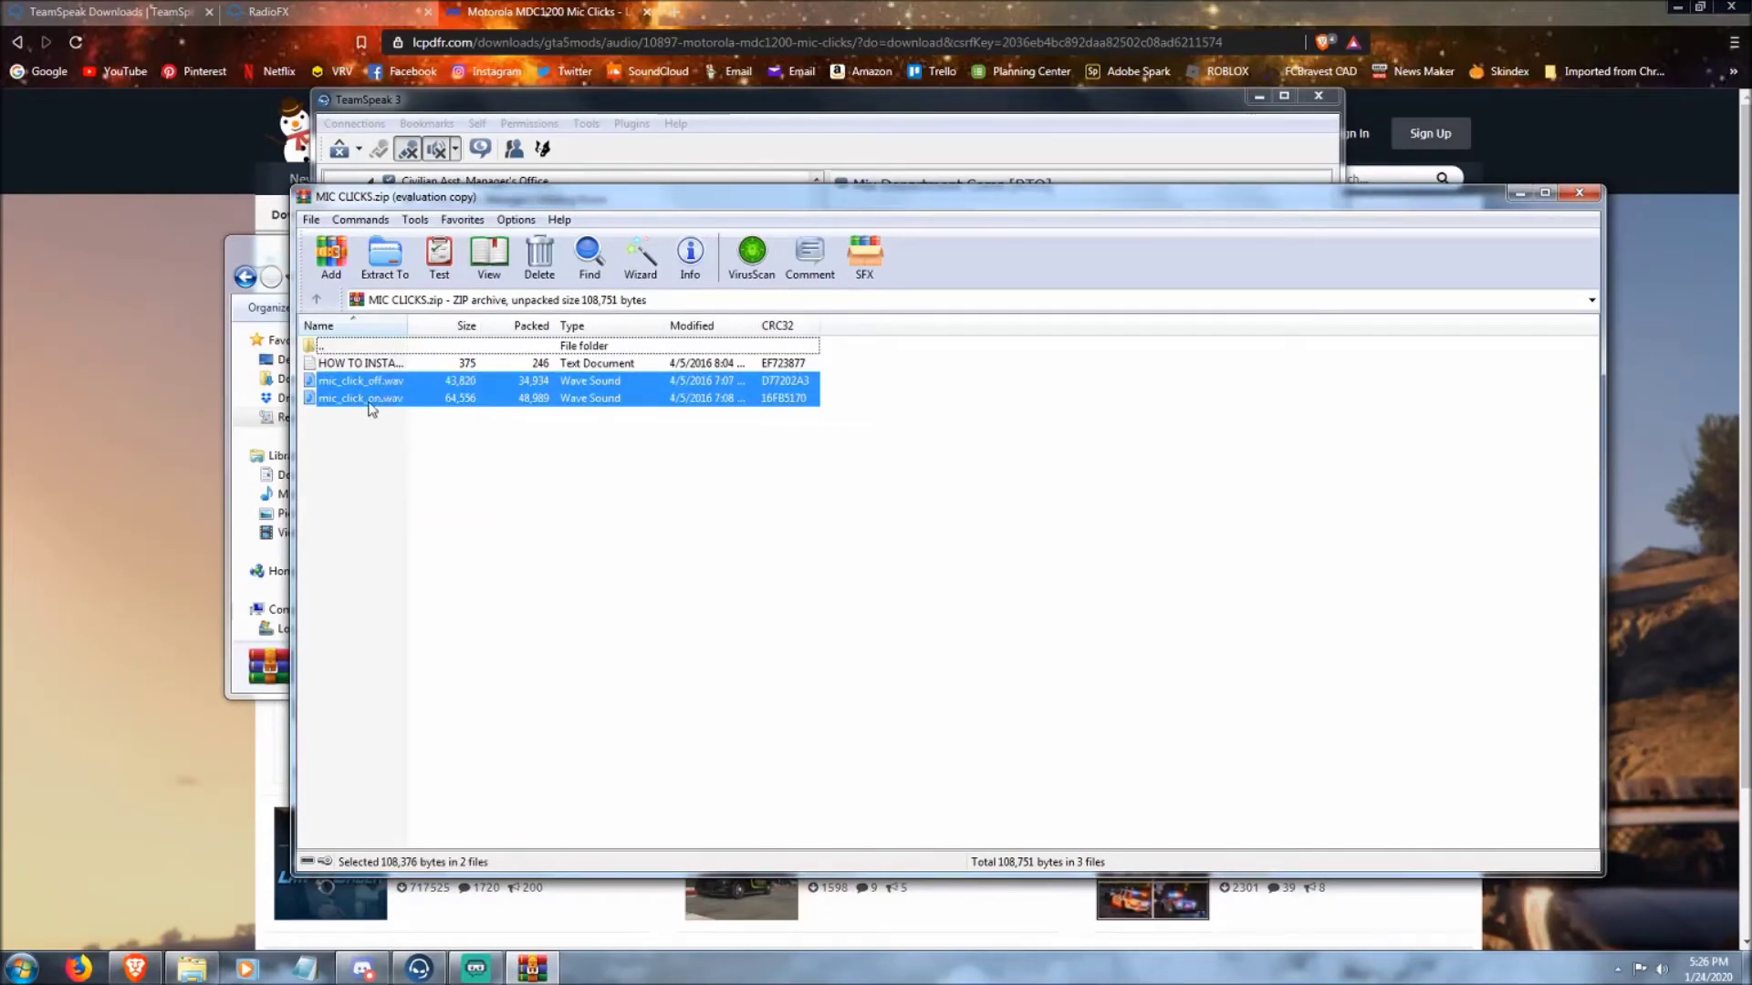
click(453, 482)
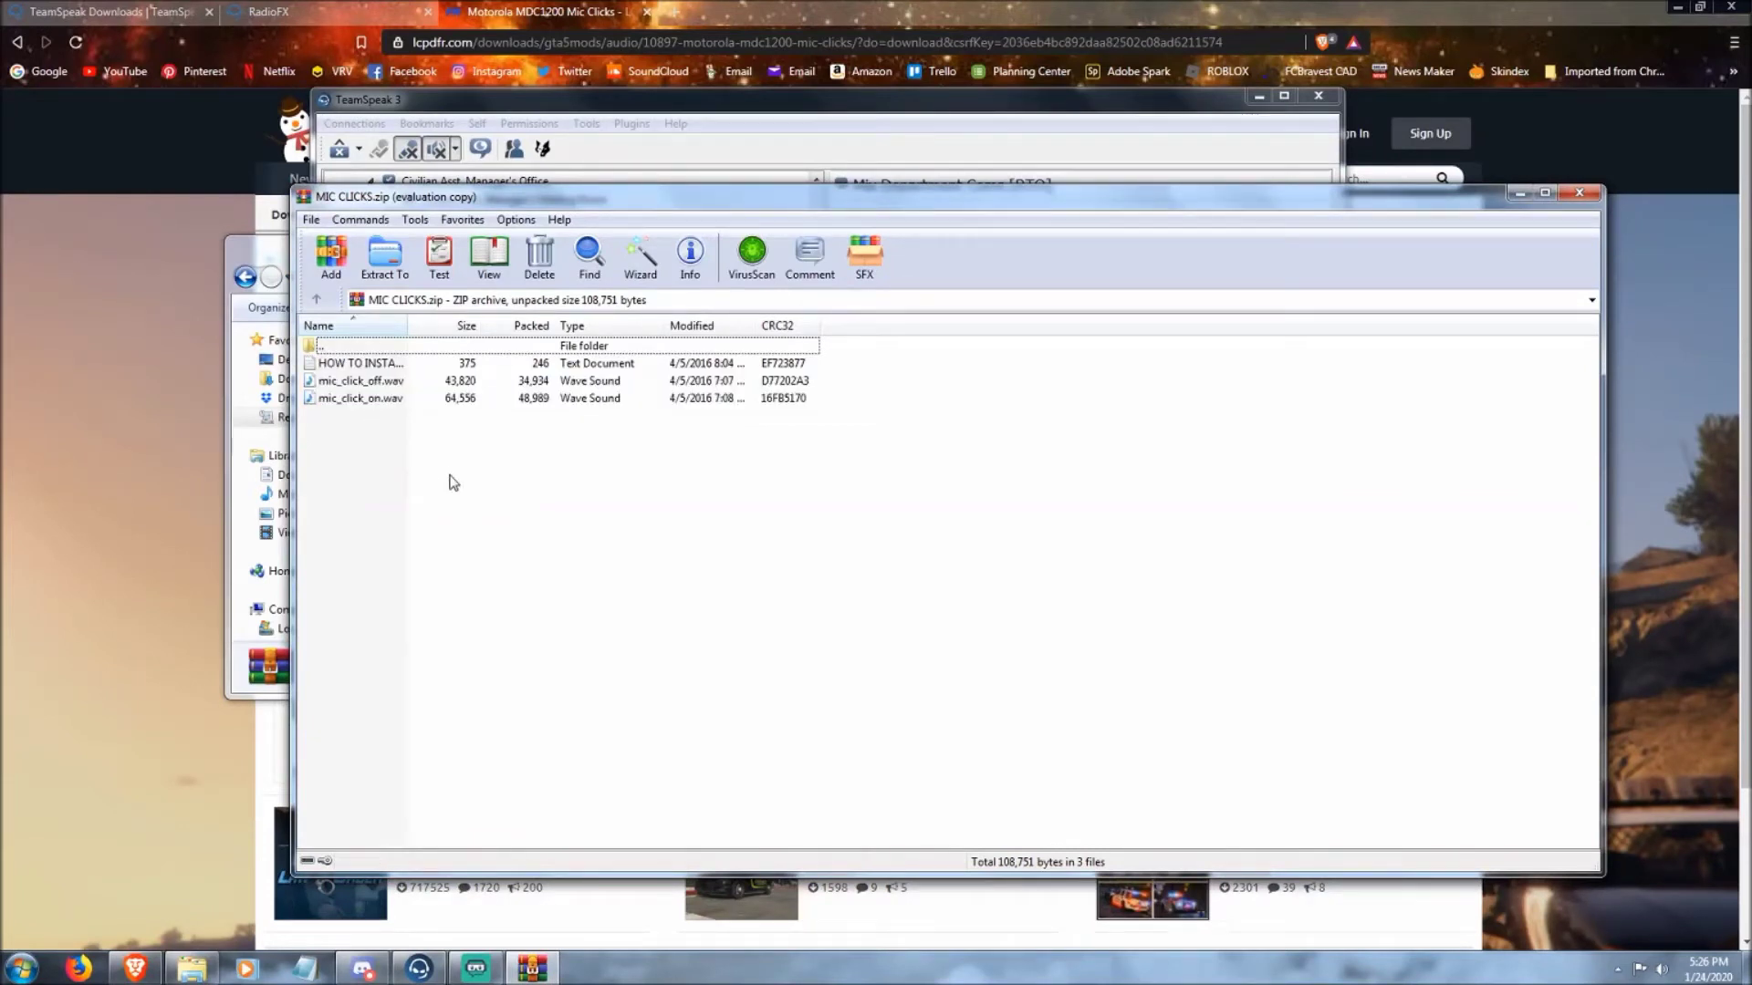
drag(358, 428, 390, 387)
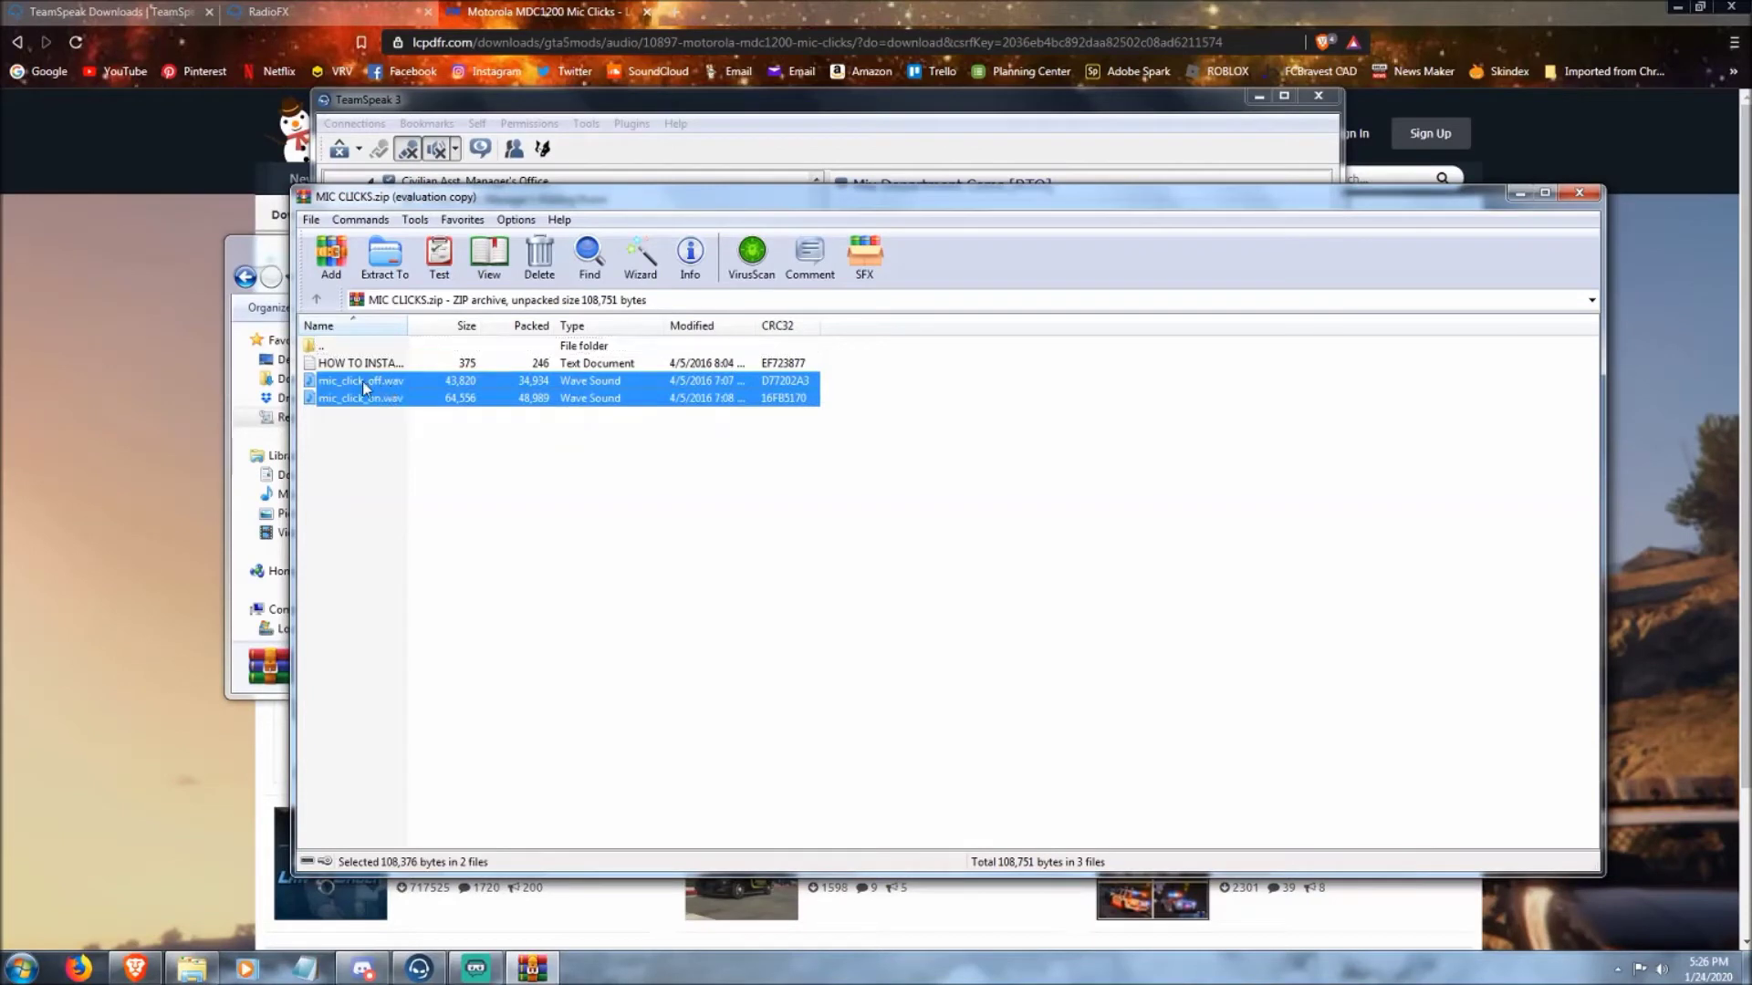
right_click(365, 385)
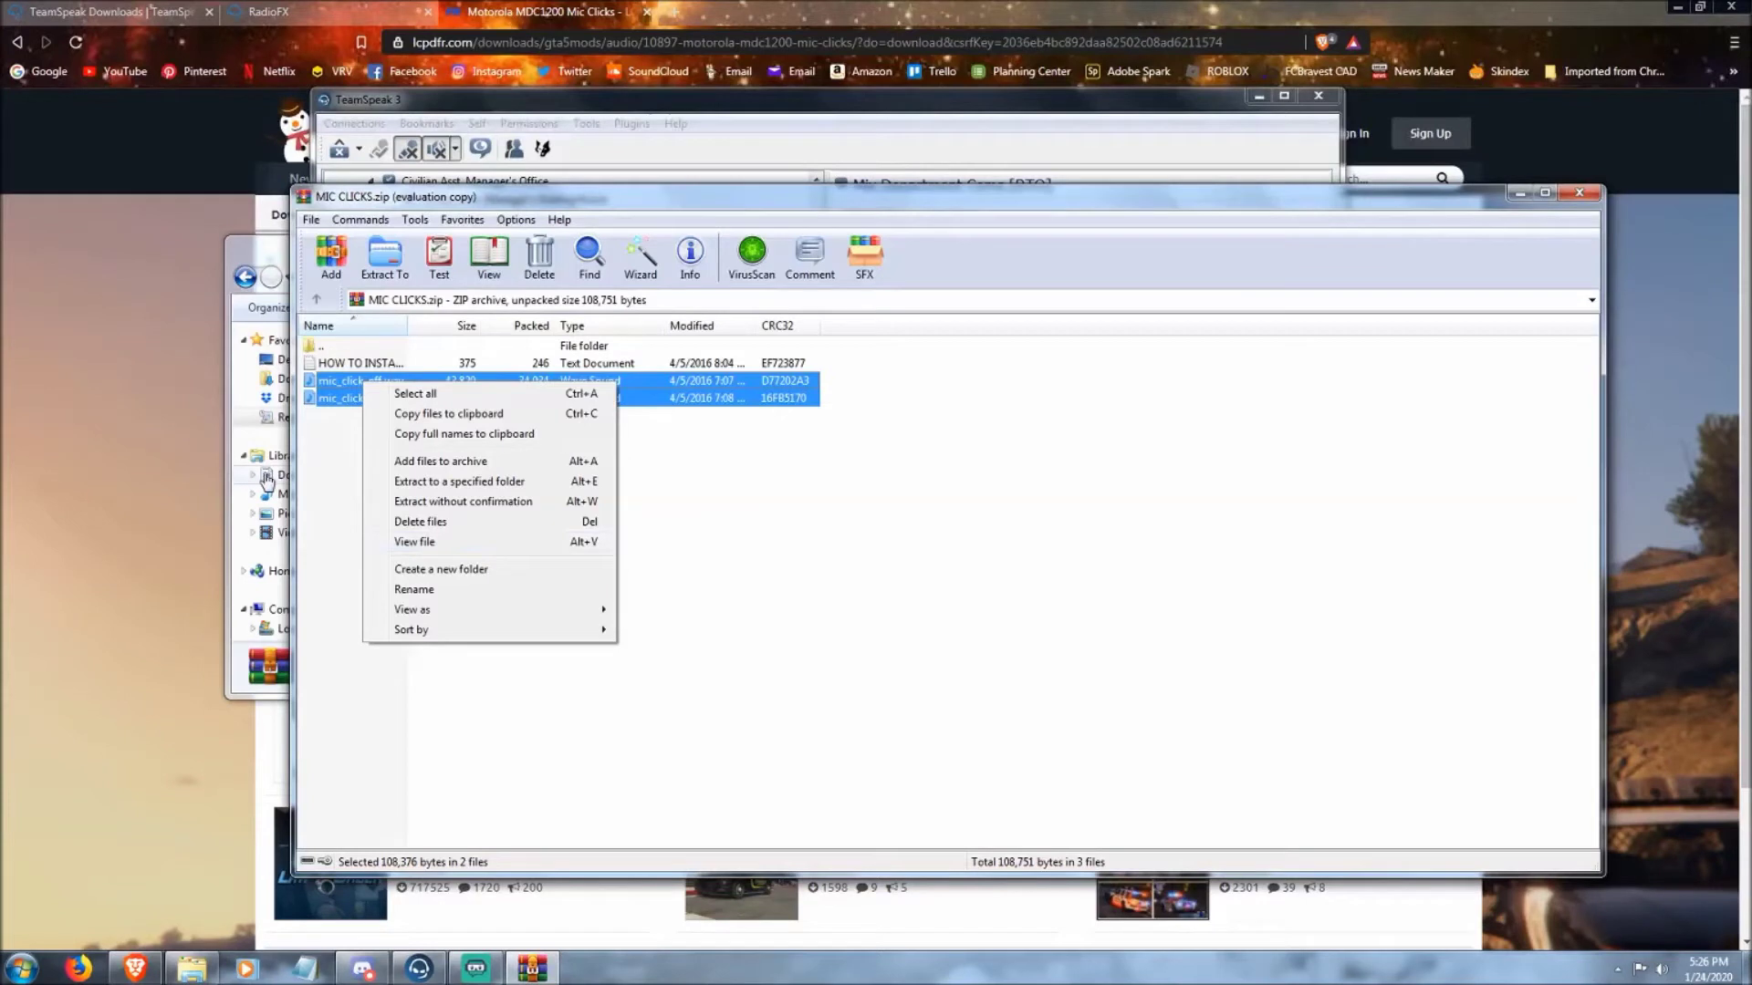
click(1024, 594)
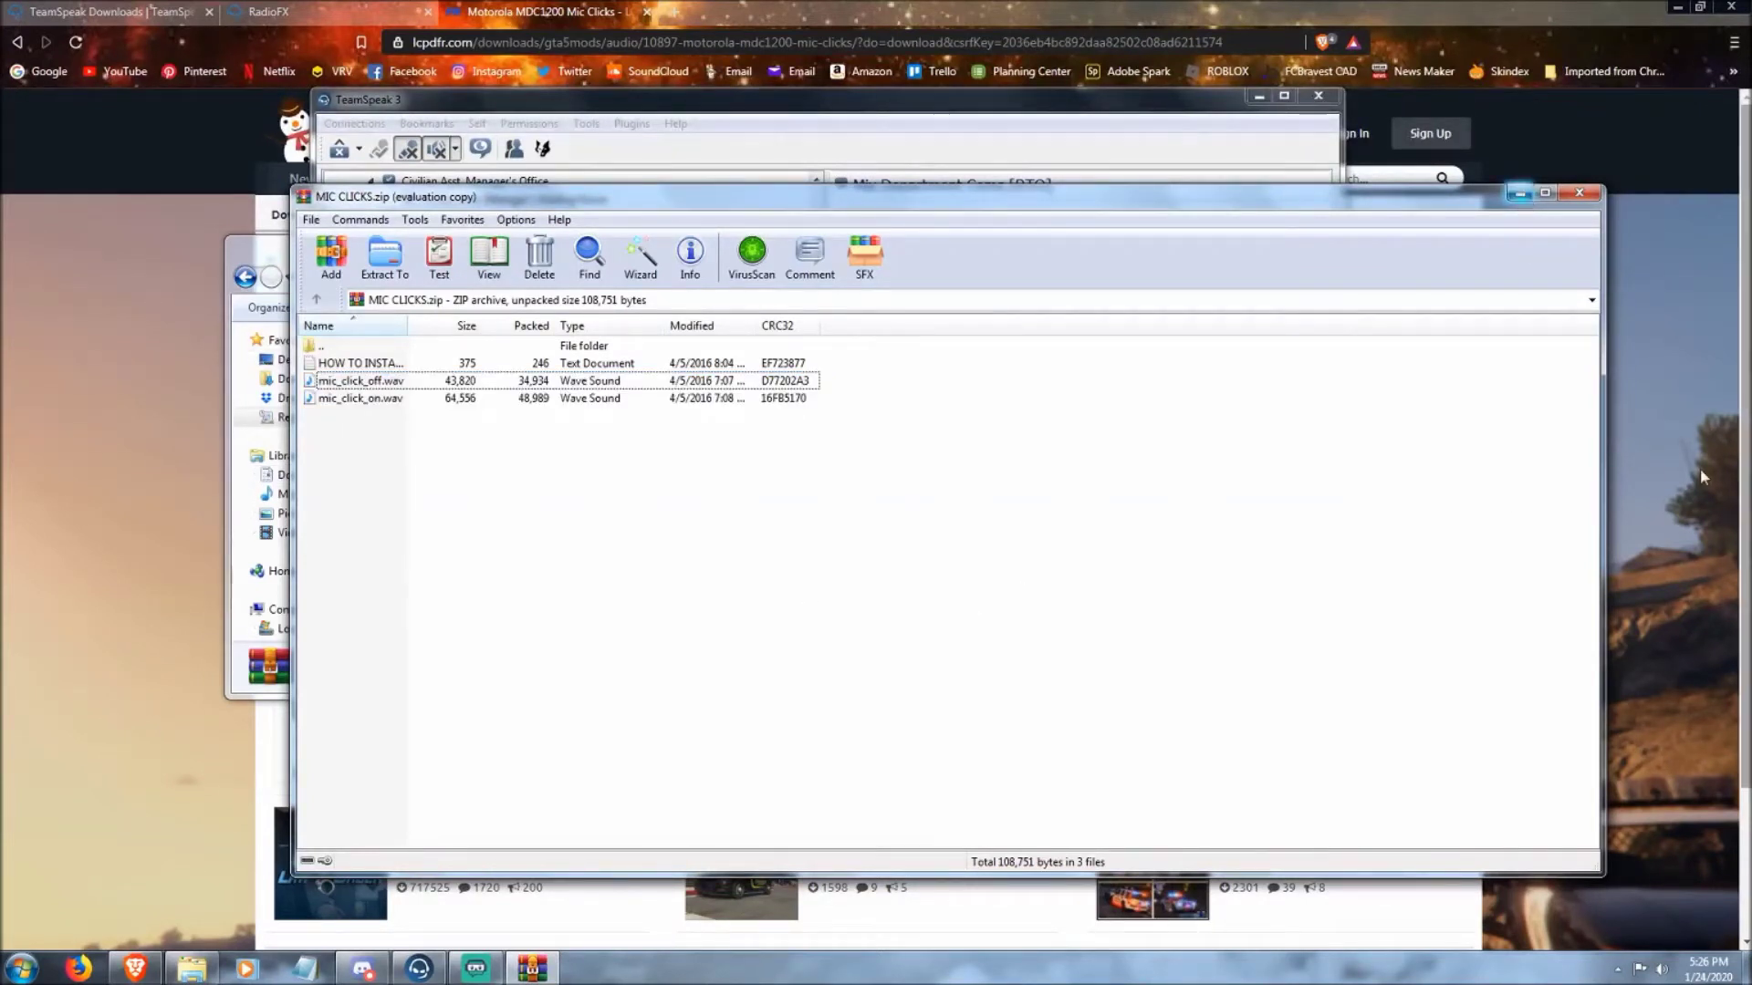
- Show the desktop and check which options the TeamSpeak 3 Client entry offers among the Start programs
click(1745, 962)
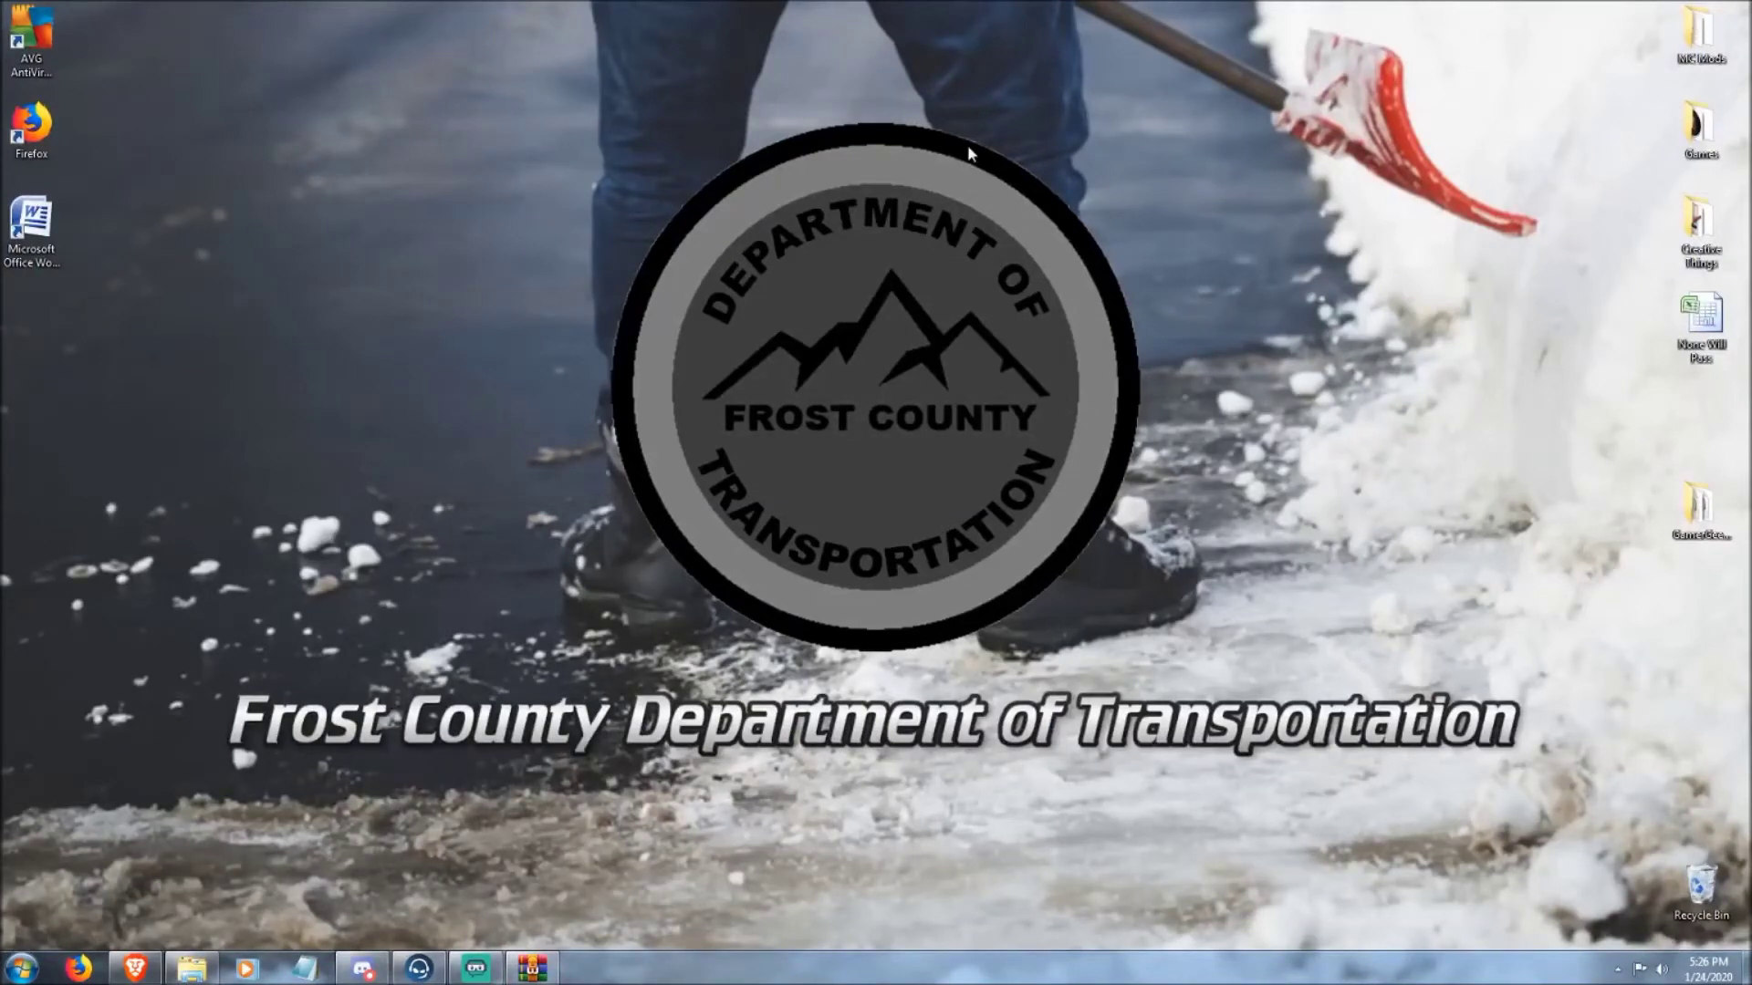
click(19, 968)
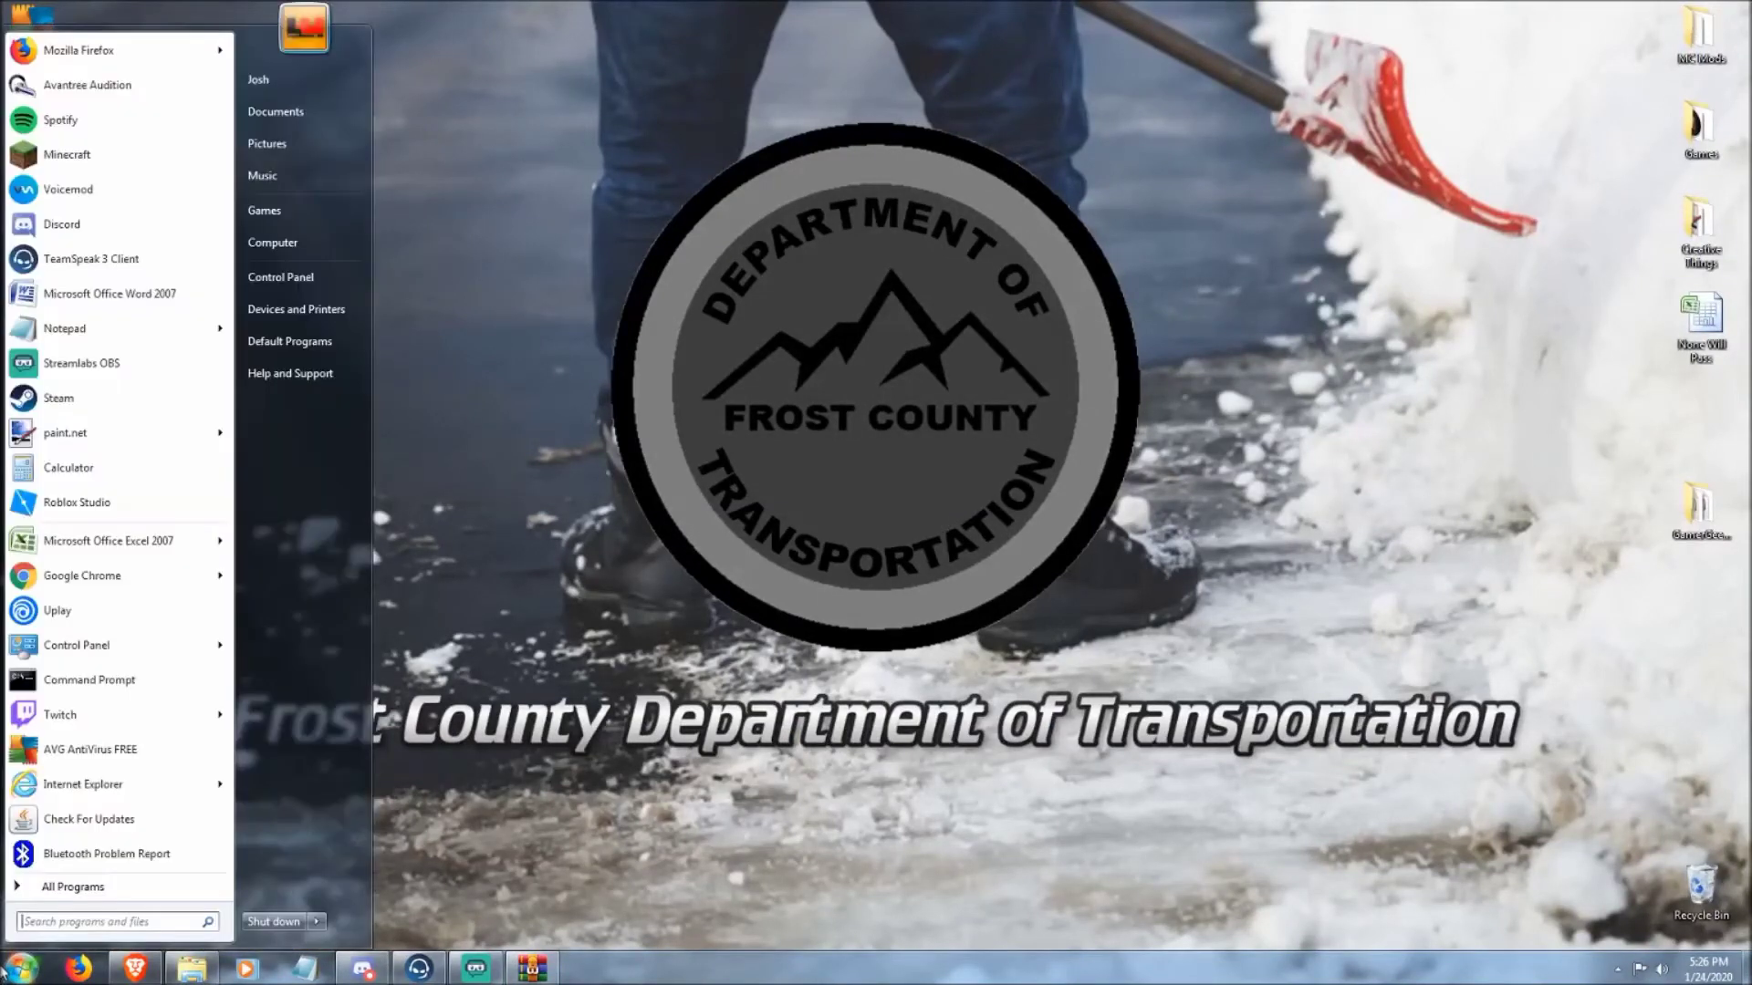
right_click(69, 266)
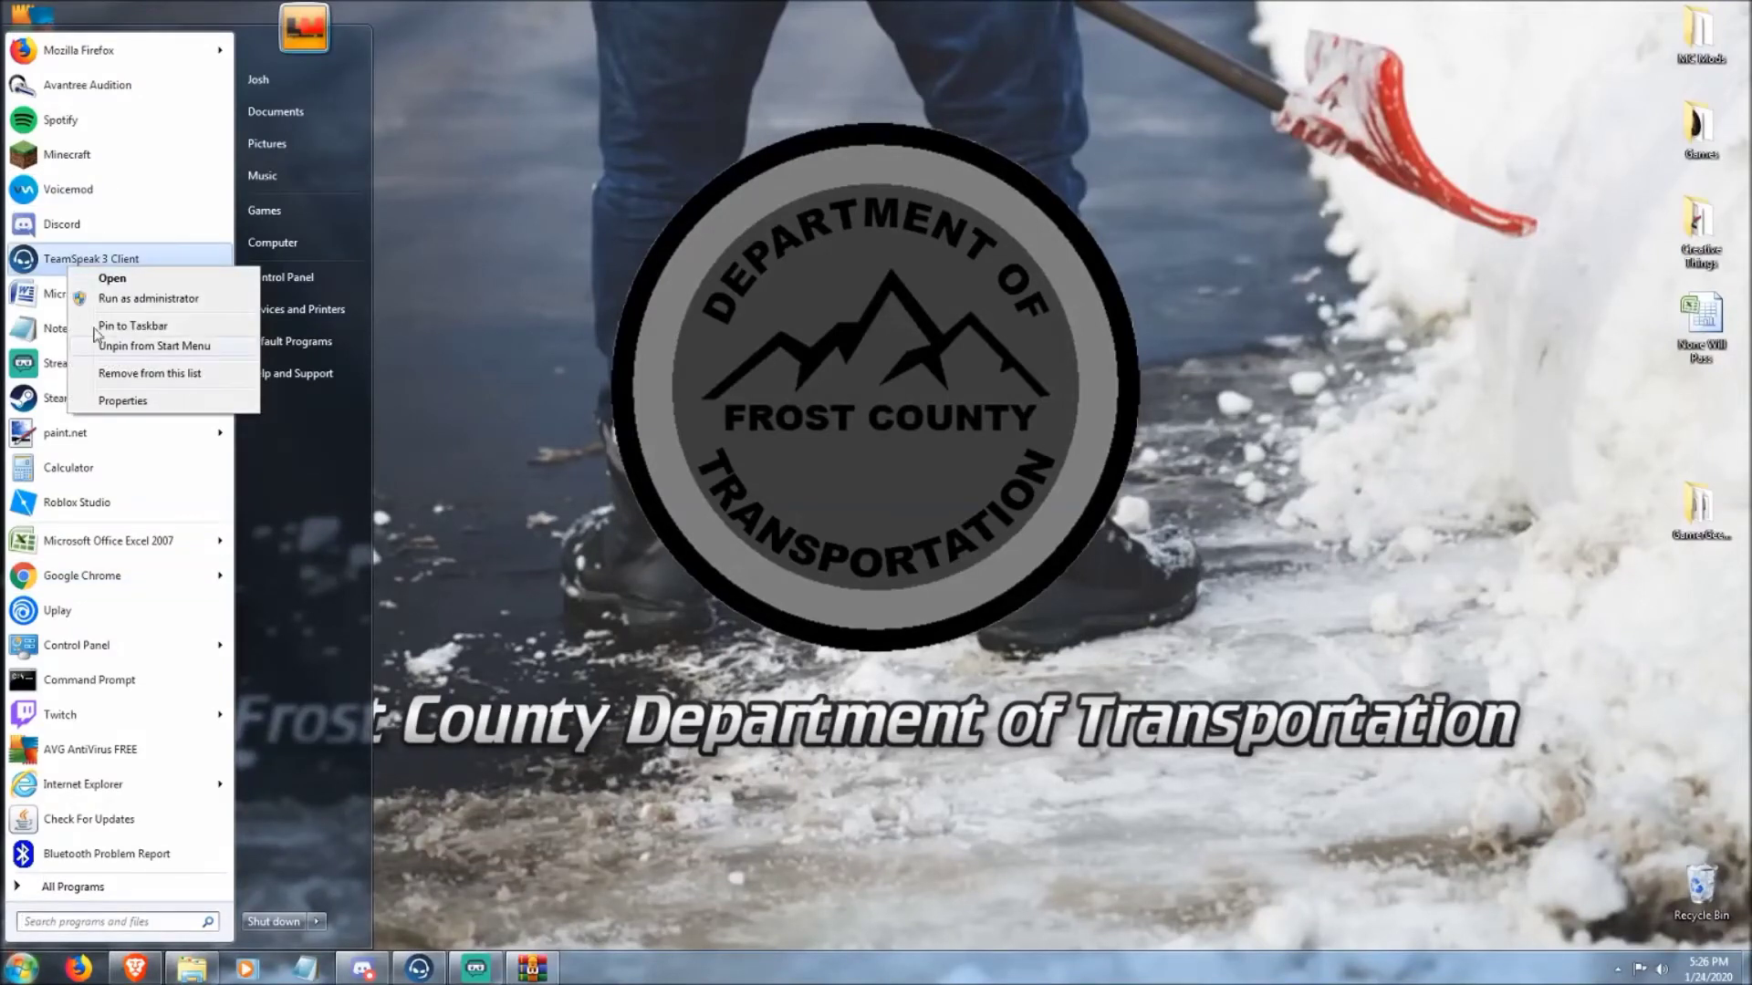
click(792, 501)
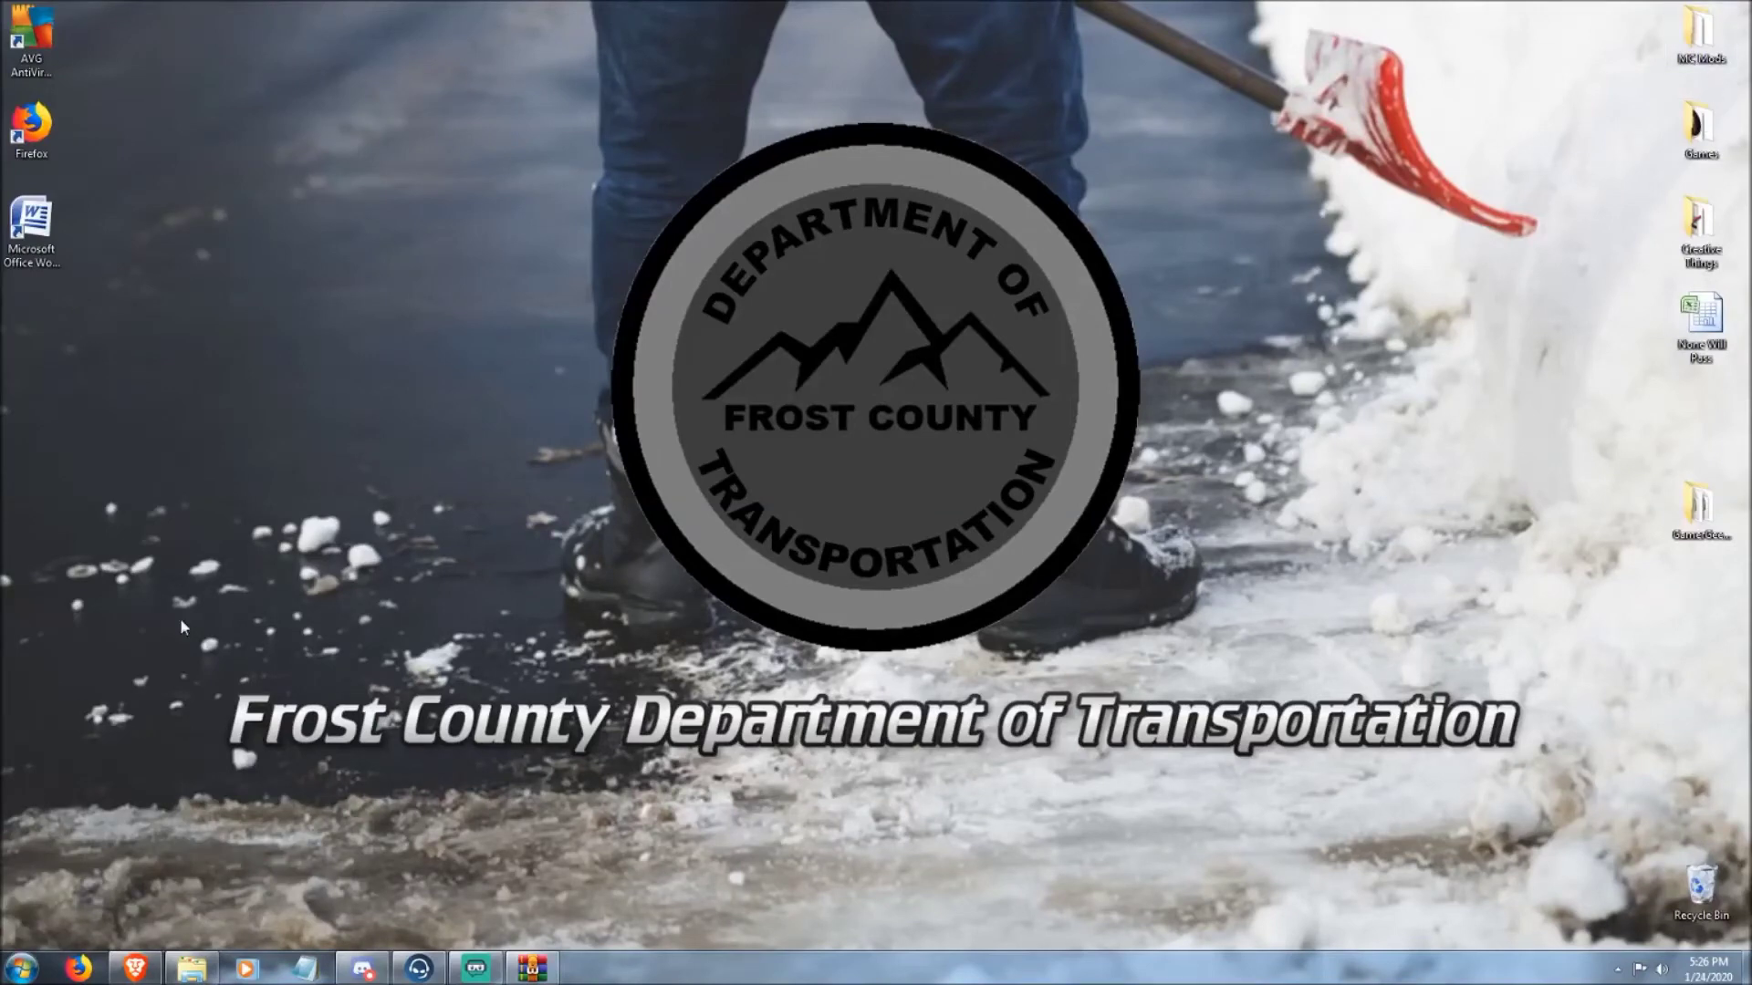
- Open the Social Media Stuff folder inside the desktop Games folder and go to the TeamSpeak 3 Client shortcut's file location
double_click(1701, 128)
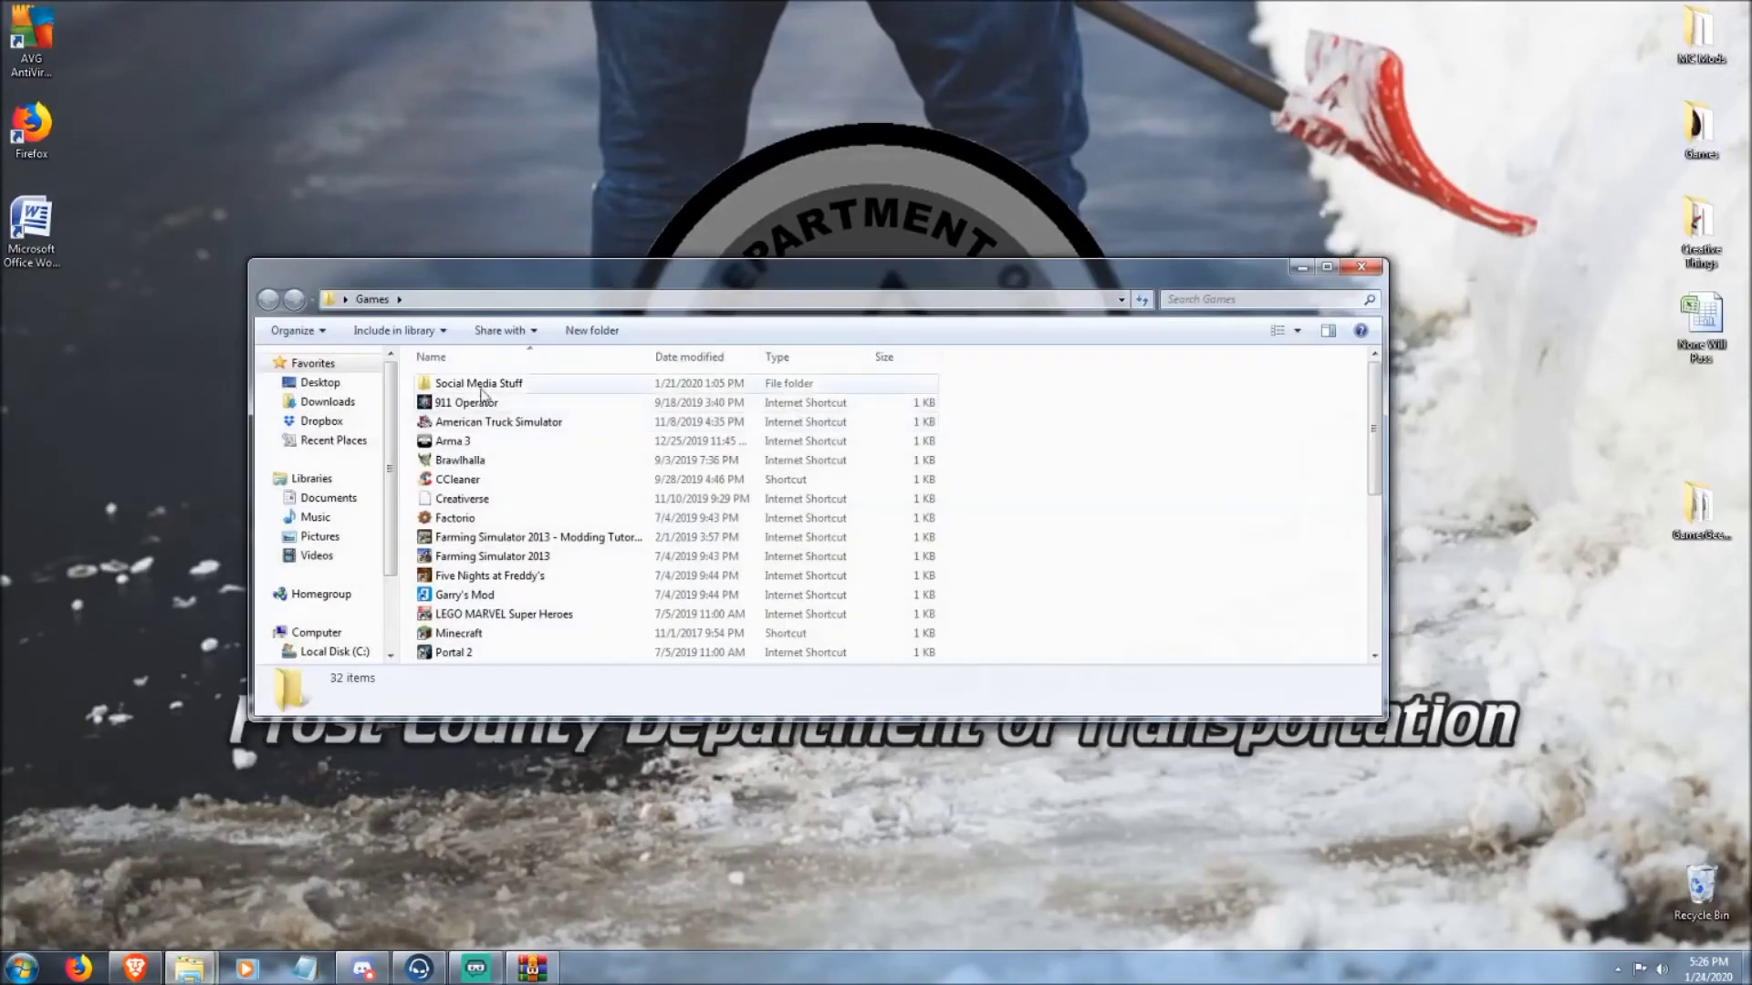
double_click(482, 387)
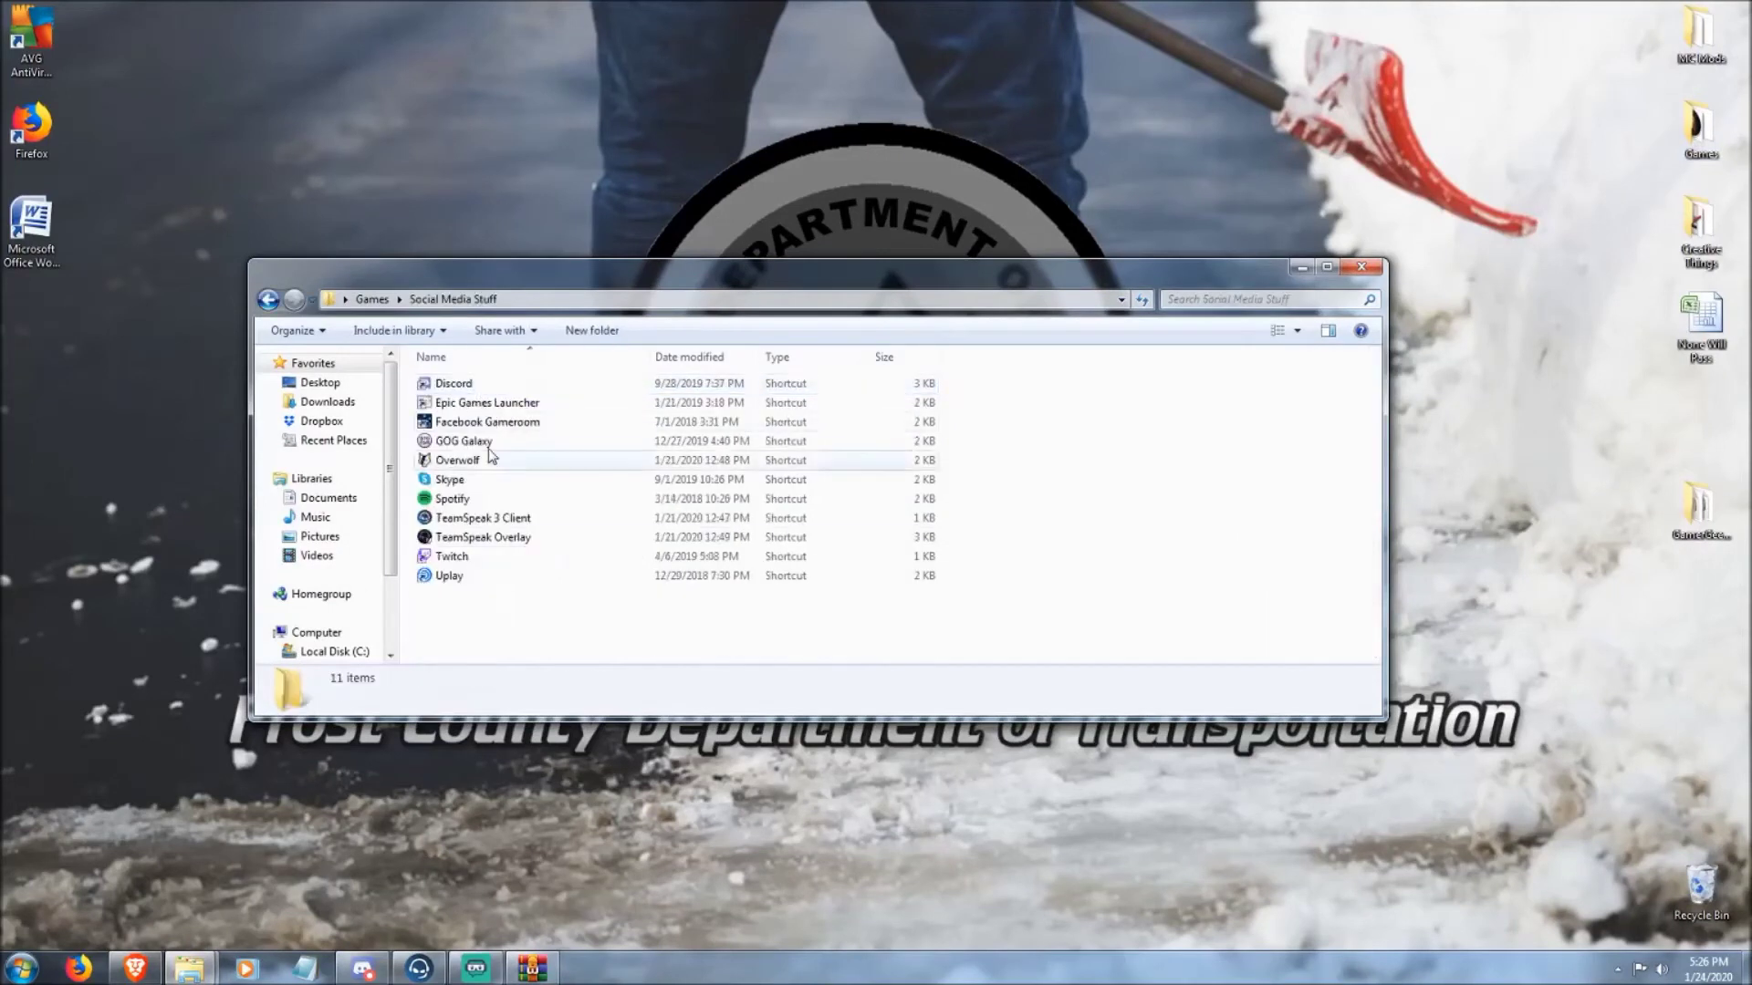
click(450, 521)
right_click(447, 526)
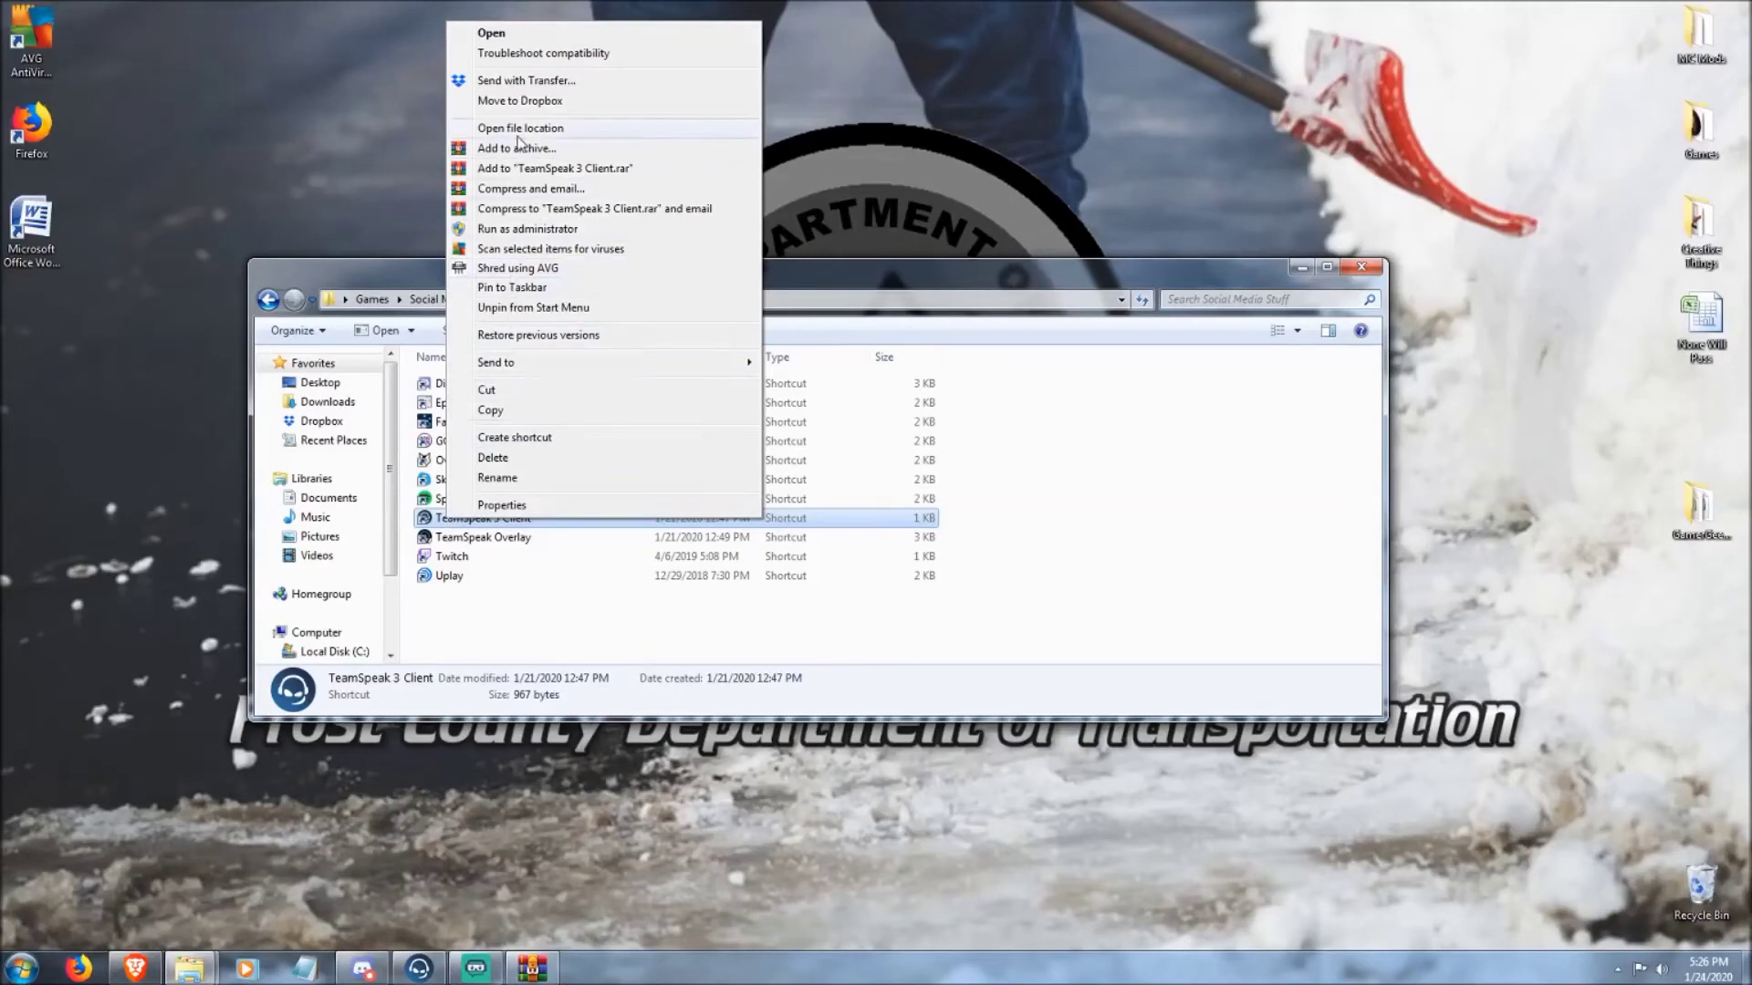
click(507, 130)
click(1148, 642)
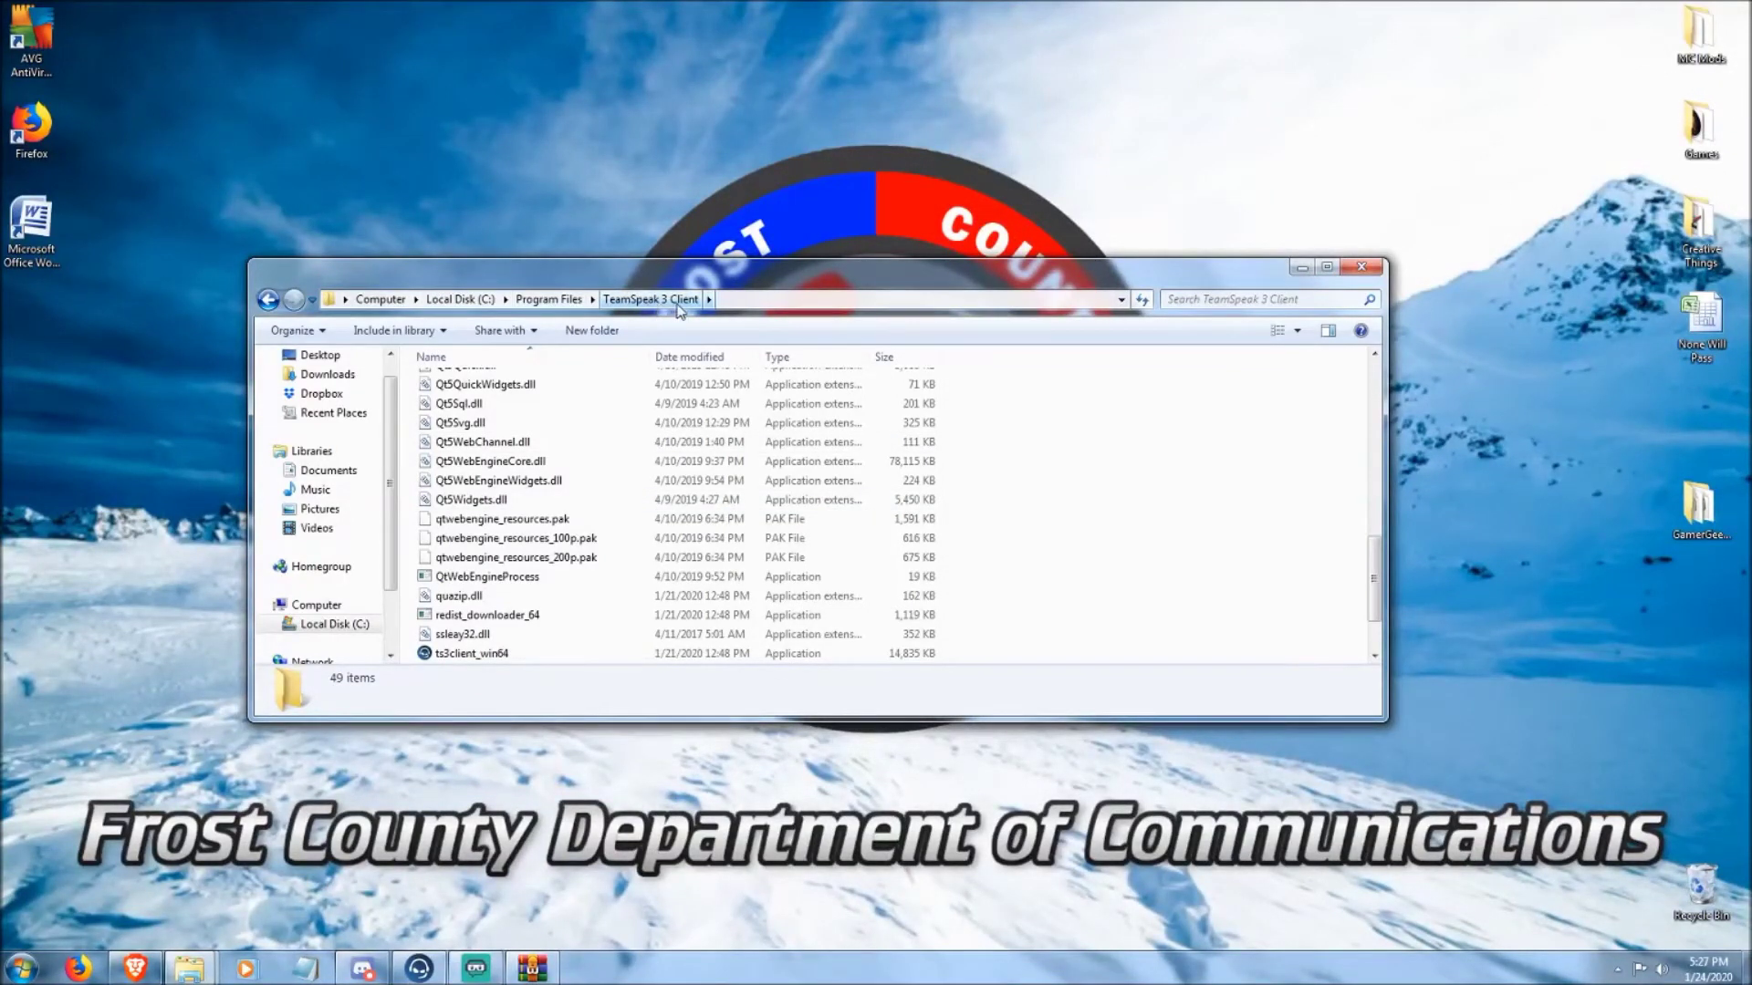
- Open the default folder inside the sound folder of the TeamSpeak 3 Client installation
scroll(532, 497, up, 11)
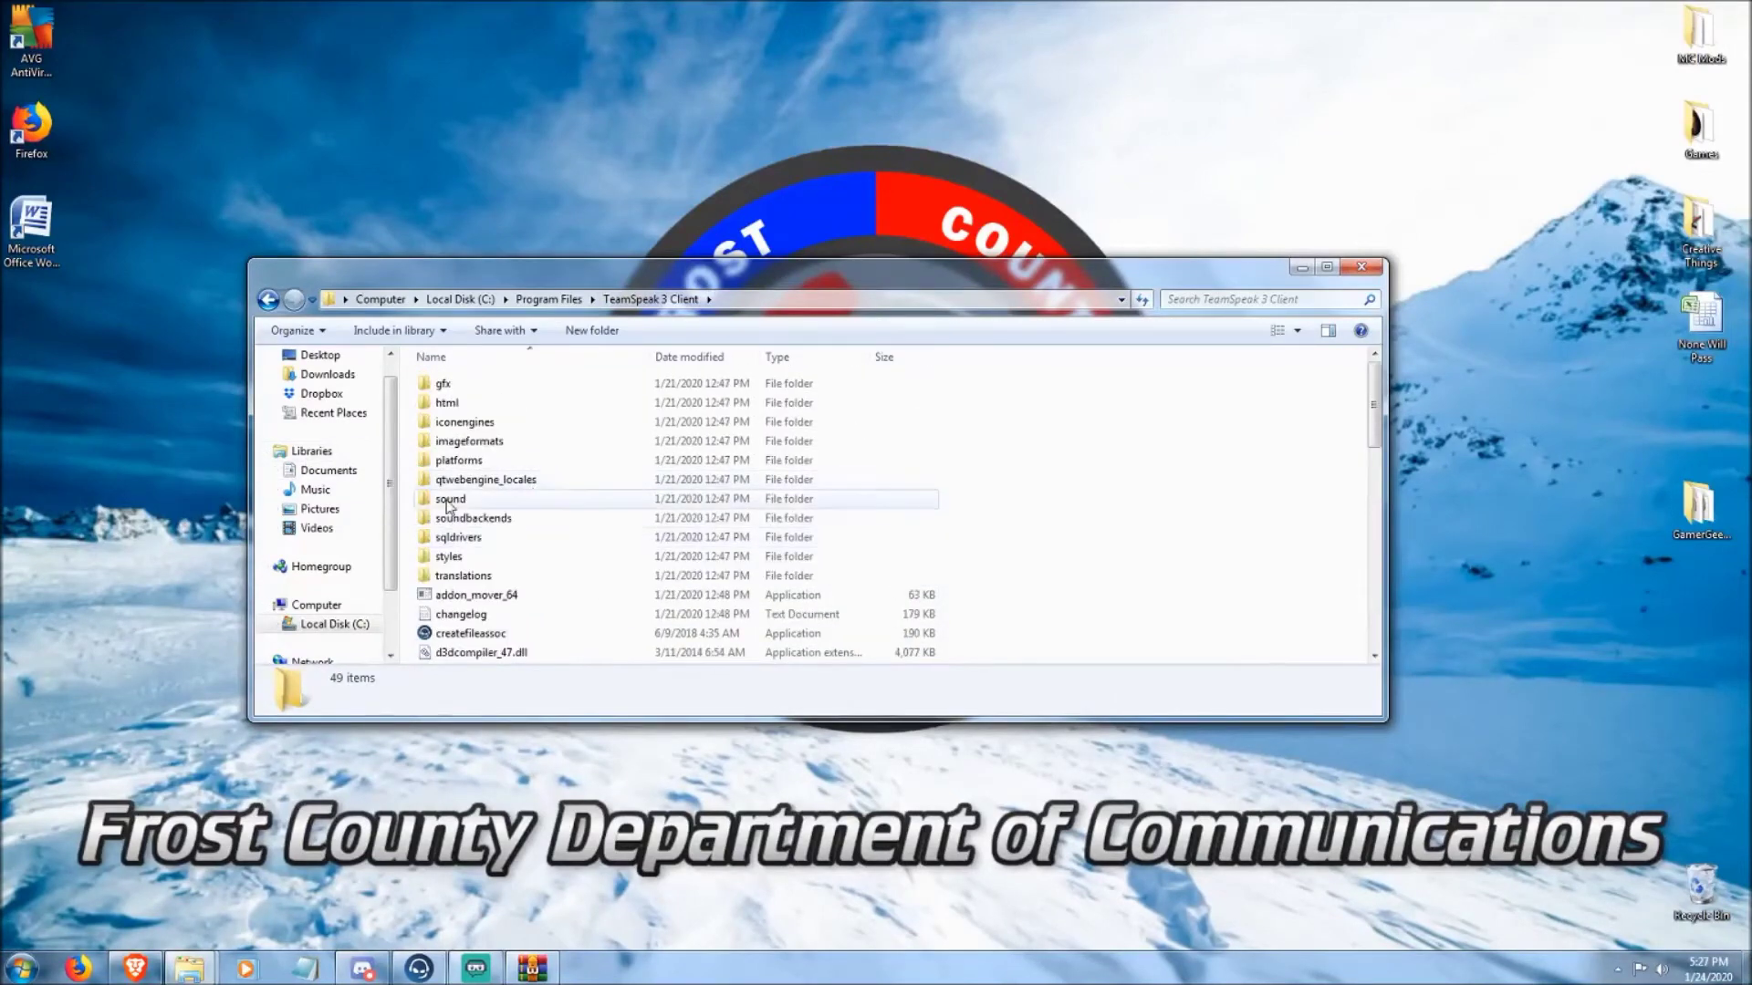
double_click(444, 498)
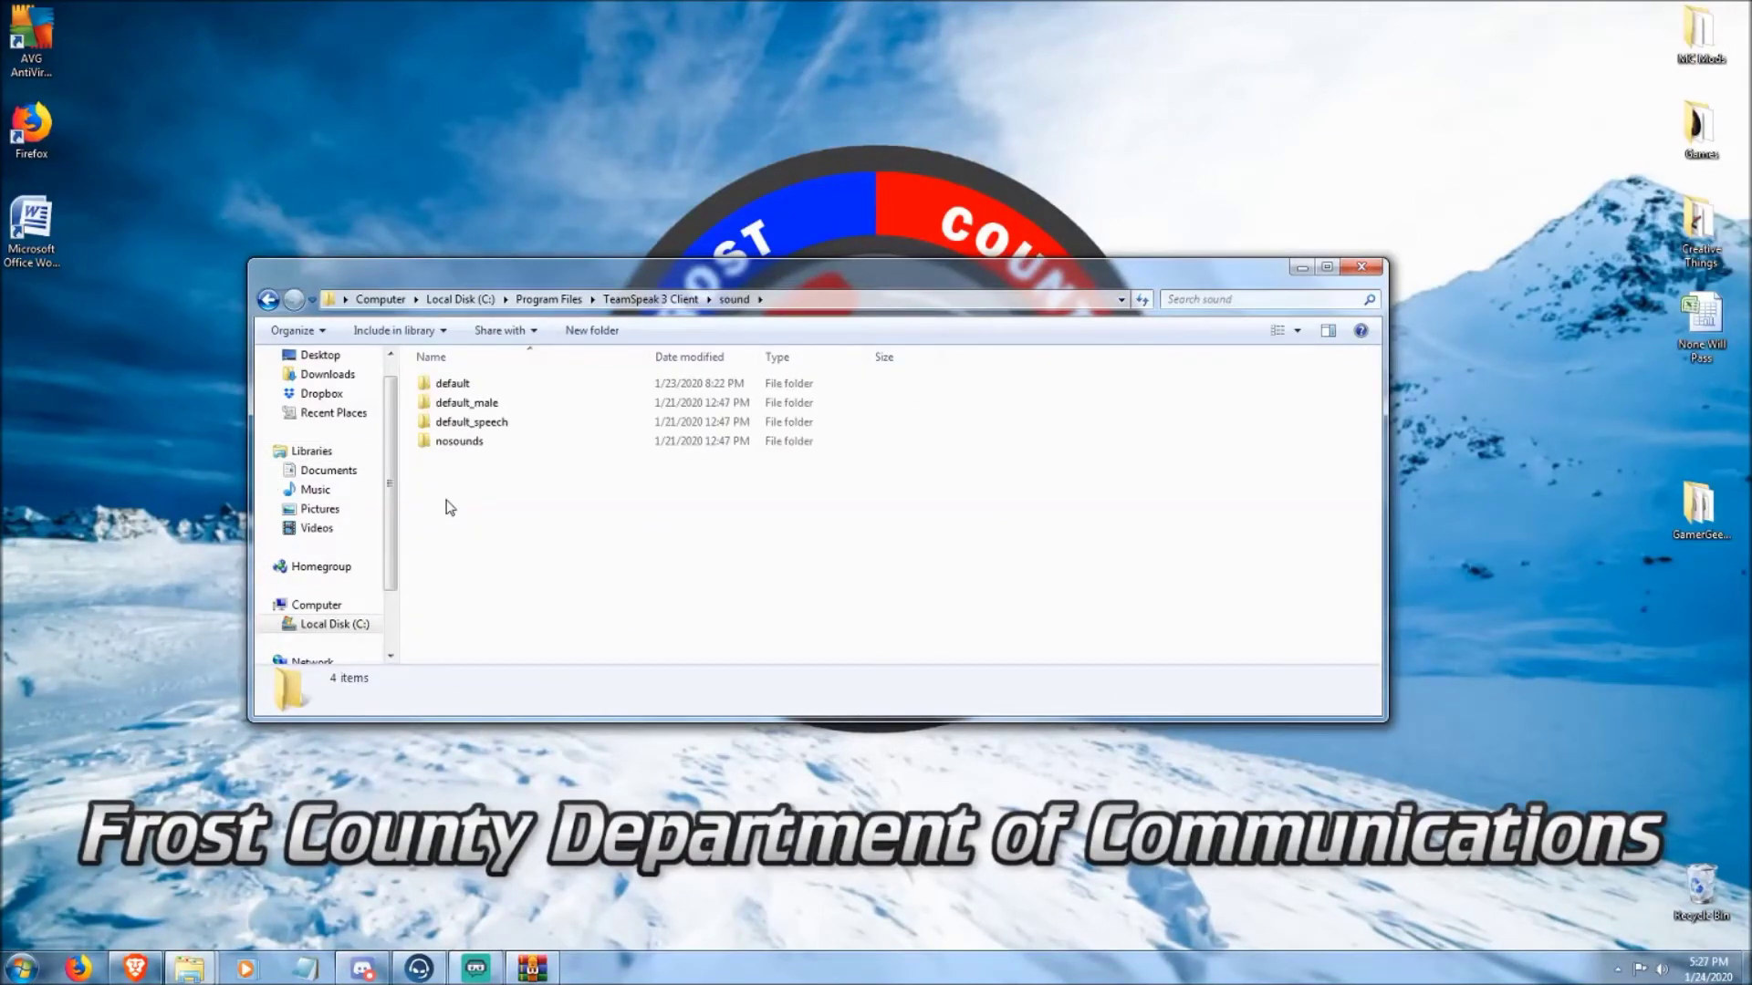
double_click(454, 388)
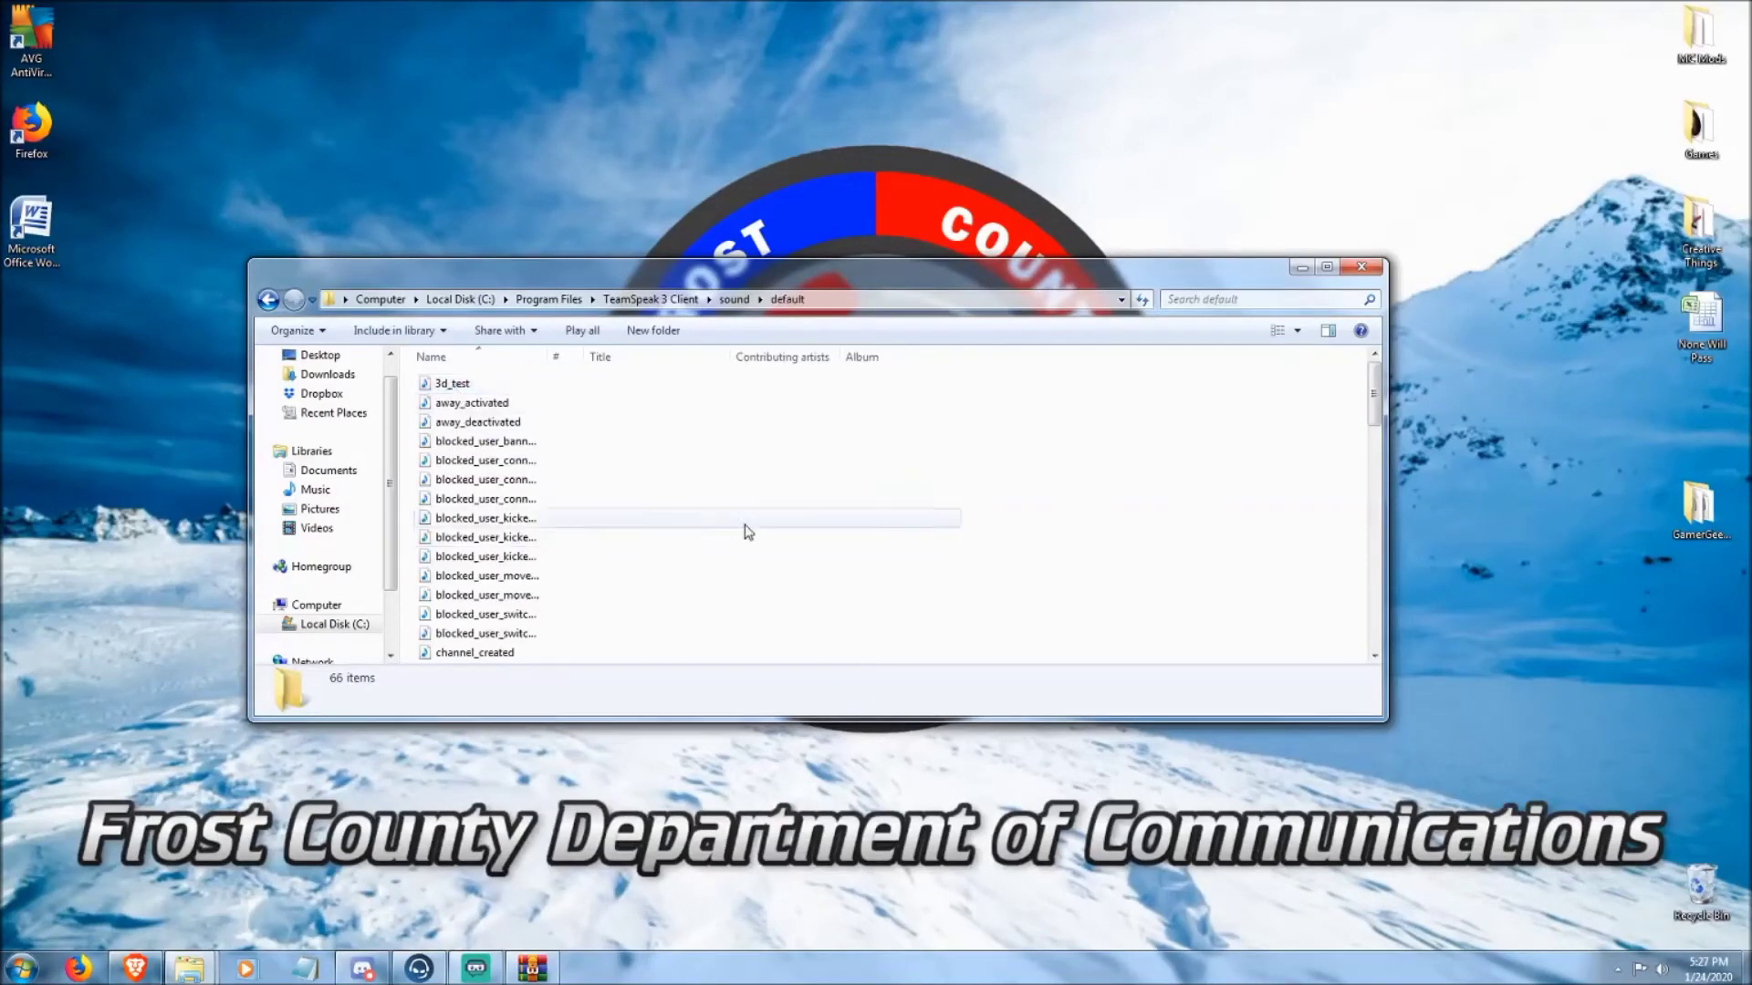
- Look through the default sound folder for the mic_click_off and mic_click_on files
scroll(735, 538, down, 10)
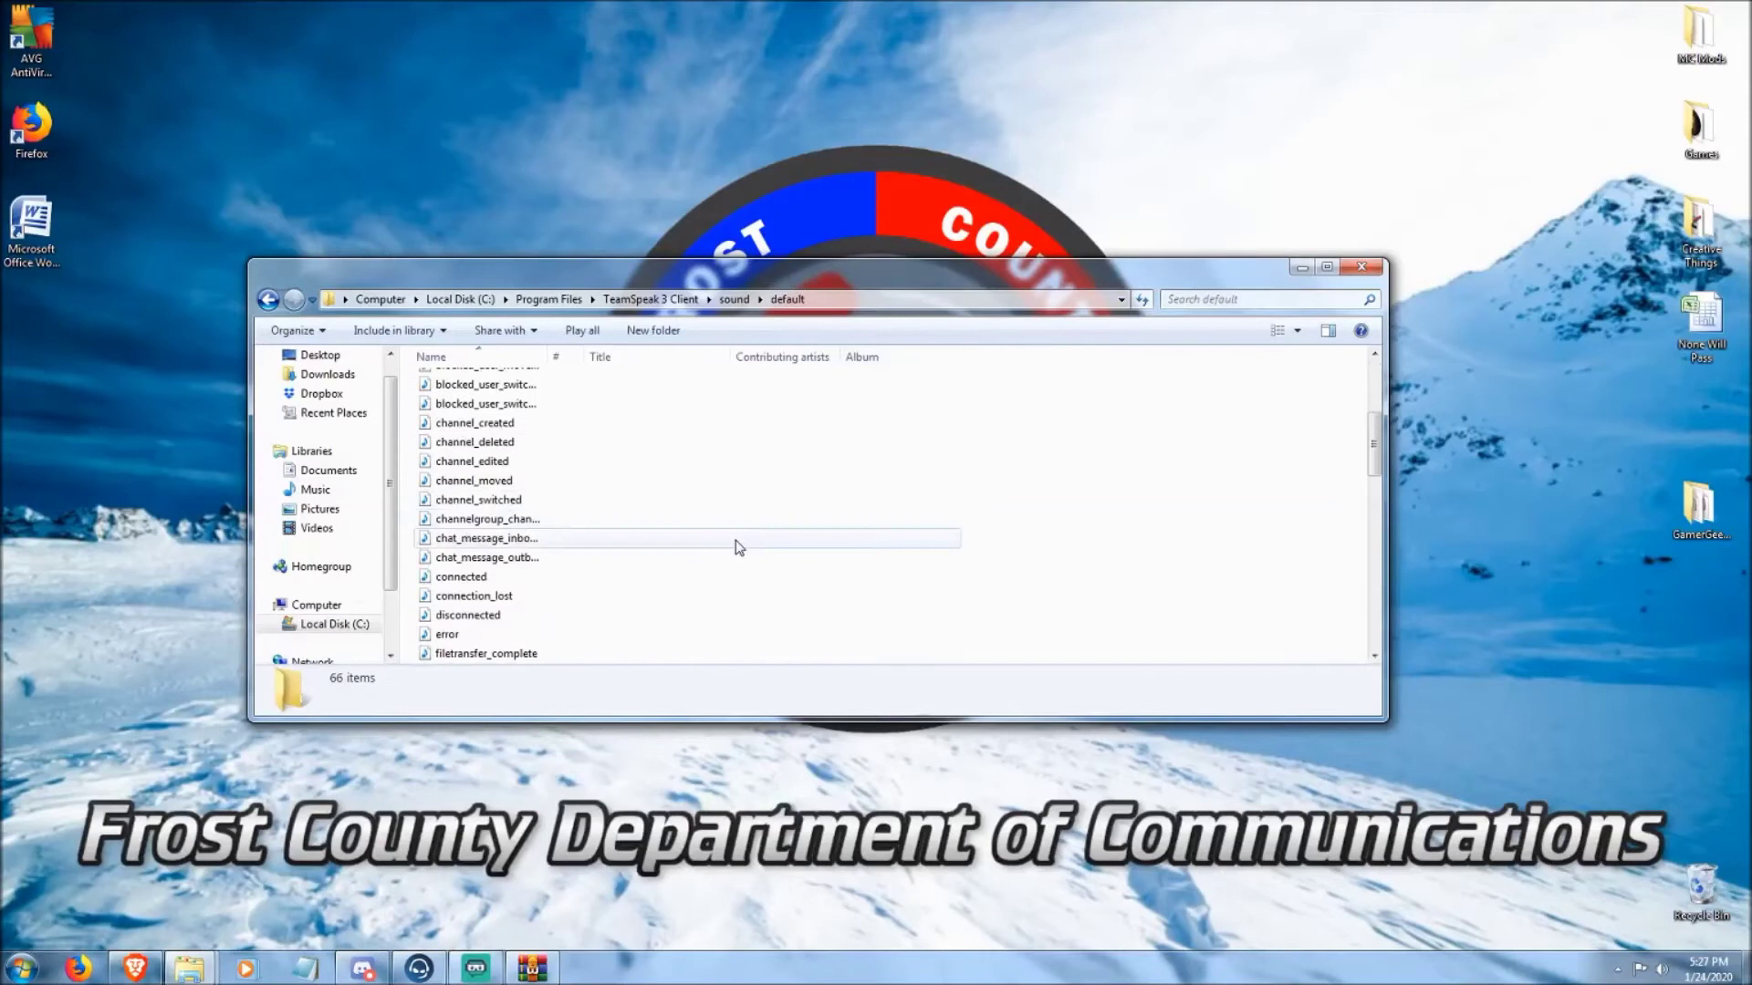
scroll(713, 529, down, 9)
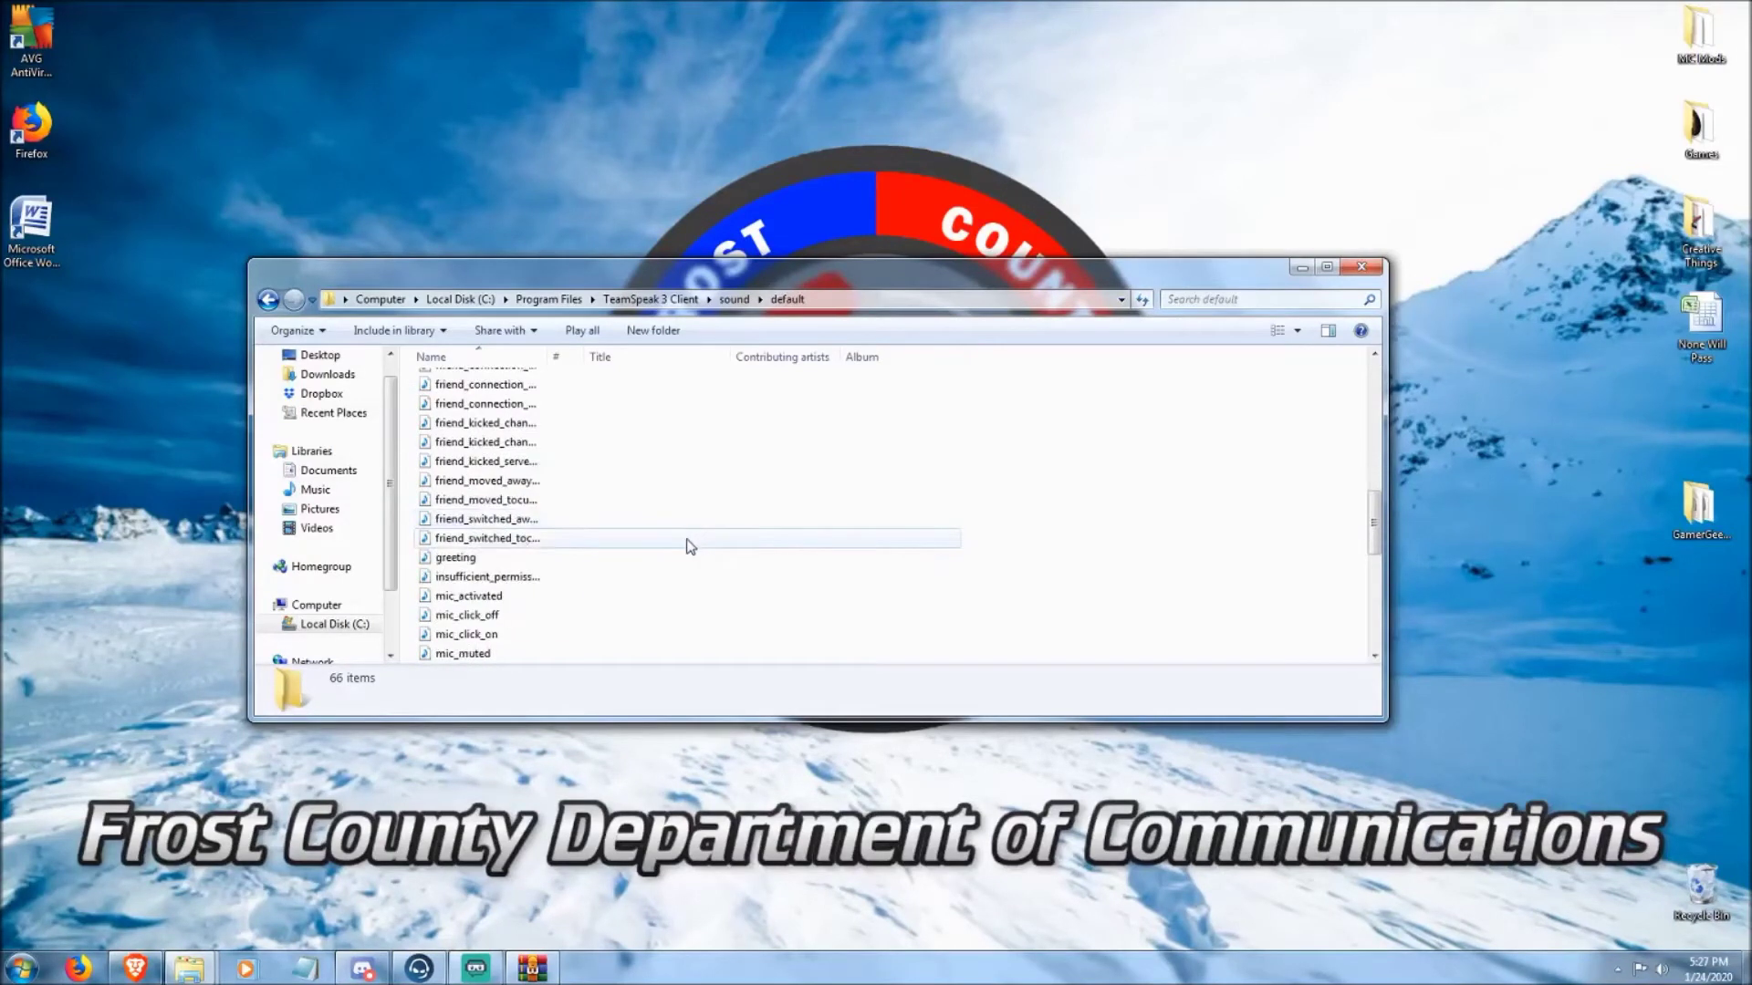
scroll(686, 552, up, 2)
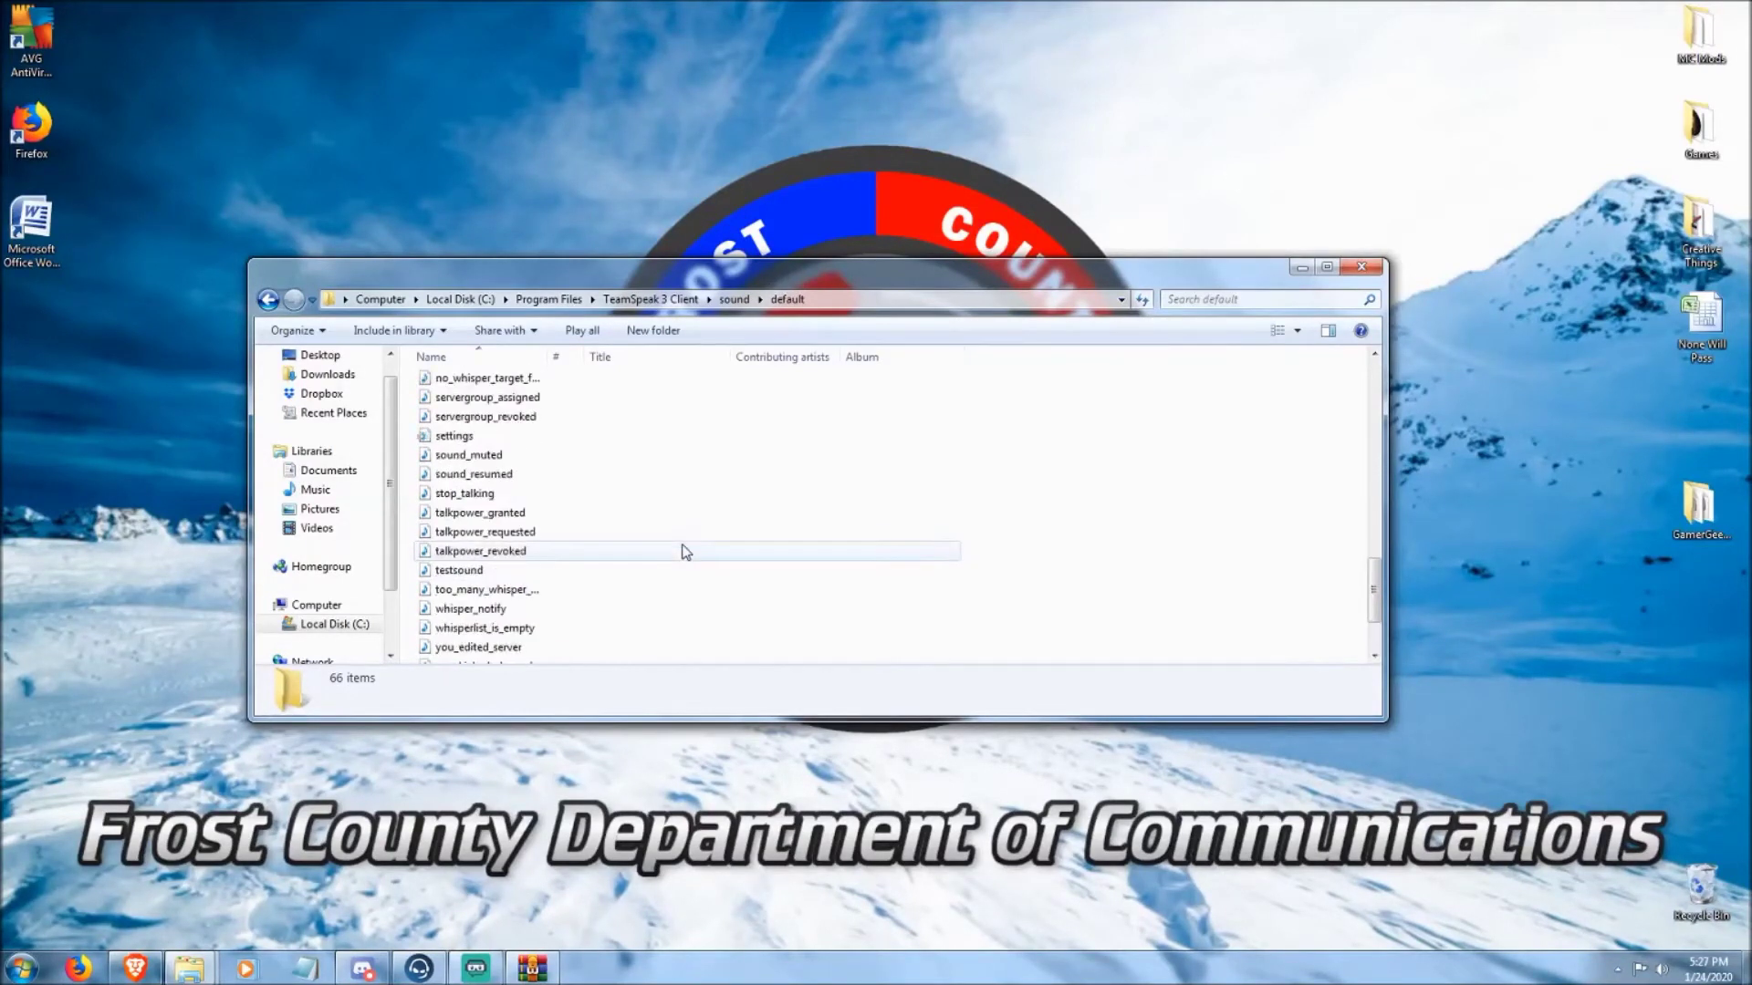
scroll(686, 552, down, 2)
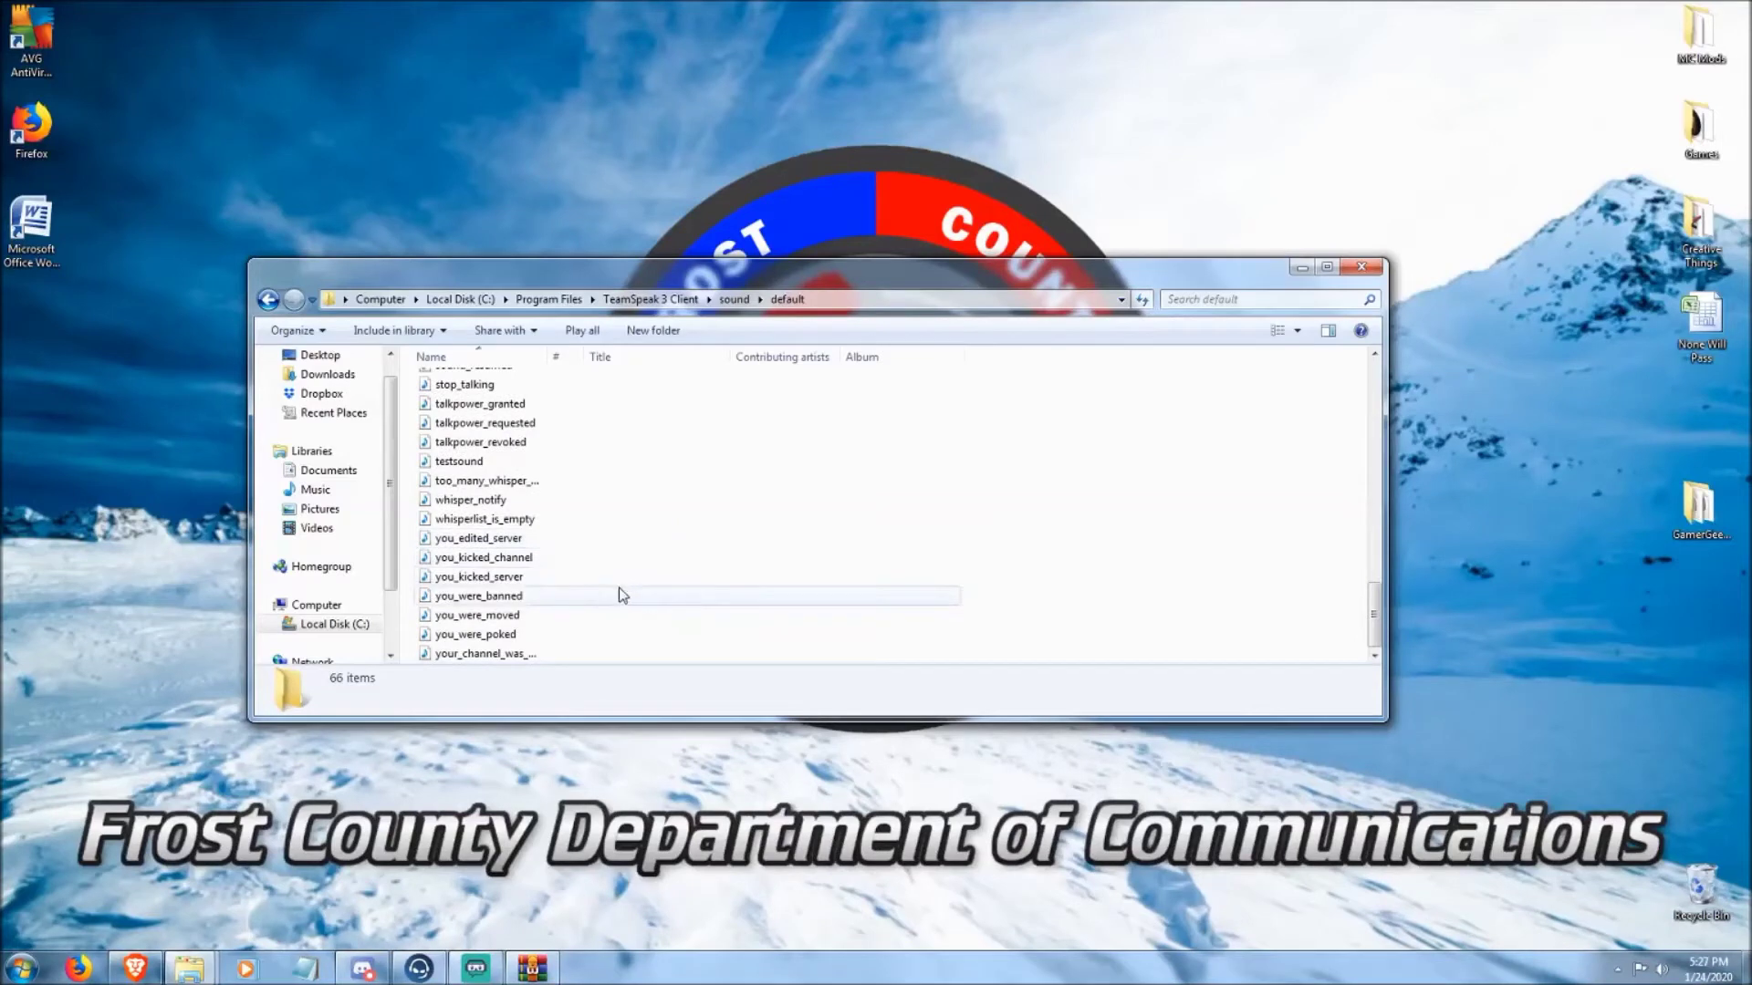
scroll(576, 598, up, 2)
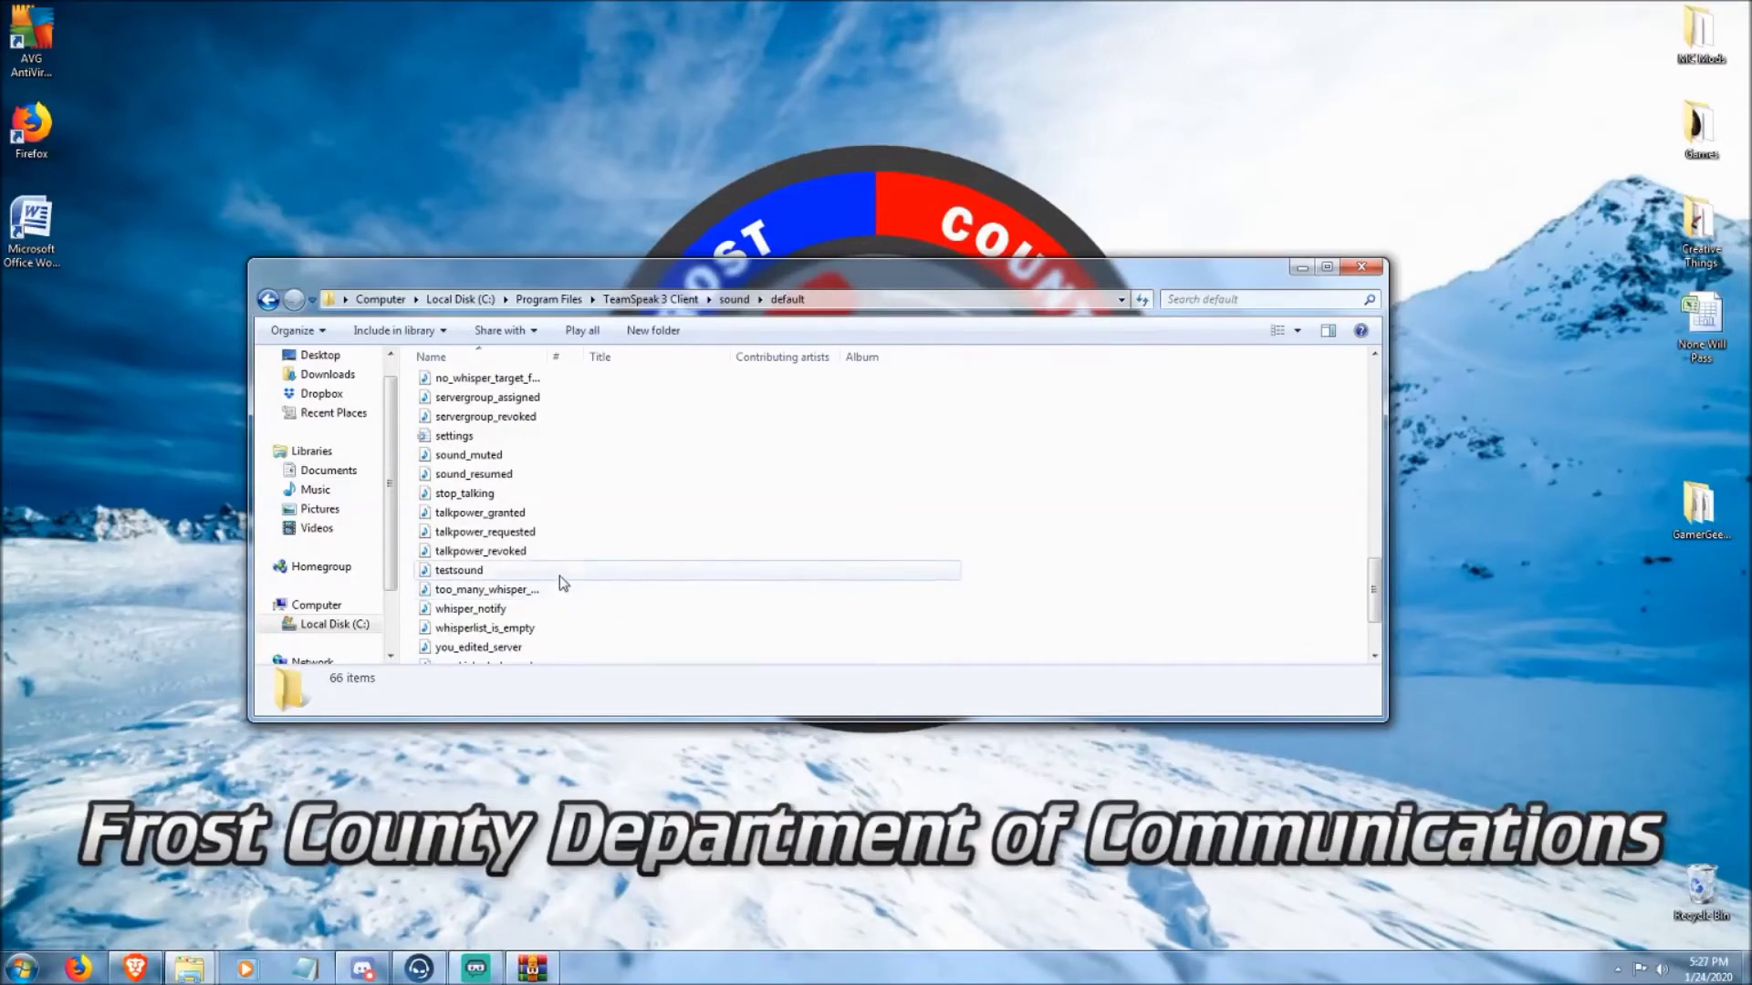
scroll(534, 575, up, 3)
scroll(519, 548, up, 3)
scroll(520, 548, up, 8)
scroll(675, 460, down, 12)
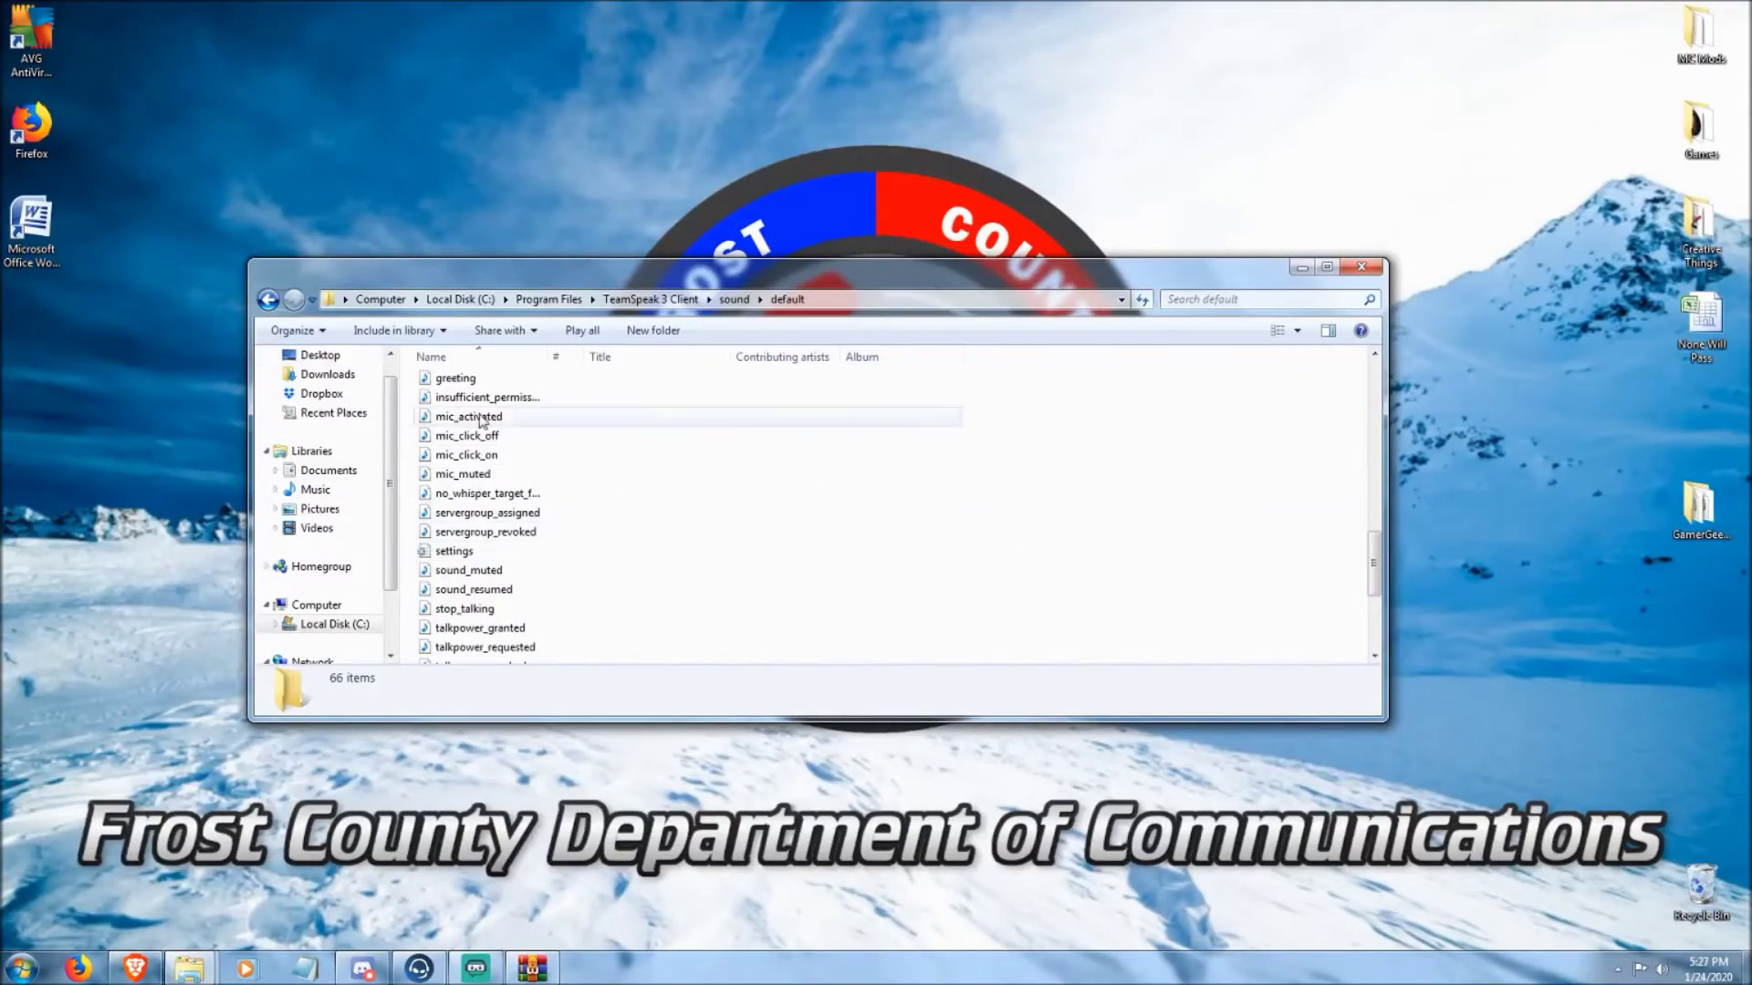
scroll(605, 547, down, 4)
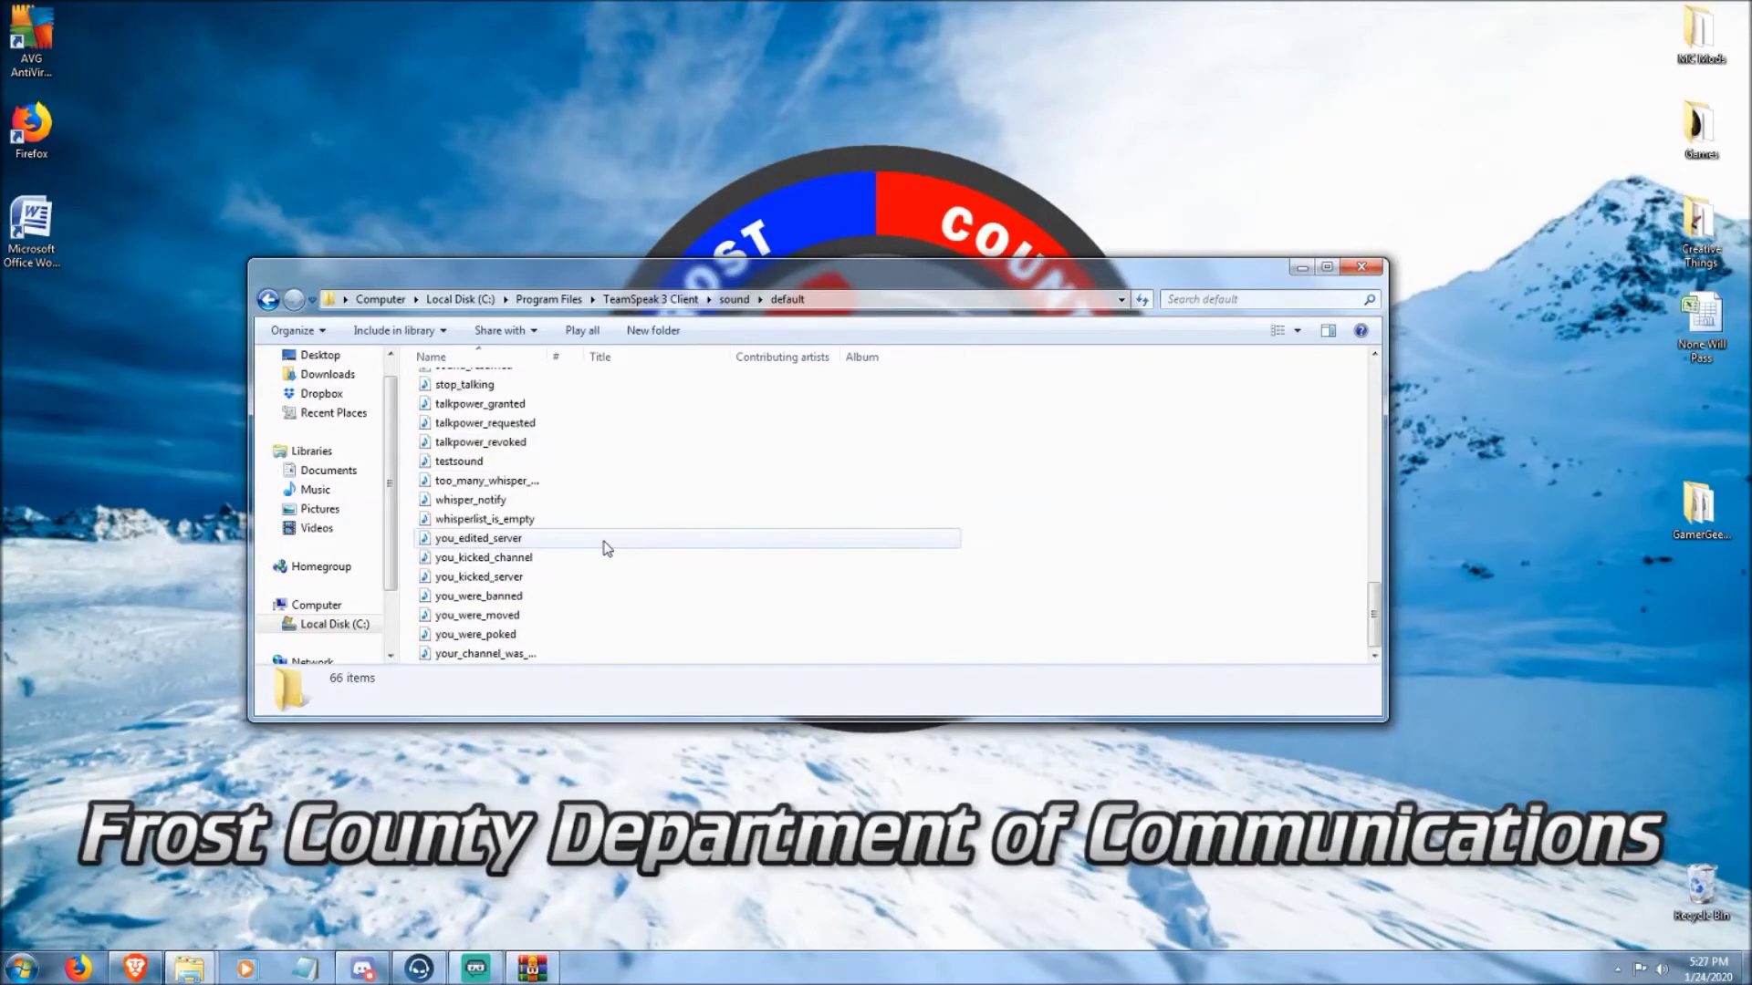
scroll(607, 548, up, 7)
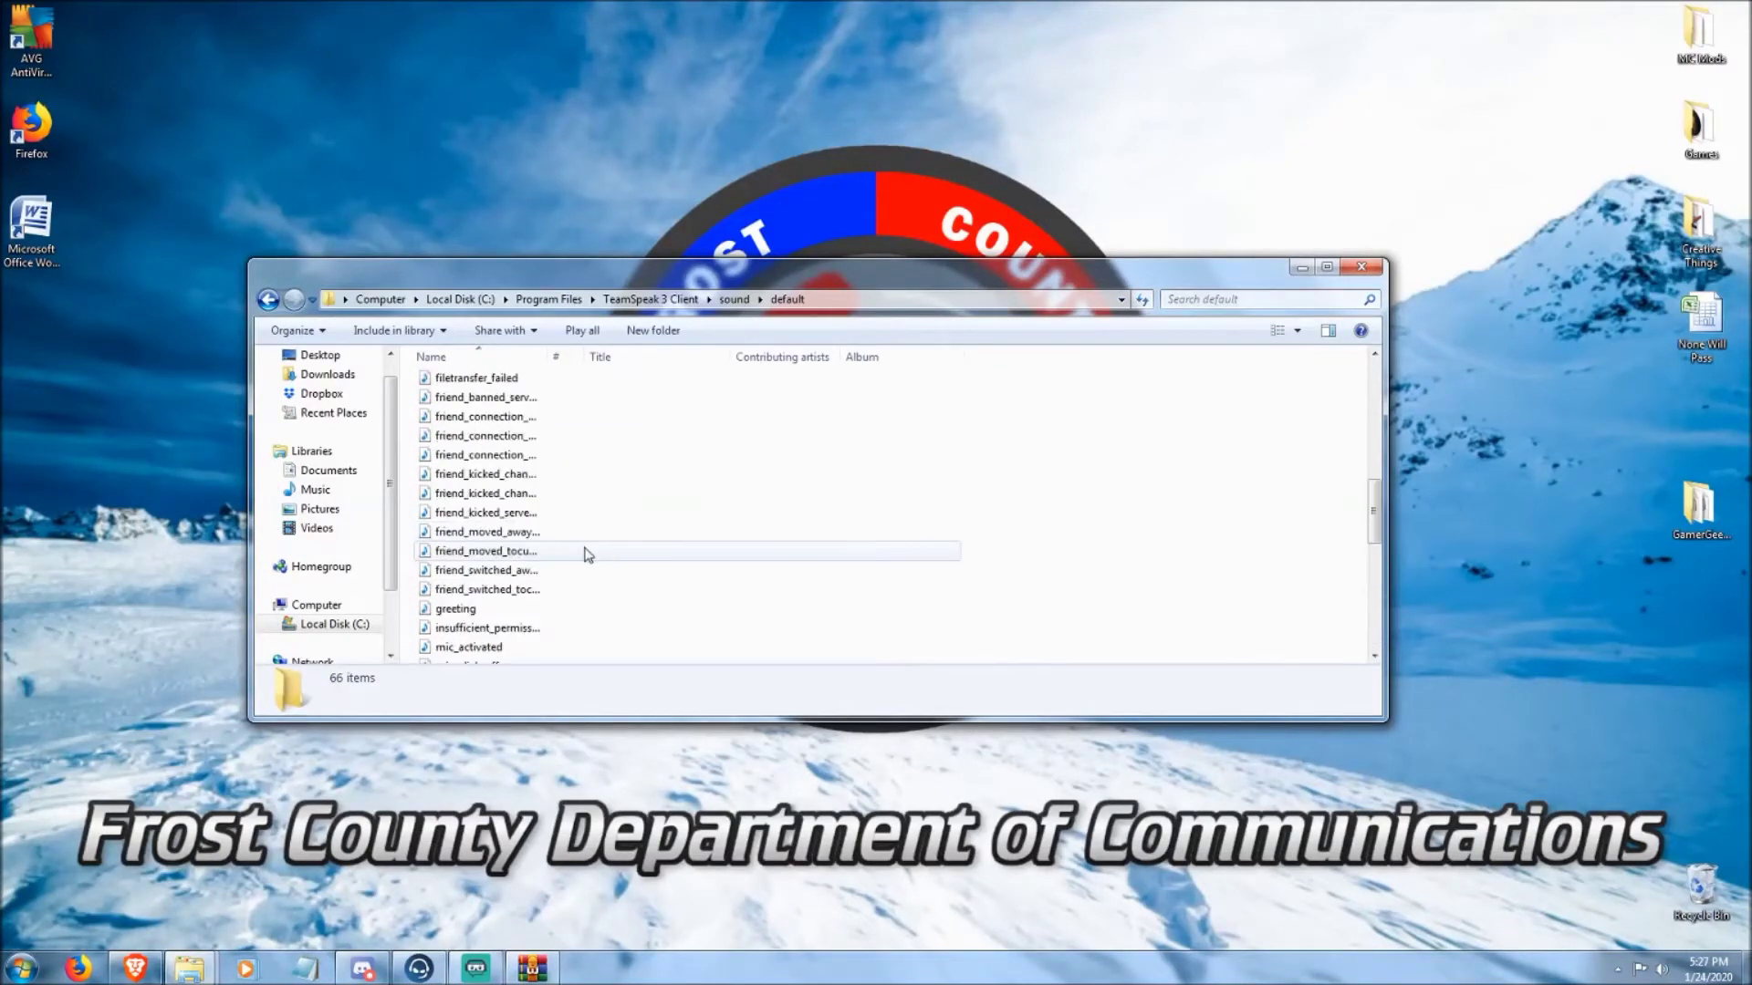
scroll(587, 553, down, 2)
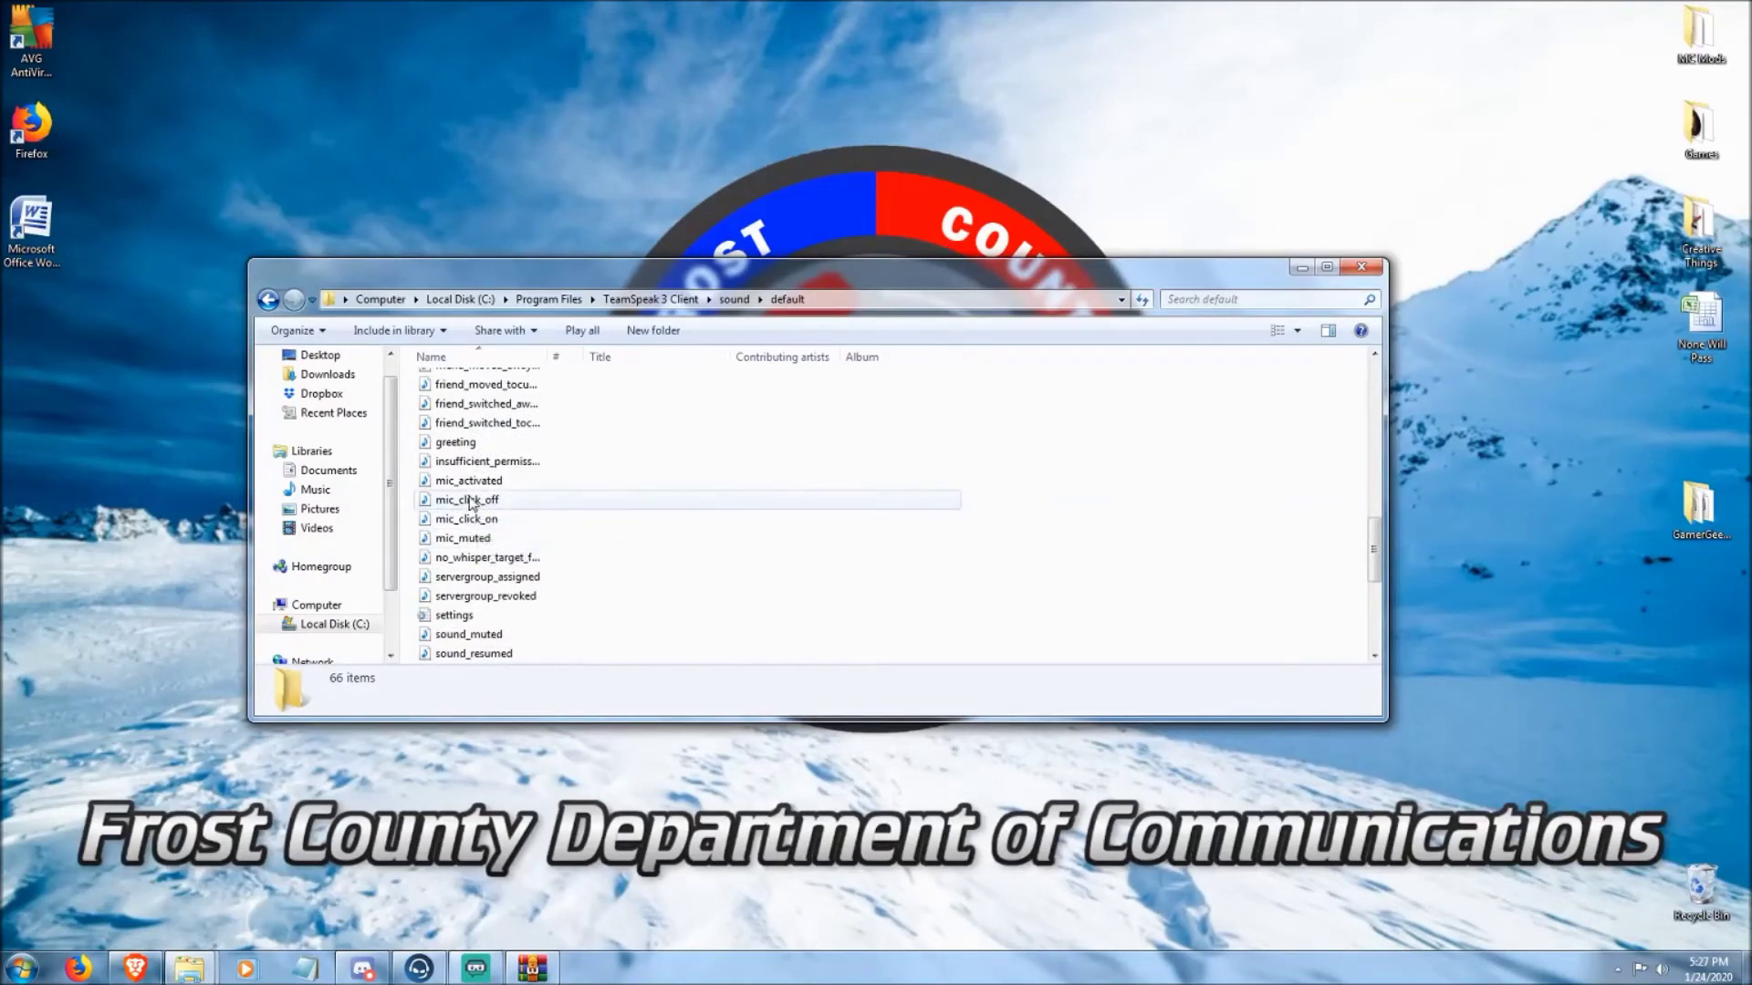
- Return to the Teamspeak Plugins folder, open the MIC CLICKS archive and select mic_click_off.wav and mic_click_on.wav
click(188, 969)
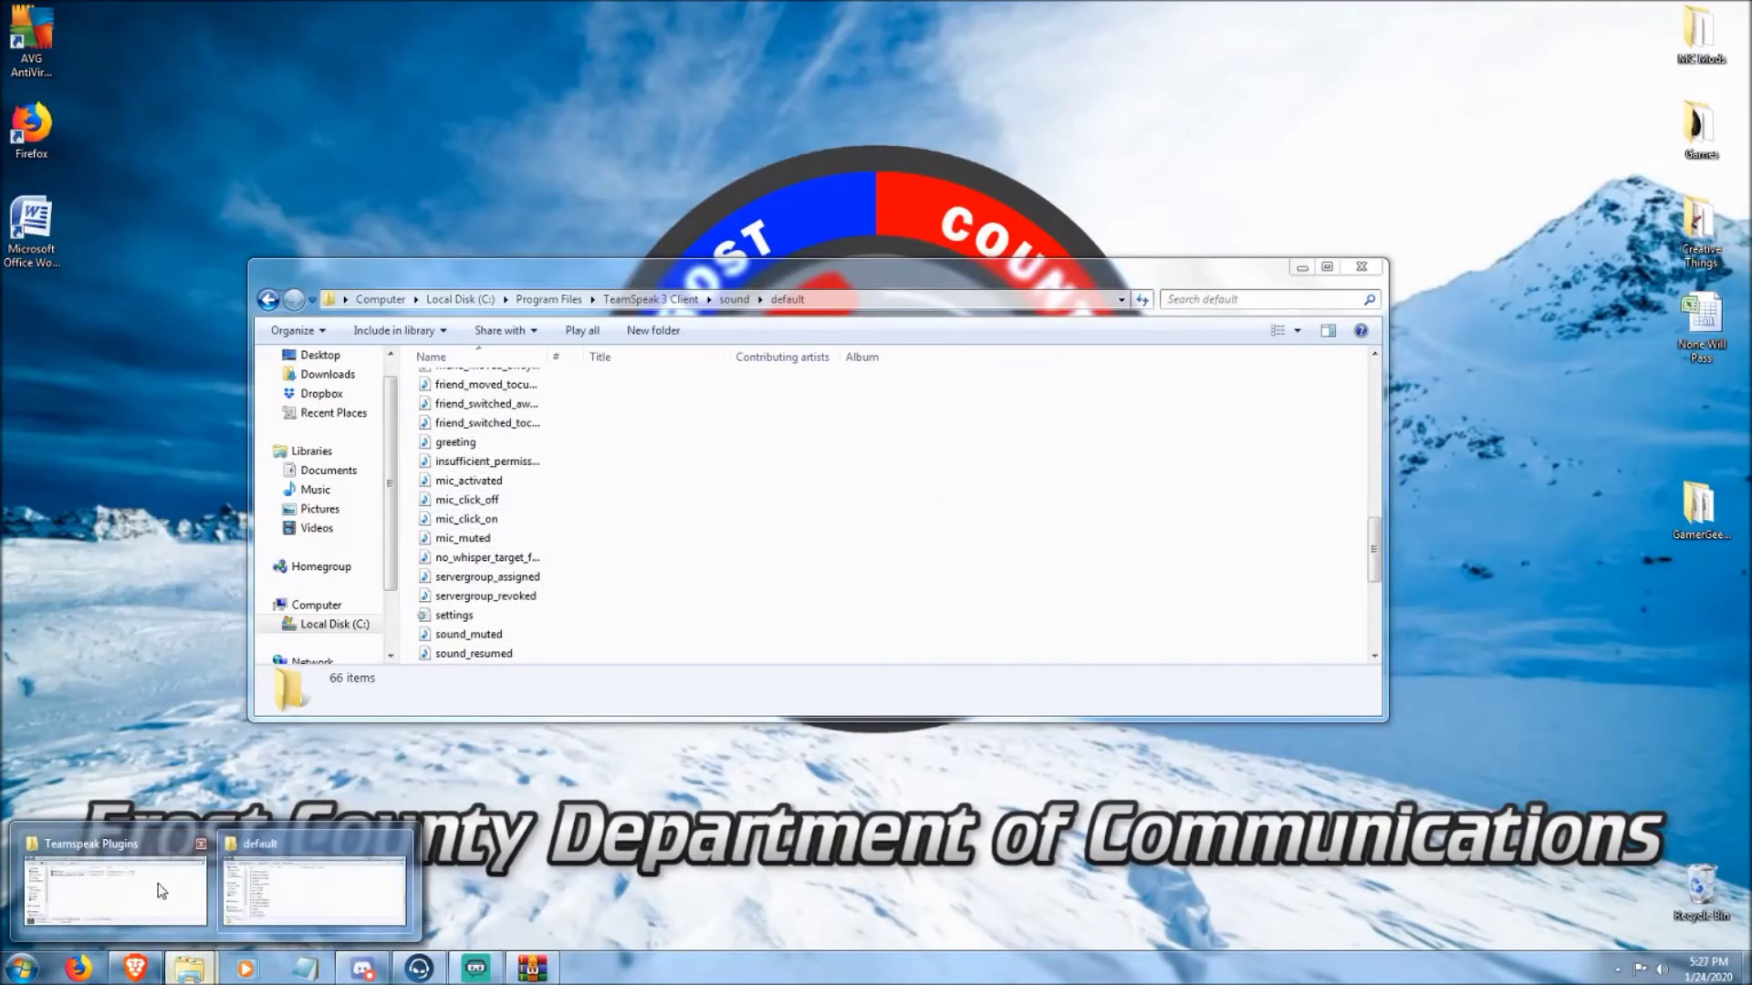
mouse_move(154, 892)
mouse_move(296, 878)
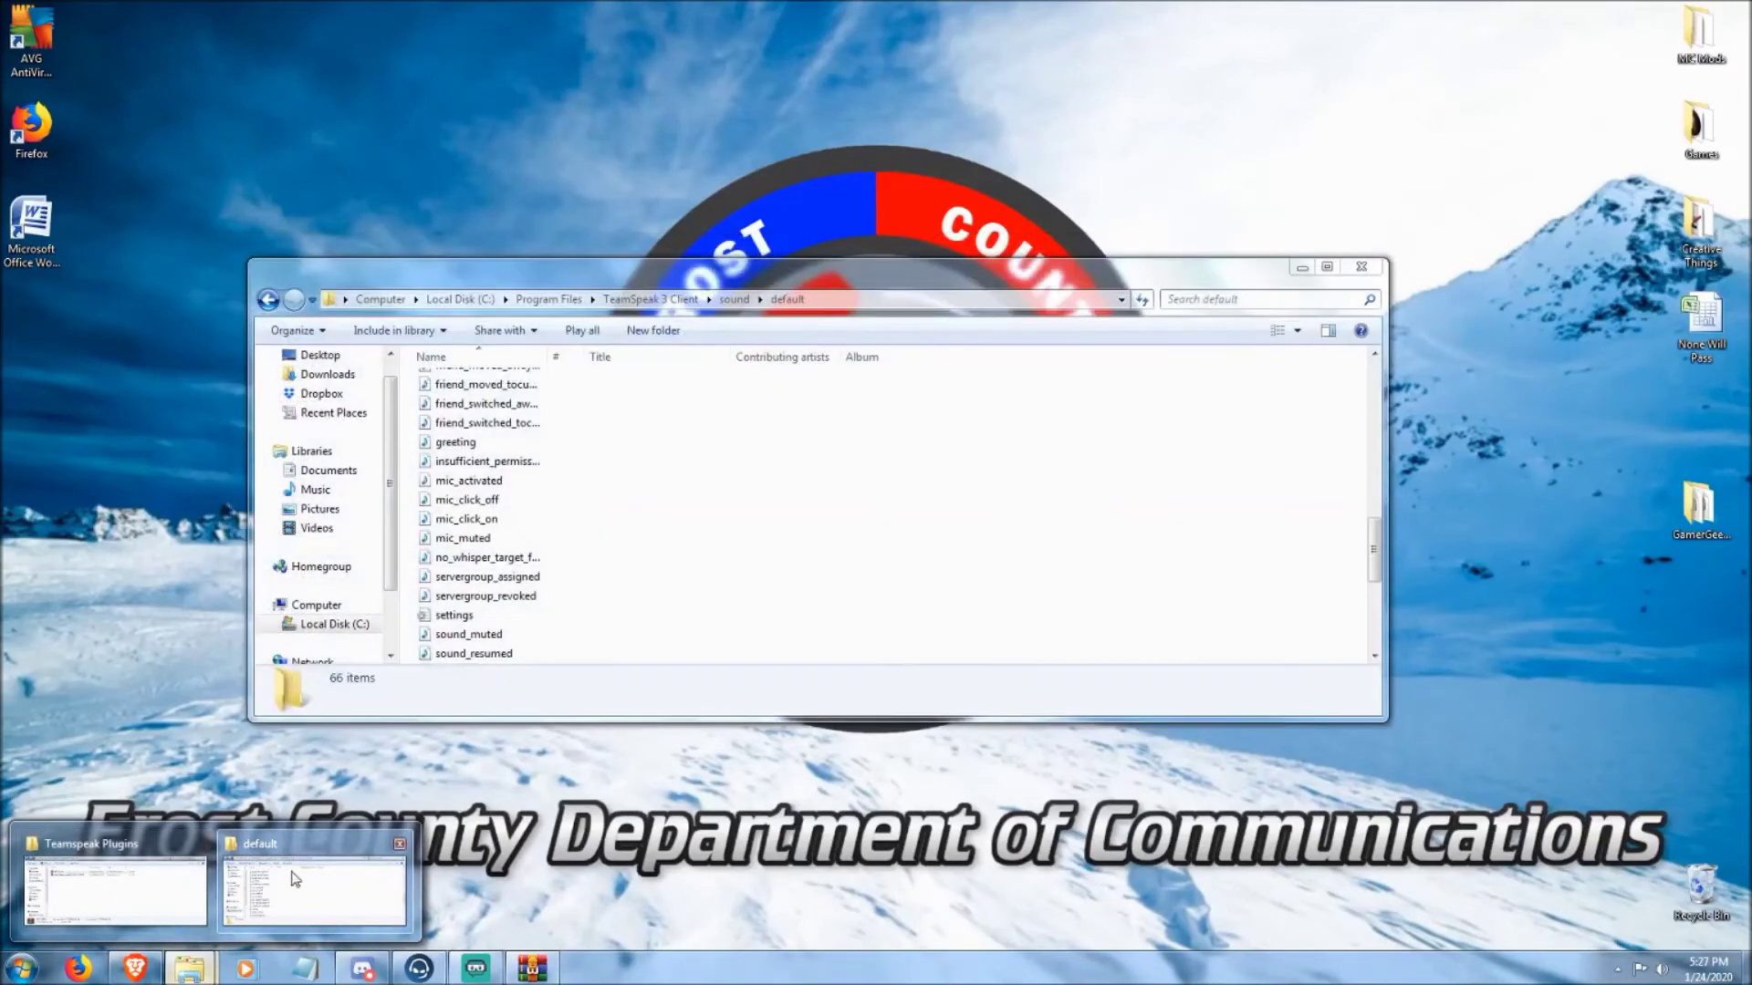
click(206, 891)
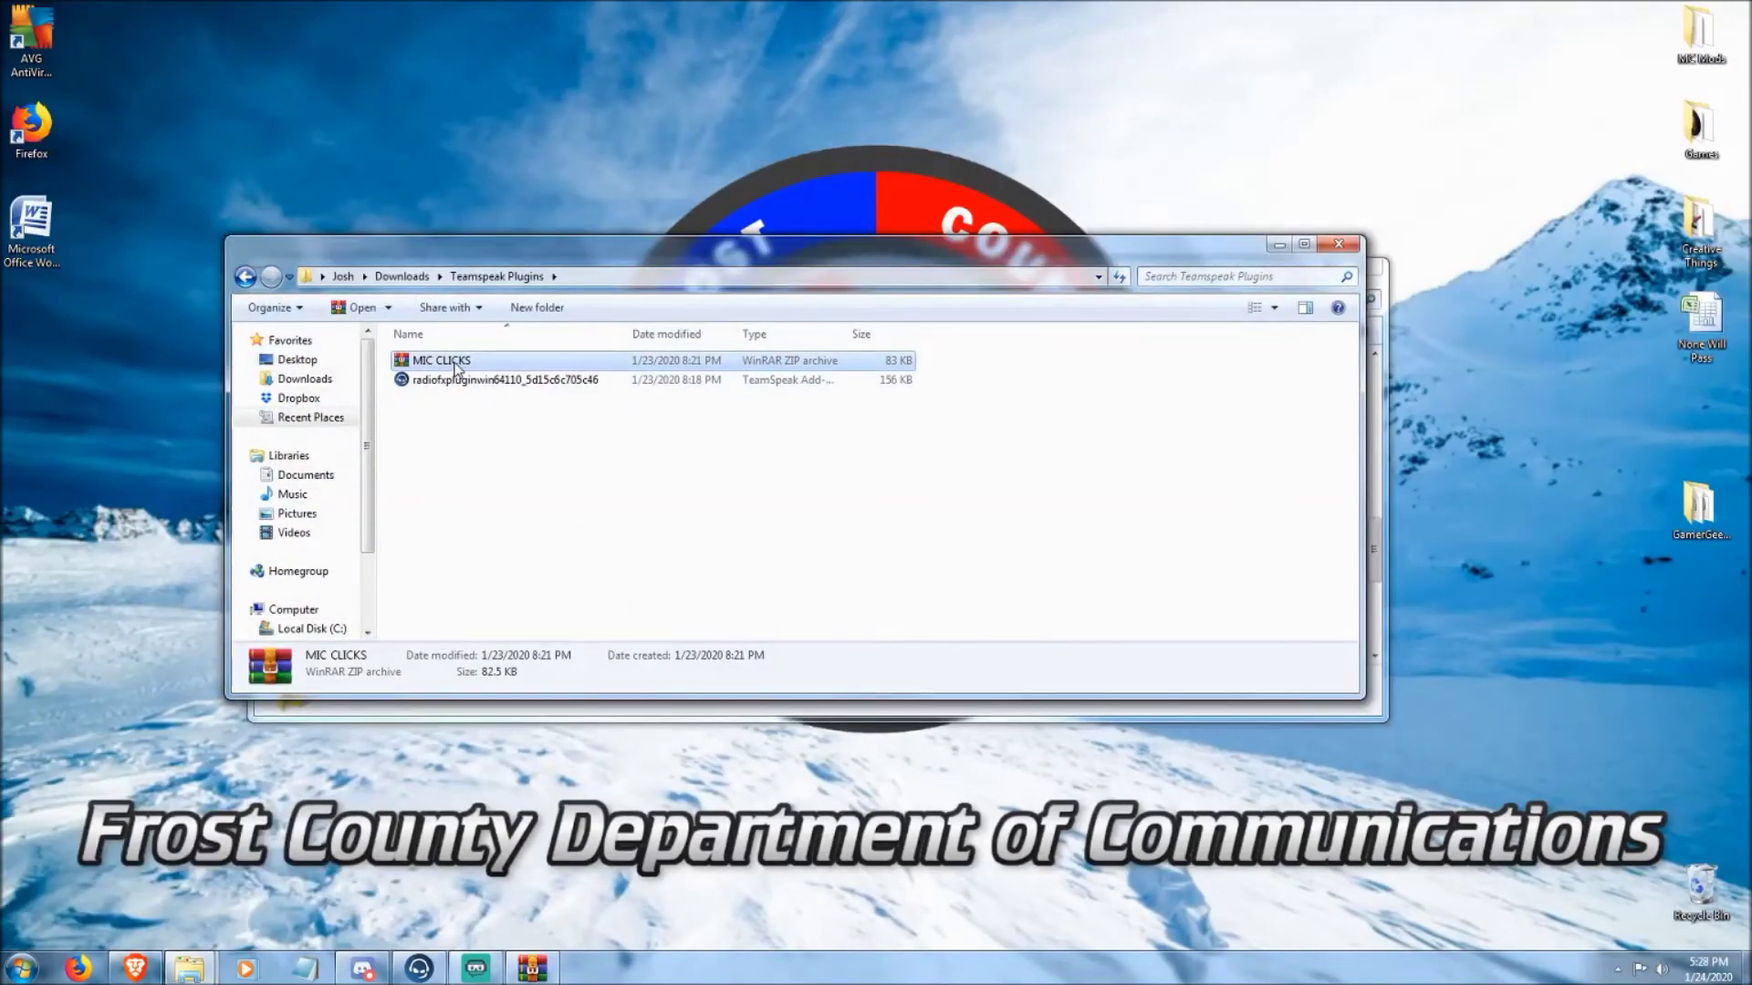
double_click(454, 368)
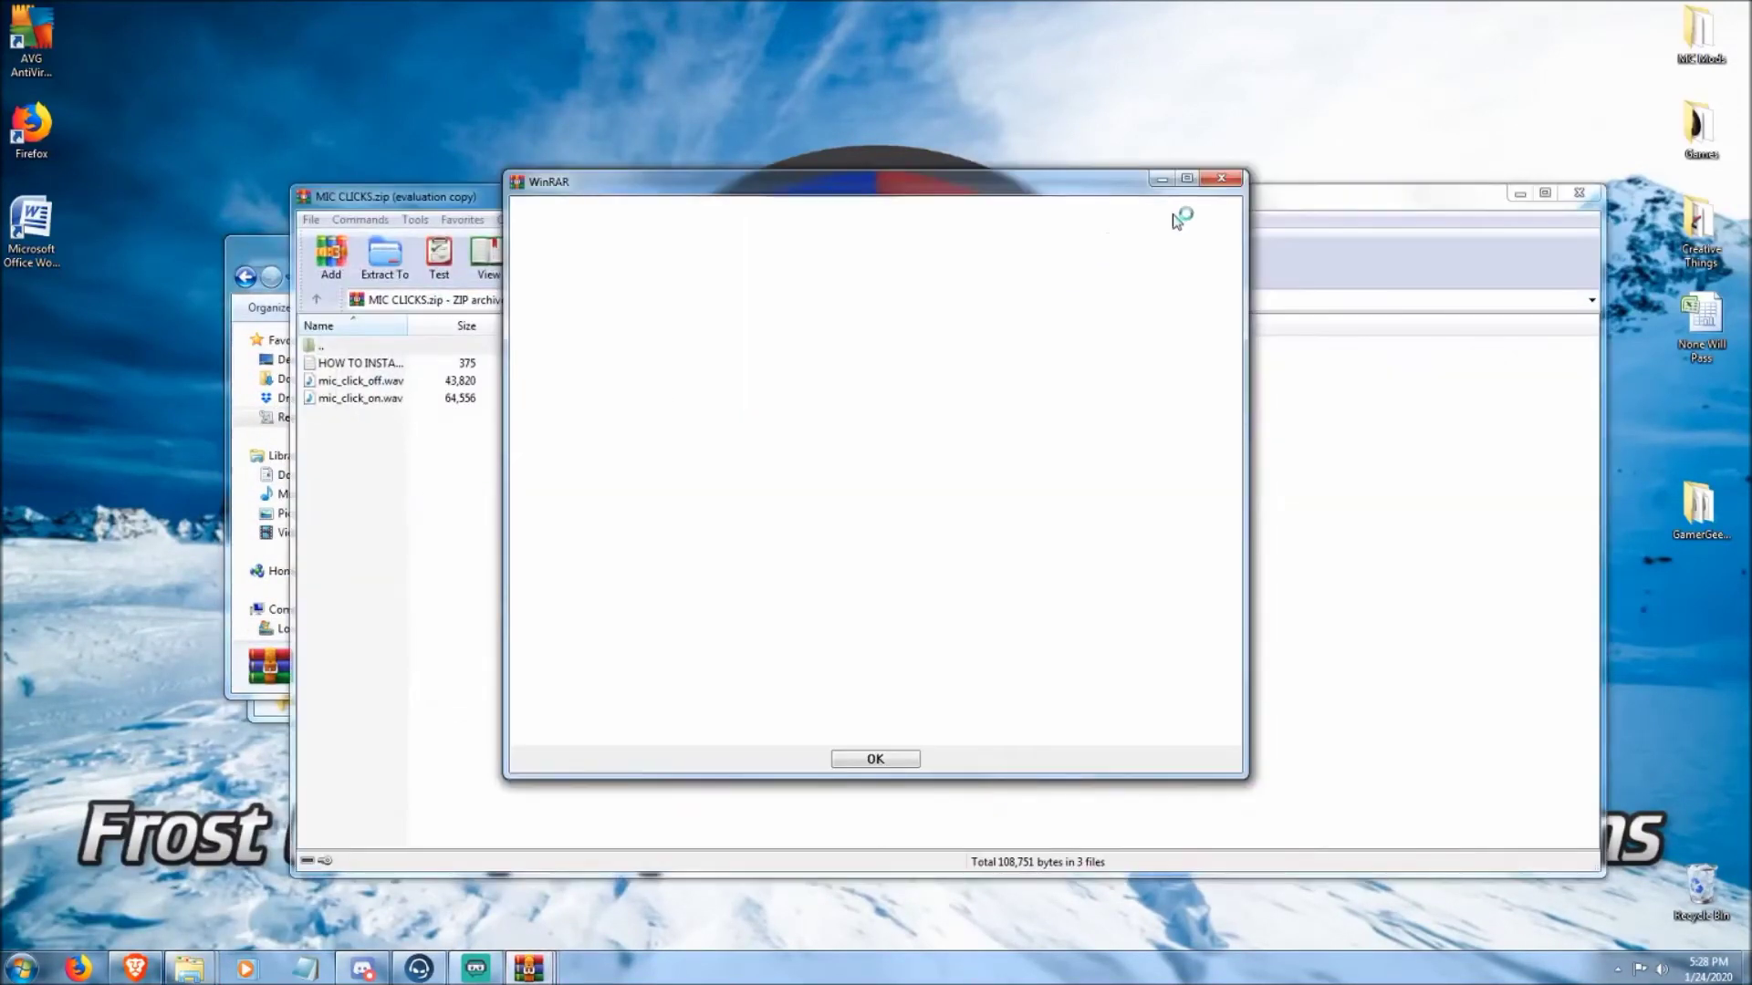
click(1224, 179)
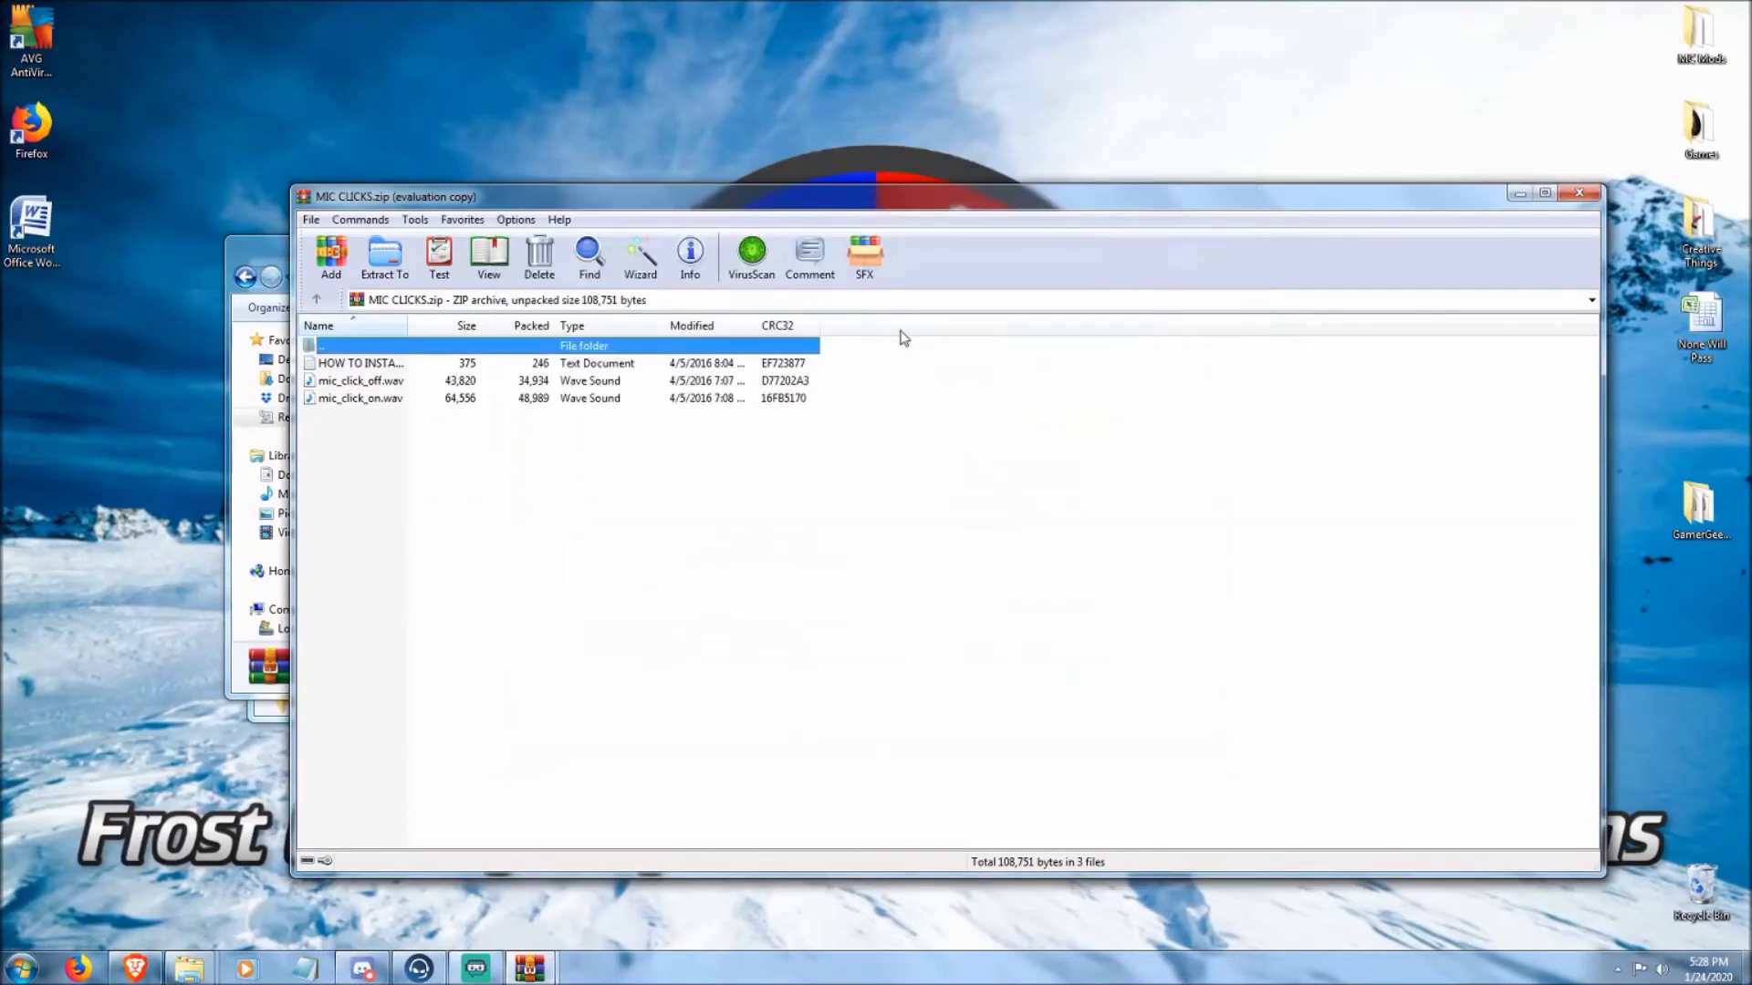
drag(579, 454, 316, 387)
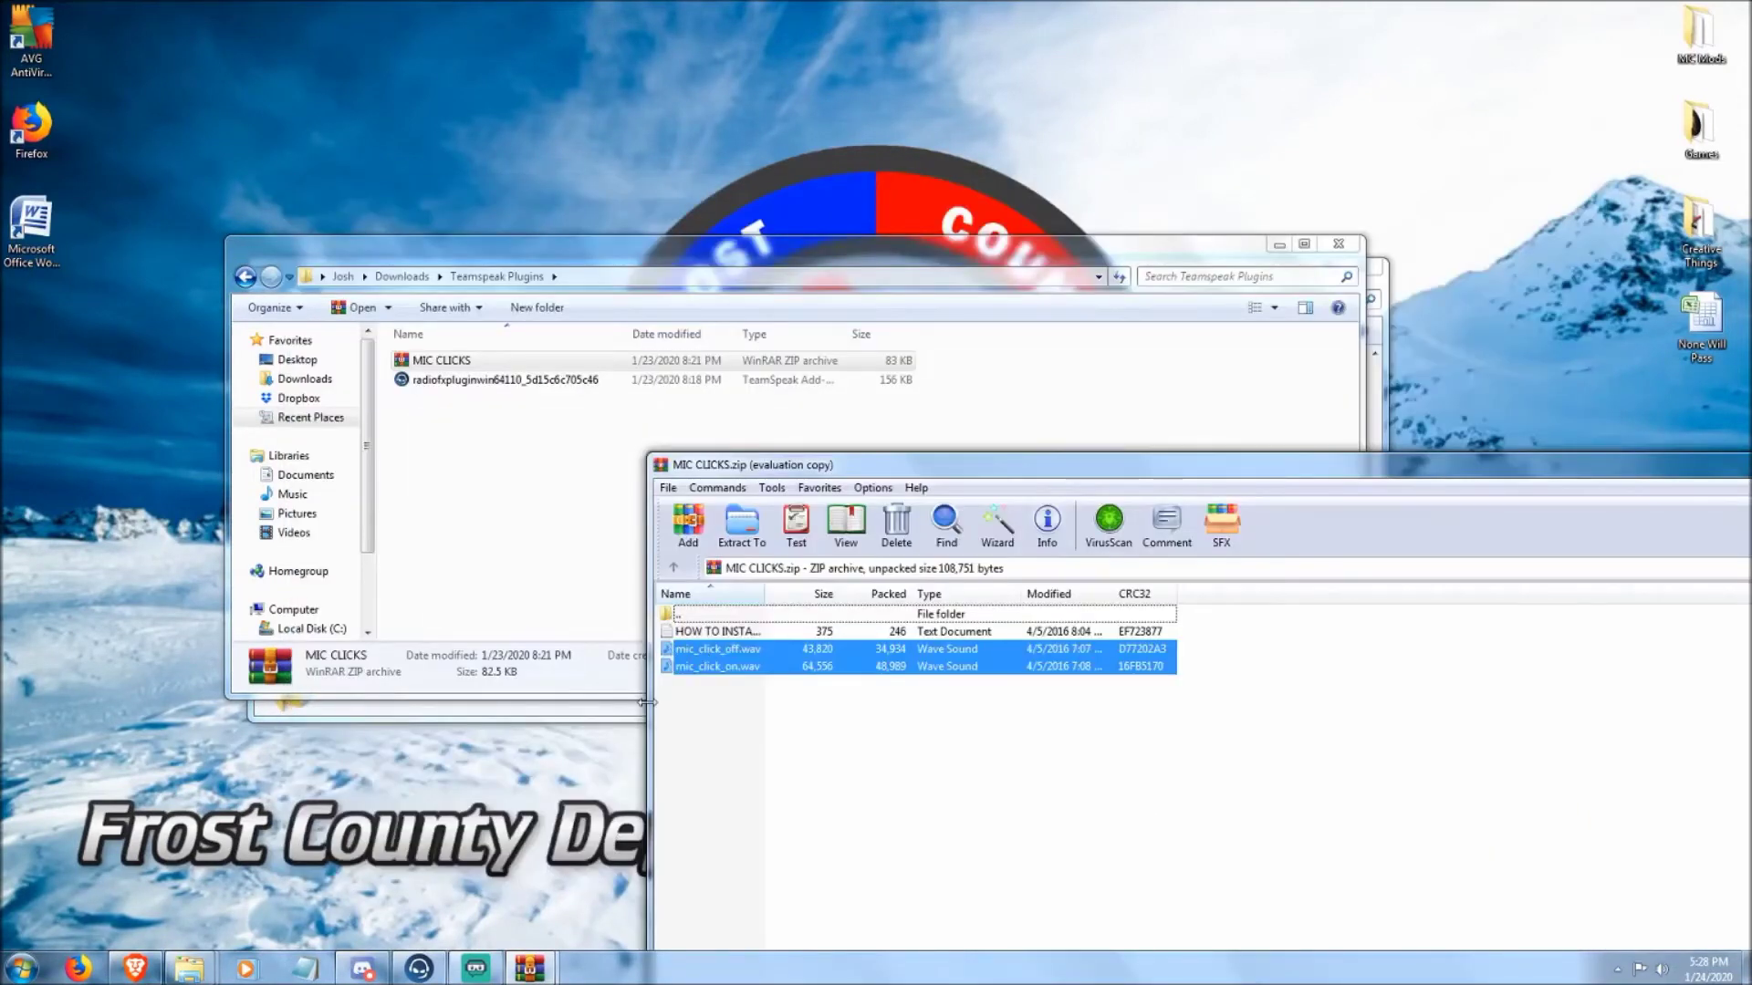
- Bring up the default sound folder behind the Teamspeak Plugins window and look through it for mic_click_off and mic_click_on
click(1281, 246)
click(1281, 247)
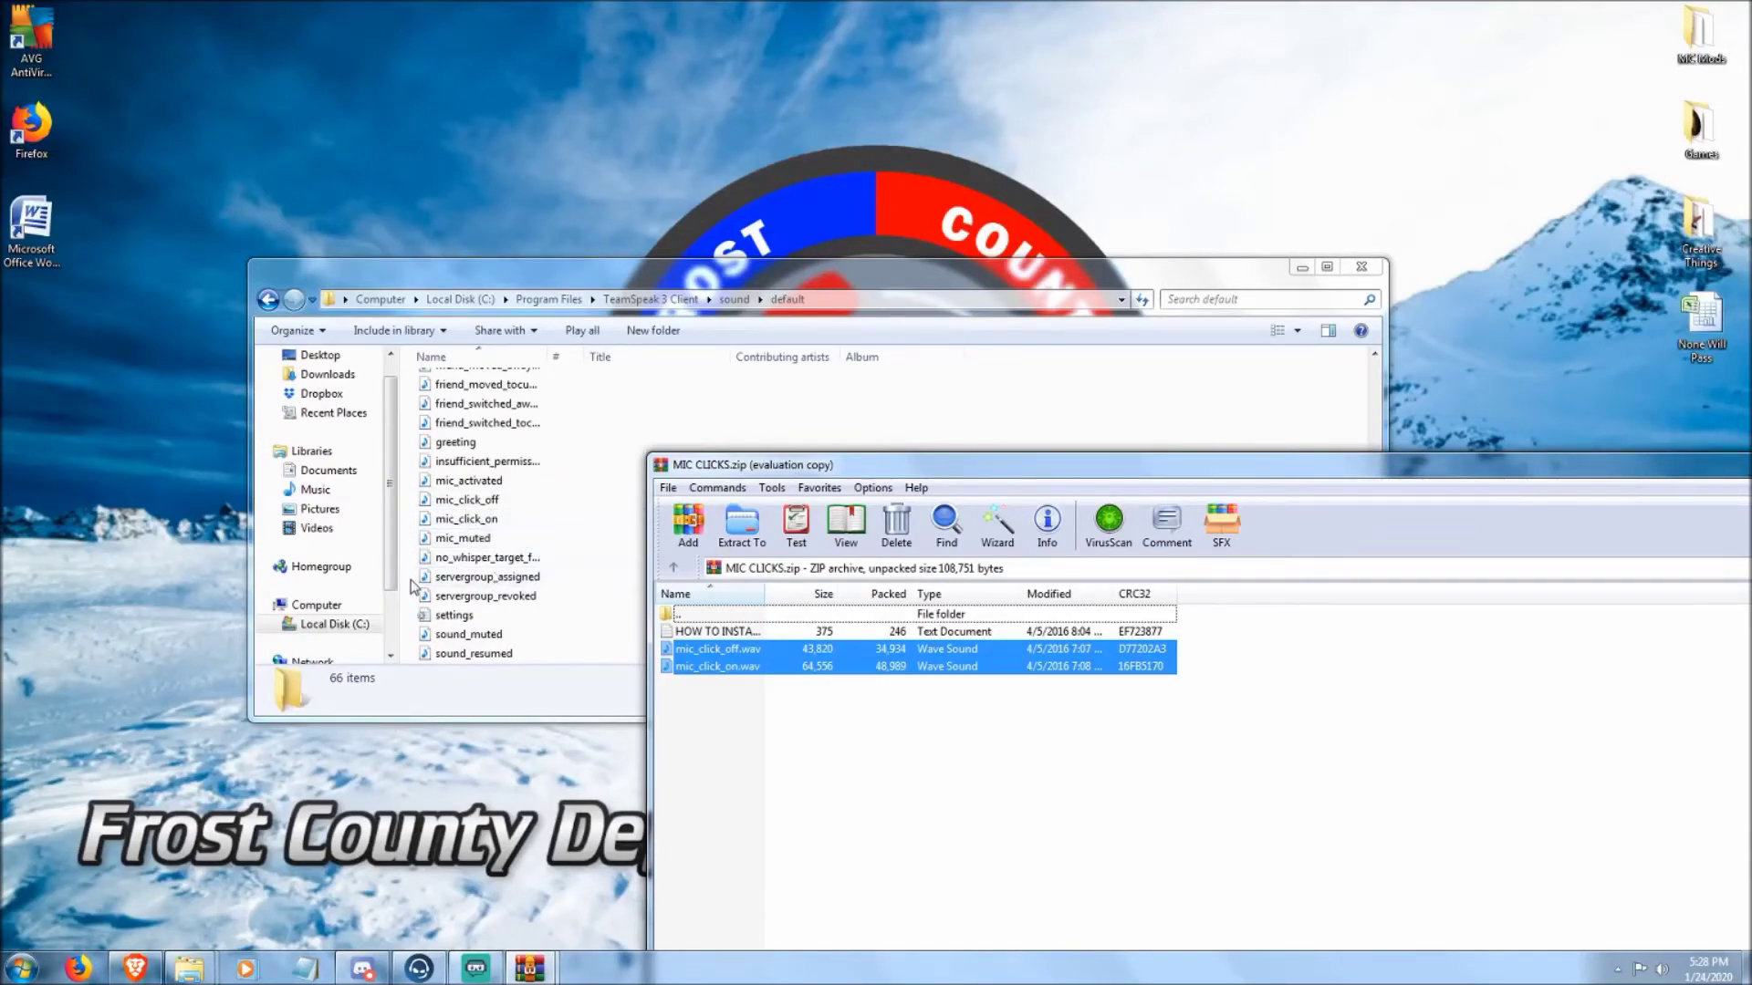
click(456, 578)
scroll(502, 565, up, 8)
scroll(502, 566, down, 2)
scroll(502, 565, down, 3)
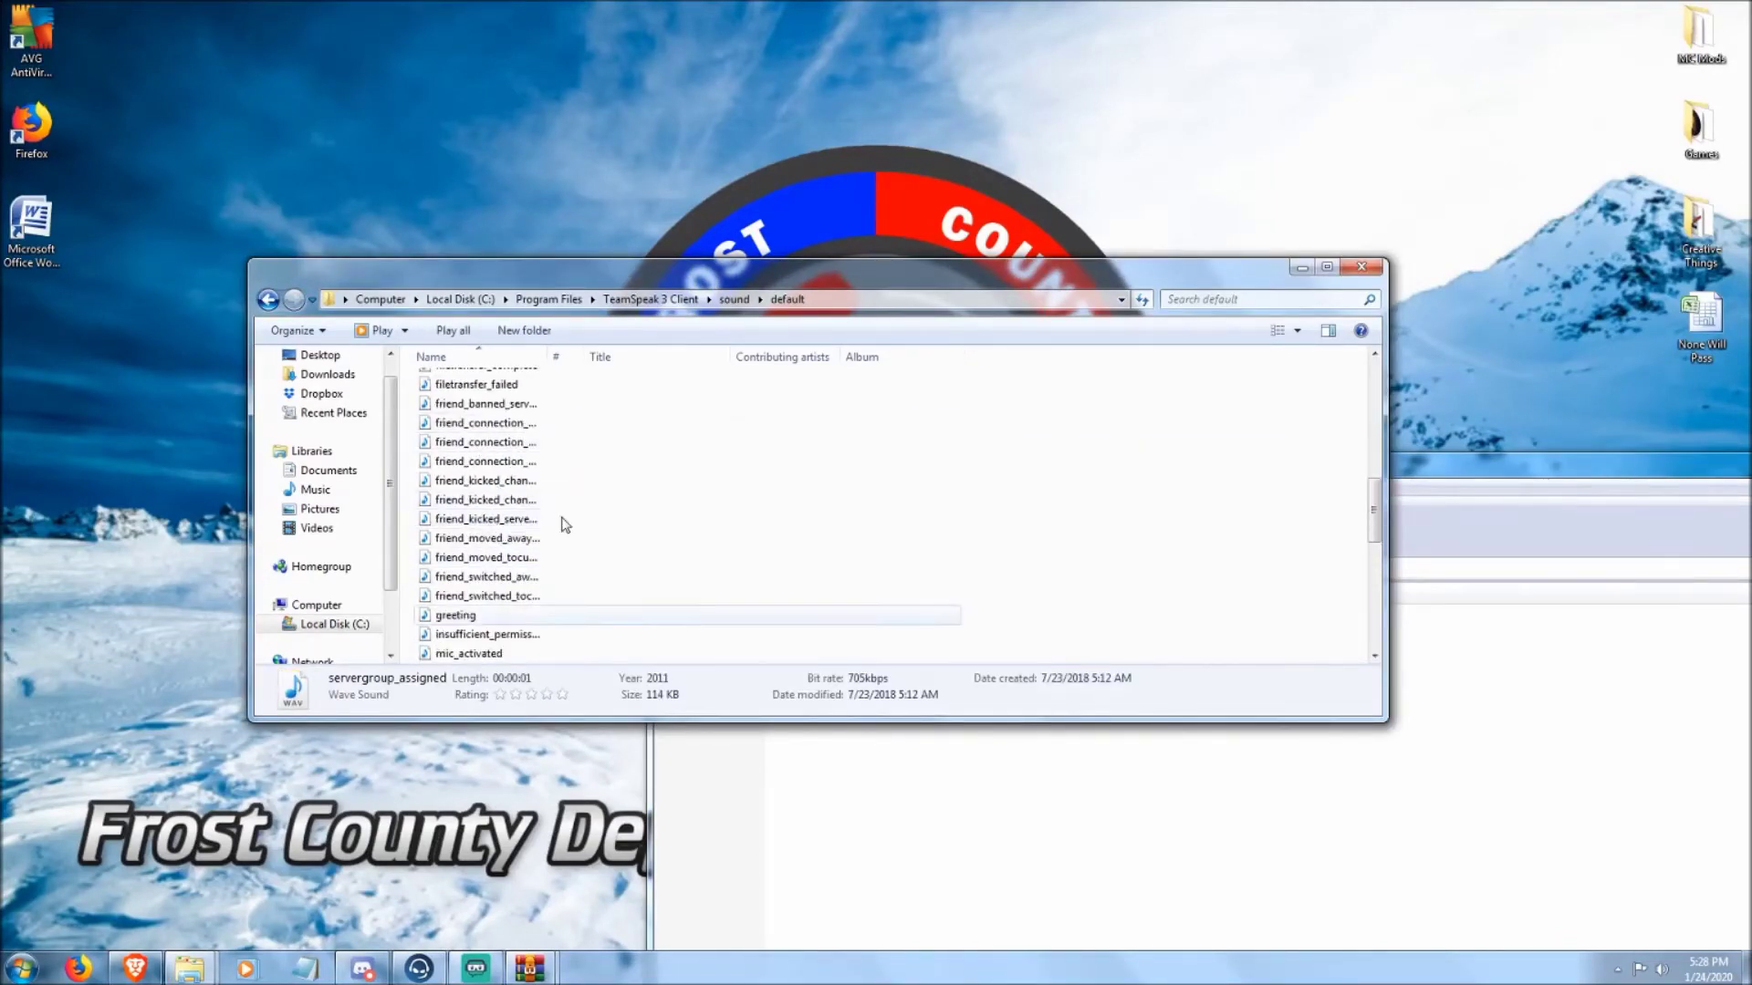
scroll(456, 575, down, 2)
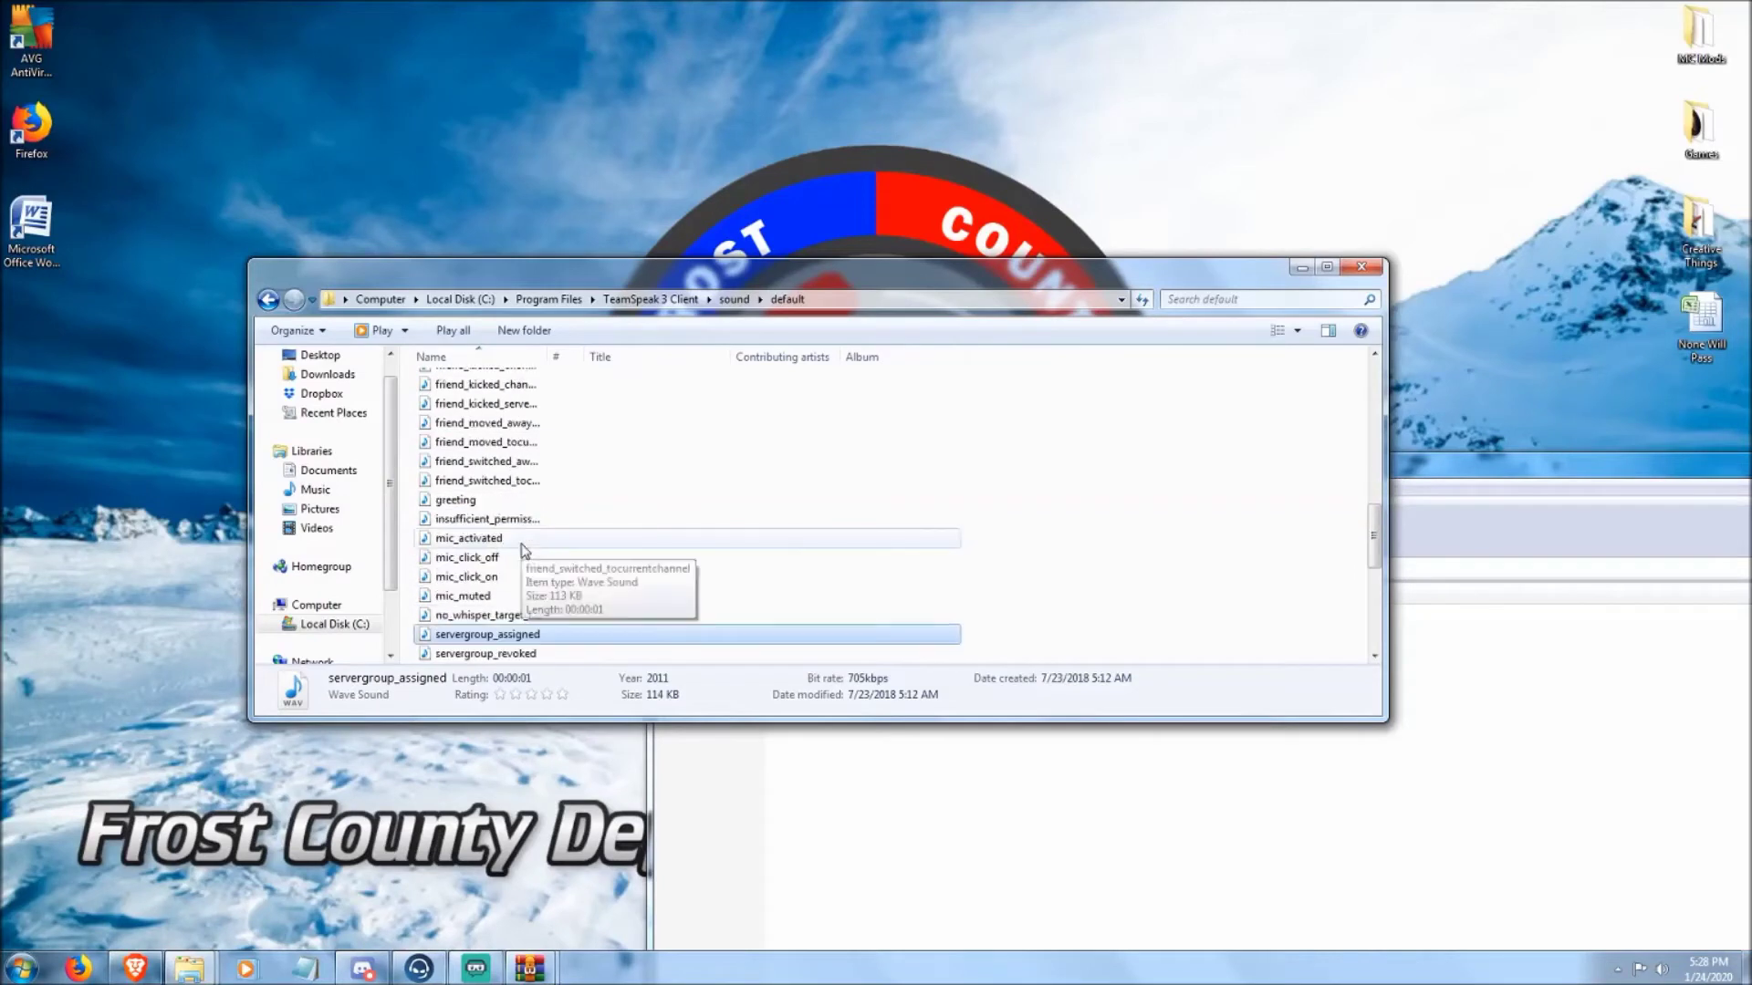
- Select mic_click_off.wav and mic_click_on.wav in the MIC CLICKS archive and move the archive window over the default sound folder
click(999, 841)
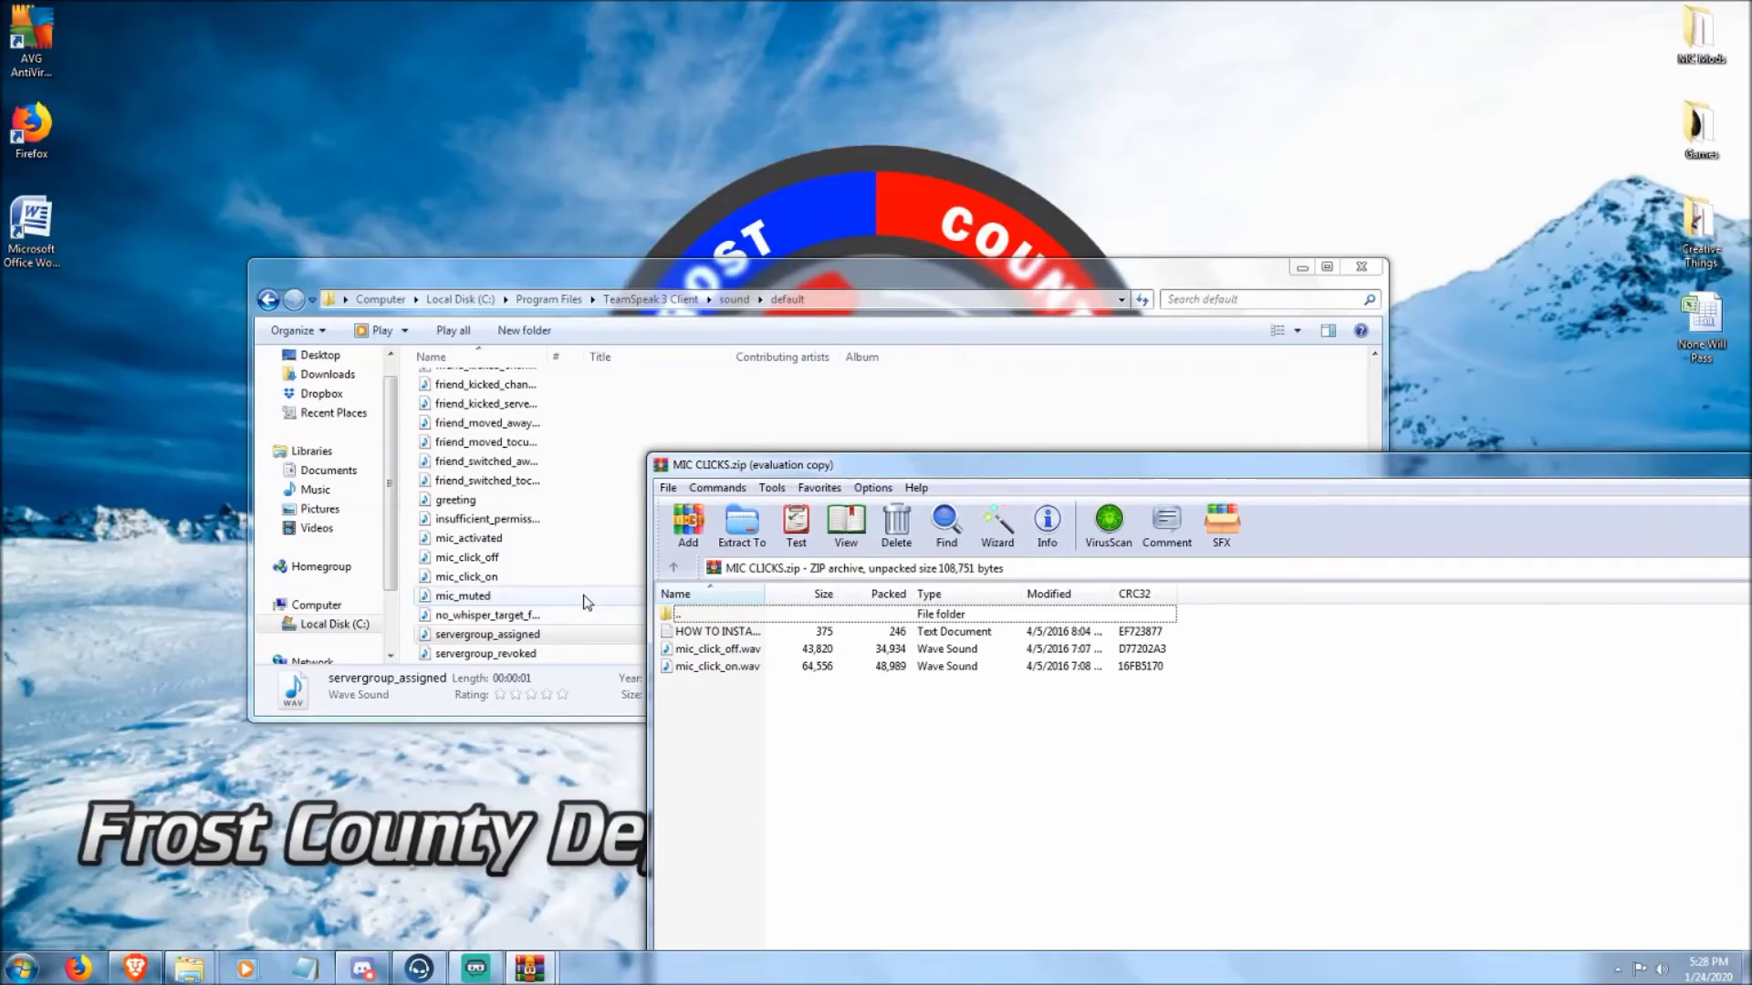
click(716, 666)
shift+click(725, 653)
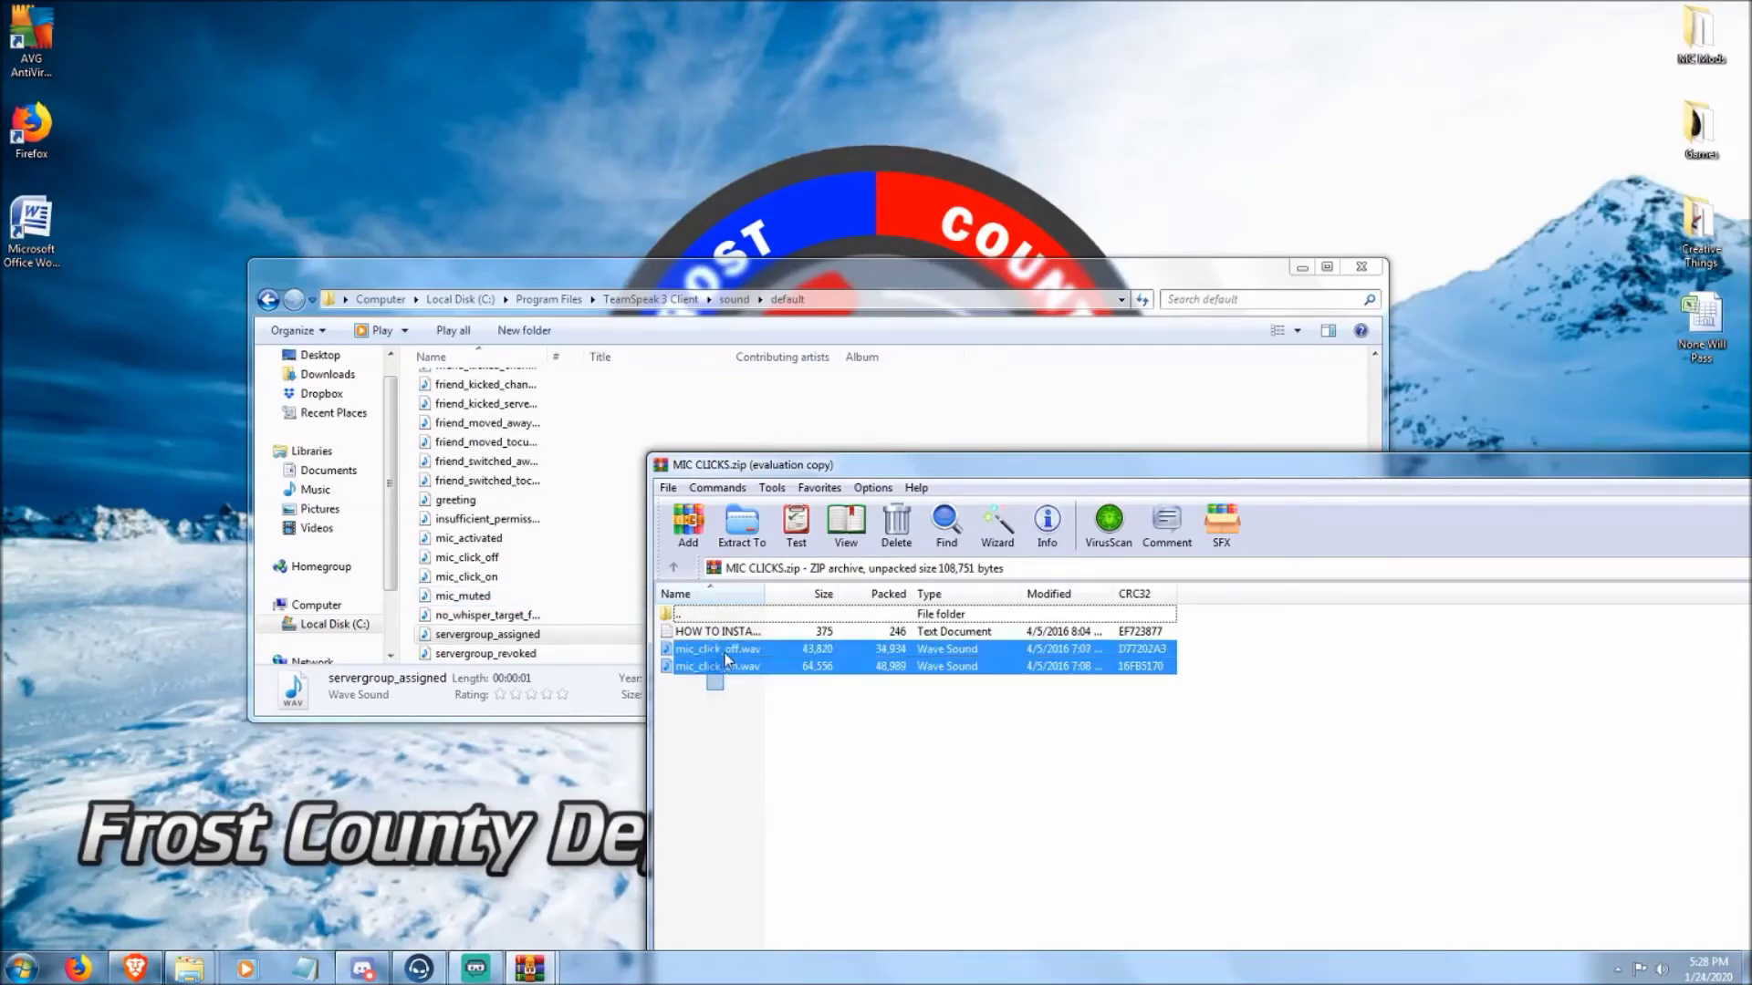
drag(725, 654, 817, 721)
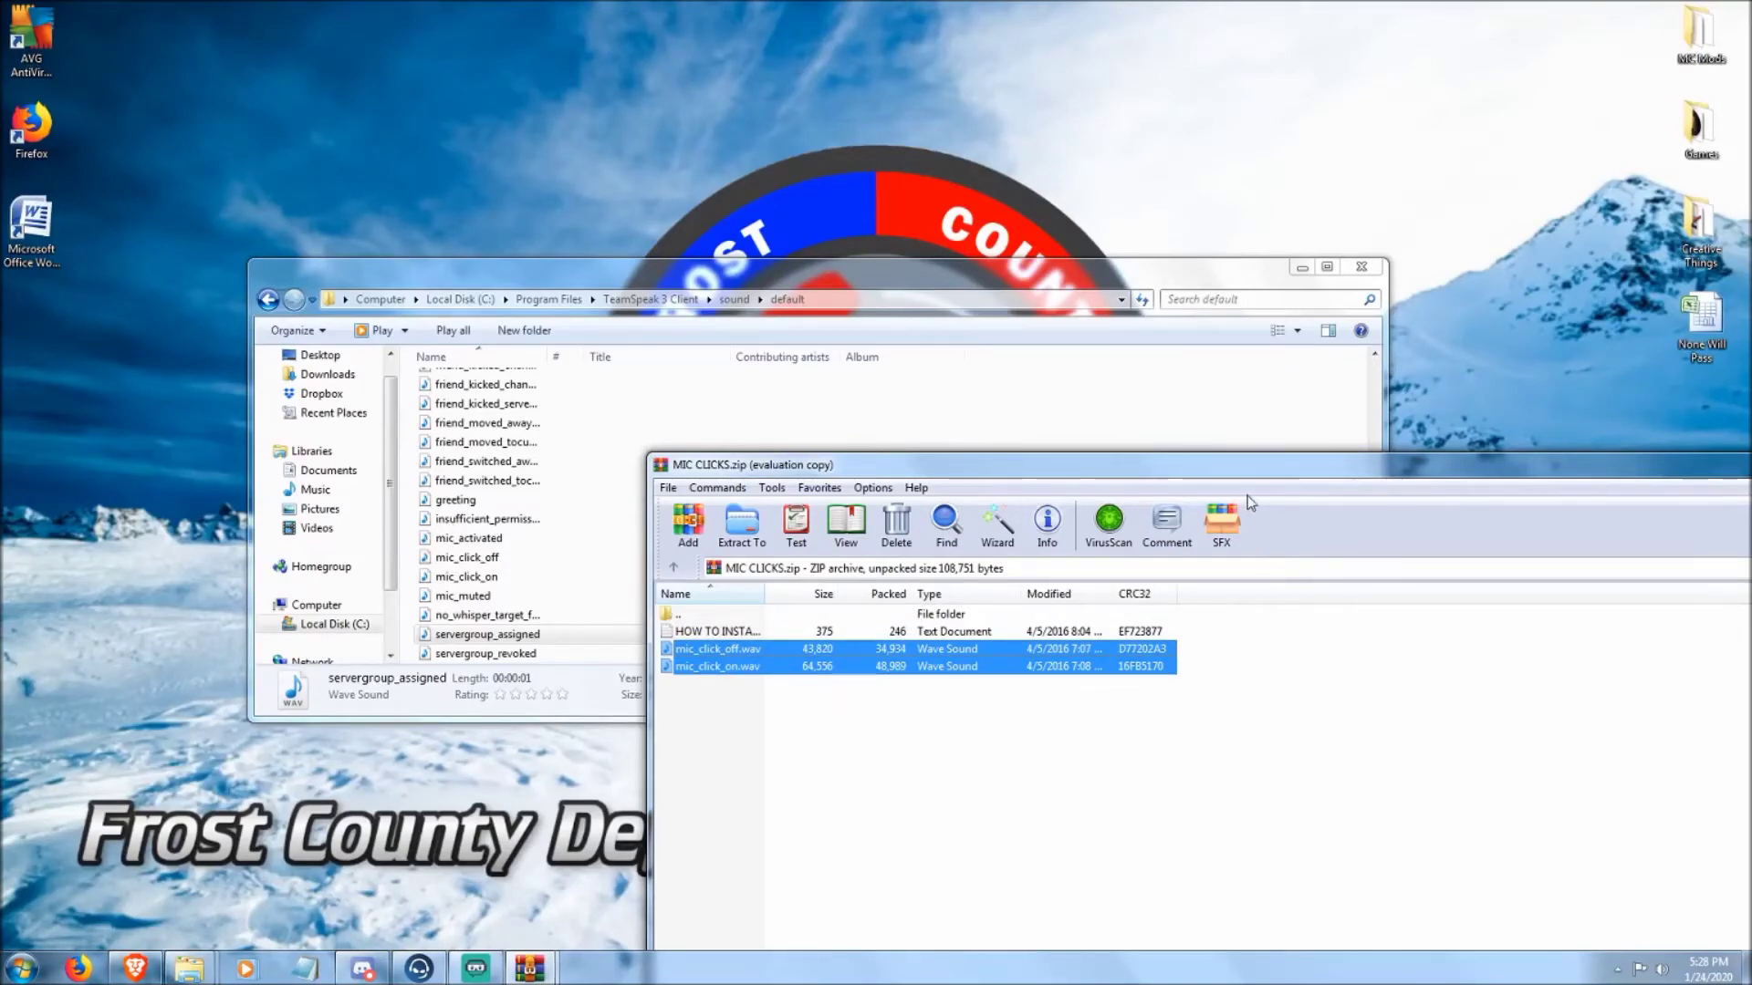
drag(1268, 467, 1197, 321)
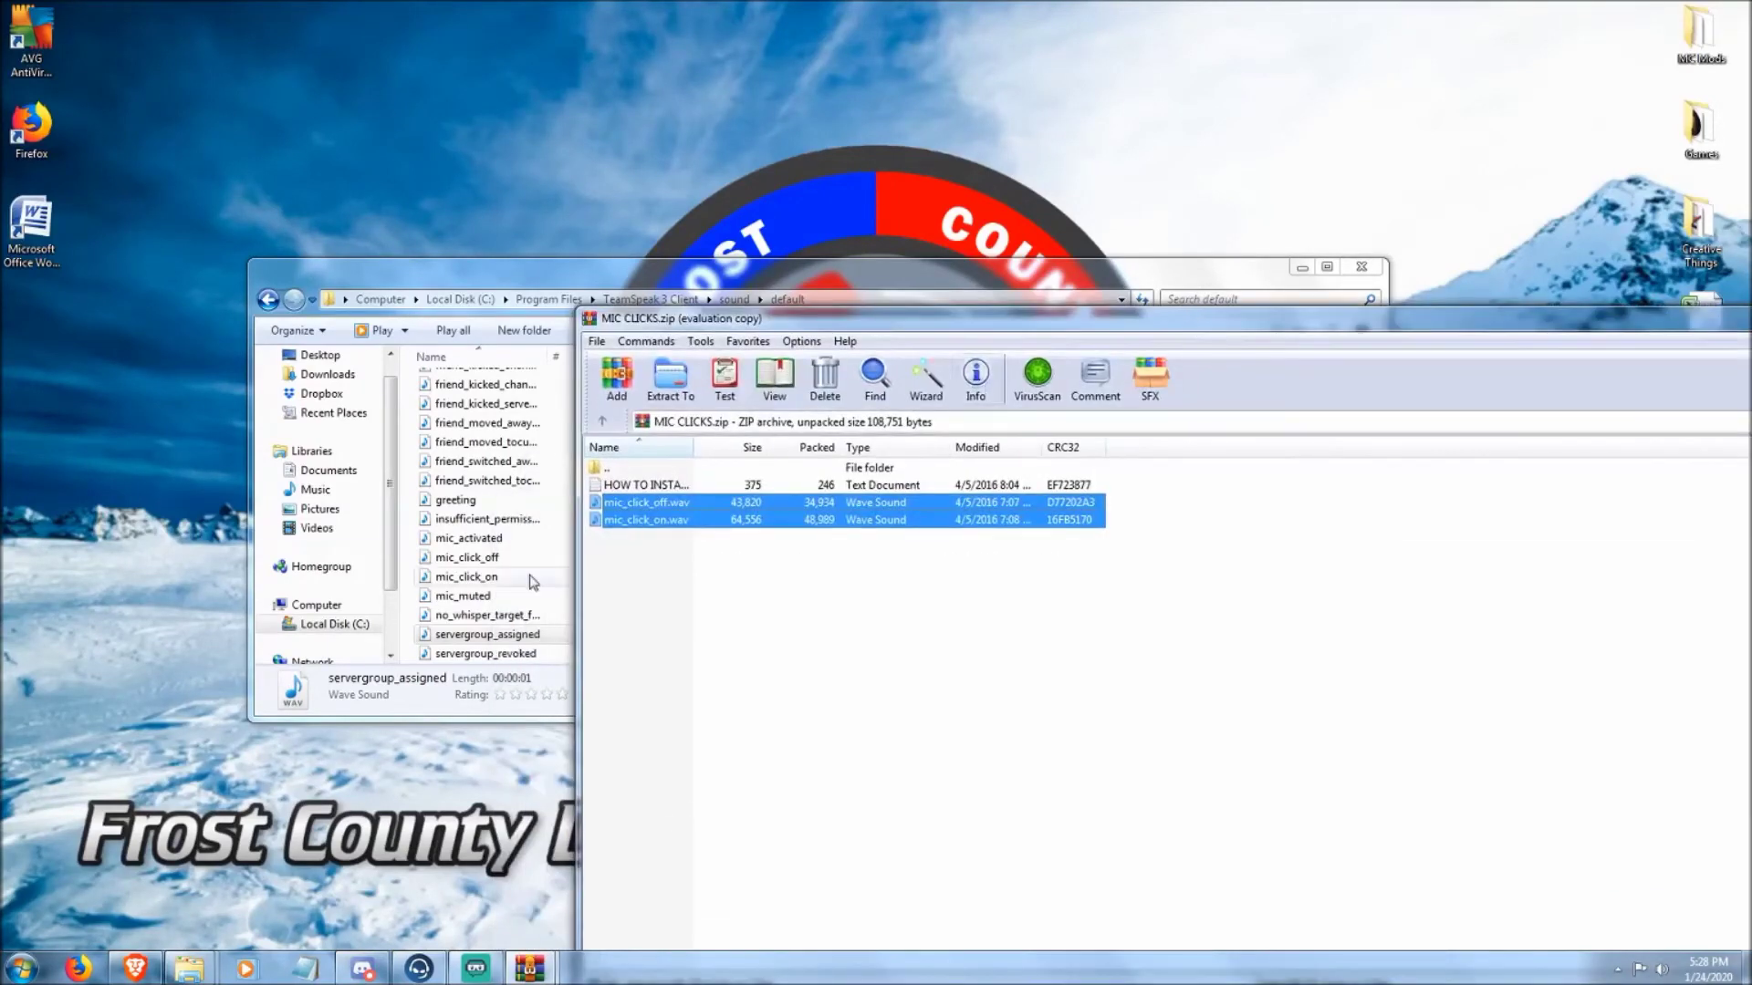
drag(1587, 327, 1126, 271)
click(732, 529)
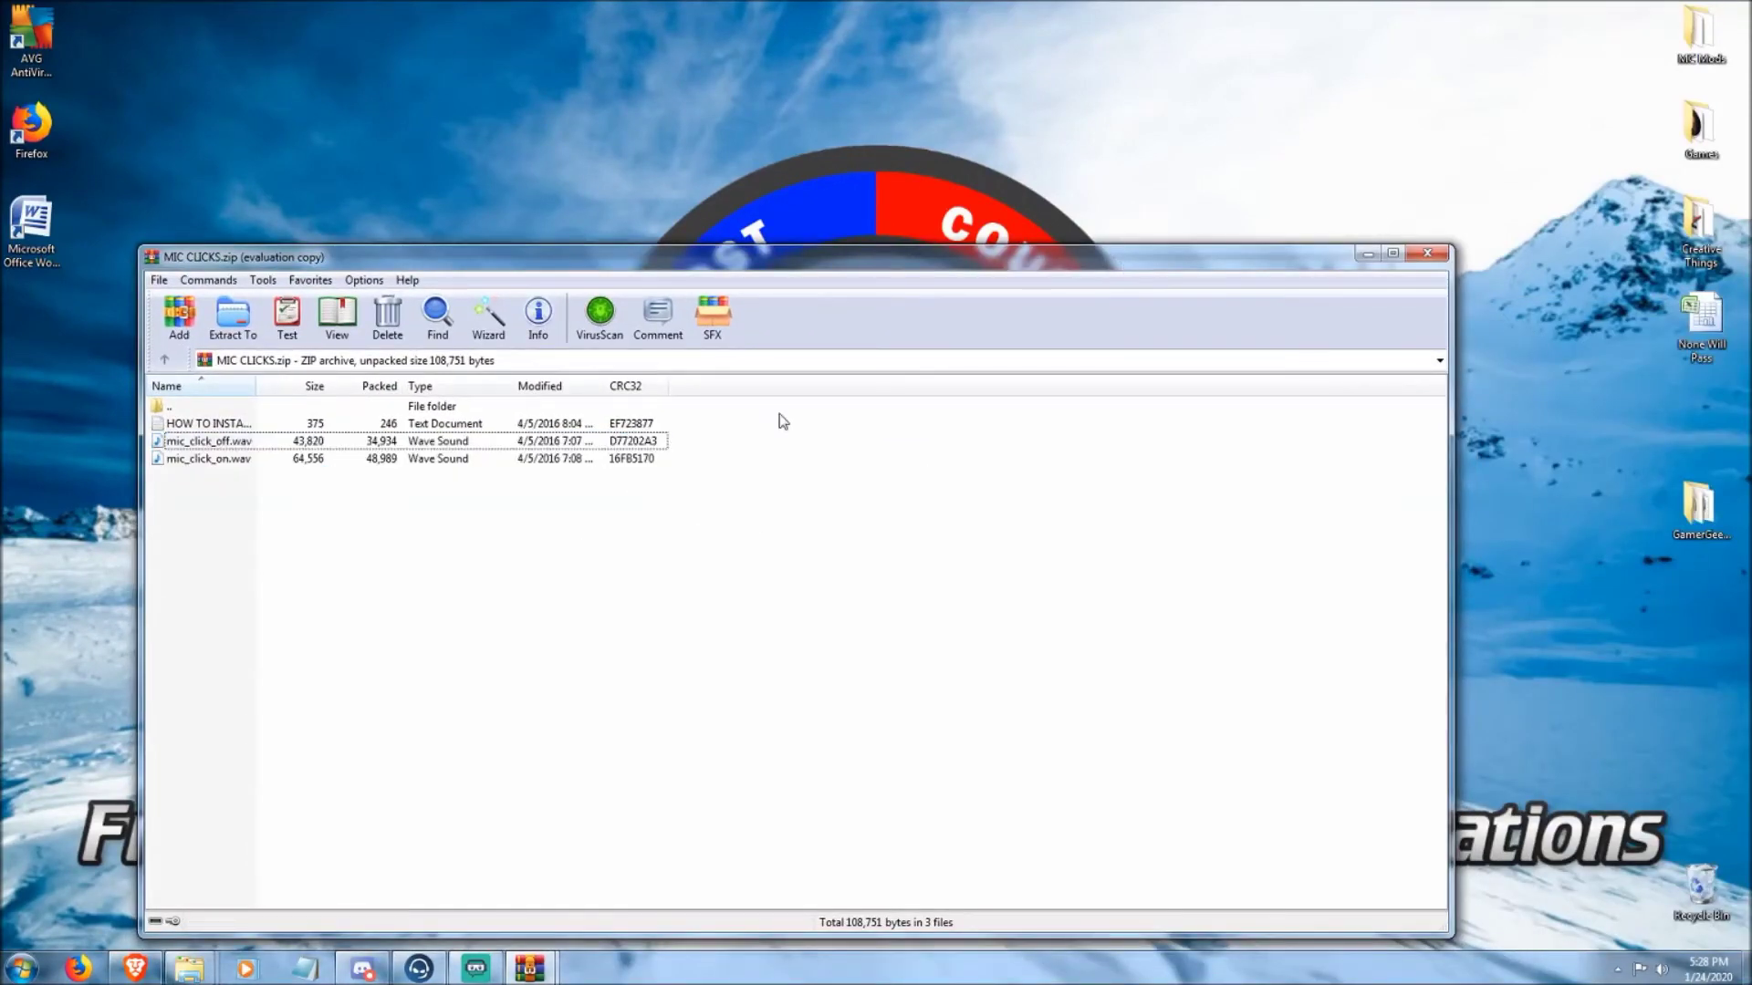
- Close the MIC CLICKS archive and the default sound folder, and switch to TeamSpeak 3
click(1423, 253)
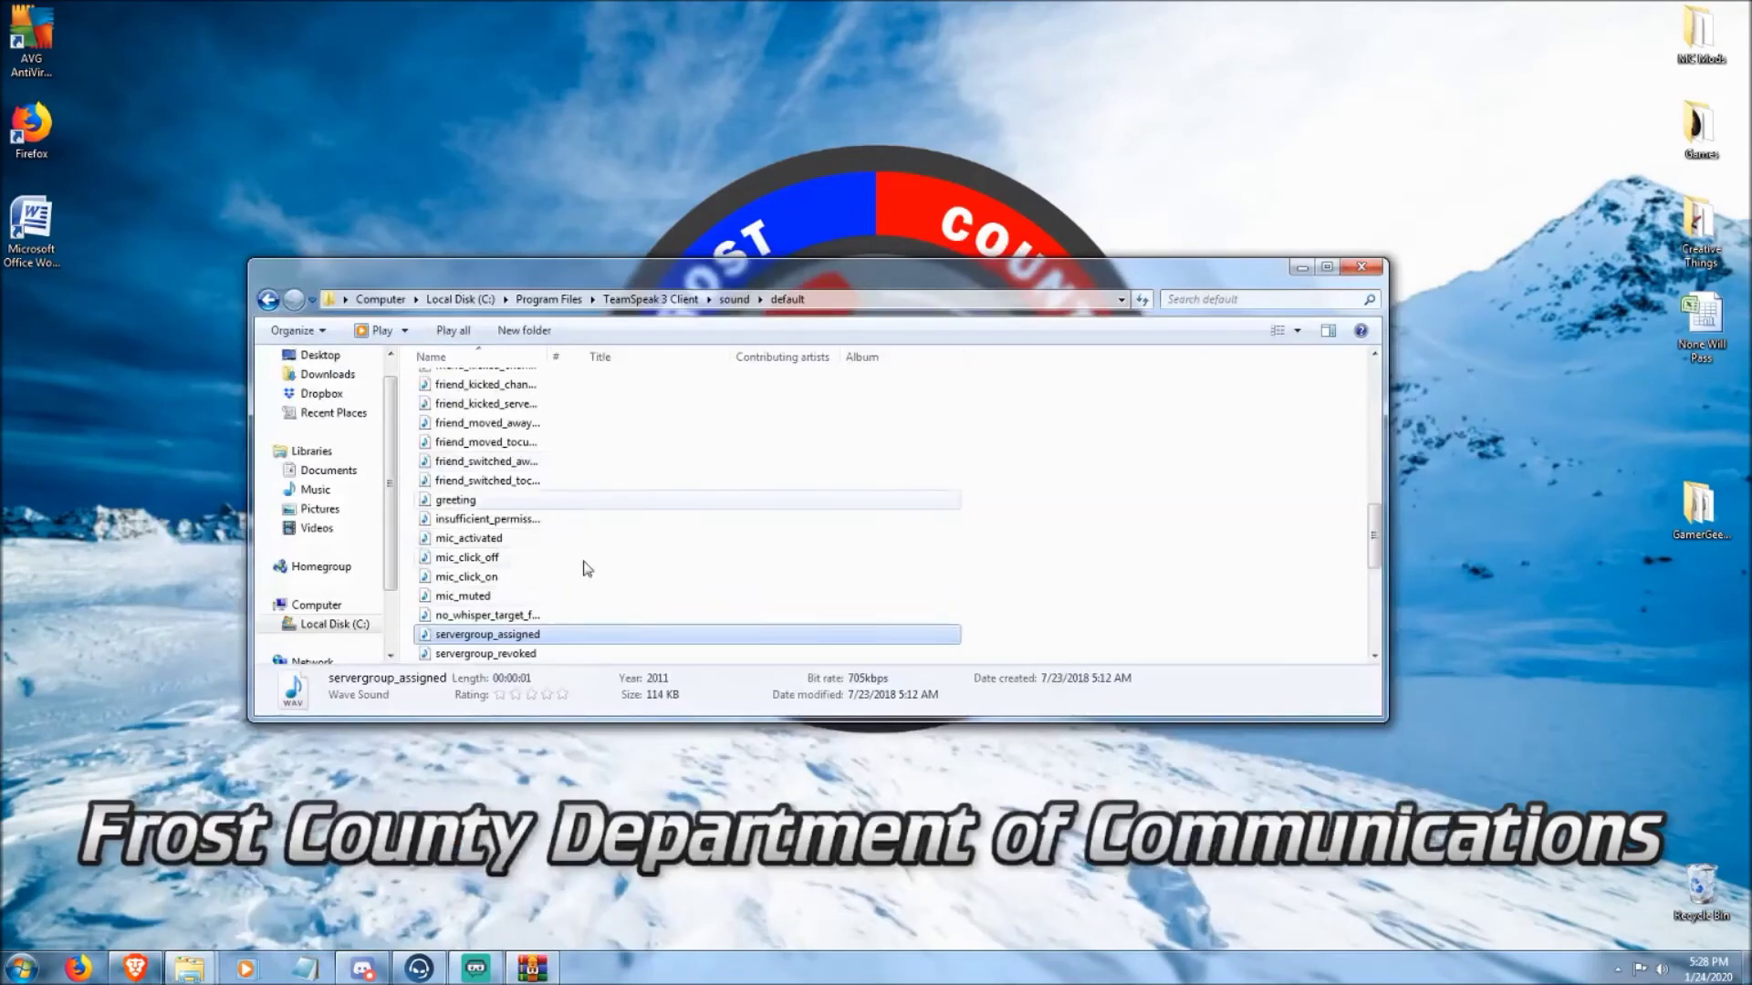
scroll(550, 543, up, 5)
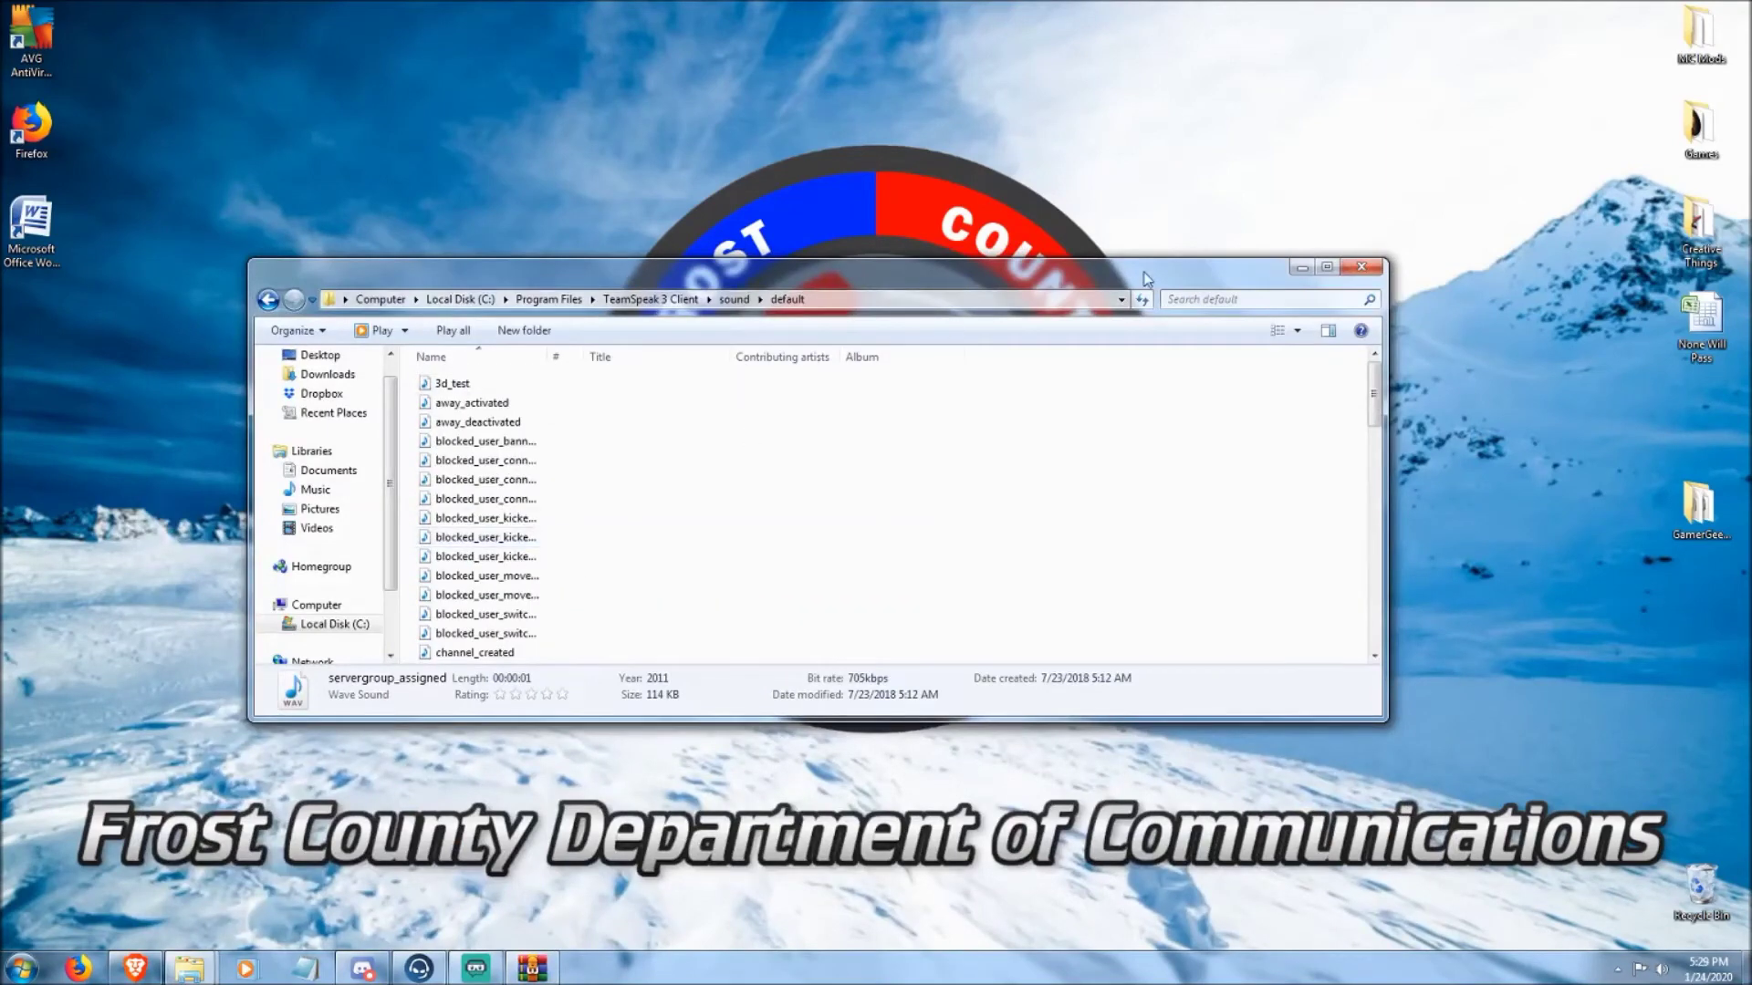
click(1361, 266)
click(419, 968)
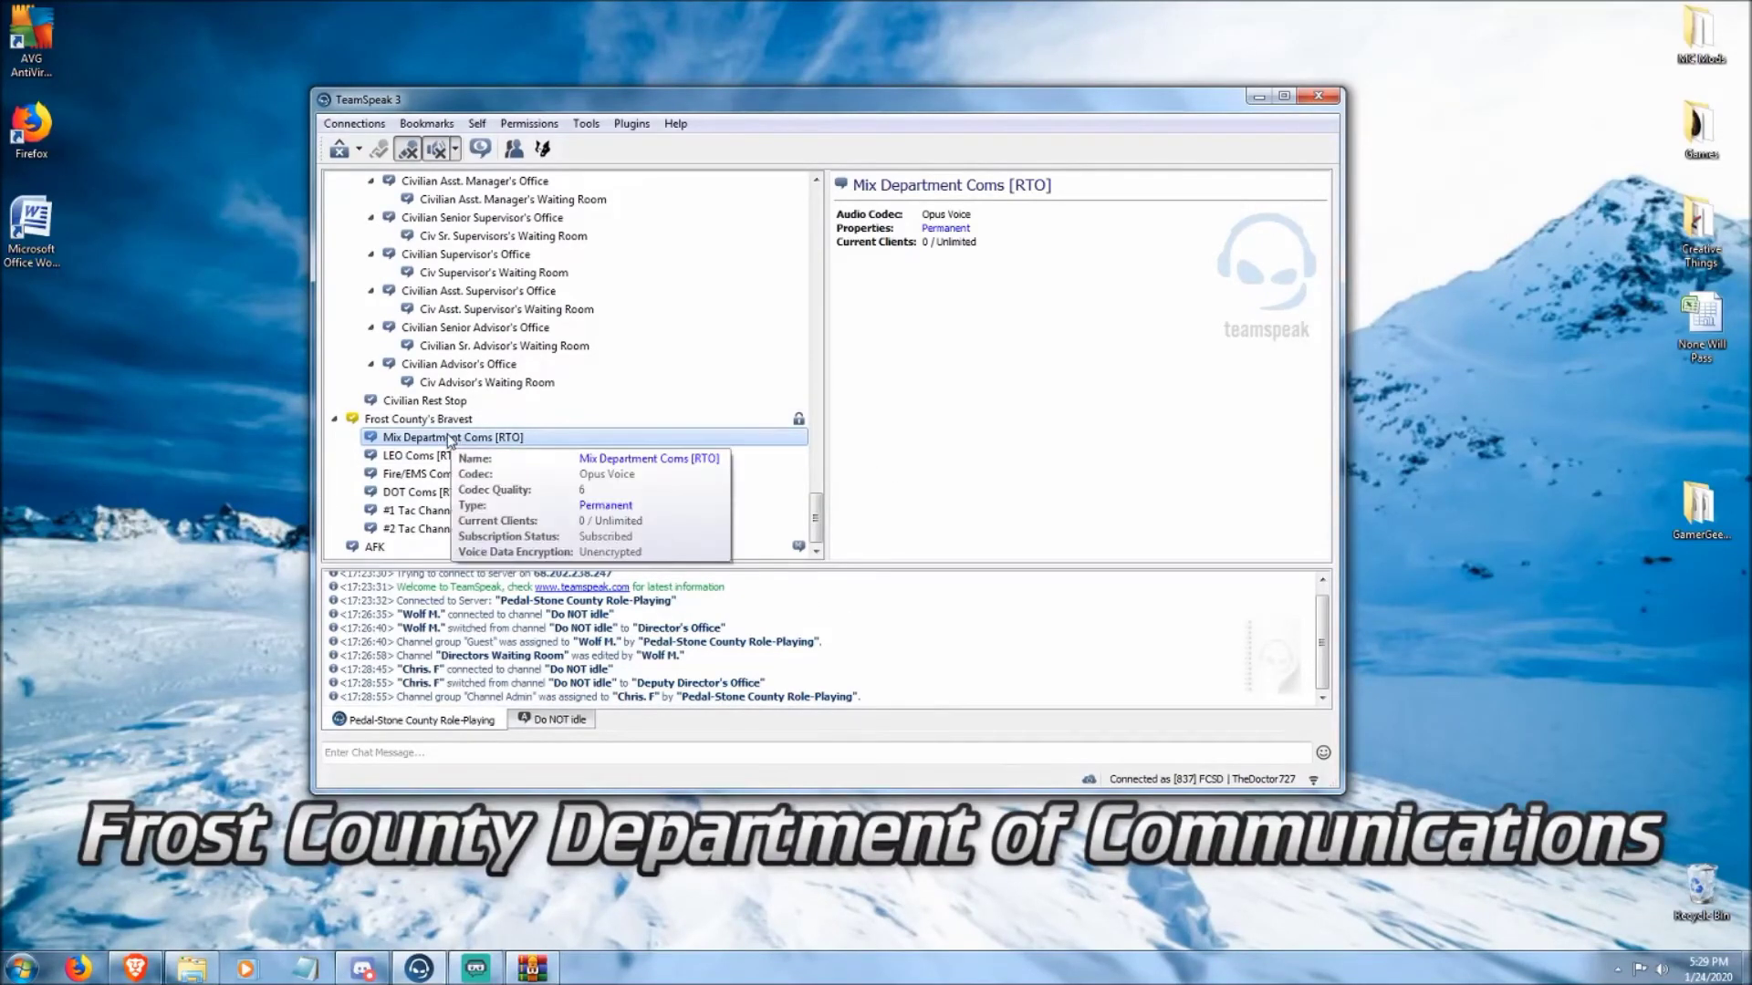
- View the Radio FX settings of the Mix Department Coms [RTO] channel and join that channel
mouse_move(432, 447)
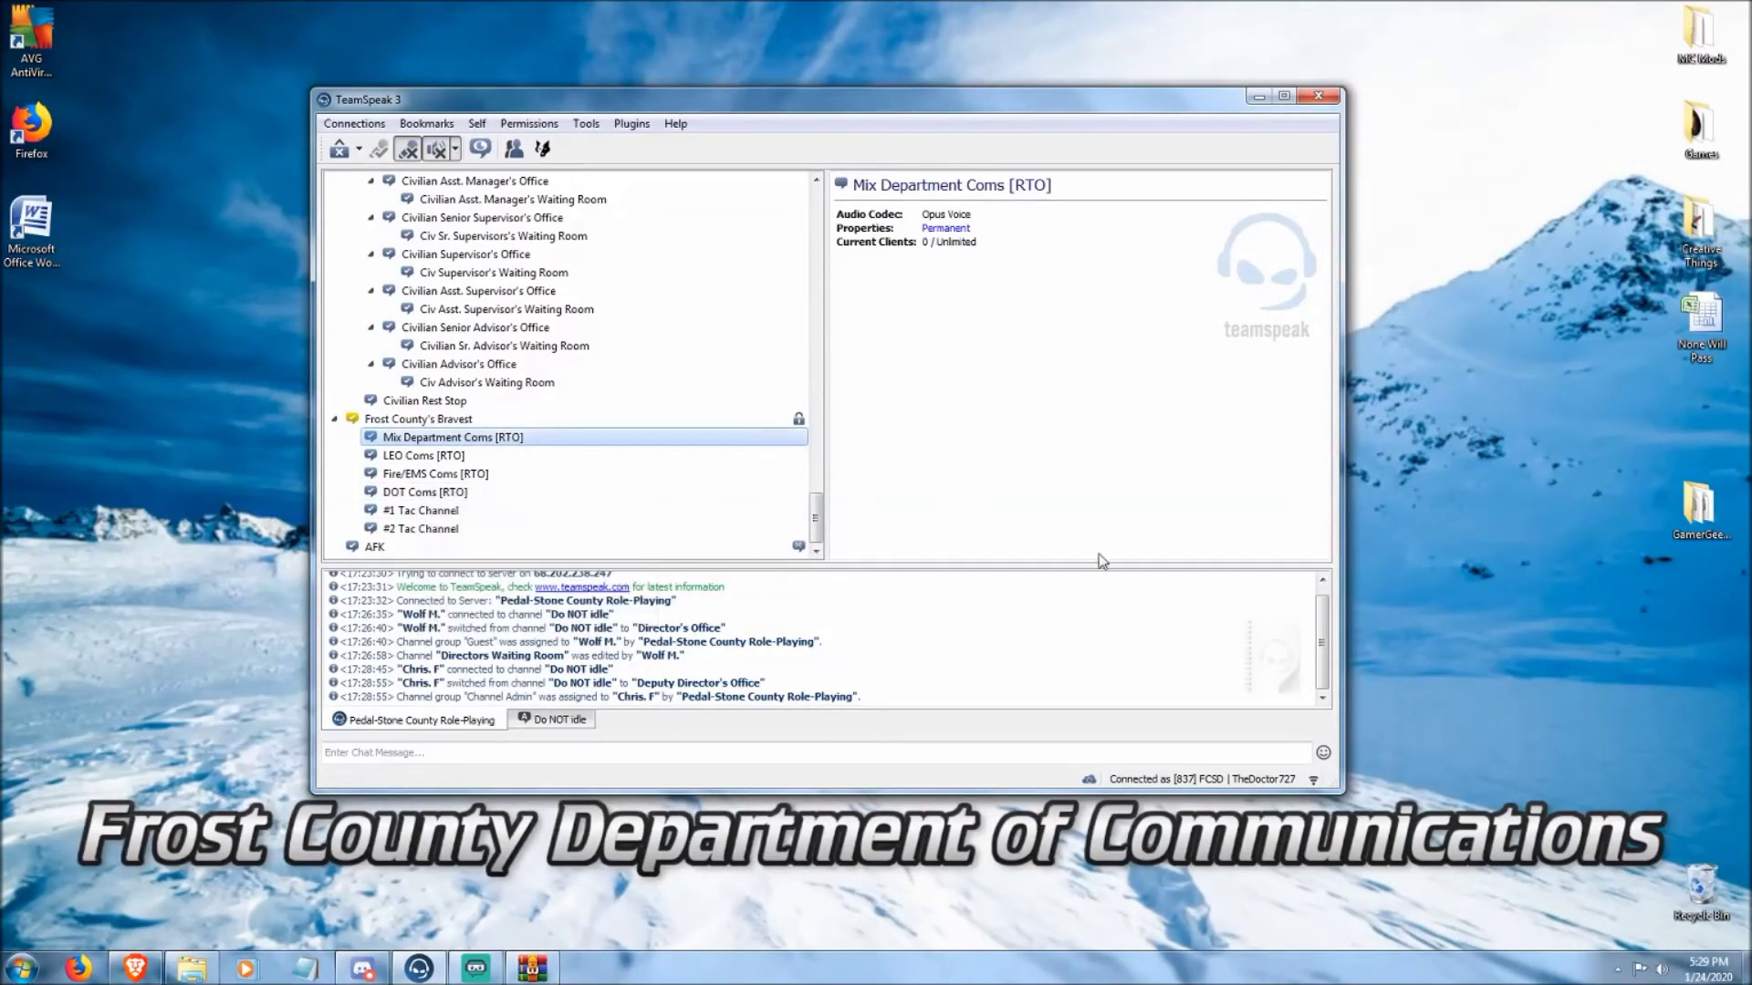
right_click(392, 439)
mouse_move(440, 627)
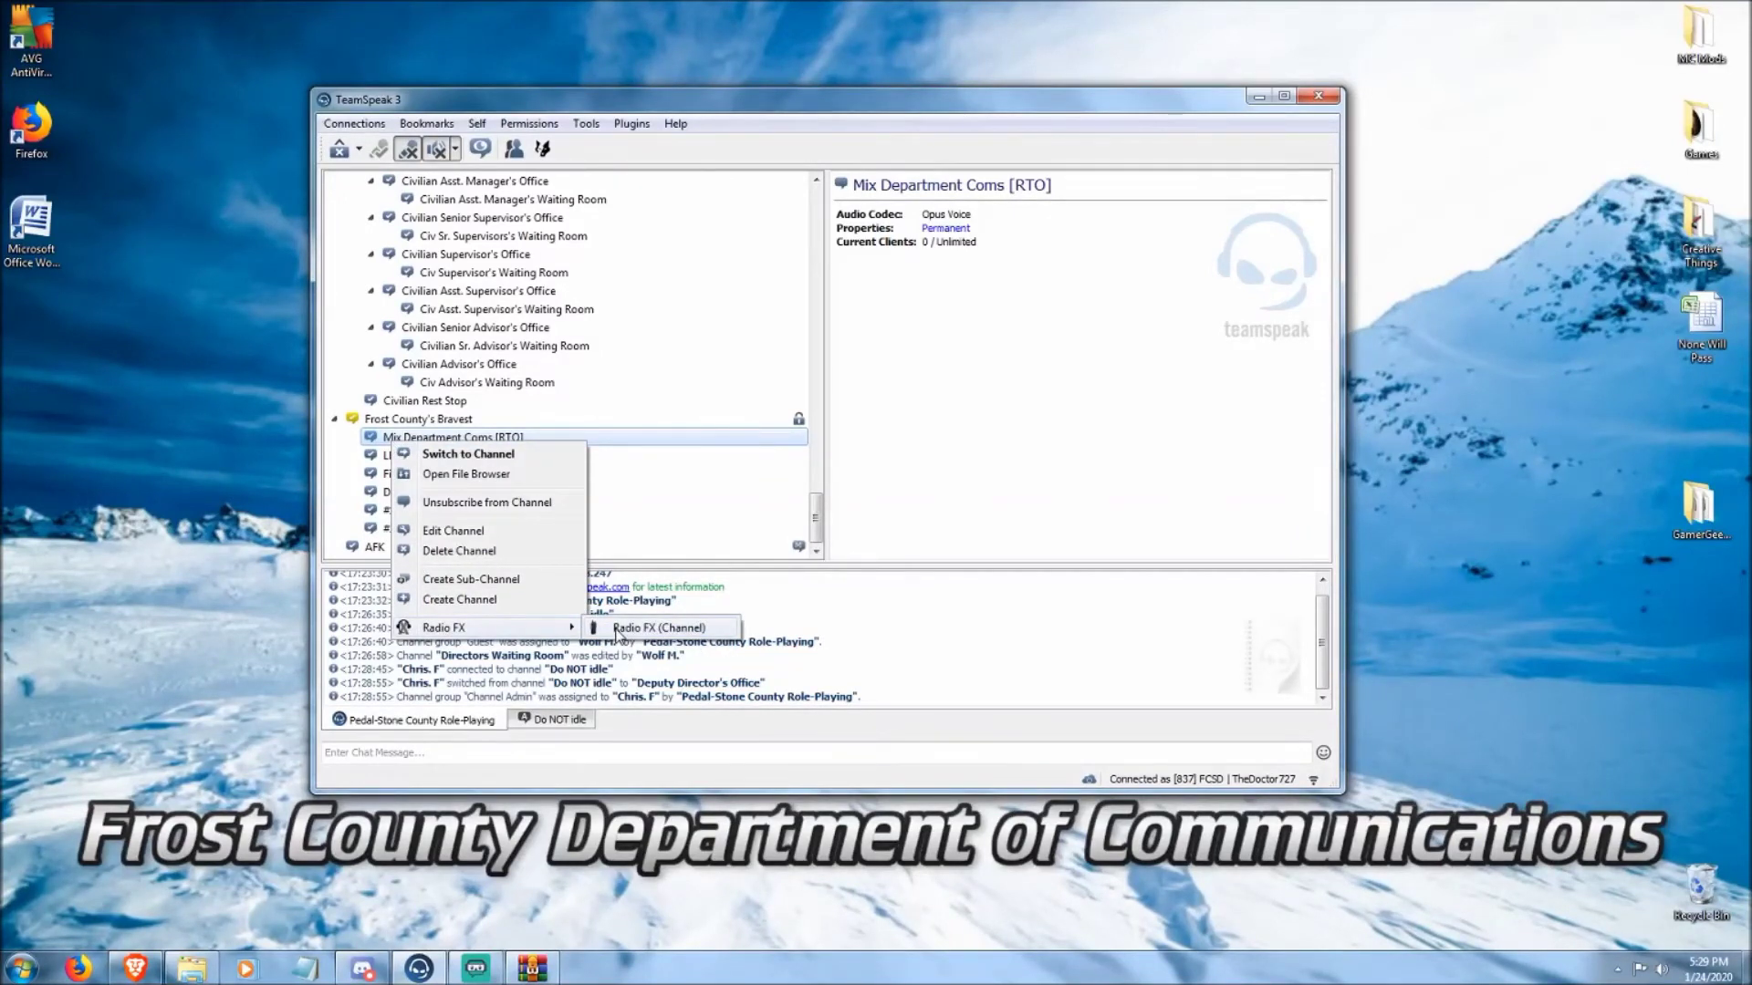
click(617, 630)
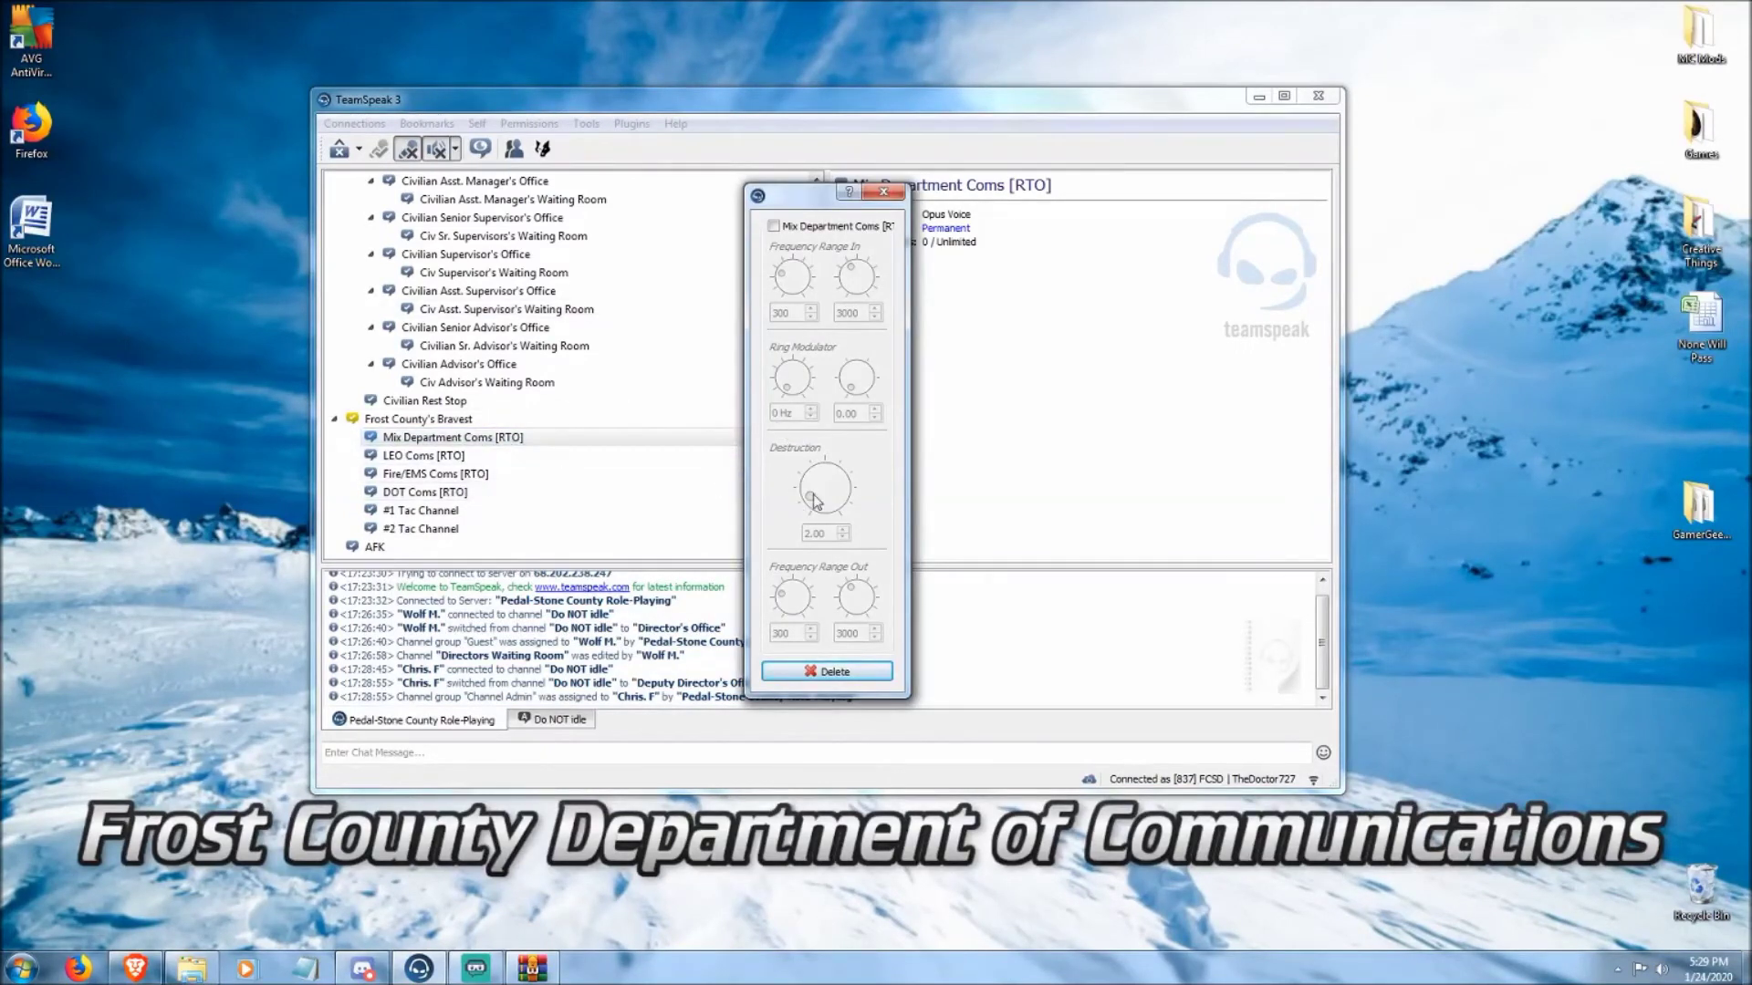
double_click(453, 440)
- Enable Radio FX for the Mix Department Coms [RTO] channel and set its Frequency Range In to 370 and 3070
right_click(410, 419)
mouse_move(444, 589)
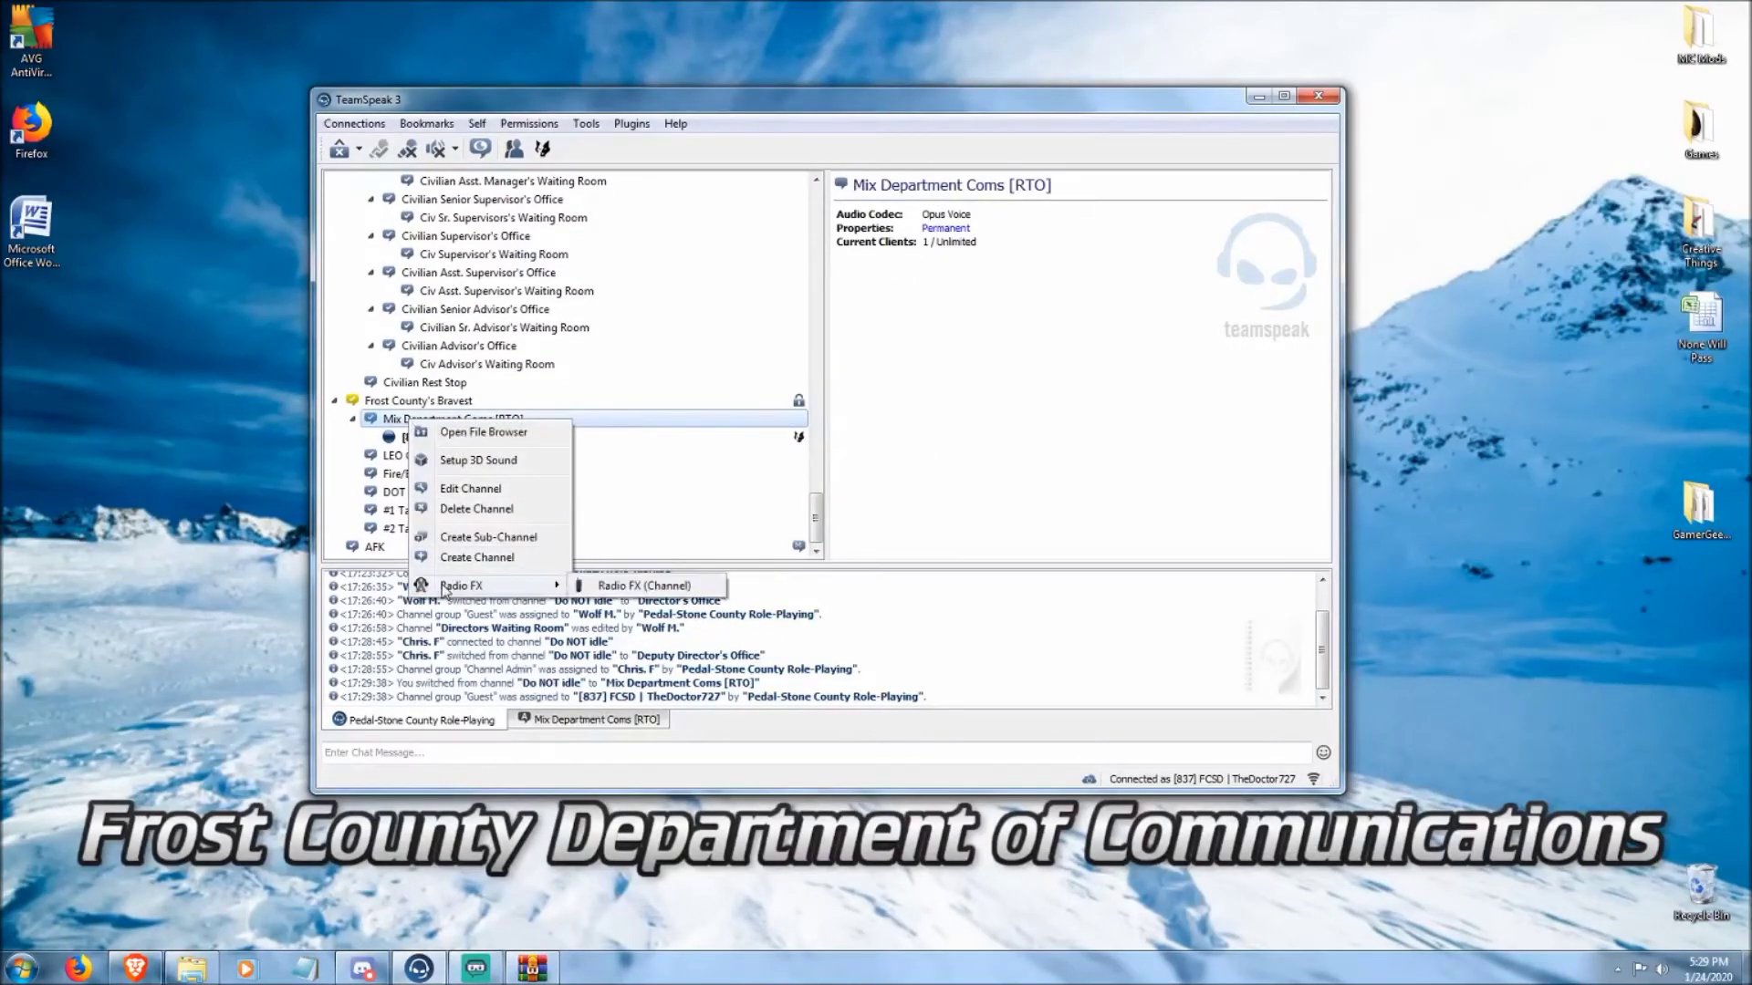
click(653, 589)
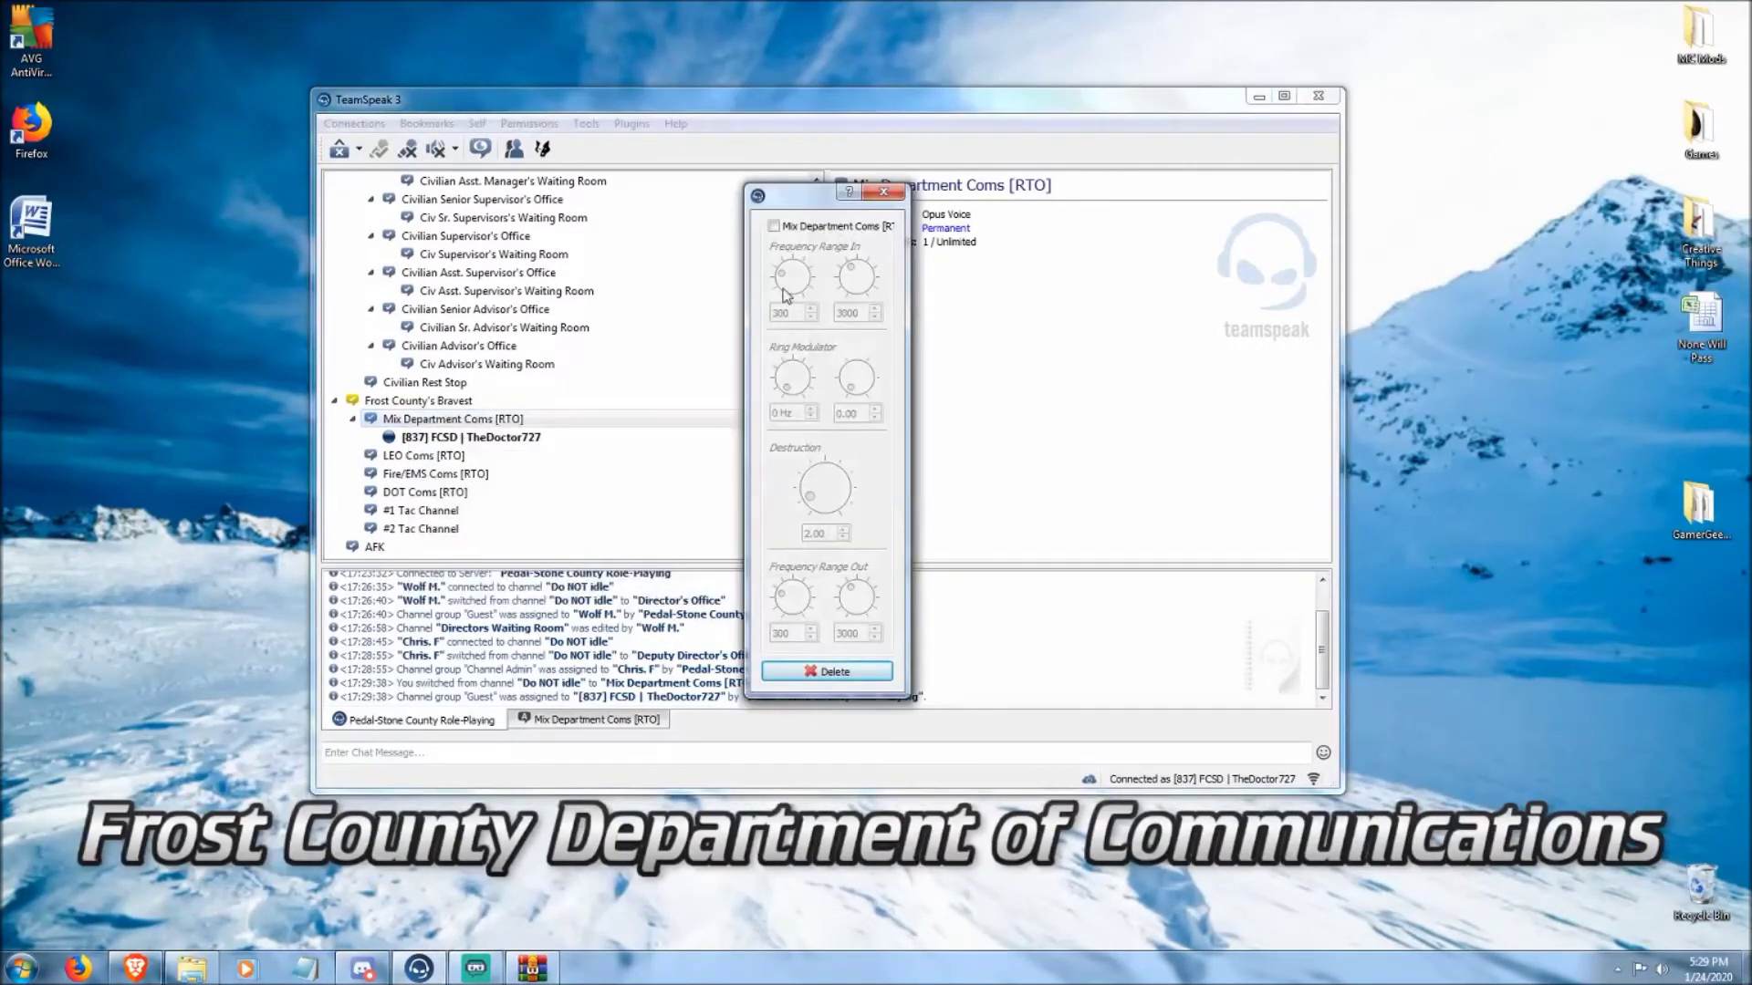
click(774, 228)
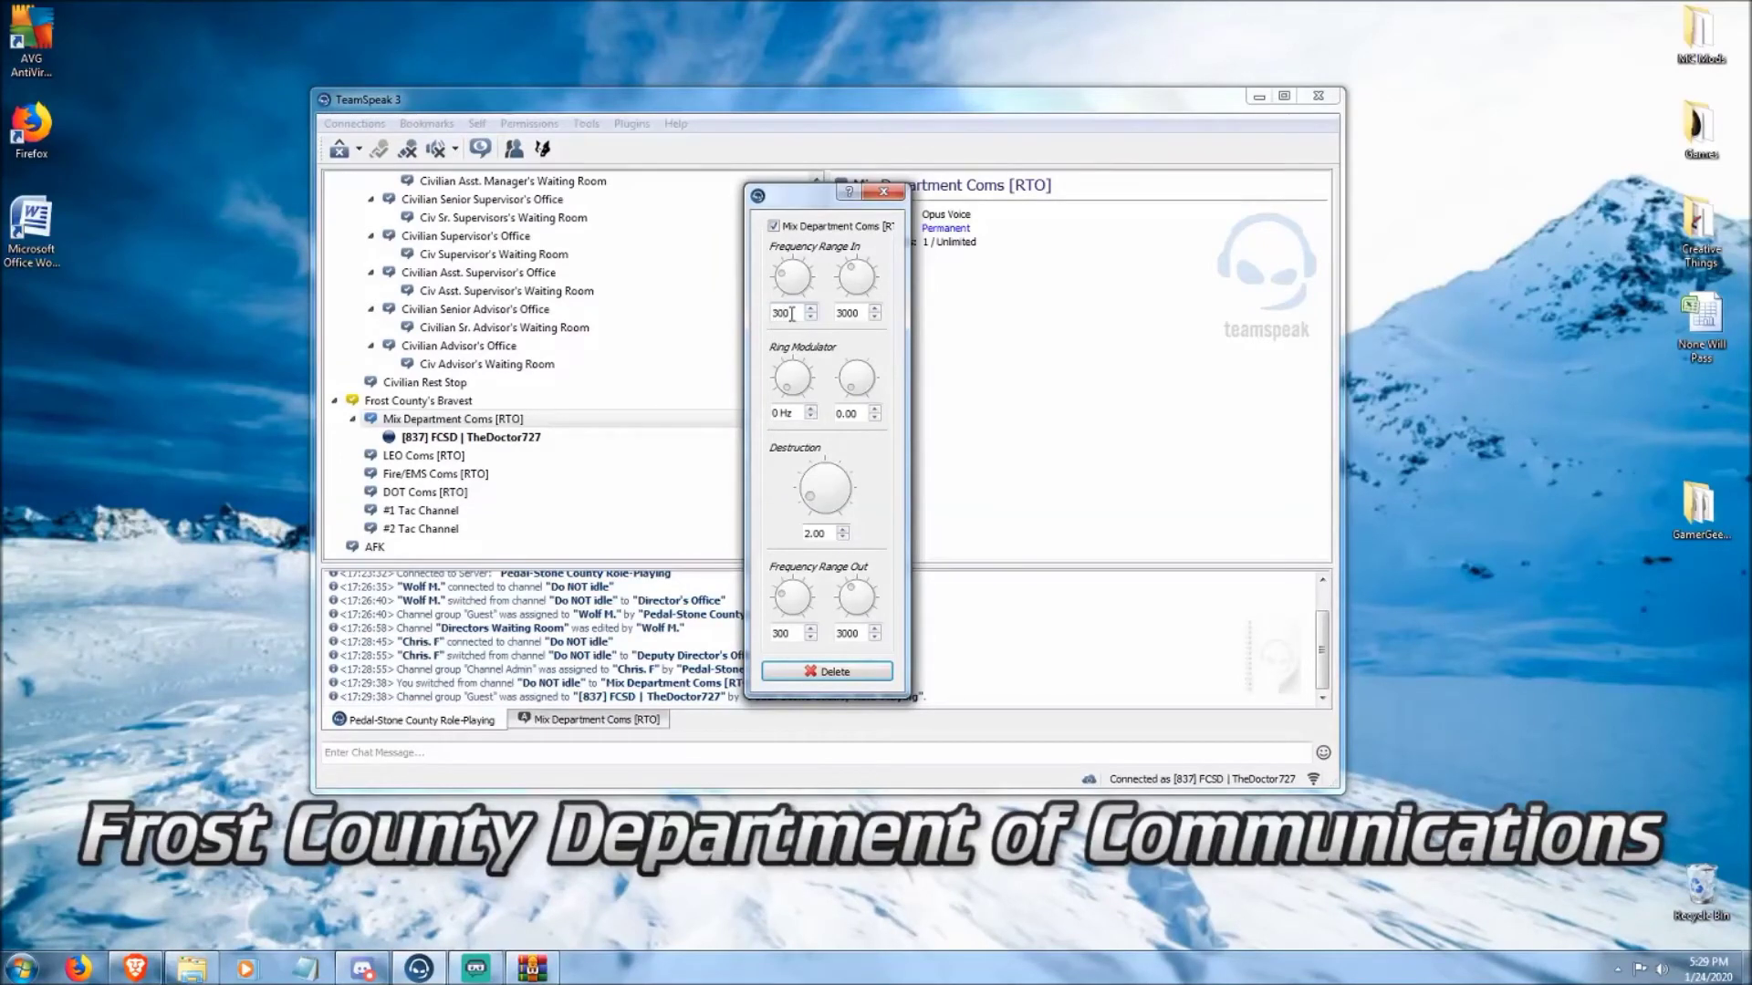
key(BackSpace)
text(7)
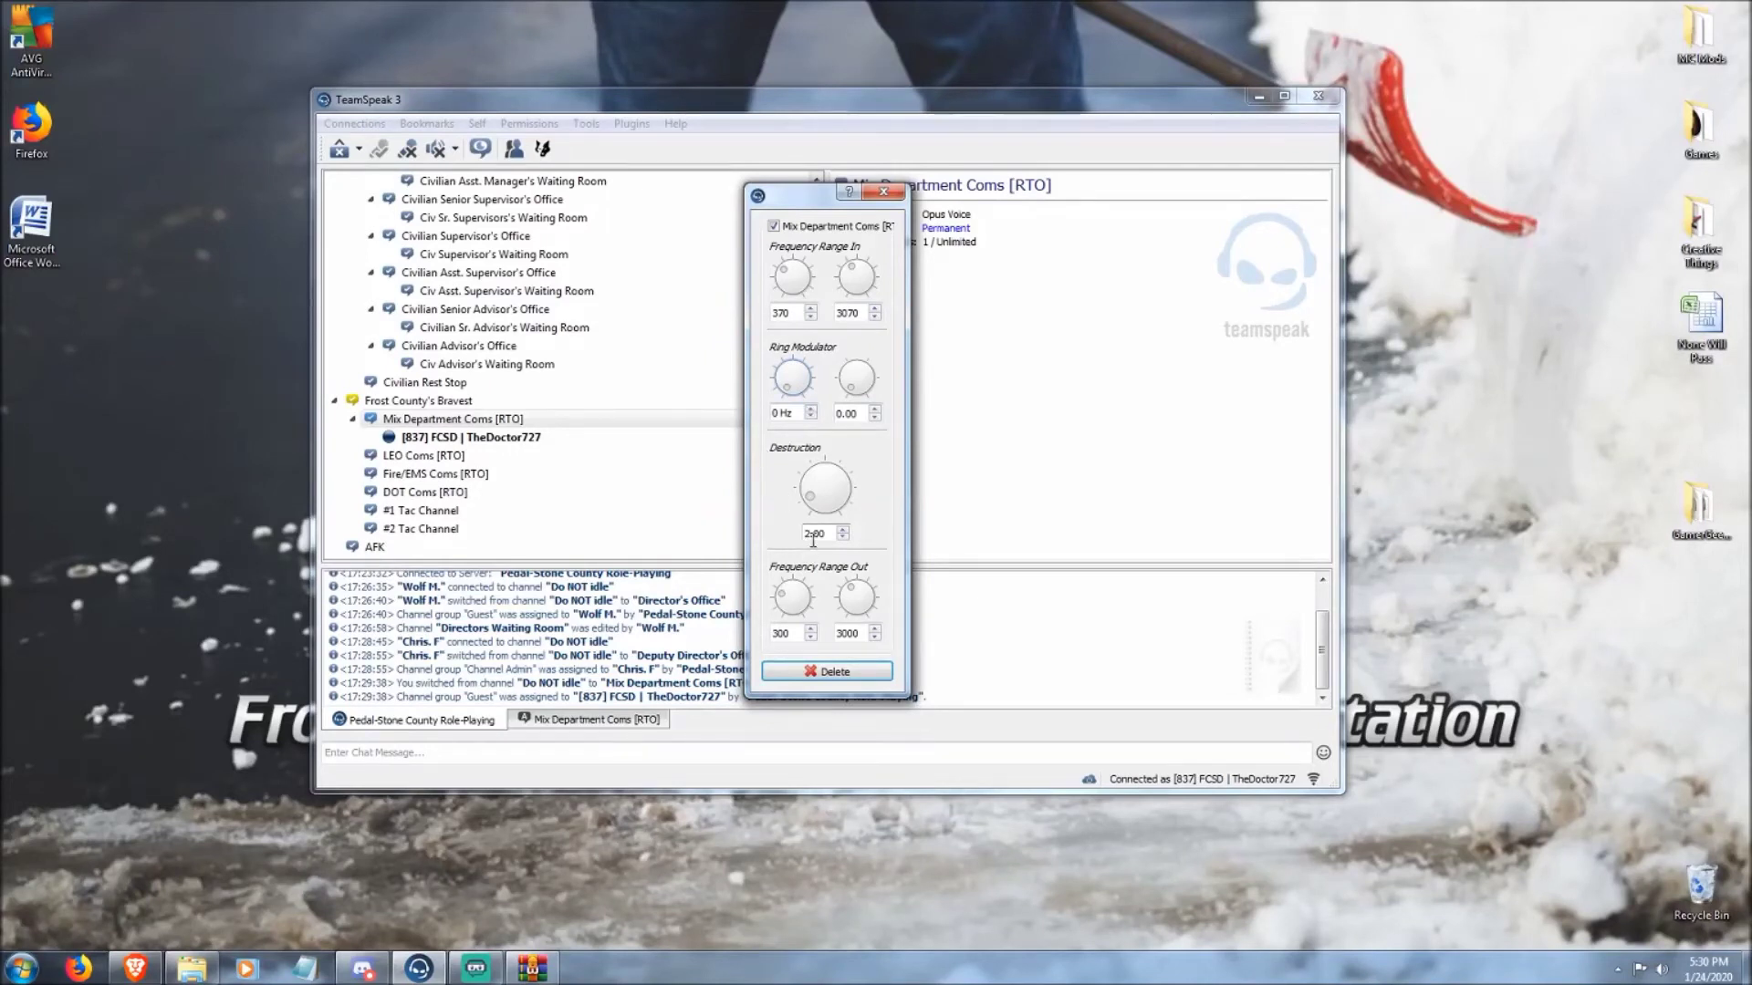
- Set the channel's Destruction to 7.00, adjust Frequency Range Out and close the Radio FX settings
scroll(812, 539, up, 1)
scroll(813, 533, up, 6)
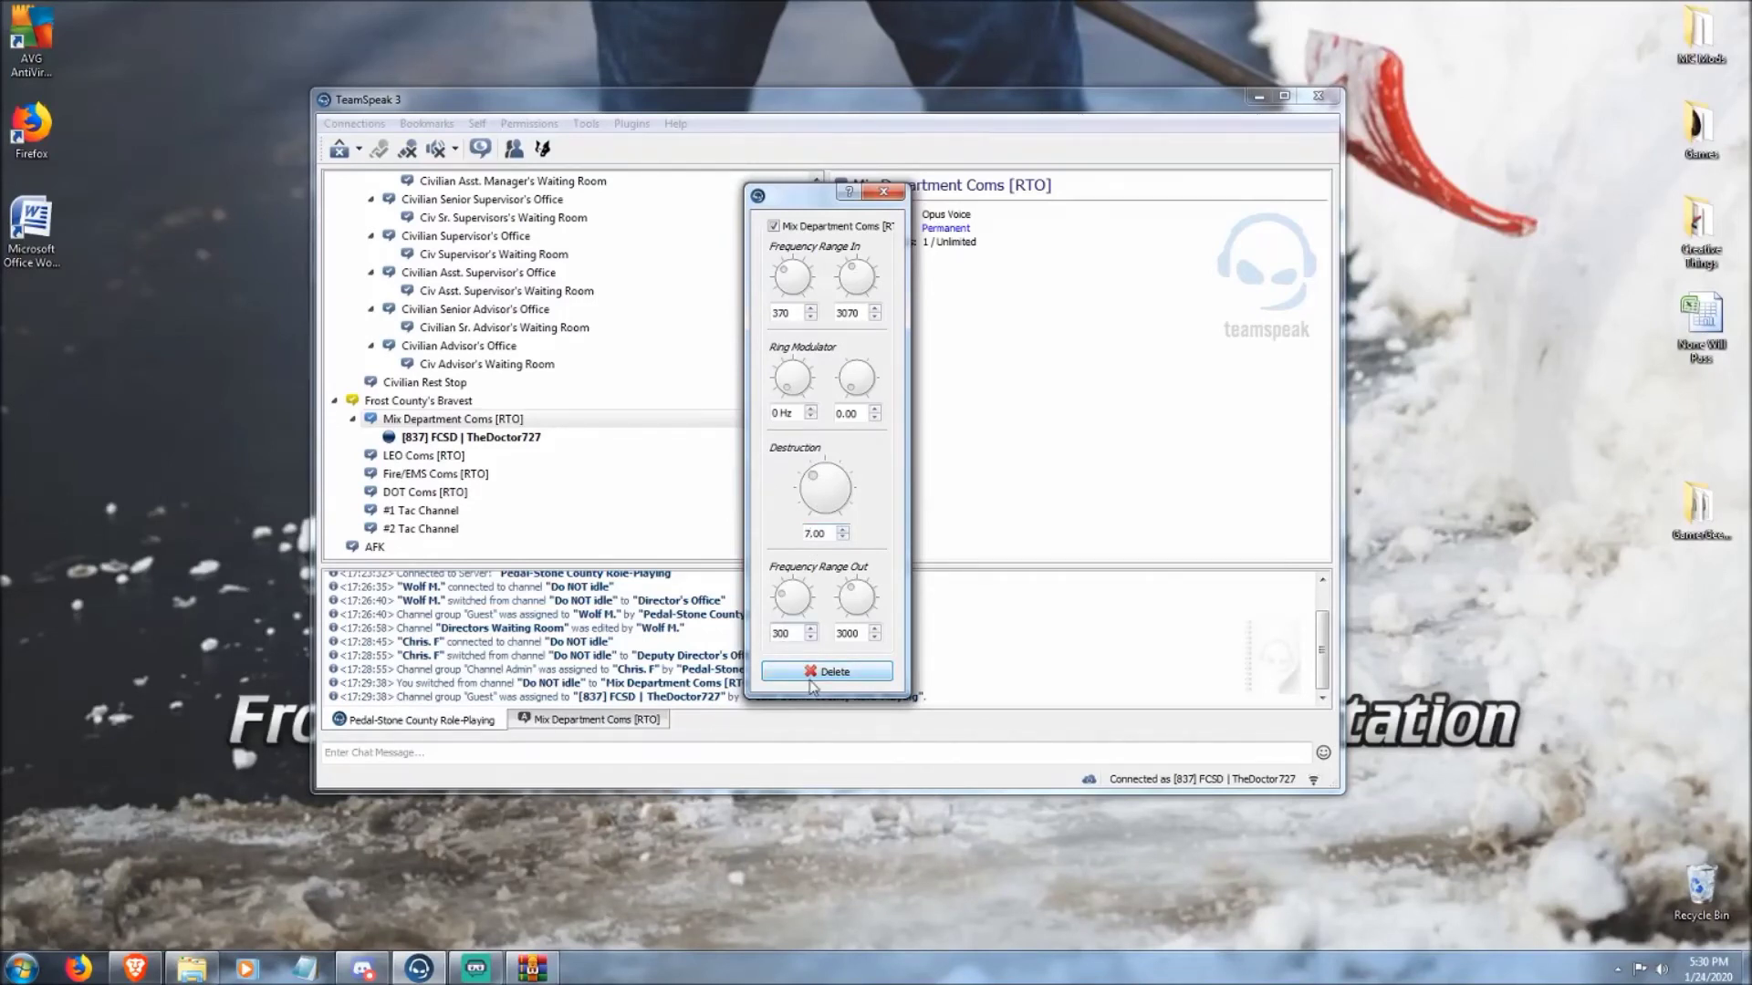
text(7)
click(884, 193)
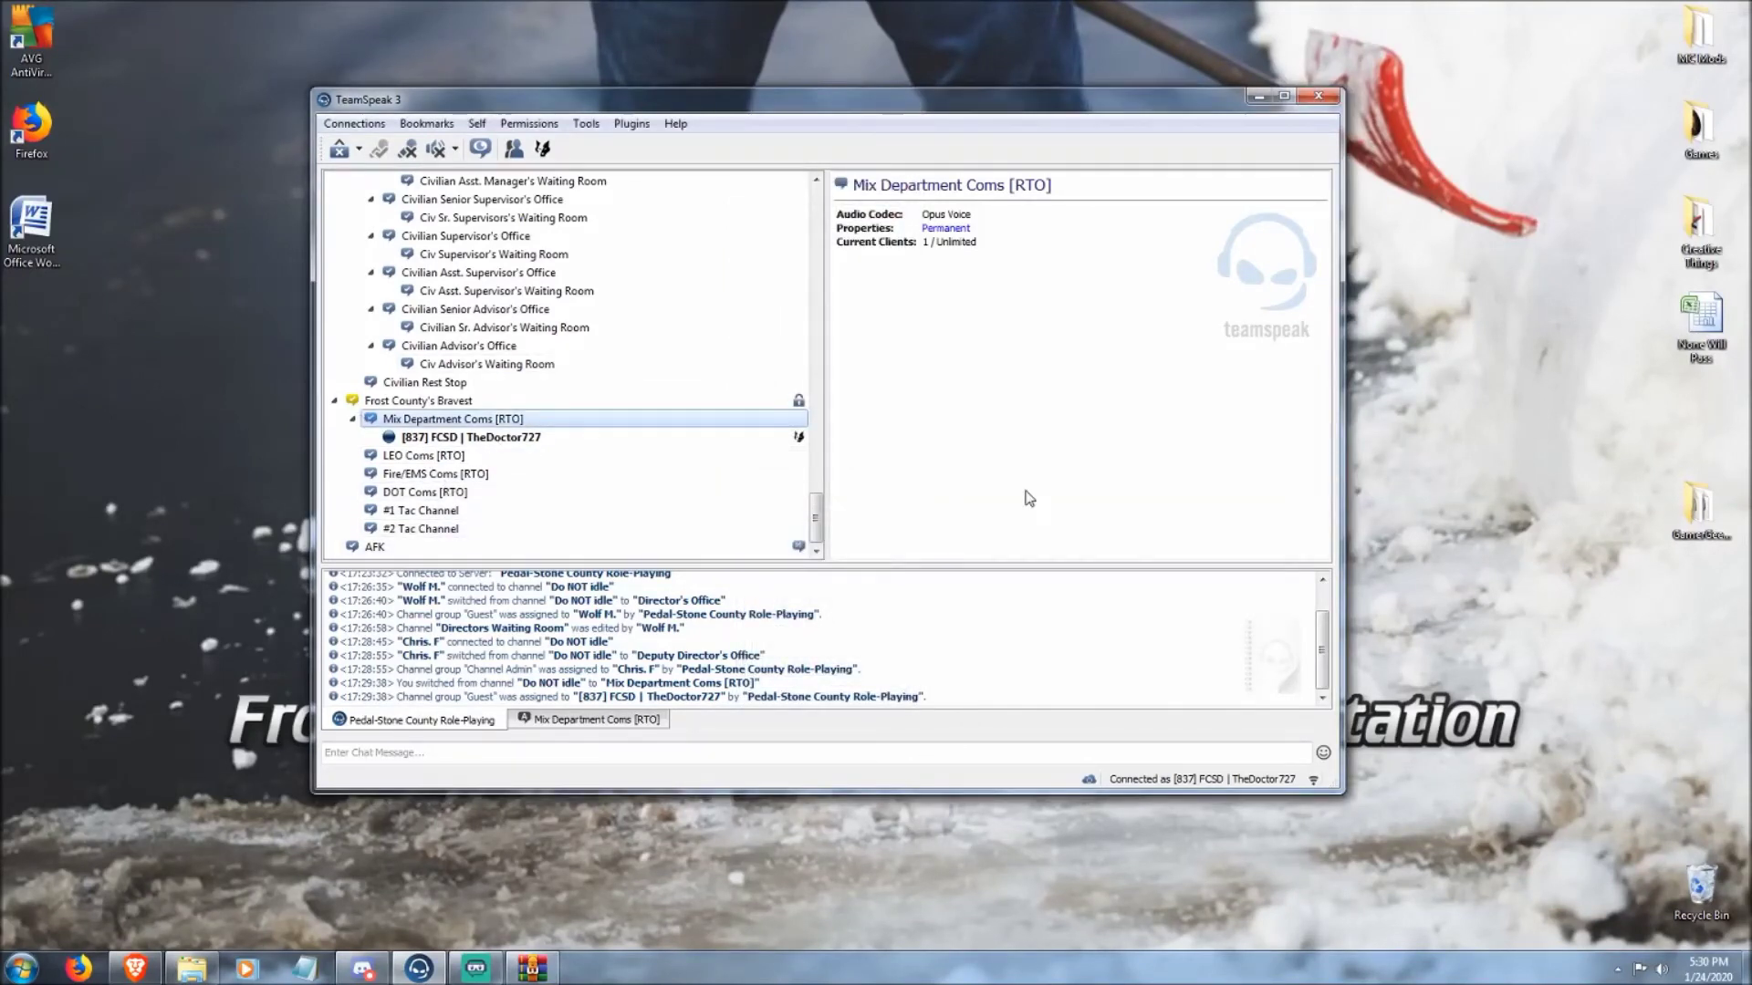
- Choose Default Sound Pack (Female) for the notifications in Options, and review the Playback mic click settings before accepting
mouse_move(1026, 497)
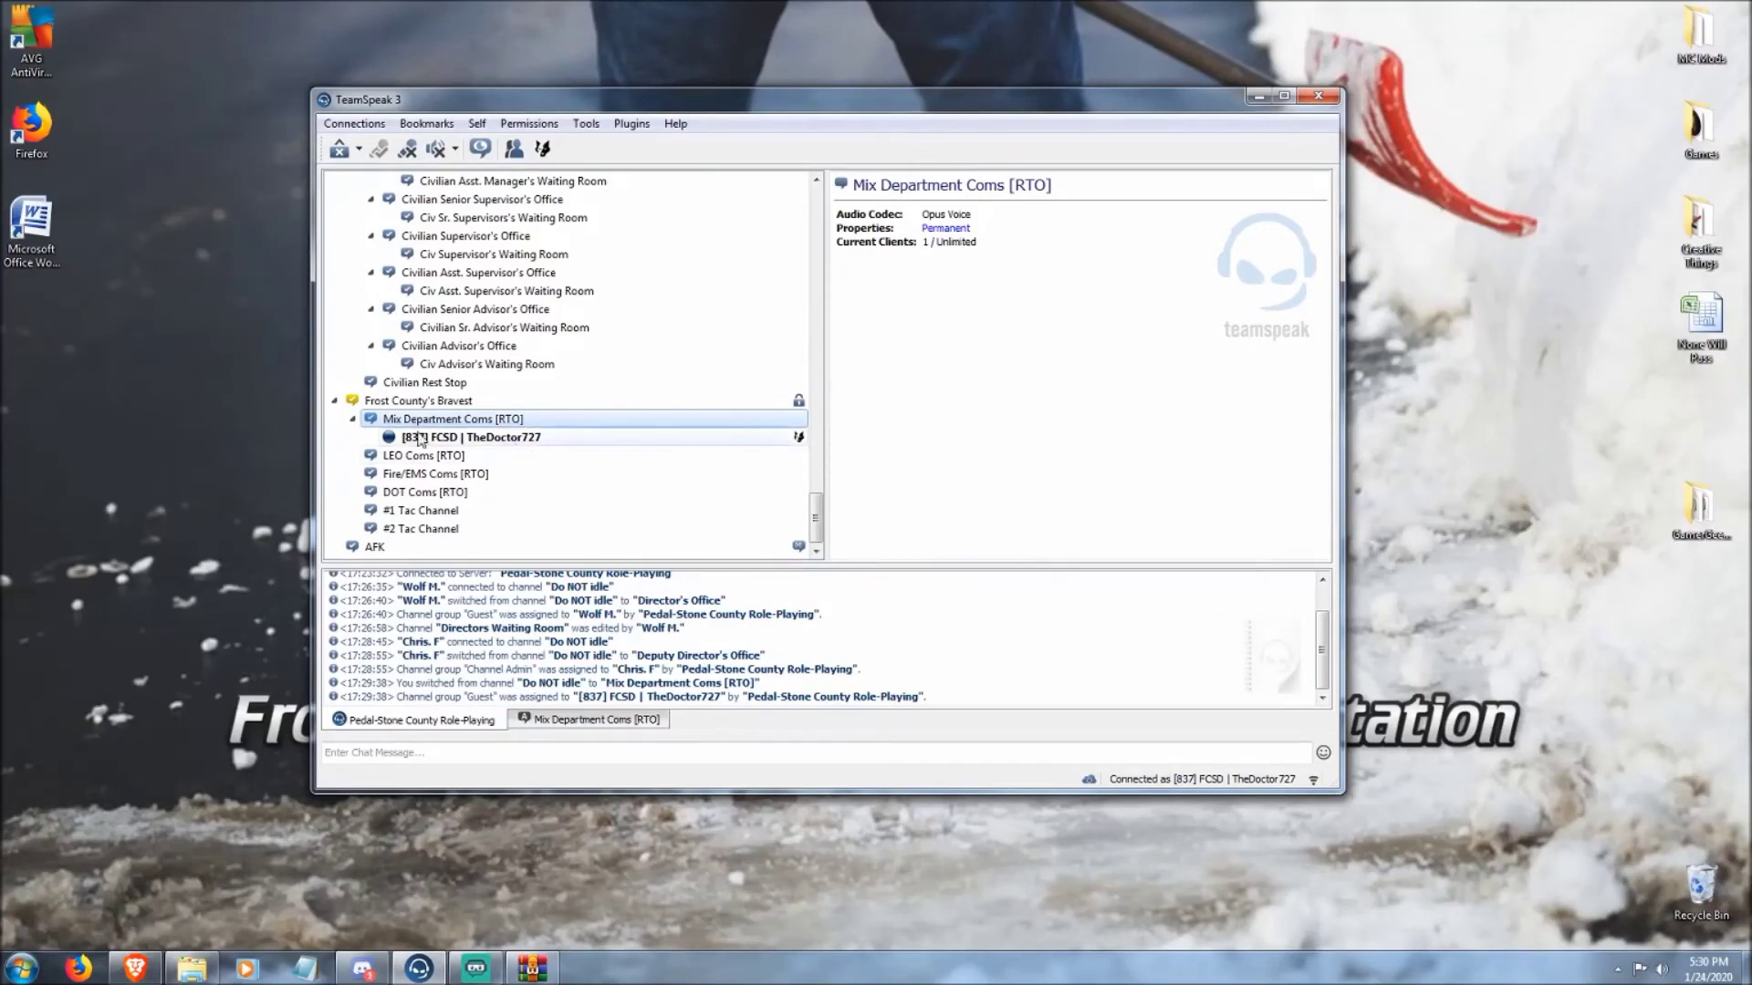
mouse_move(1184, 429)
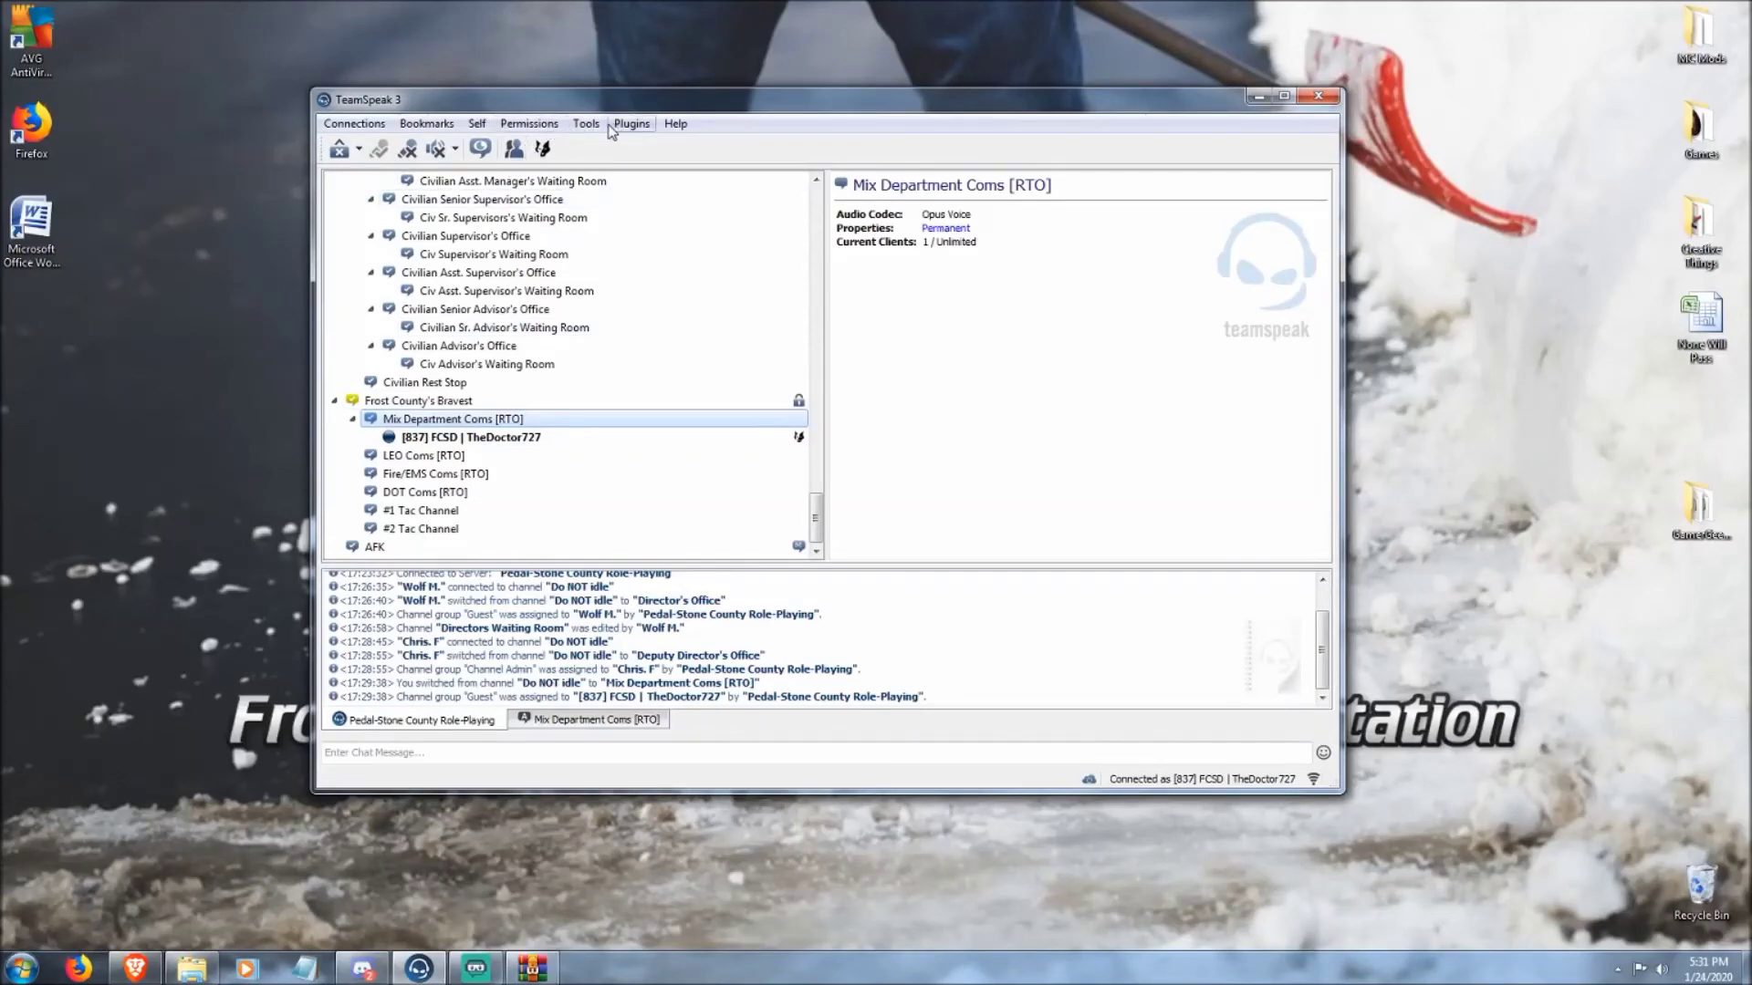
click(597, 128)
click(635, 531)
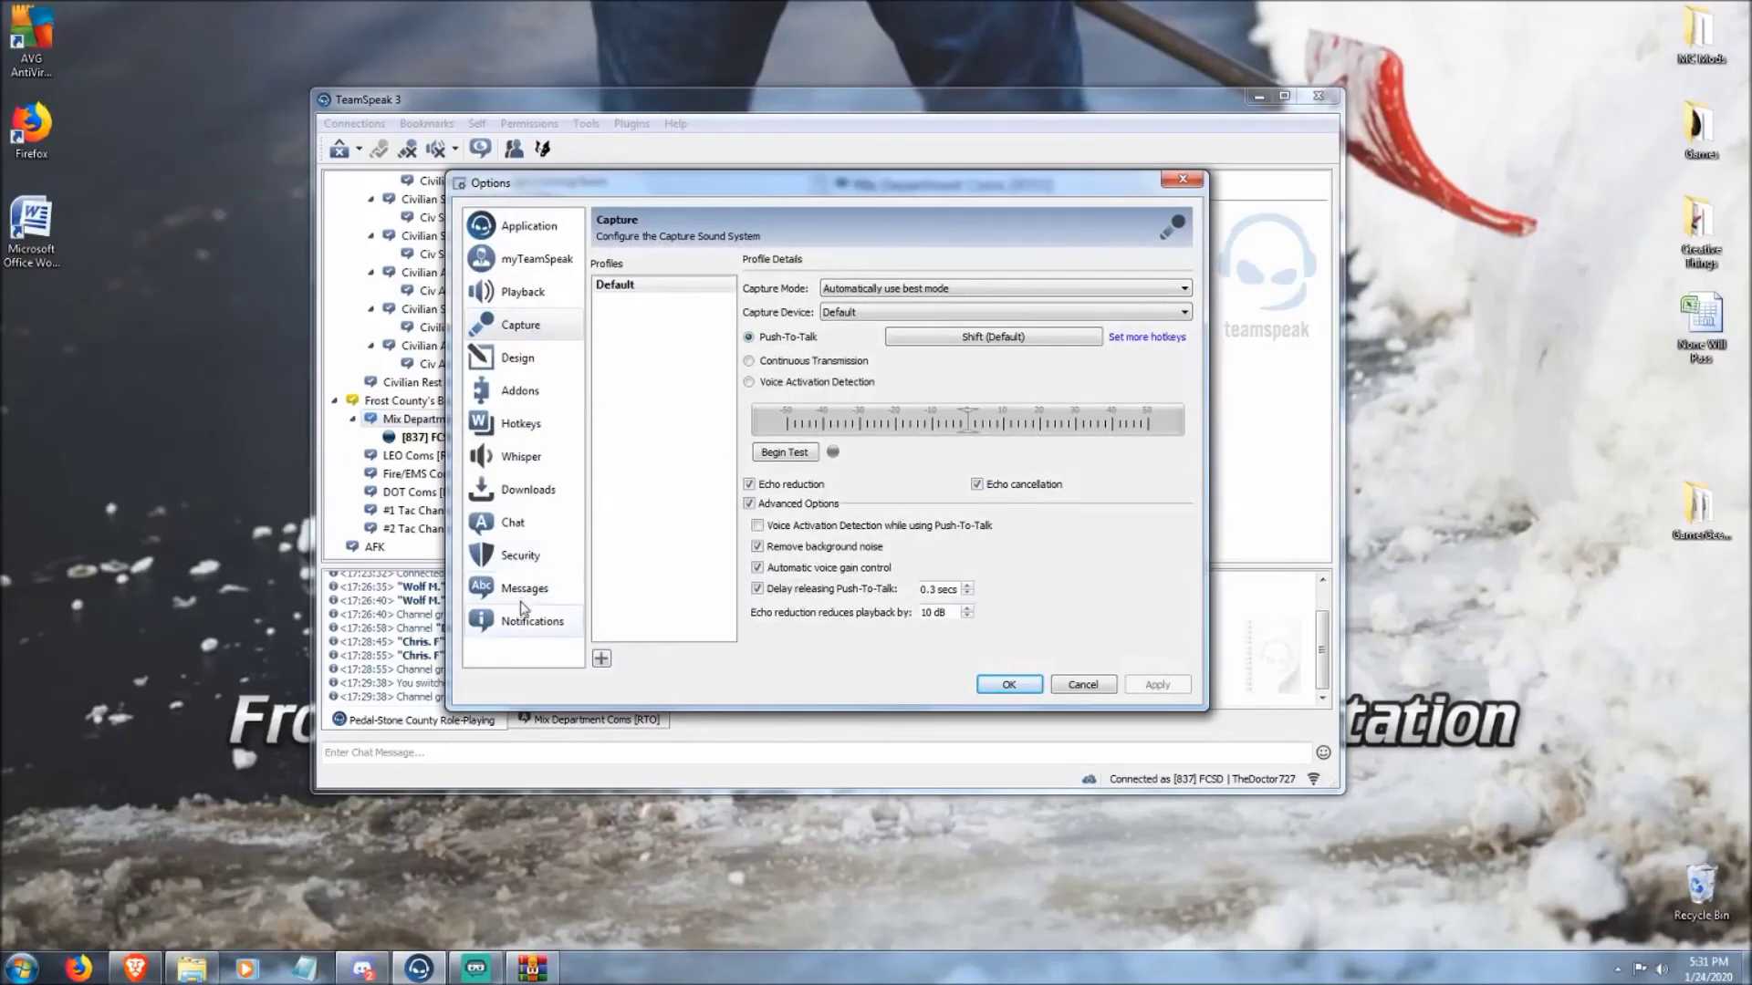
click(523, 624)
click(649, 281)
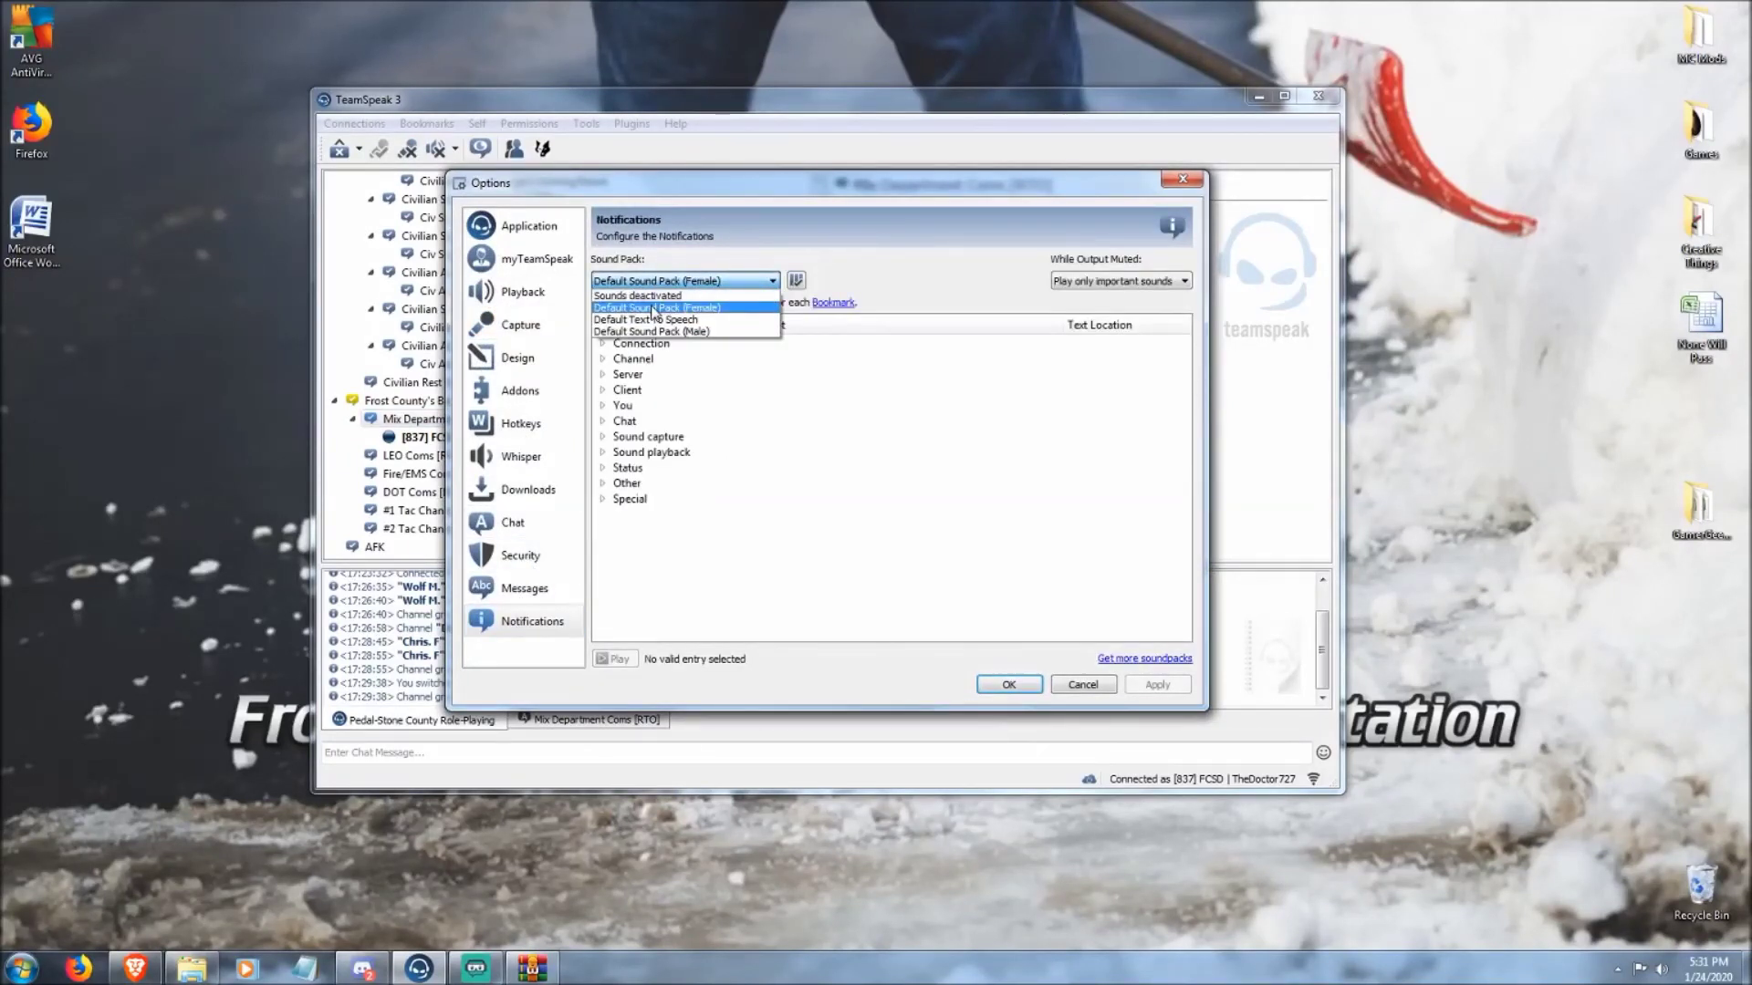
click(653, 310)
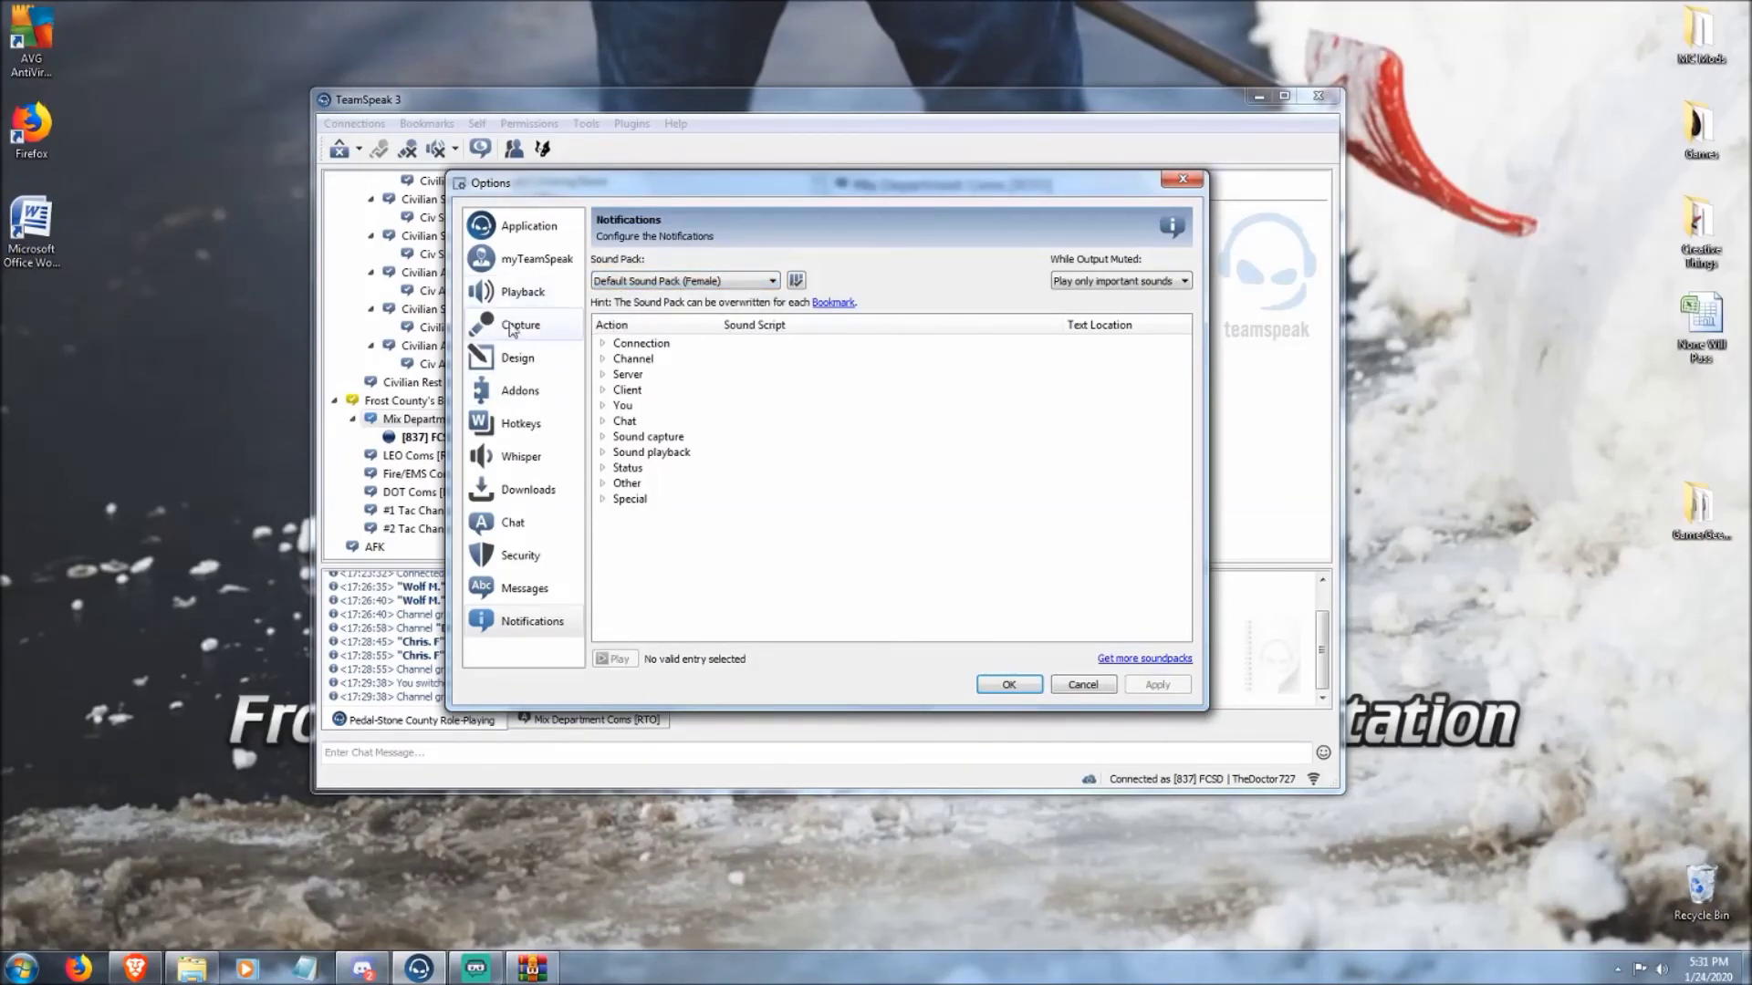
click(518, 293)
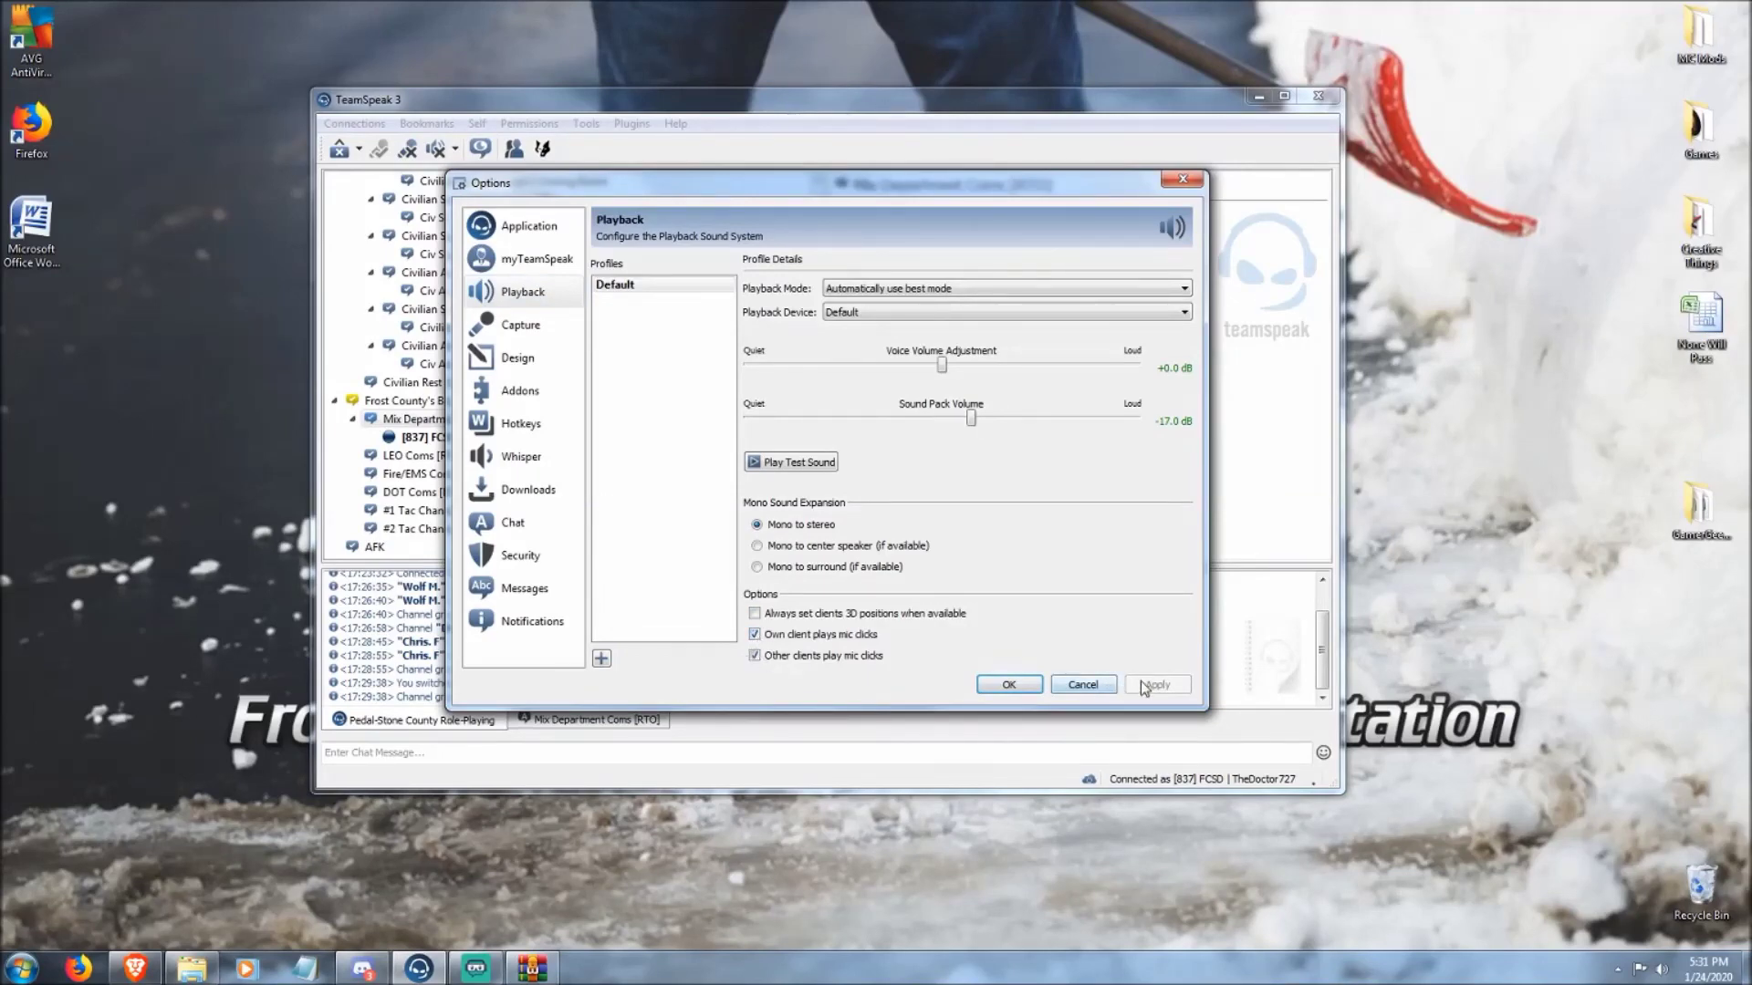
click(1008, 685)
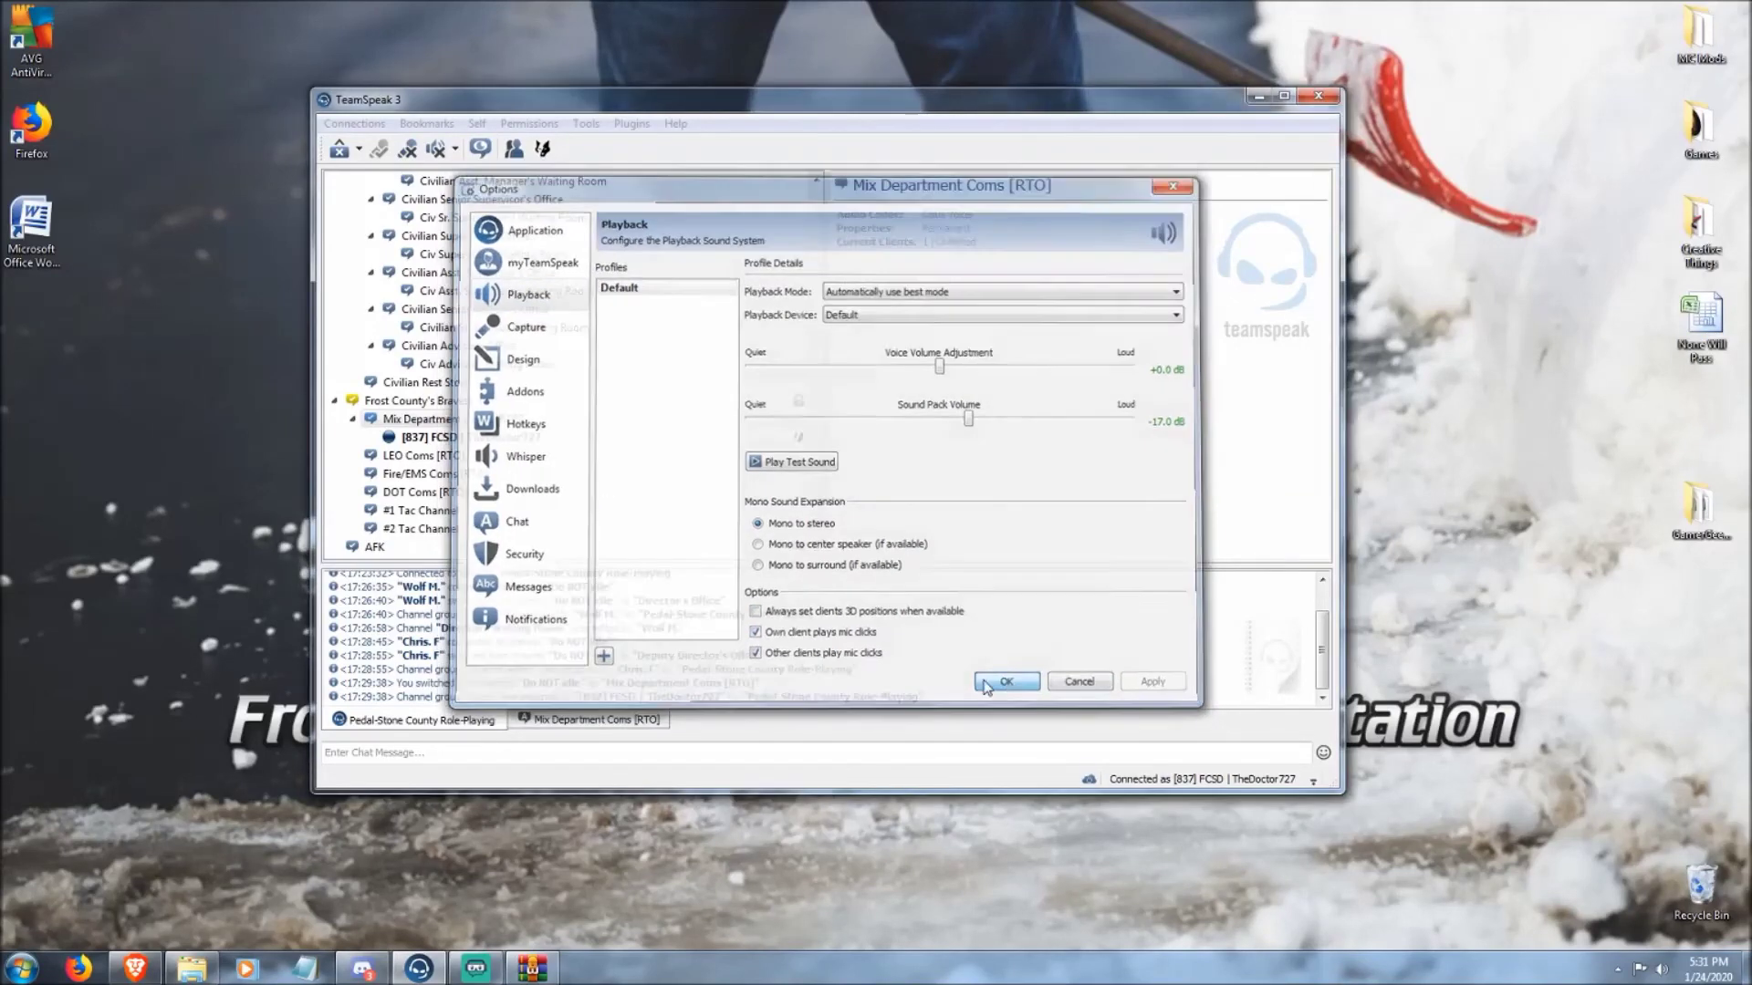